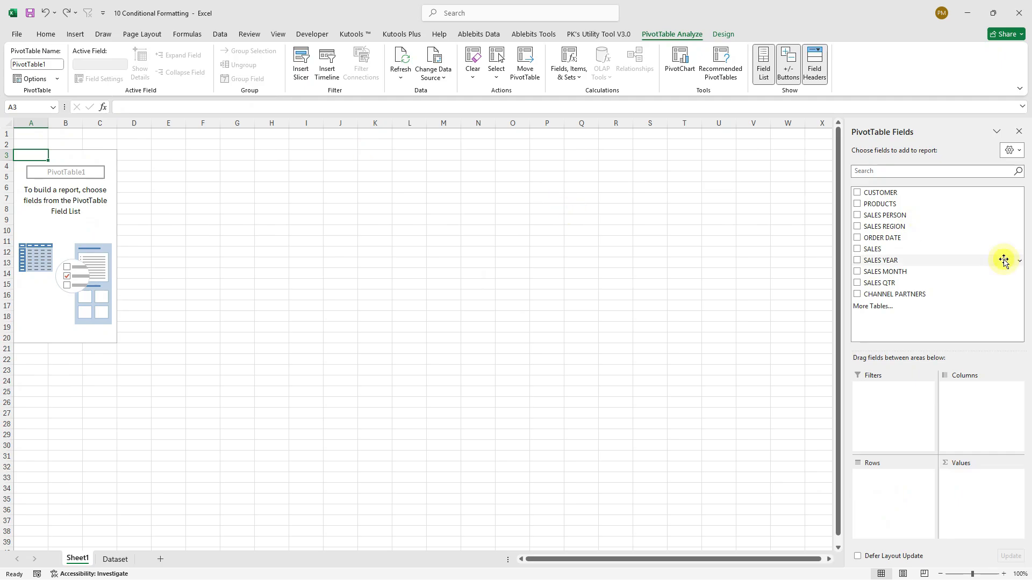
Step: Build the PivotTable with SALES as summed values, SALES REGION and SALES QTR as rows, and SALES YEAR as columns
drag(906, 248, 976, 513)
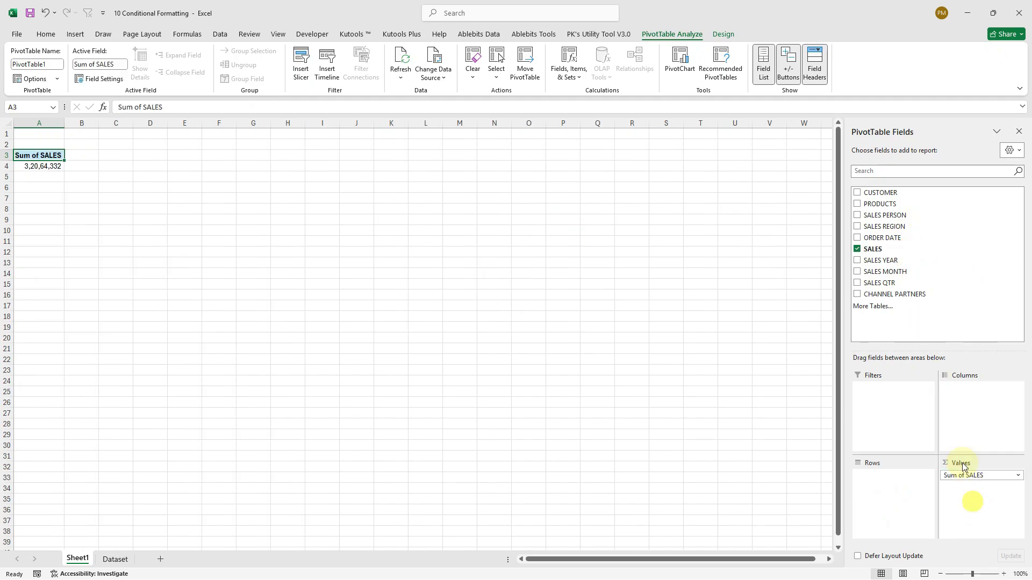
drag(894, 226, 882, 508)
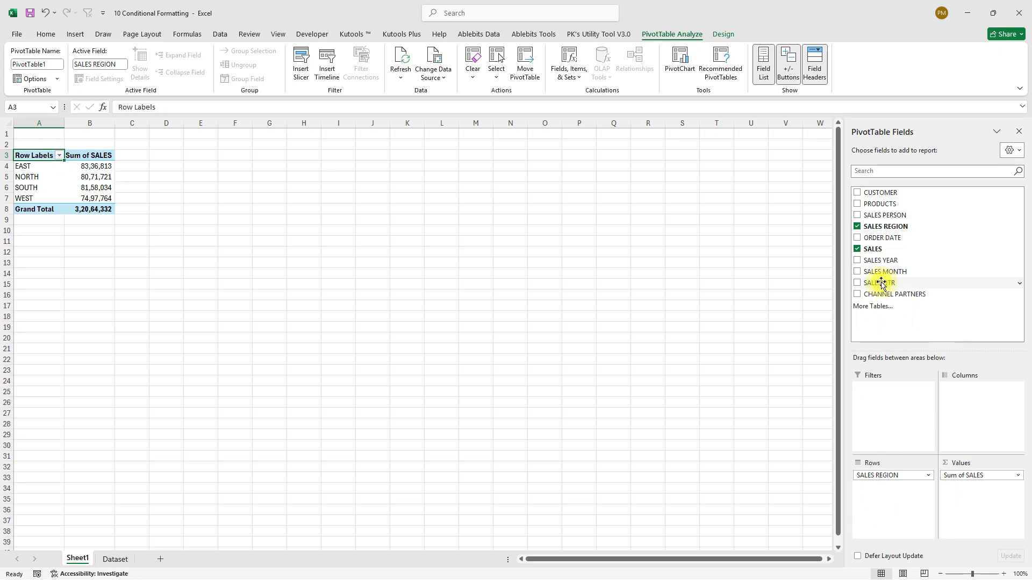
drag(883, 283, 887, 520)
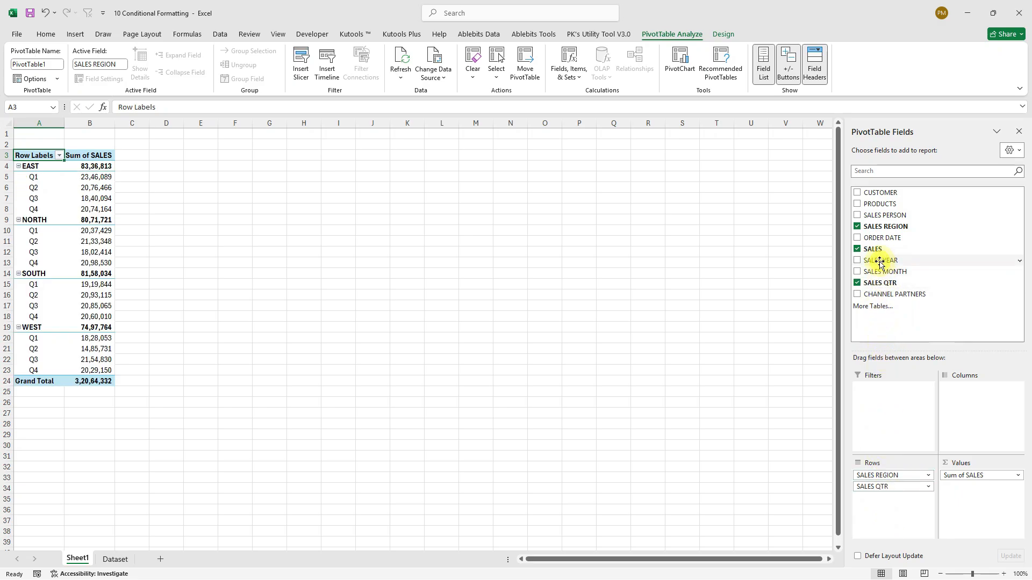
drag(880, 261, 976, 395)
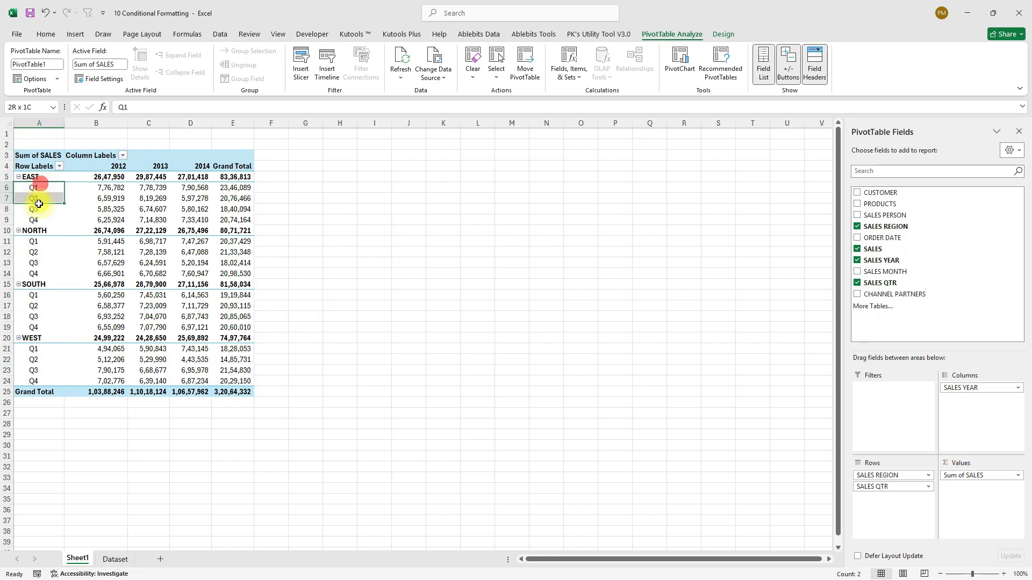
drag(35, 189, 34, 219)
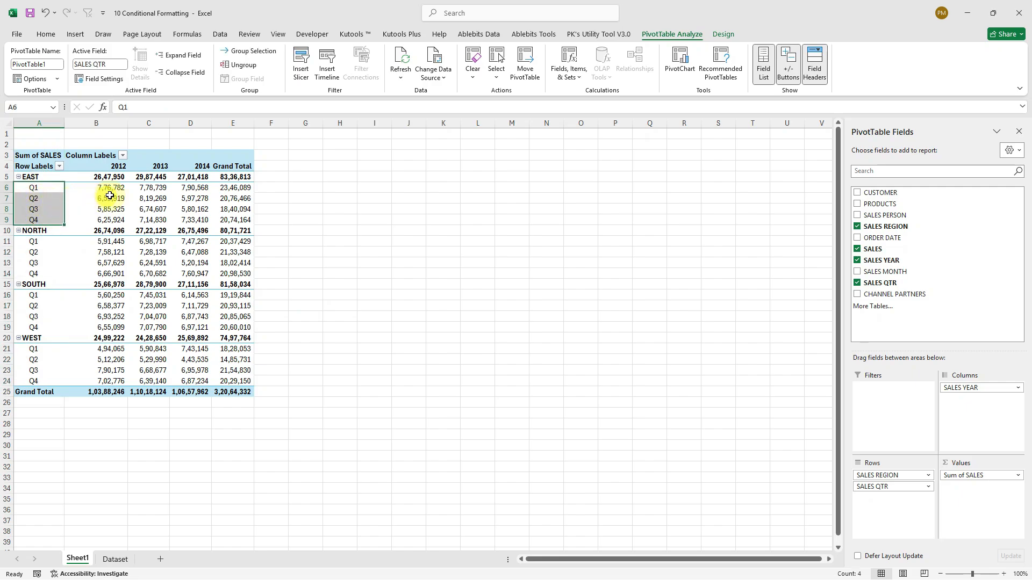
click(165, 196)
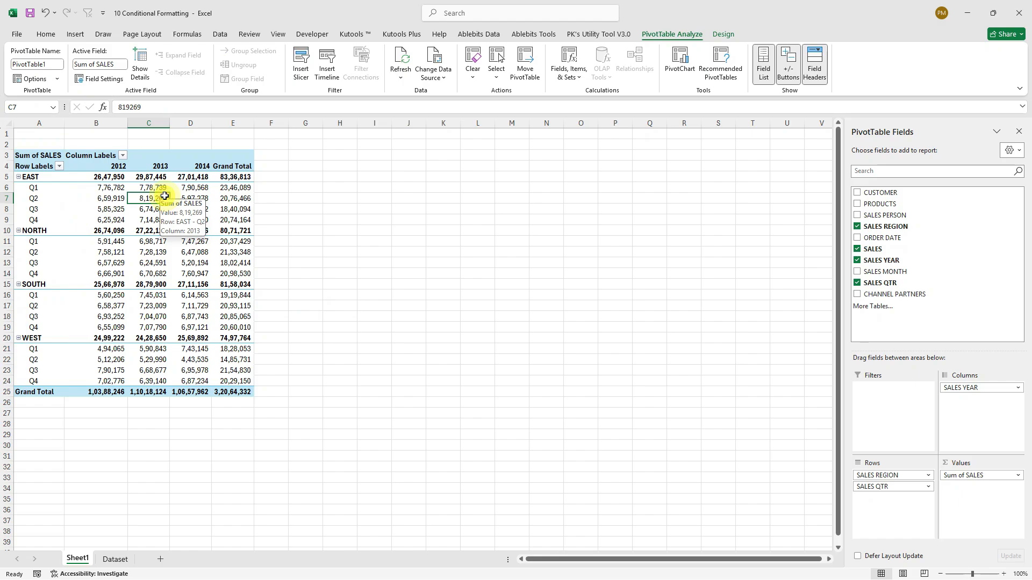
click(178, 208)
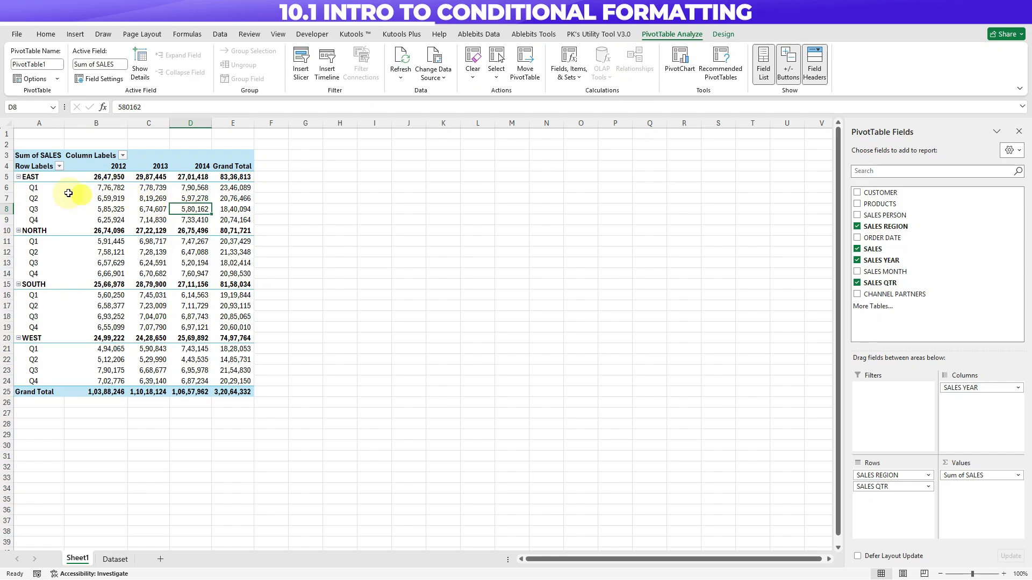
drag(102, 187, 205, 376)
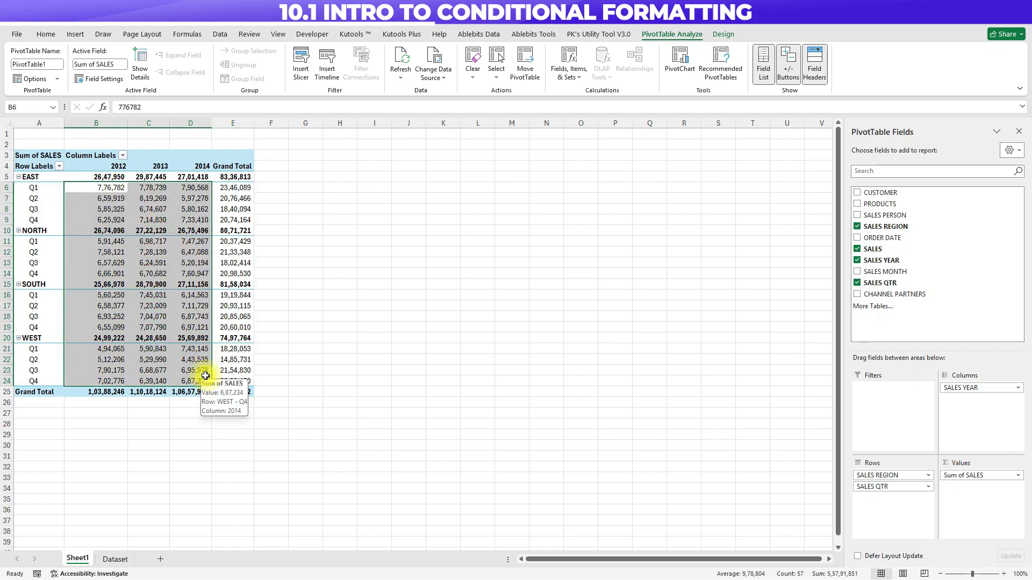
click(149, 209)
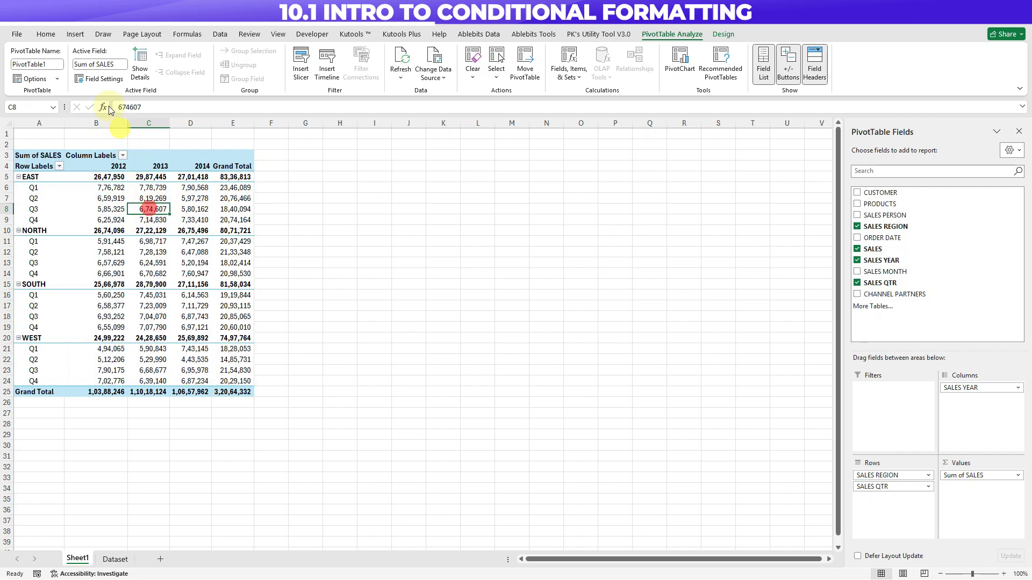
Step: Start a Greater Than highlight rule on the East Q4 2013 sales cell with a threshold of 7,00,000
click(47, 32)
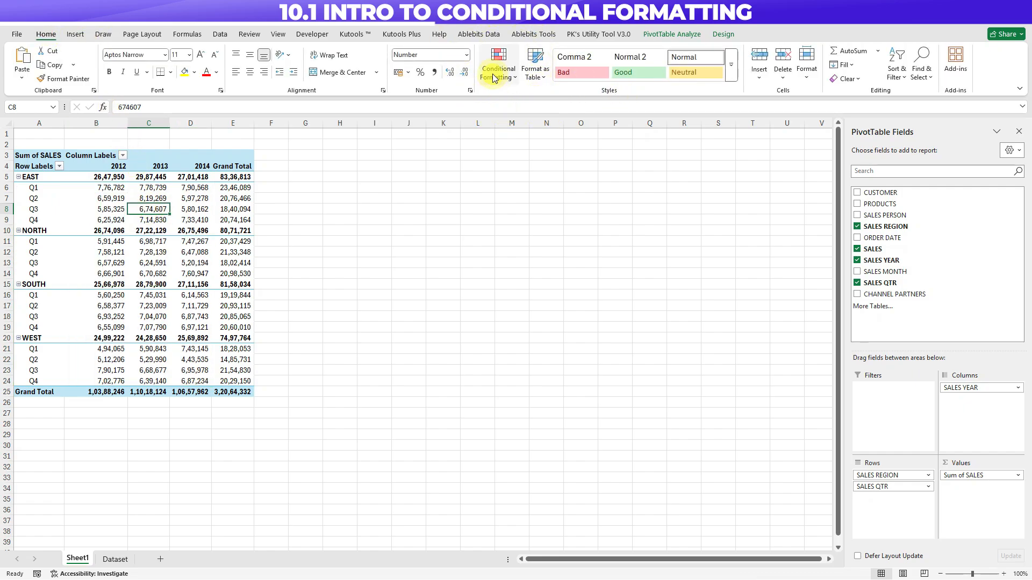
click(194, 209)
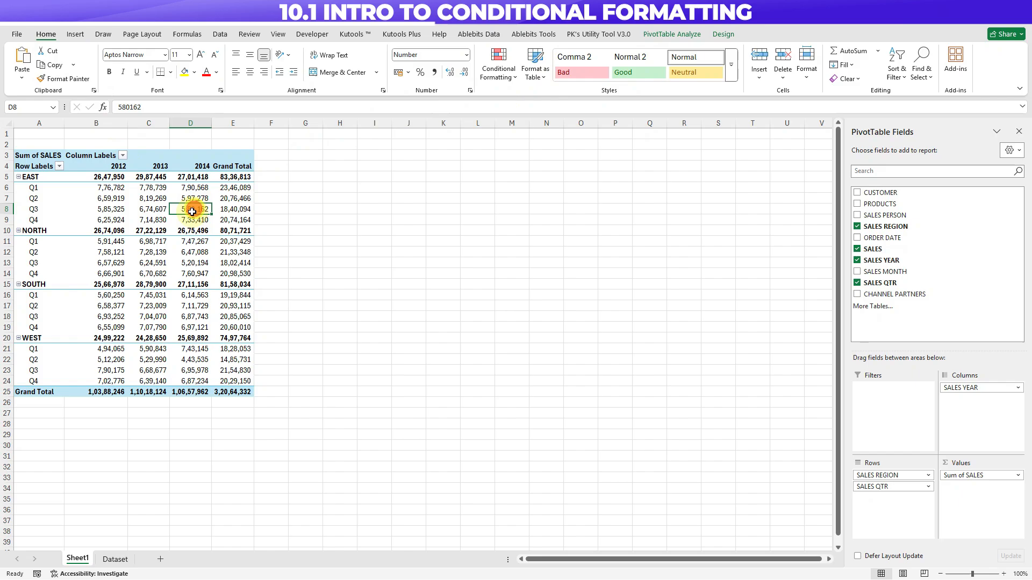
click(148, 217)
click(502, 73)
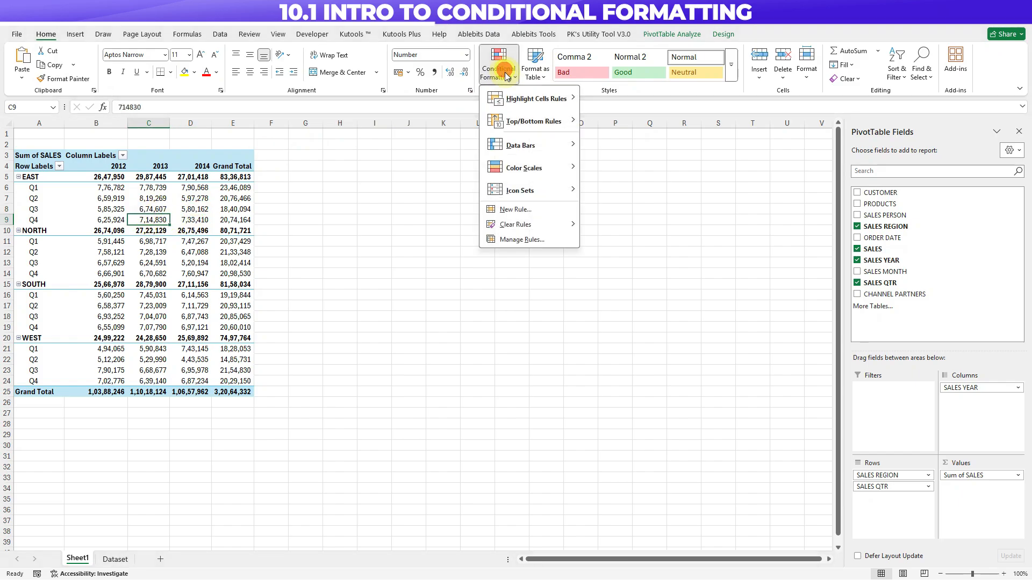
mouse_move(512, 94)
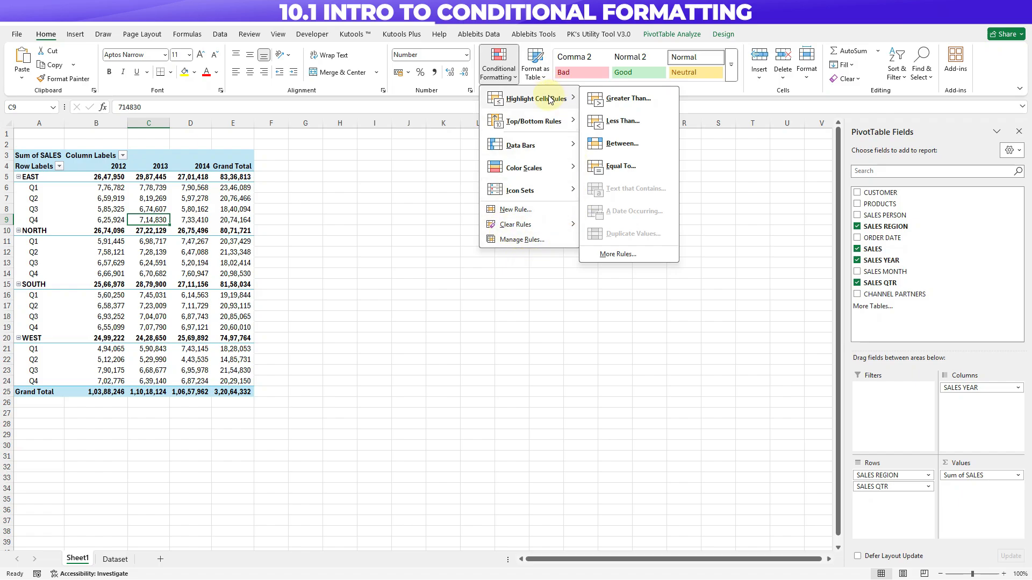
click(602, 99)
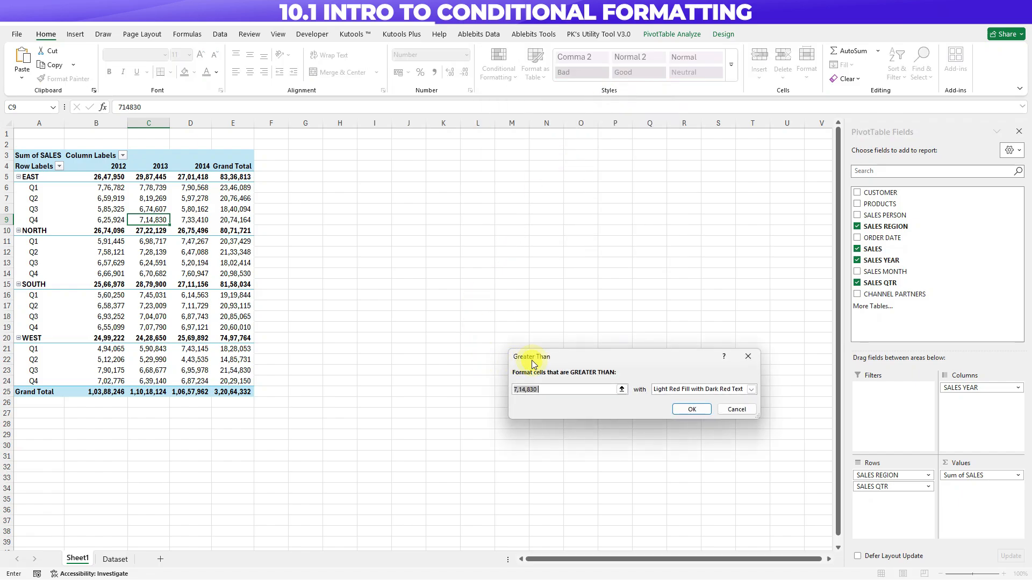
drag(534, 364, 411, 312)
click(403, 336)
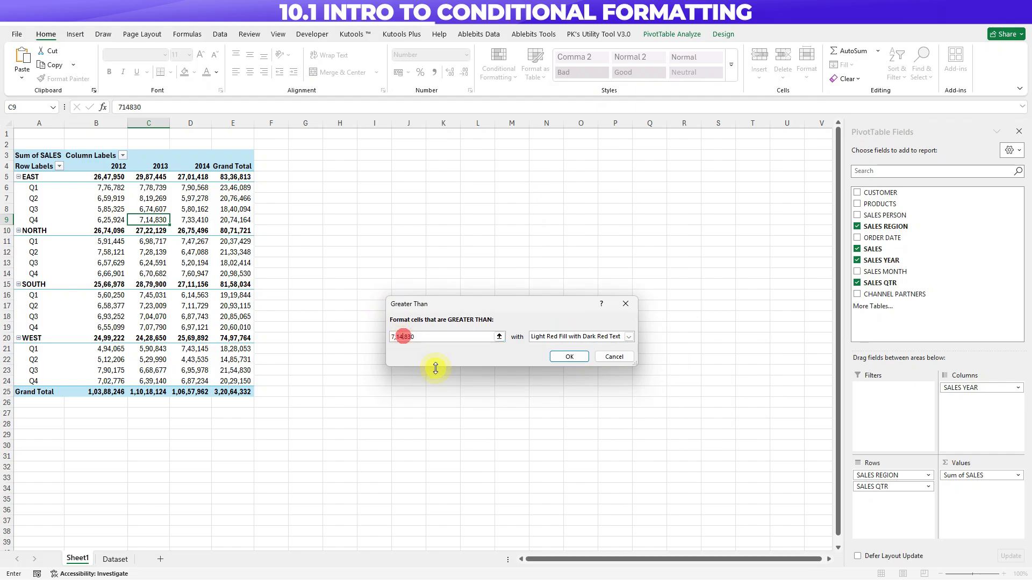
text(00)
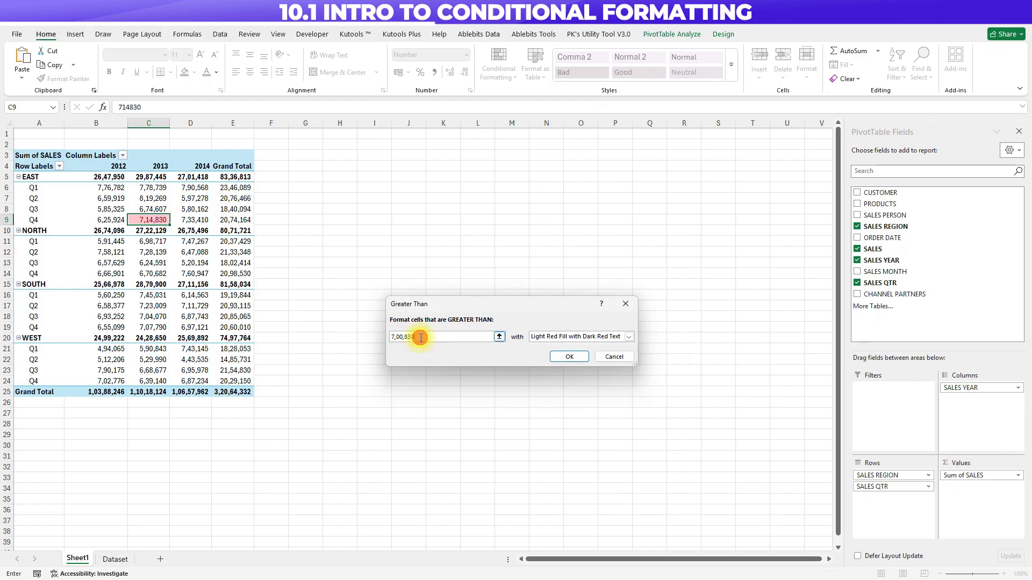
key(BackSpace)
key(BackSpace)
text(0)
Step: Choose Green Fill with Dark Green Text as the rule's format and apply the rule
click(547, 337)
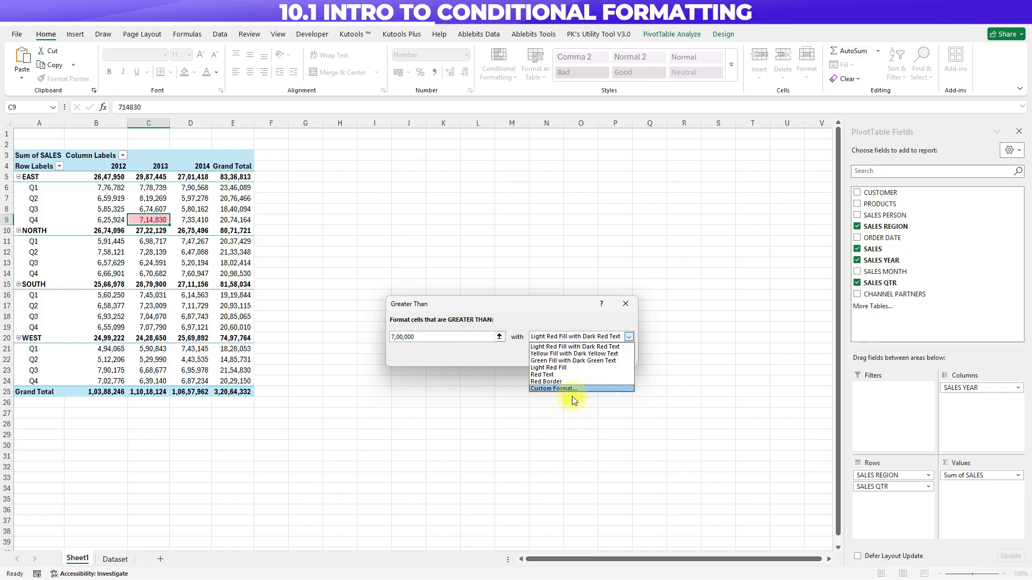
click(553, 361)
click(580, 354)
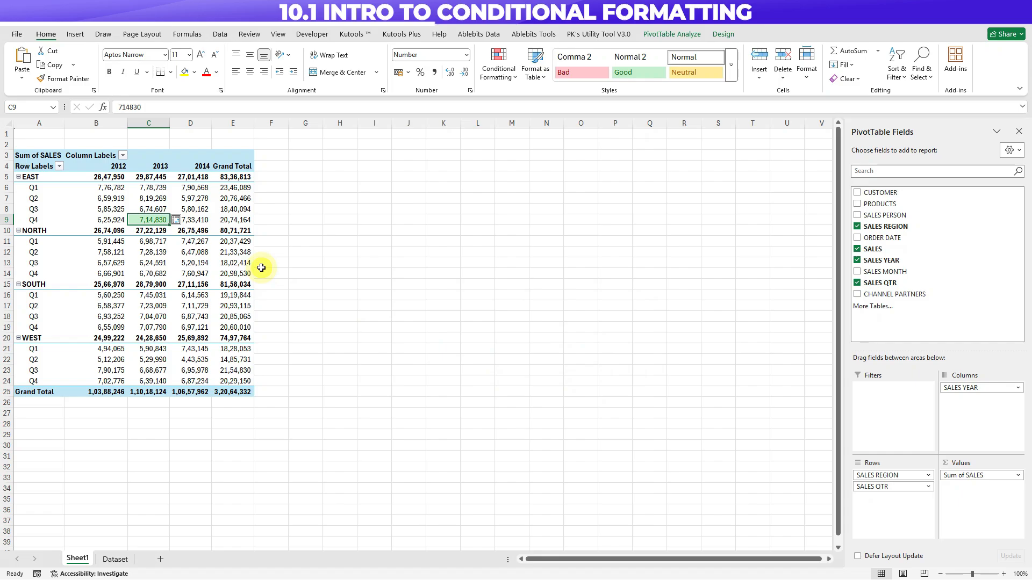
Step: Extend the formatting rule to all cells showing "Sum of SALES" values for "SALES QTR" and "SALES YEAR"
click(178, 220)
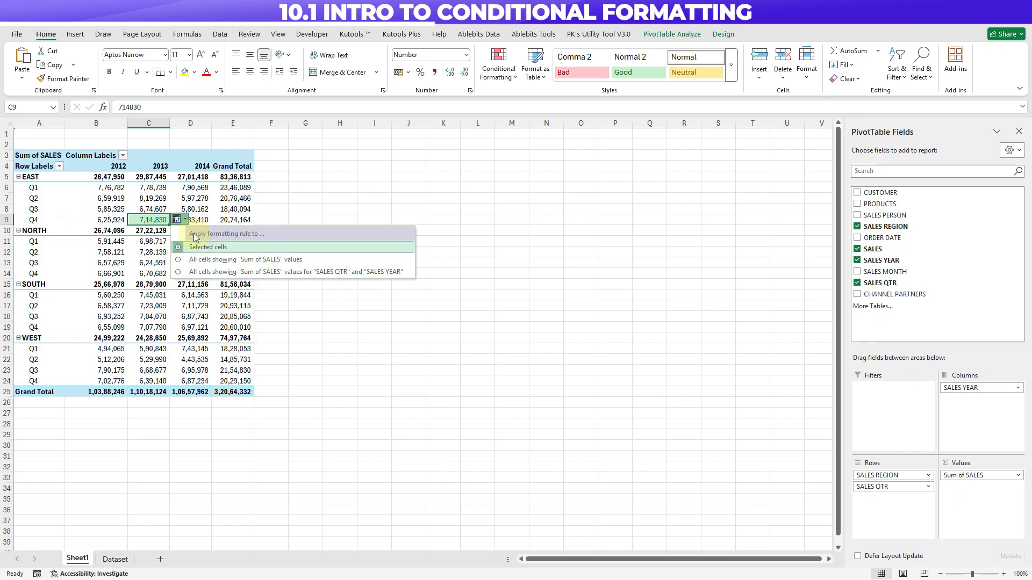
click(180, 272)
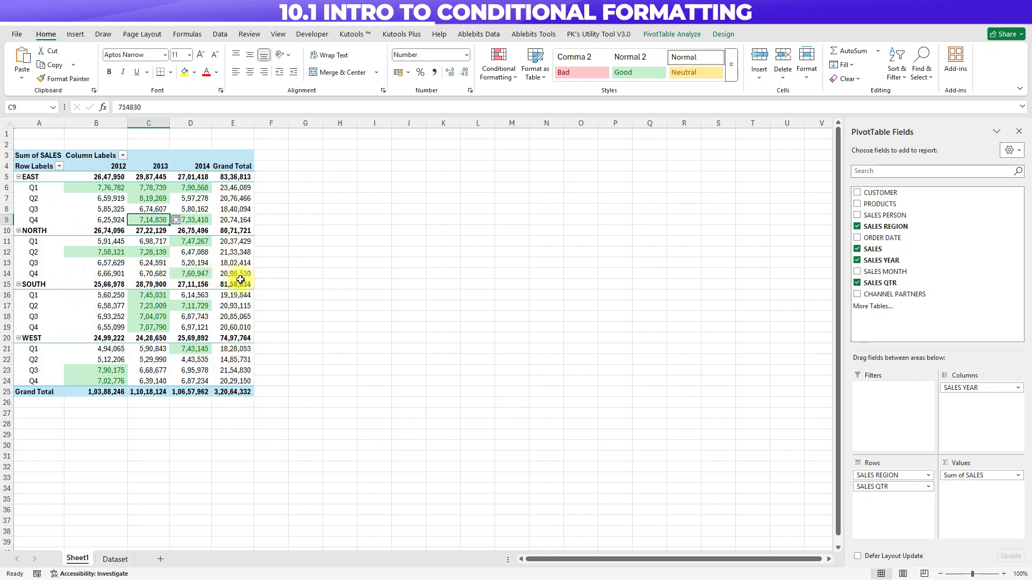
mouse_move(241, 280)
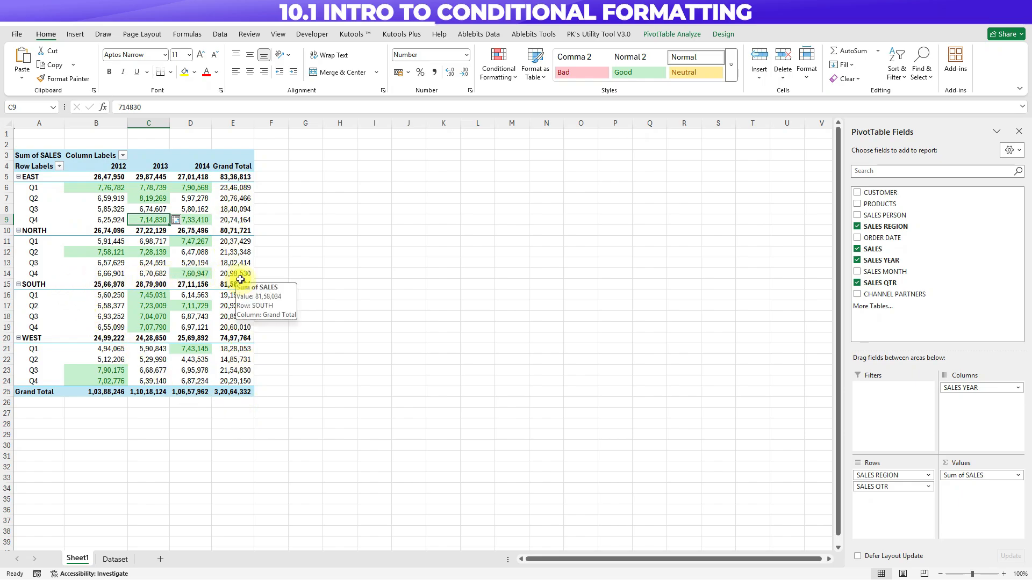
click(146, 316)
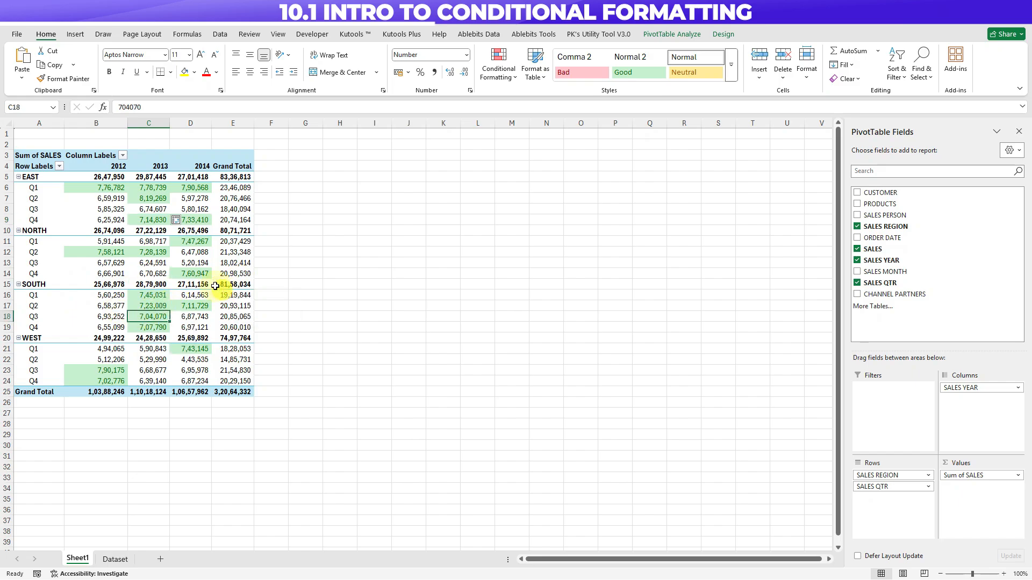
click(107, 187)
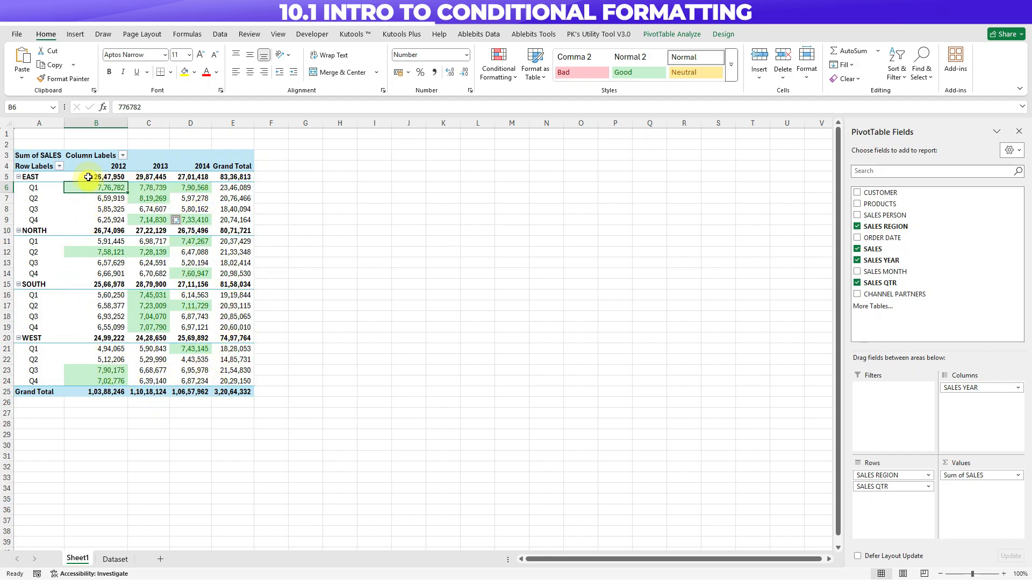
drag(91, 176, 245, 394)
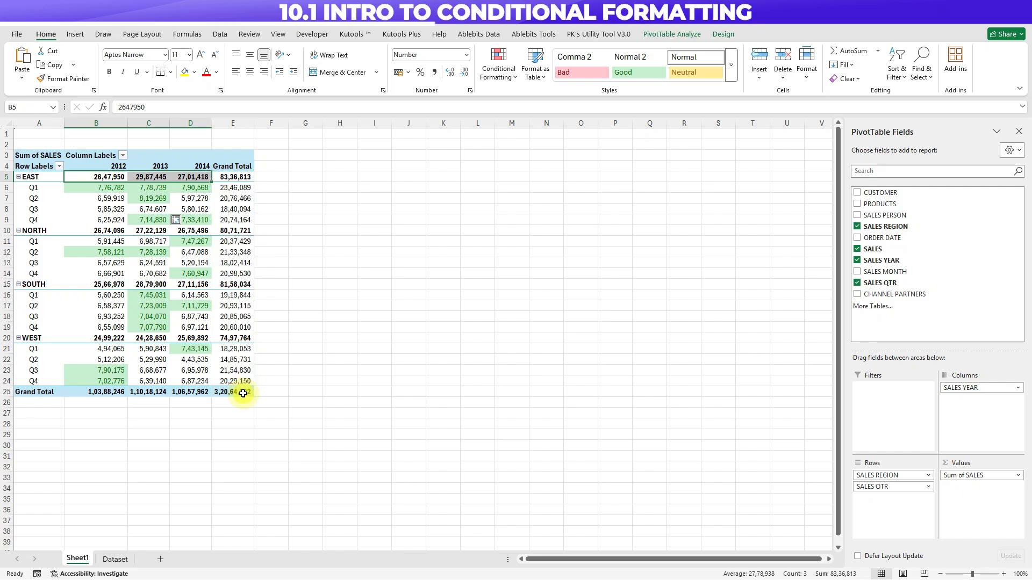
drag(110, 392, 221, 390)
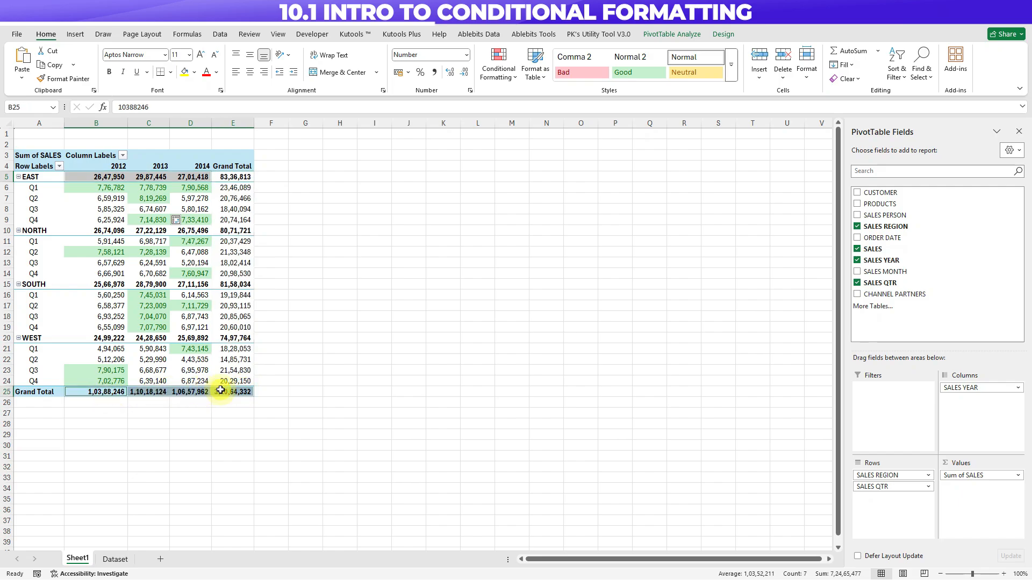
Step: Try applying the rule to all cells showing "Sum of SALES" values, and return its scope to "SALES QTR" and "SALES YEAR" values
click(175, 221)
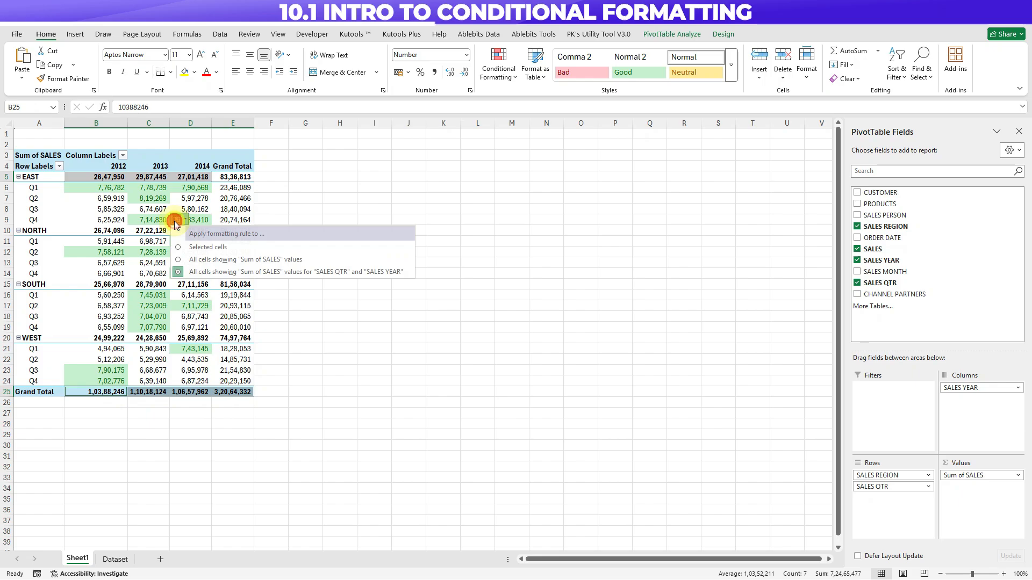
click(178, 260)
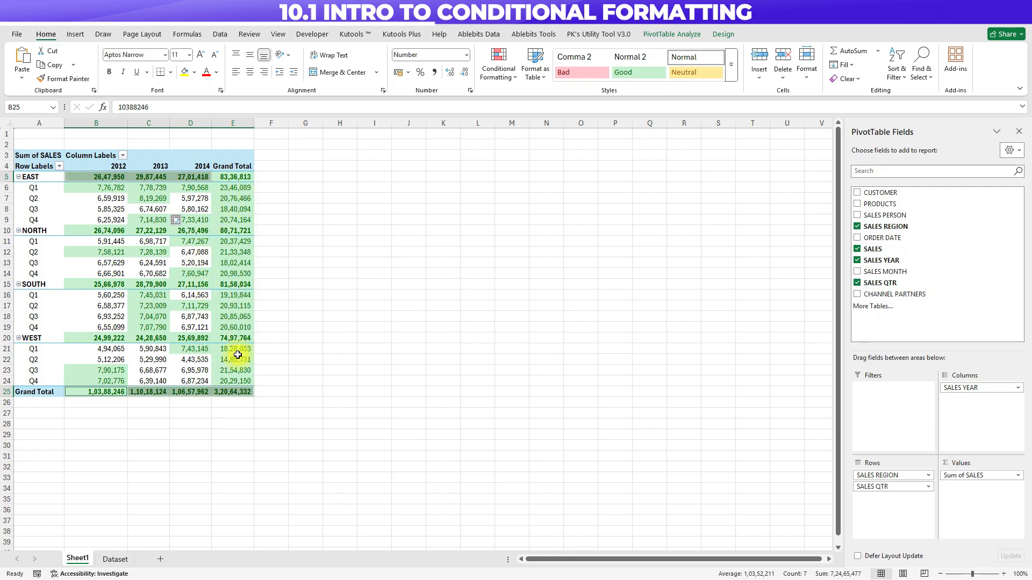
mouse_move(176, 254)
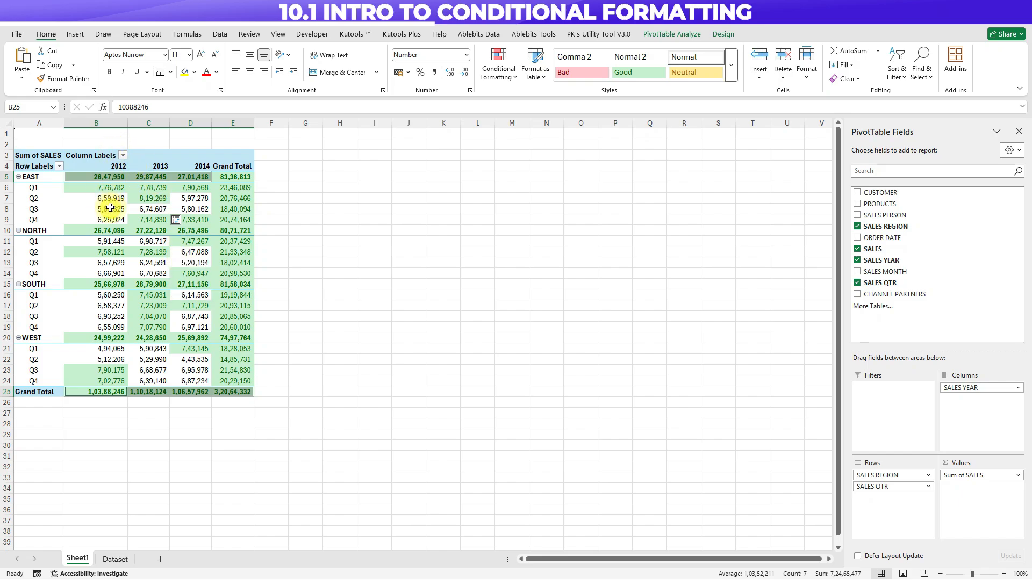
click(177, 220)
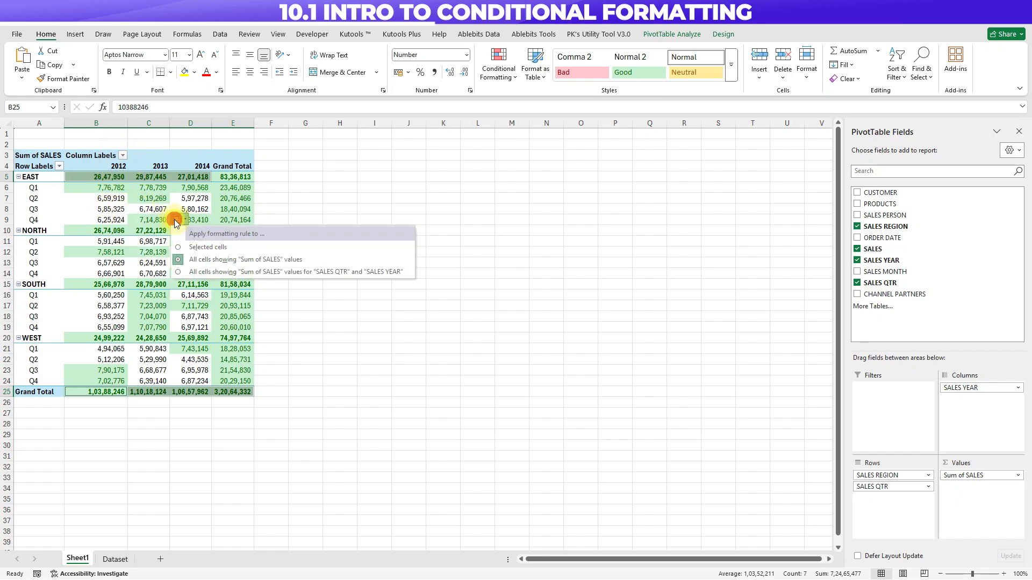
click(189, 273)
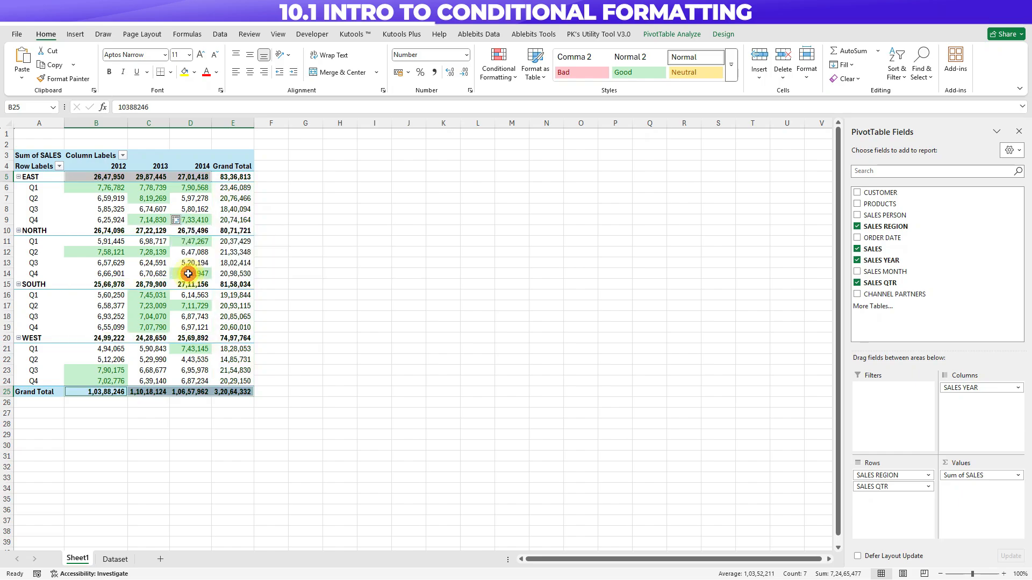
click(243, 245)
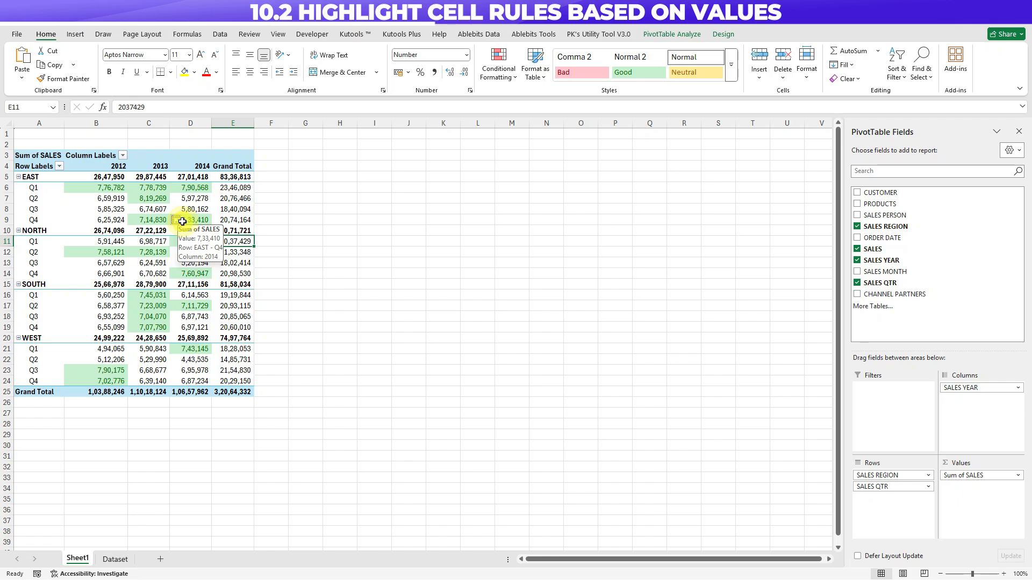
click(88, 187)
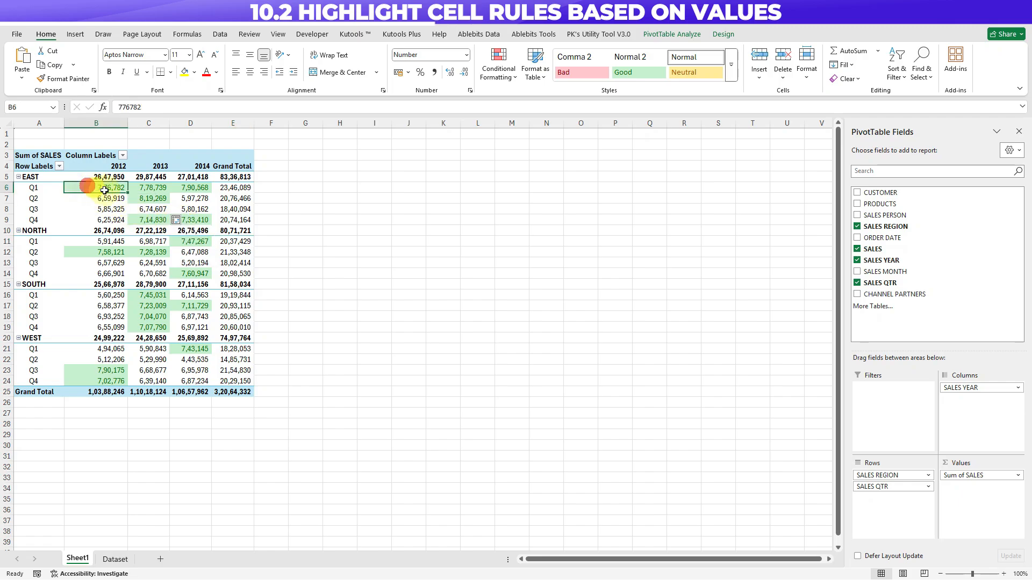
drag(105, 191, 221, 303)
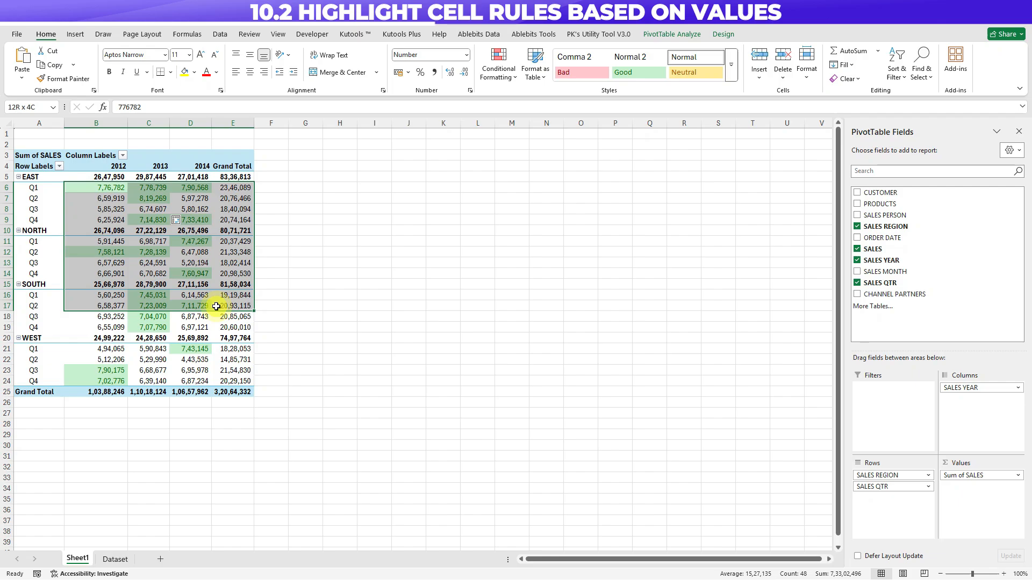
Step: Clear the conditional formatting rules from the PivotTable, working from the East Q2 2013 sales cell
click(153, 199)
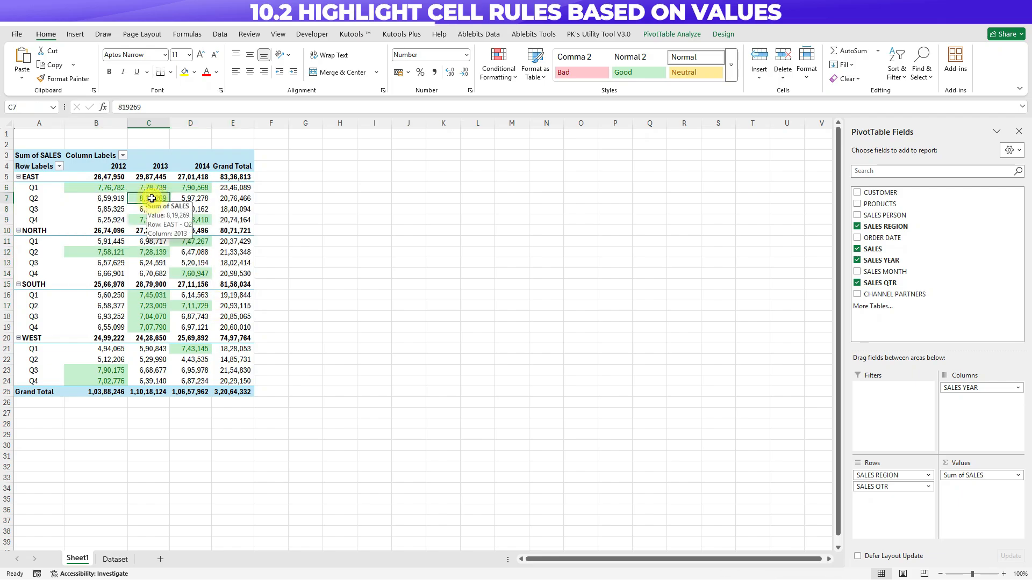
click(488, 75)
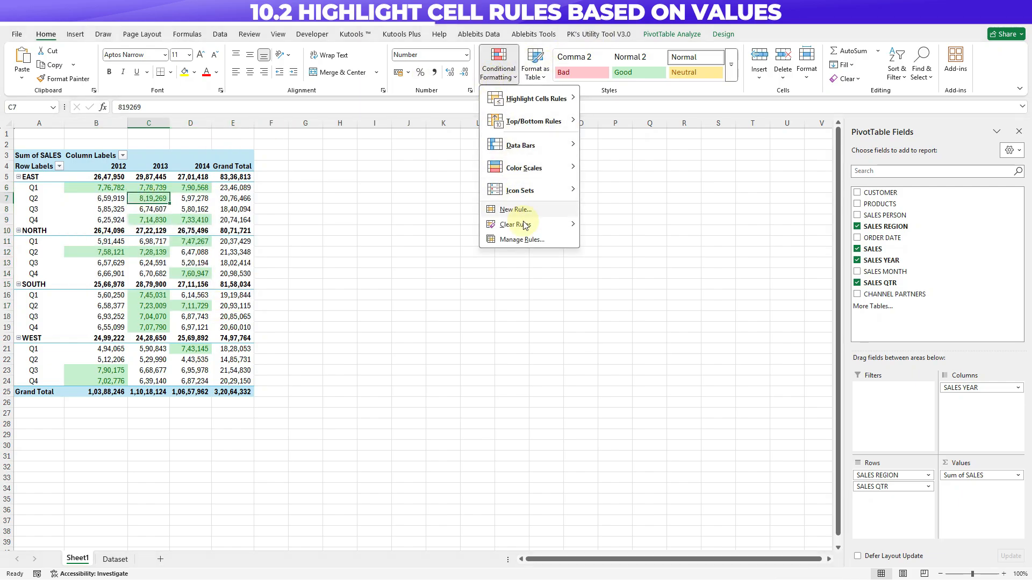
mouse_move(527, 231)
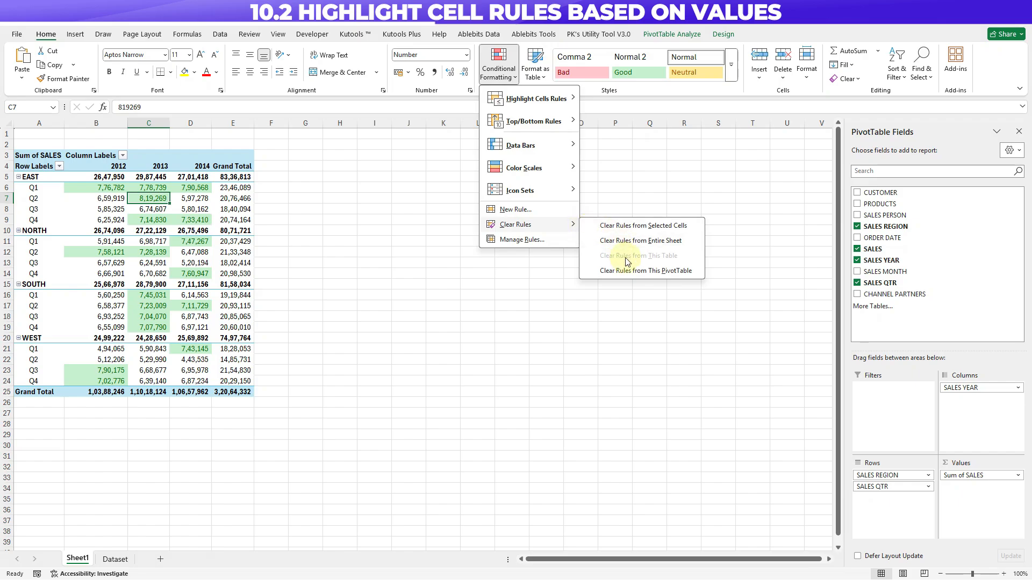
click(655, 274)
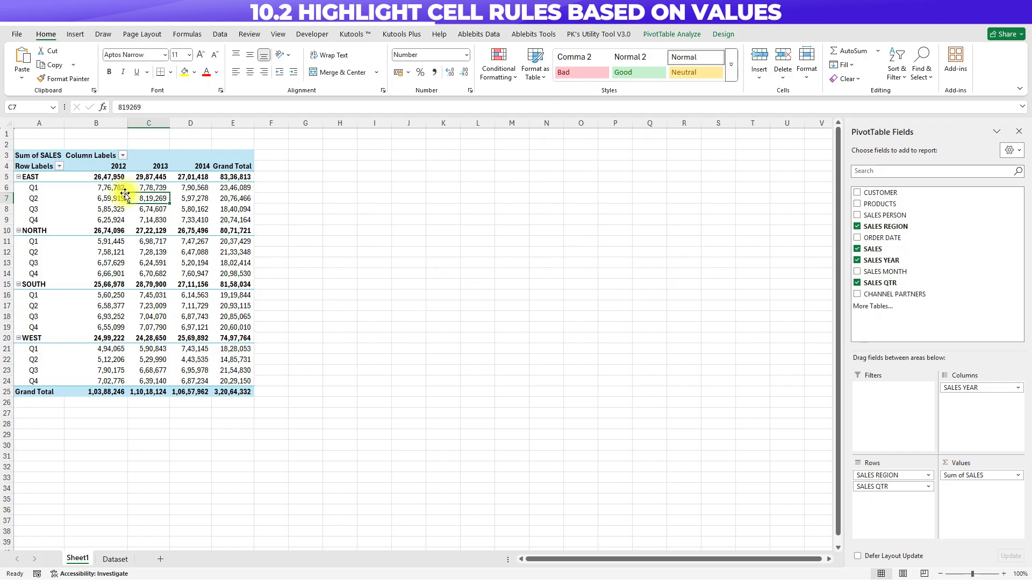
Step: Start a Between highlight rule on the East Q2 2013 sales cell with a lower limit of 5,00,000
click(491, 81)
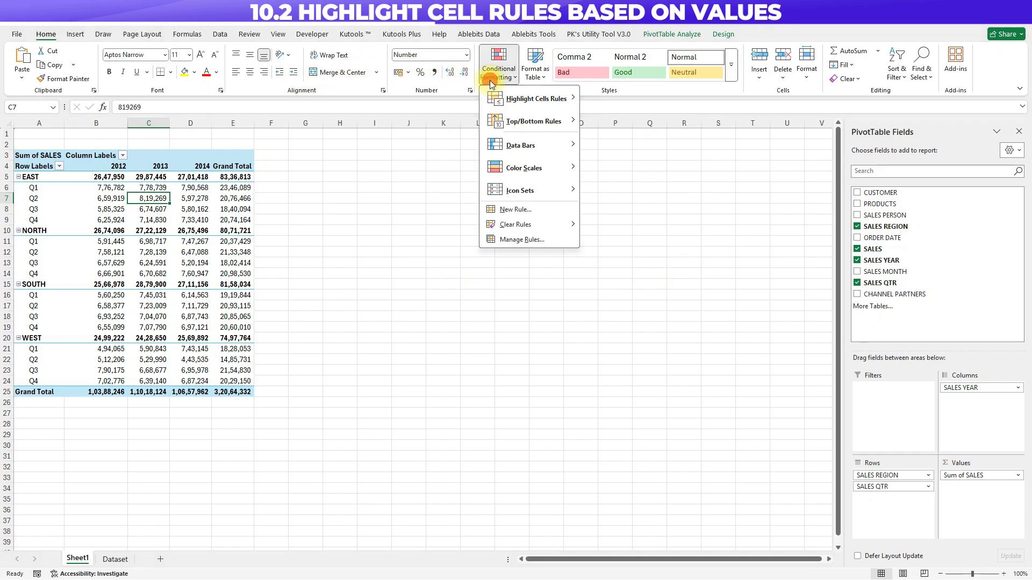
mouse_move(519, 100)
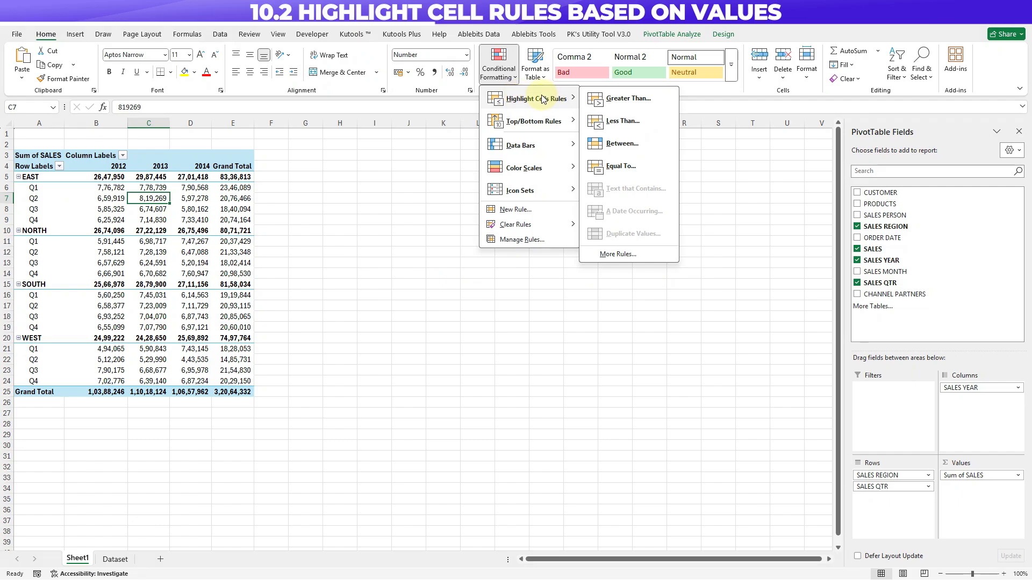
click(611, 143)
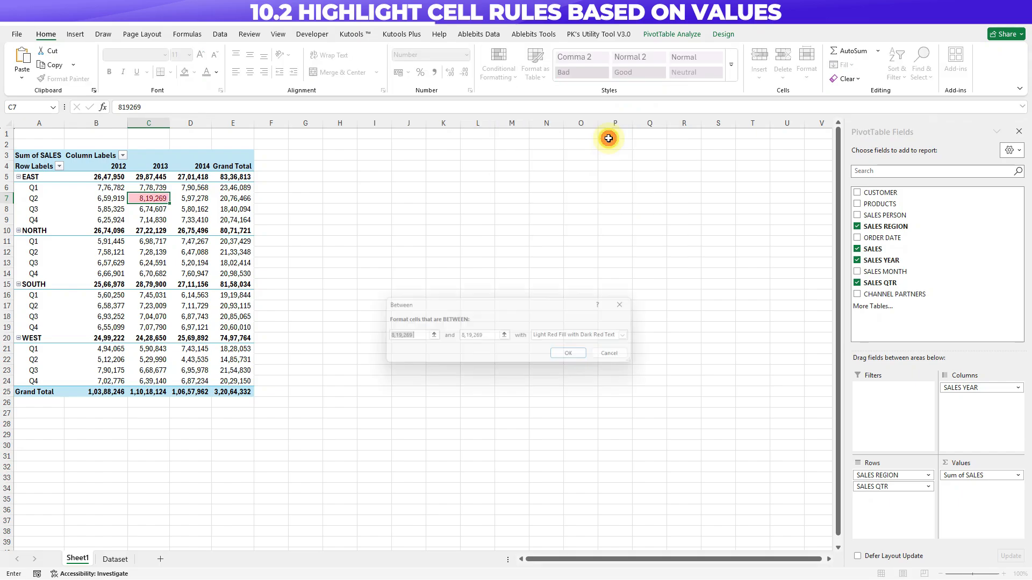
click(391, 336)
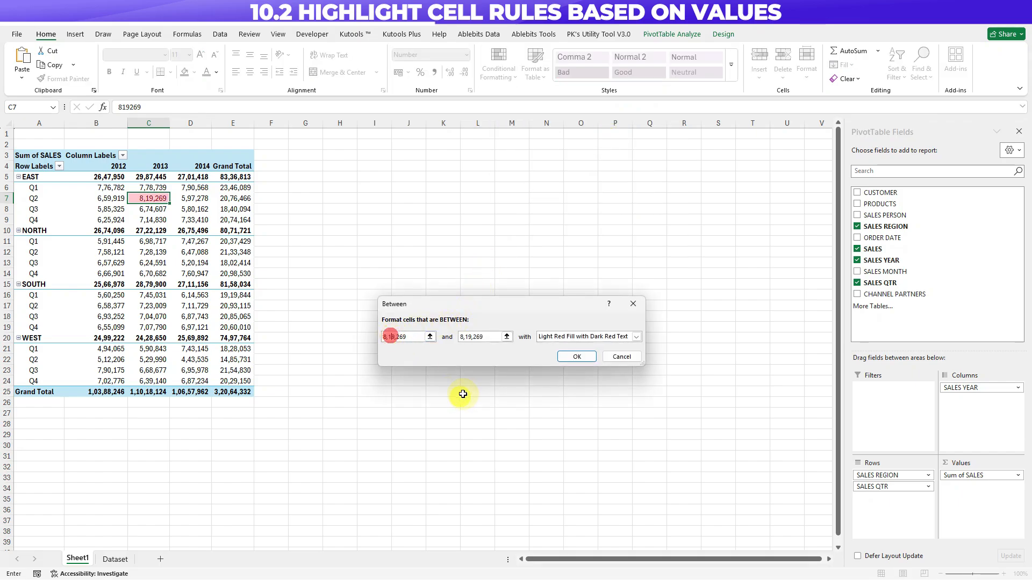
click(385, 337)
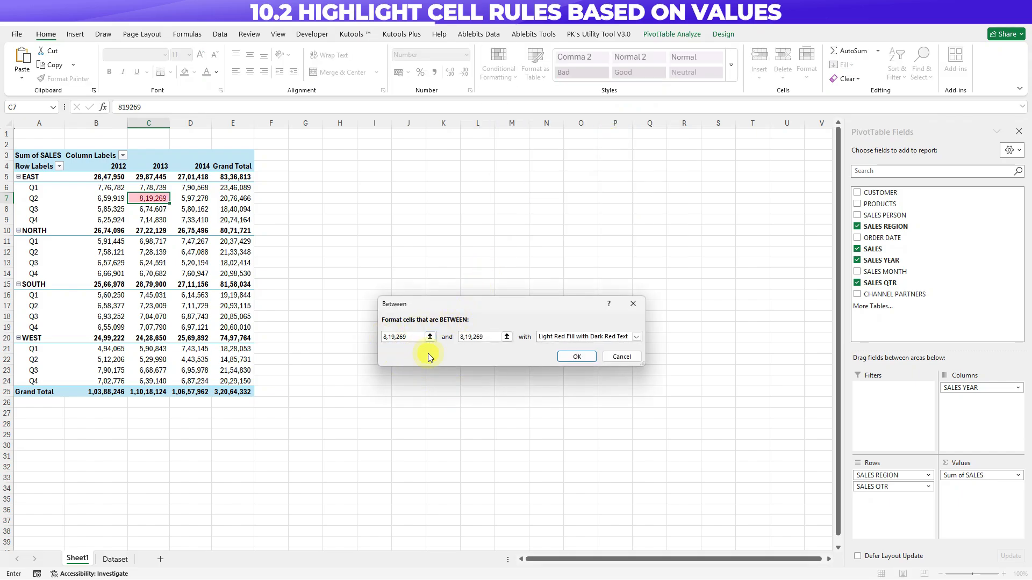
key(Right)
key(Delete)
key(Delete)
key(BackSpace)
key(BackSpace)
key(BackSpace)
text(5)
key(Delete)
key(Delete)
key(Delete)
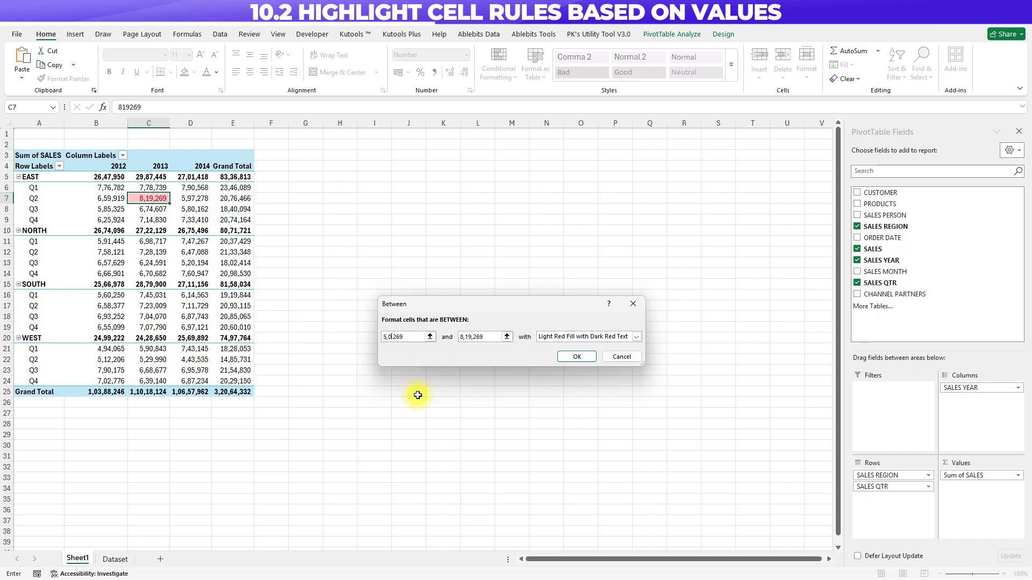
text(,00)
key(Delete)
key(Delete)
key(Delete)
key(Delete)
text(,000)
Step: Set the upper limit of the Between rule to 7,00,000
click(463, 336)
key(BackSpace)
text(7)
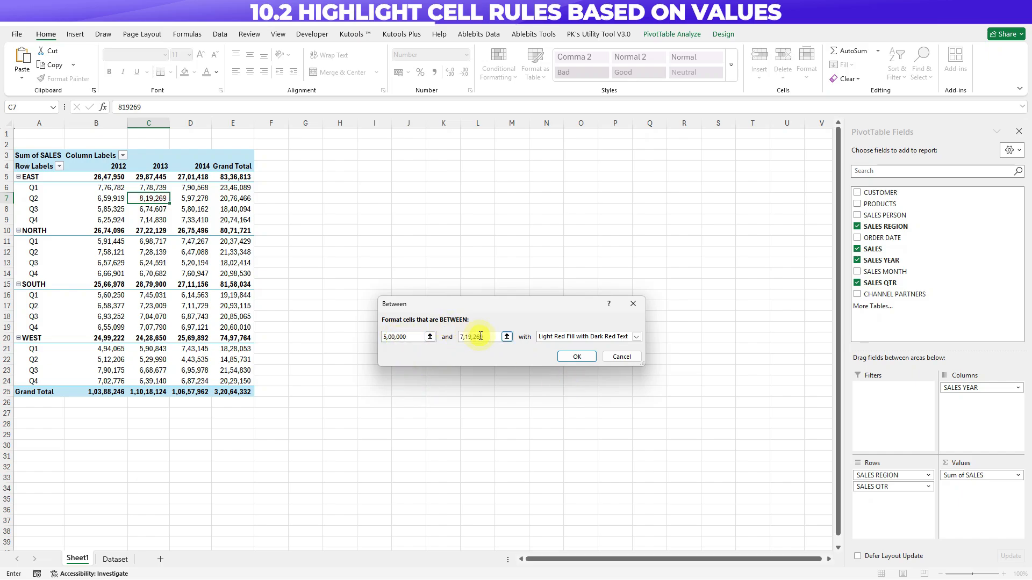
click(475, 336)
key(BackSpace)
key(BackSpace)
text(00)
key(Delete)
key(Delete)
key(Delete)
text(000)
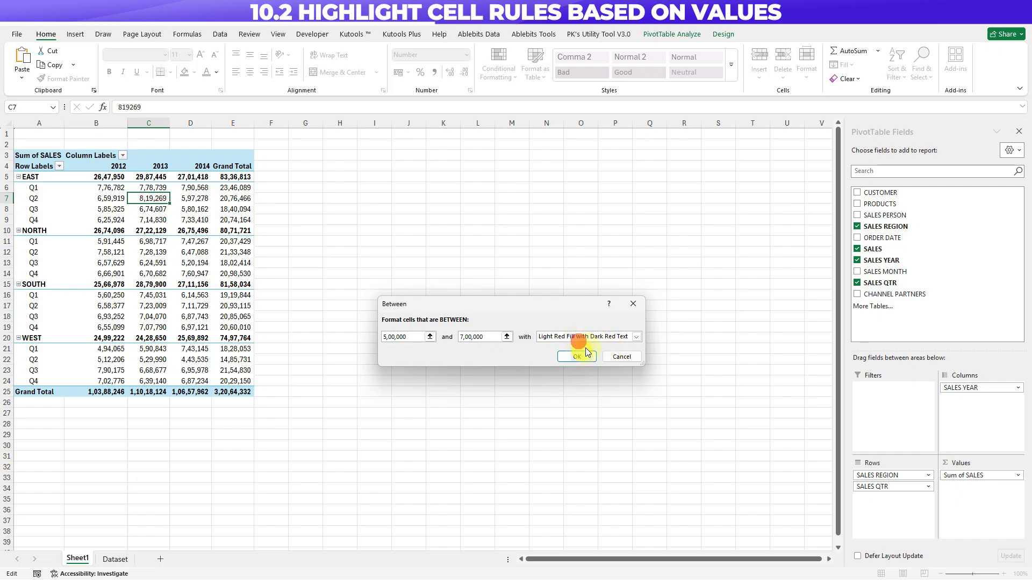
Step: Give the Between rule a custom format with a solid green fill and bold font style
click(618, 338)
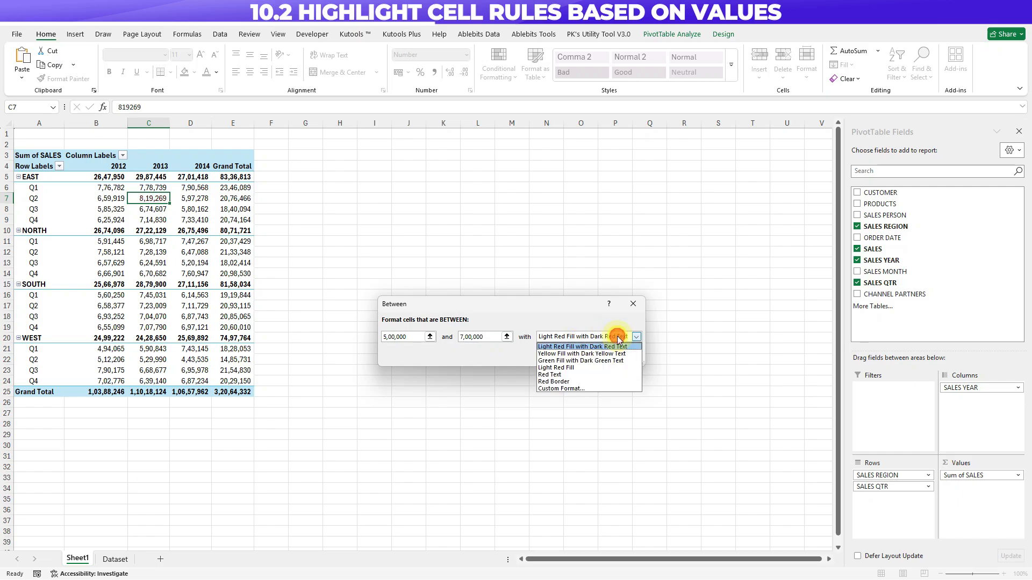
click(571, 388)
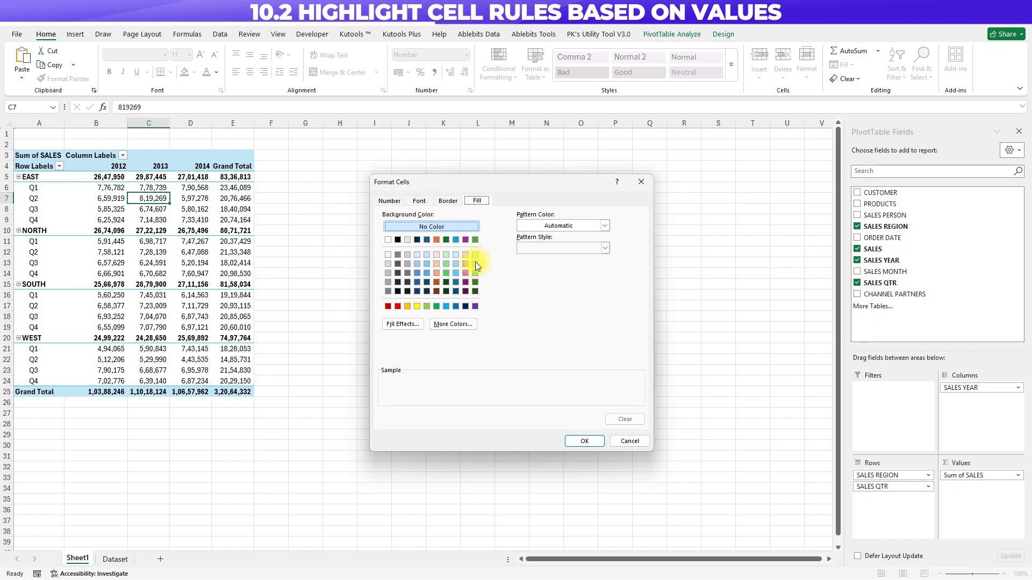
click(474, 241)
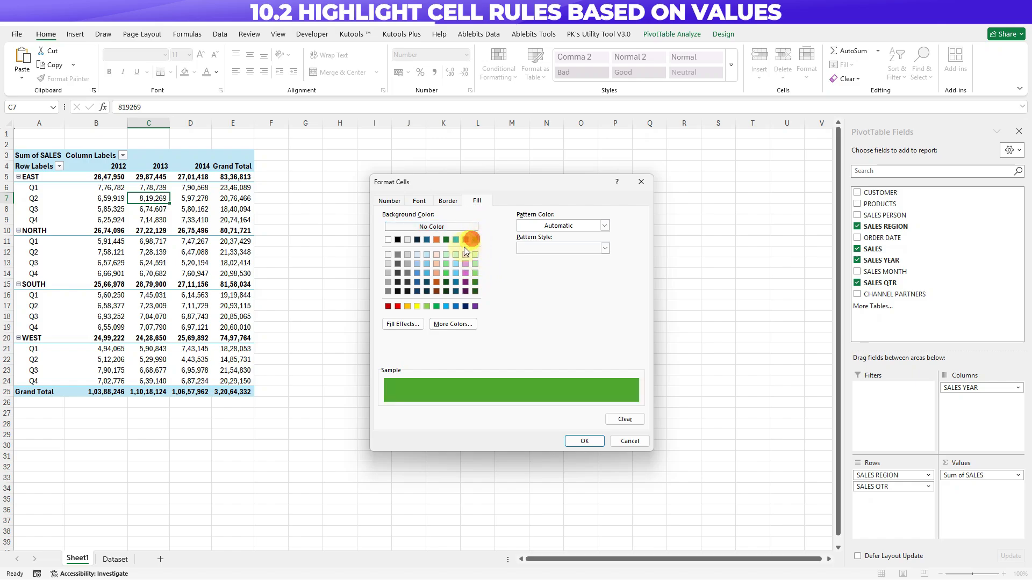
click(426, 202)
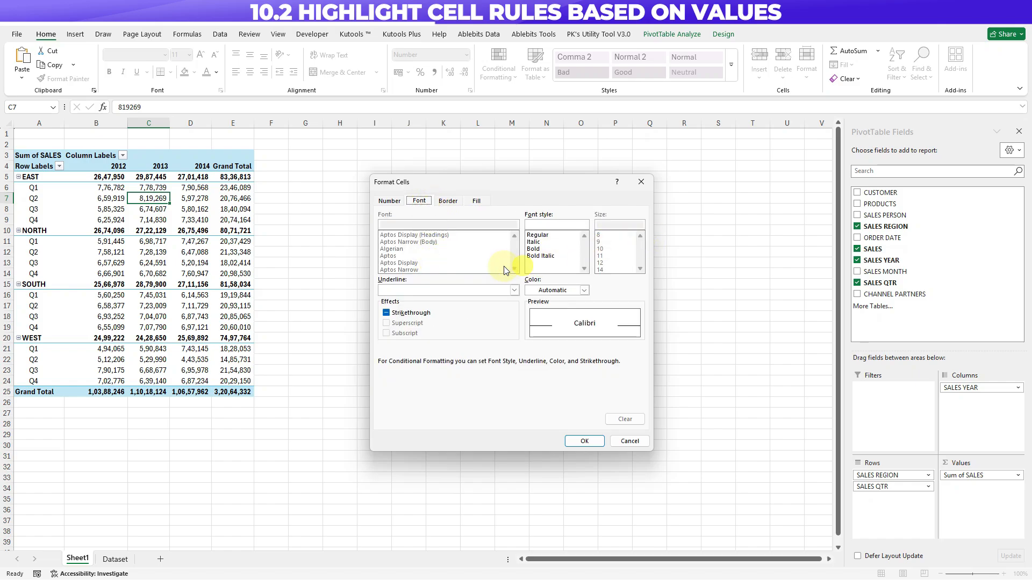
click(534, 249)
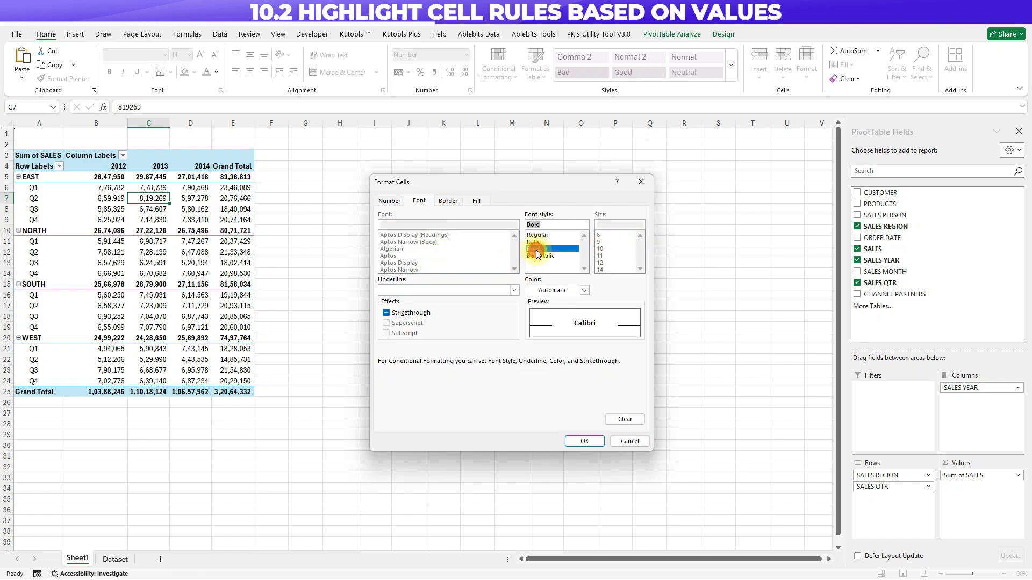
click(591, 447)
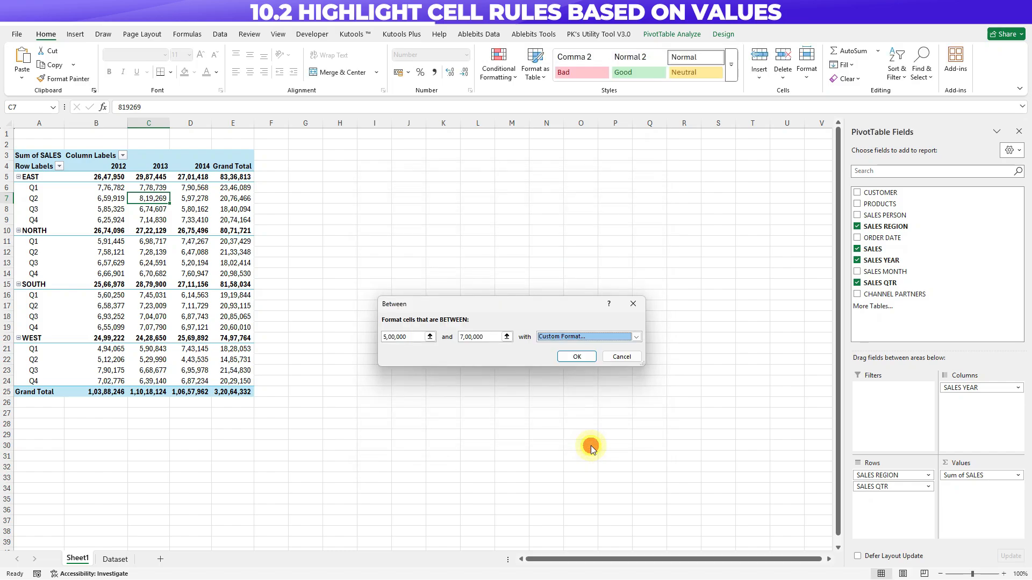
Step: Apply the Between rule and extend it to all cells showing "Sum of SALES" values for "SALES QTR" and "SALES YEAR"
click(578, 357)
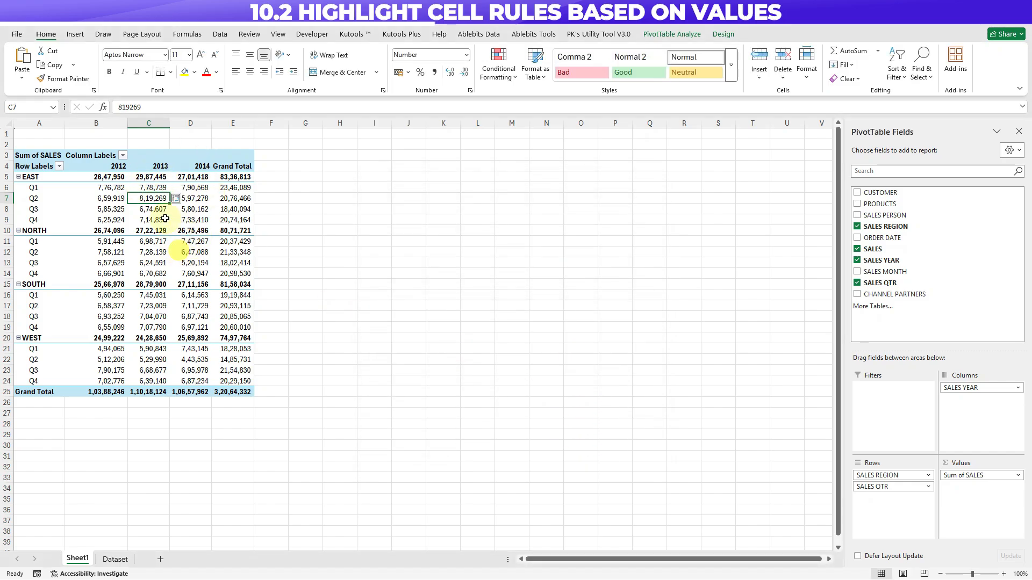
click(177, 199)
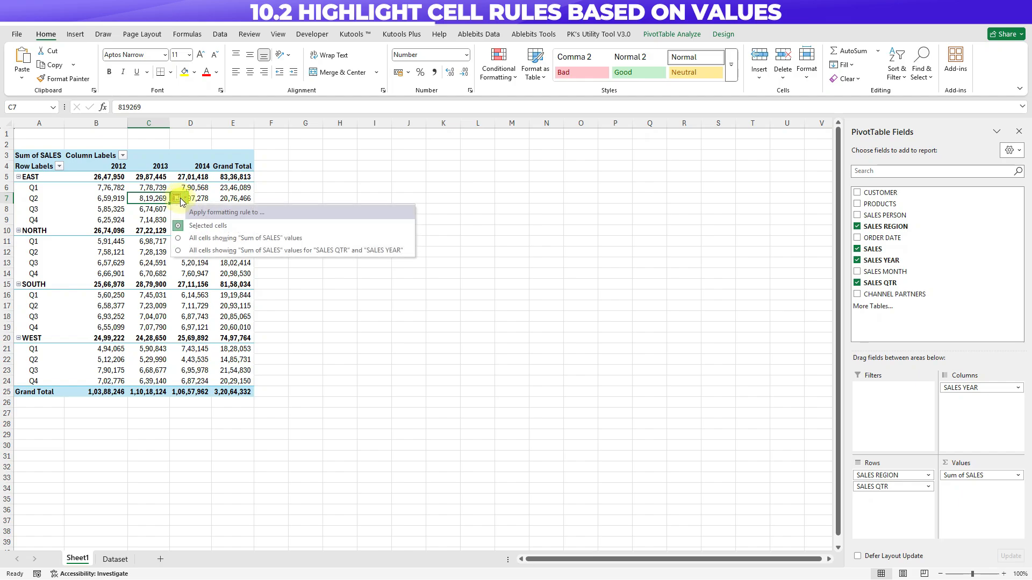
click(179, 251)
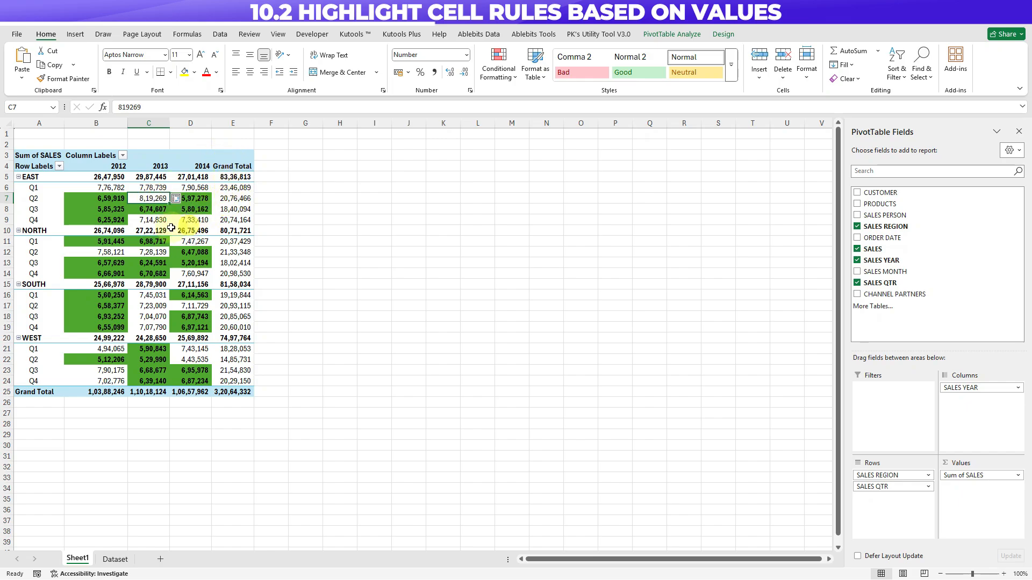
Step: Remove the Between rule's highlighting by clearing all conditional formatting rules from this PivotTable
click(162, 218)
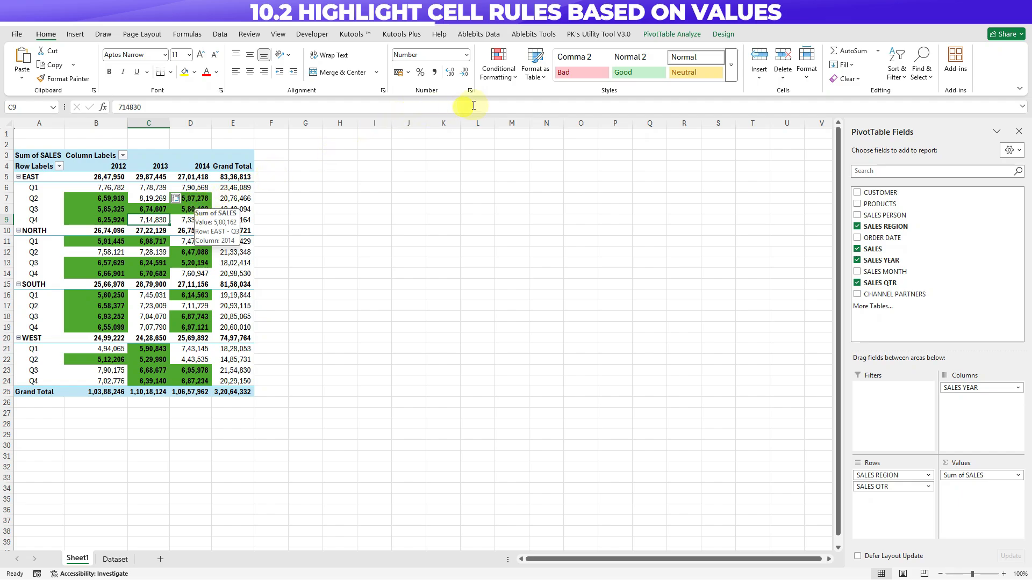
click(499, 77)
mouse_move(518, 101)
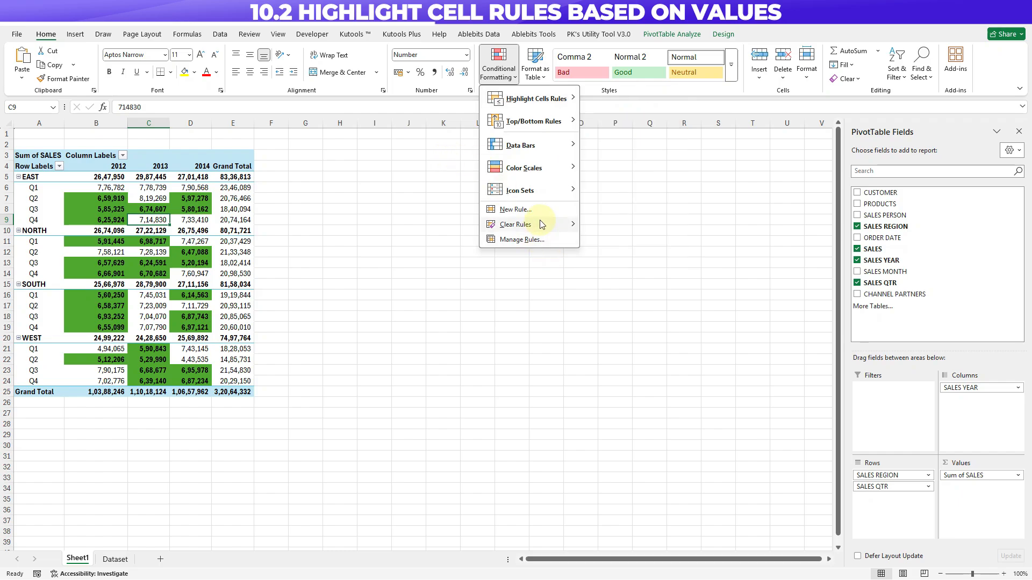
mouse_move(542, 225)
click(629, 268)
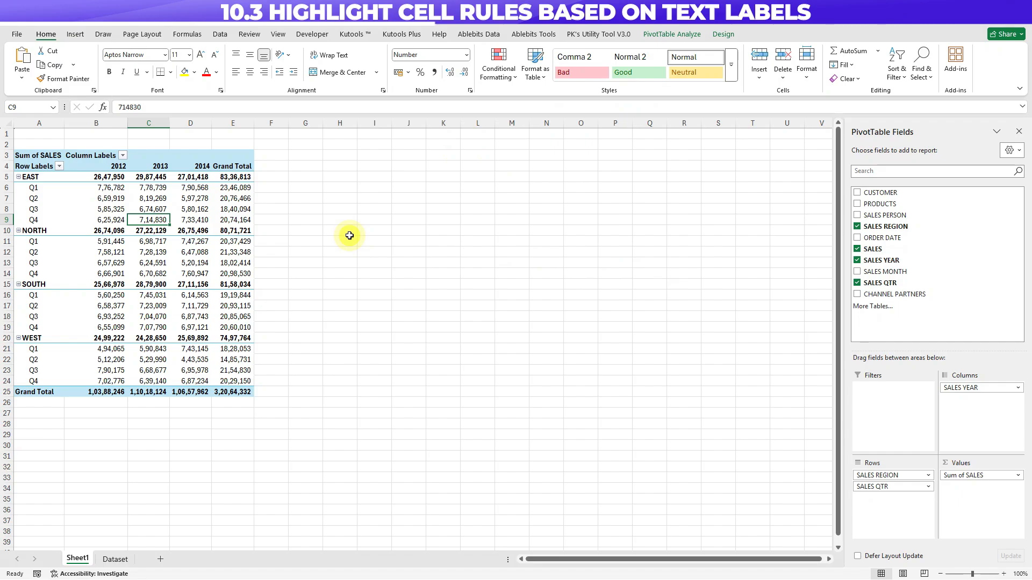
Step: Highlight the East Q1 row label with a Text That Contains rule for "Q1" using Yellow Fill with Dark Yellow Text
click(34, 184)
click(43, 190)
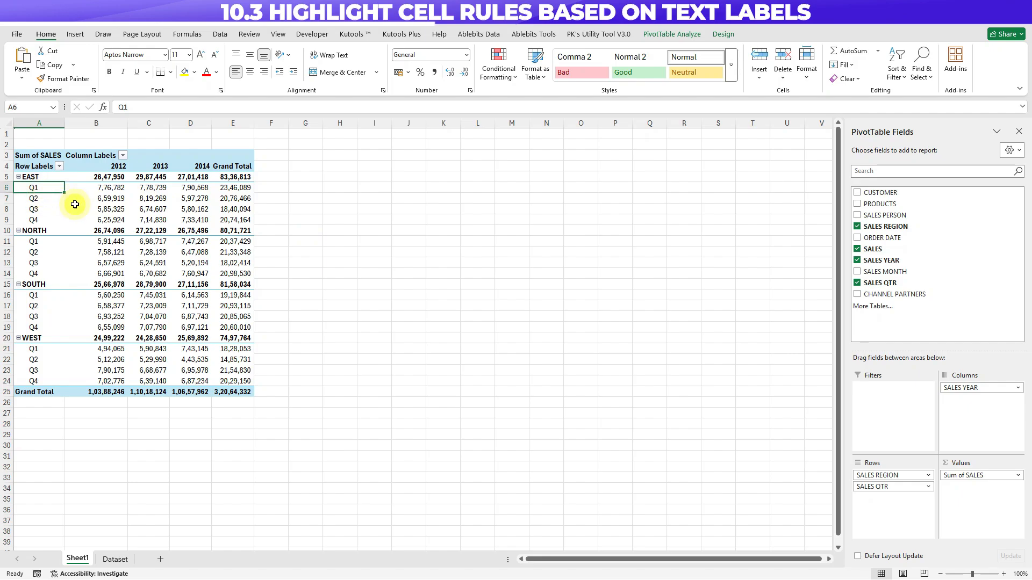
click(499, 73)
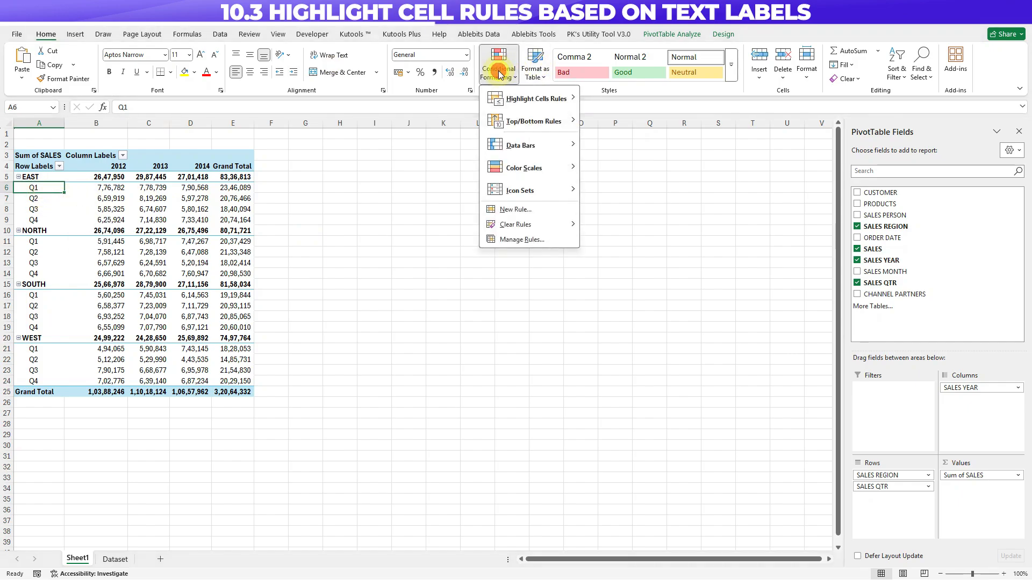
mouse_move(535, 99)
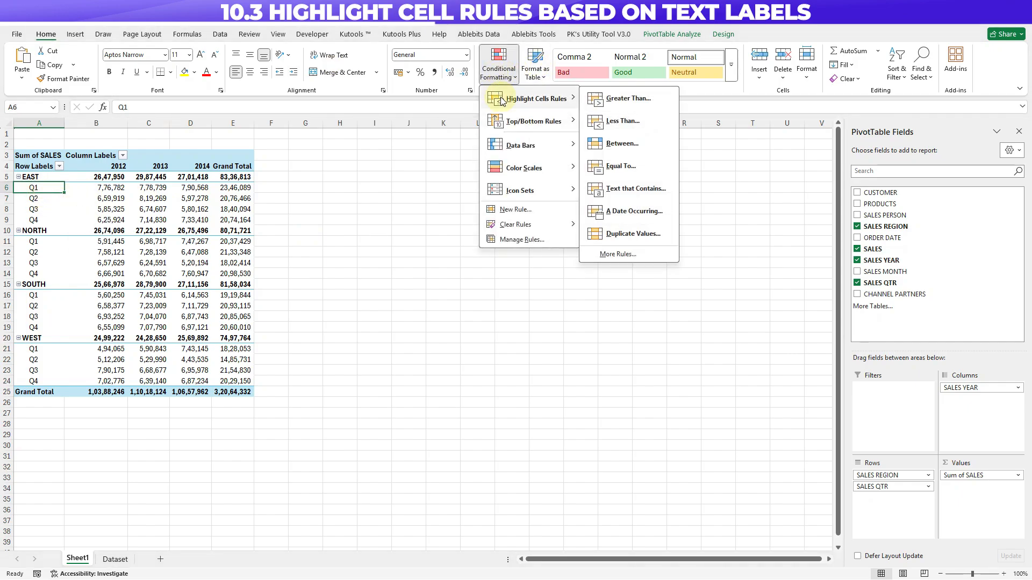
click(622, 189)
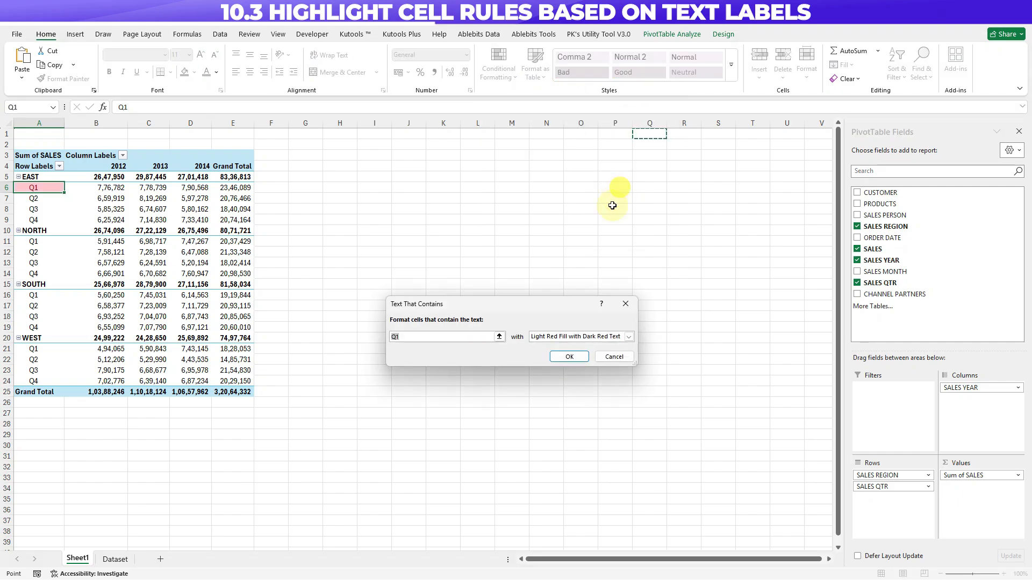
click(586, 337)
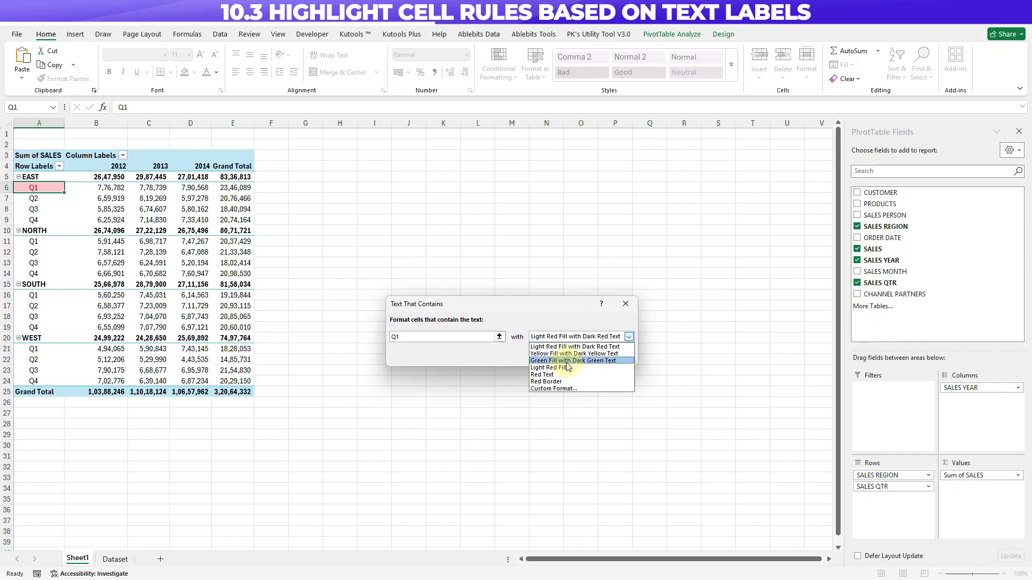
click(559, 354)
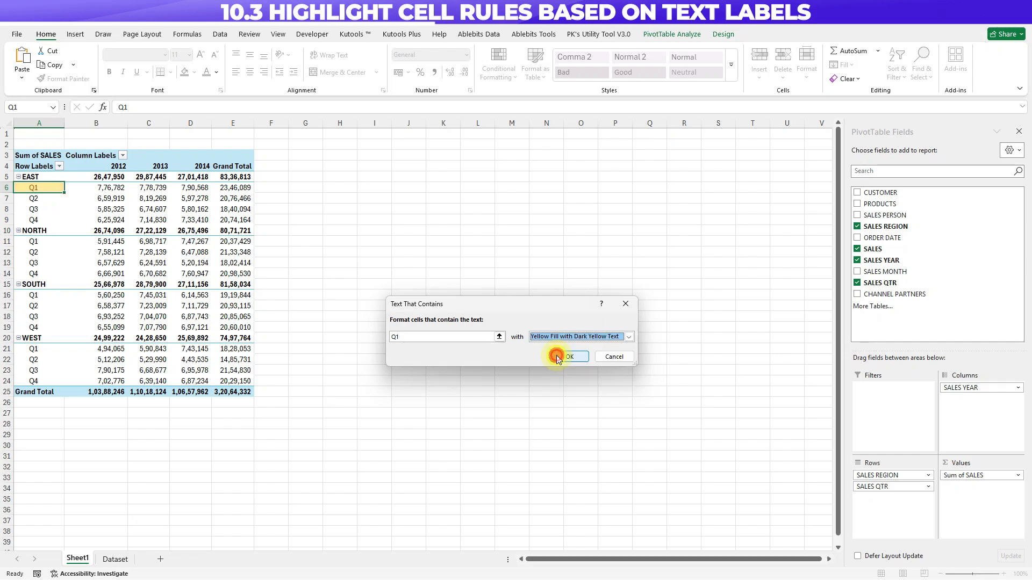
click(564, 357)
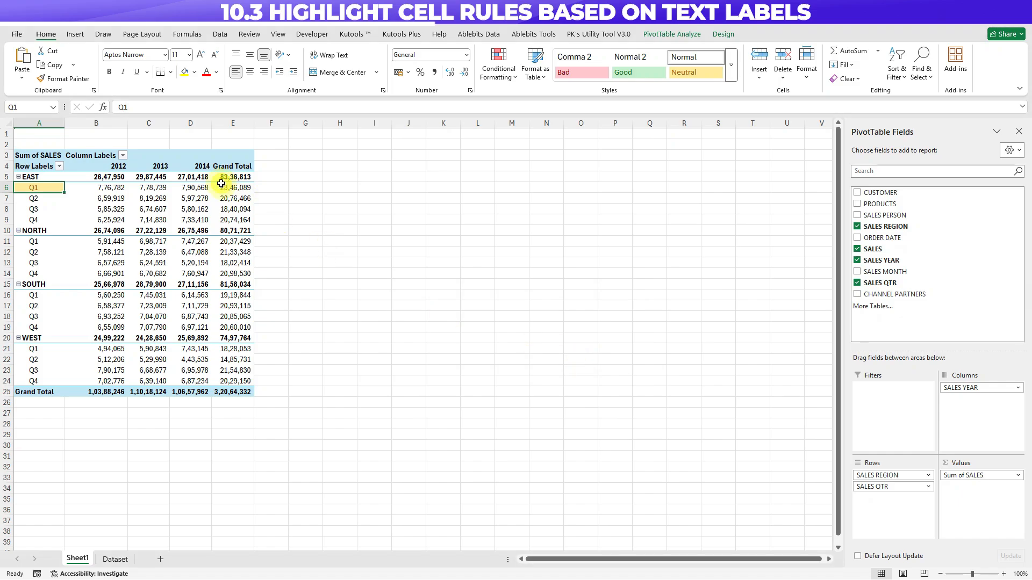
Step: Apply a Text That Contains rule for "Q1" to row labels A6:A24 using Yellow Fill with Dark Yellow Text
click(56, 200)
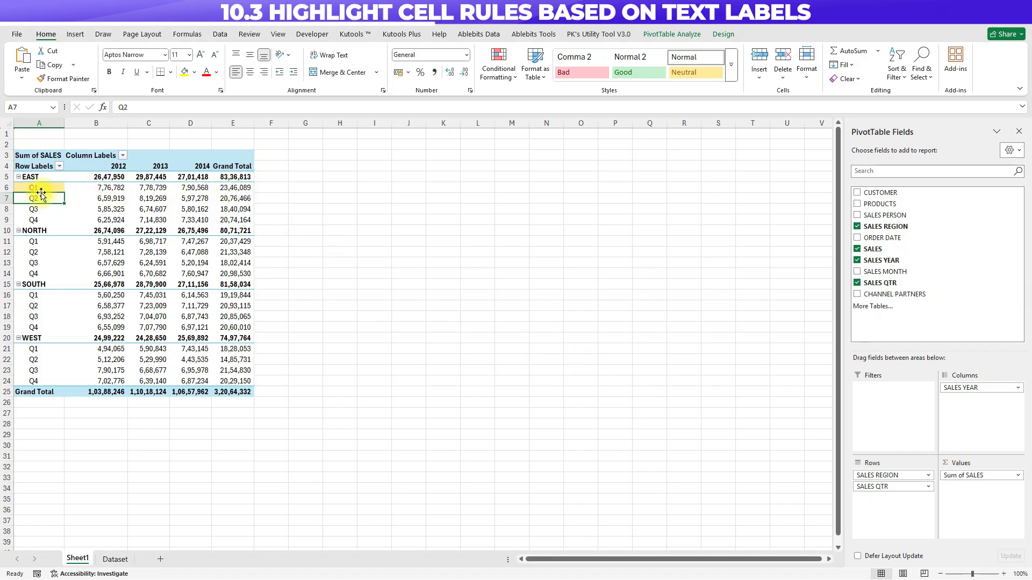
click(34, 230)
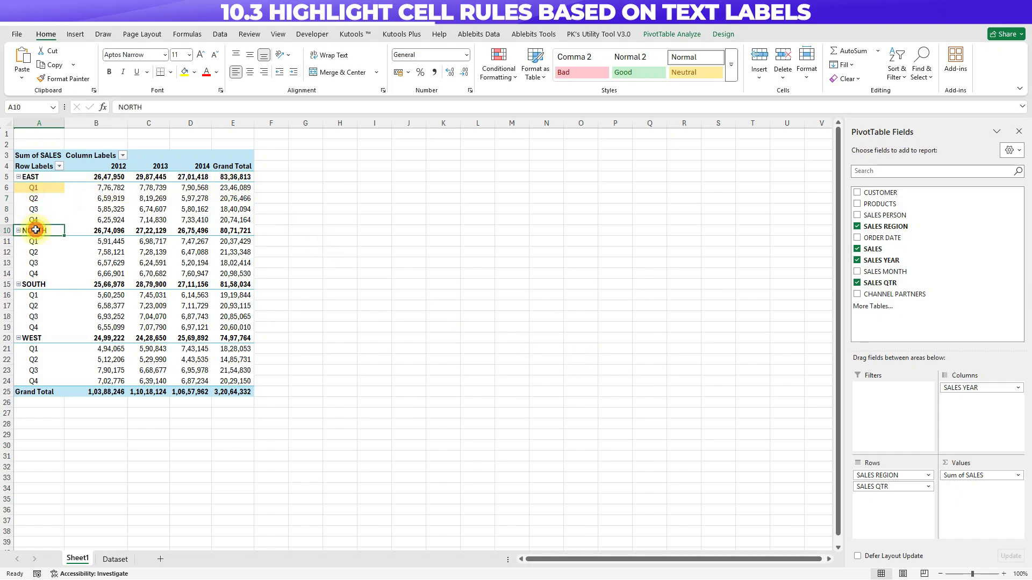
drag(42, 191, 55, 386)
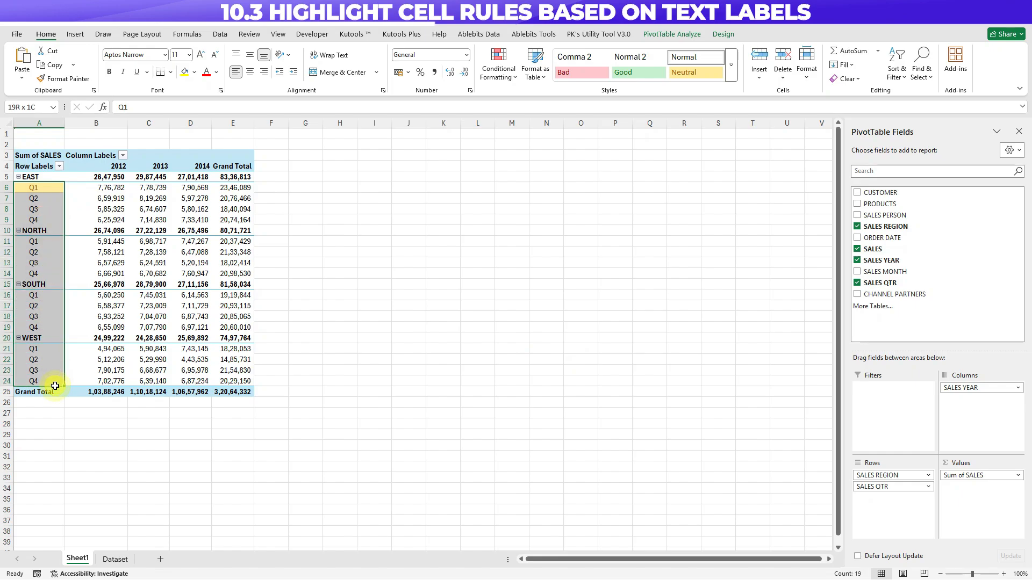
click(494, 81)
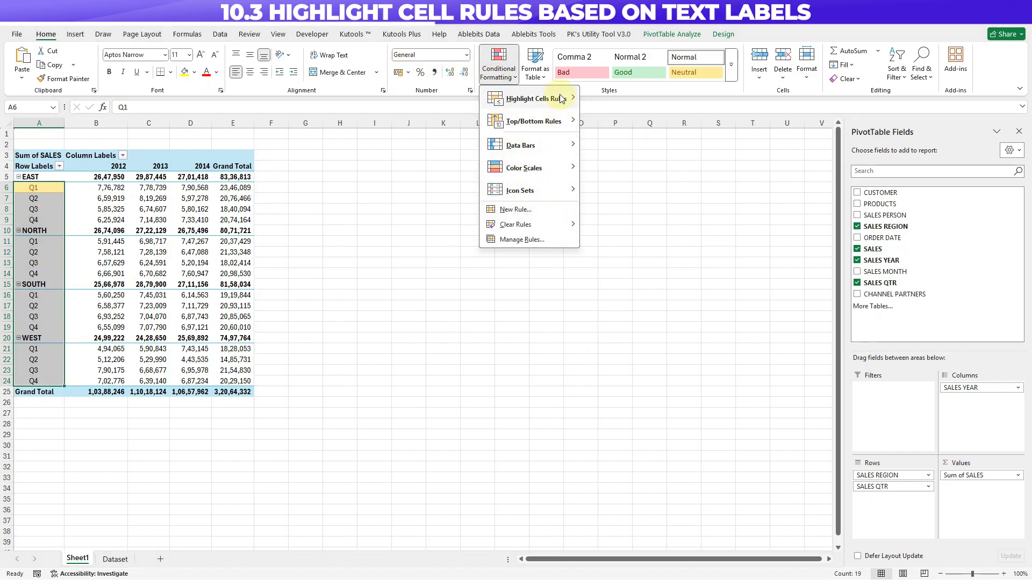
mouse_move(562, 99)
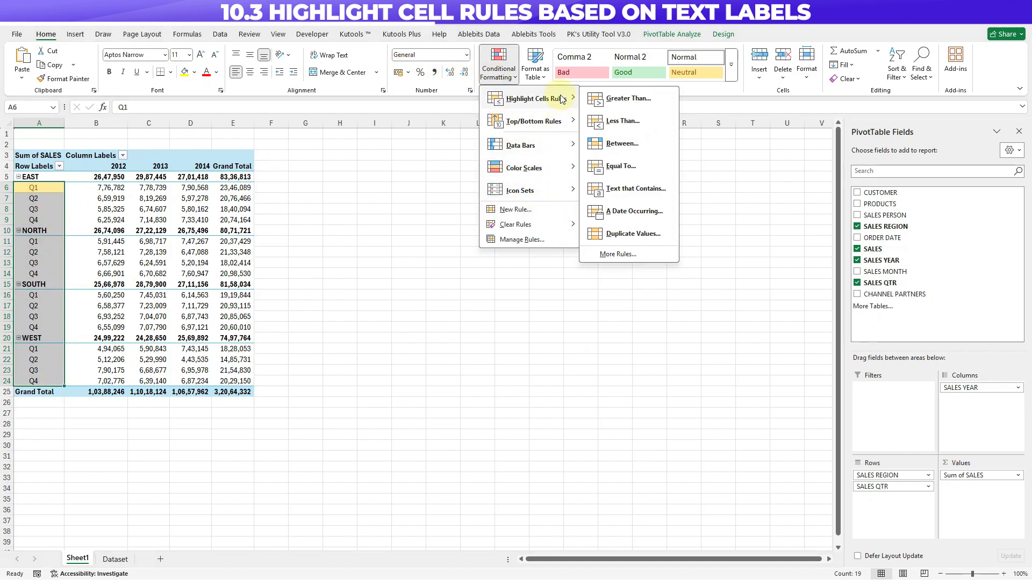
click(635, 191)
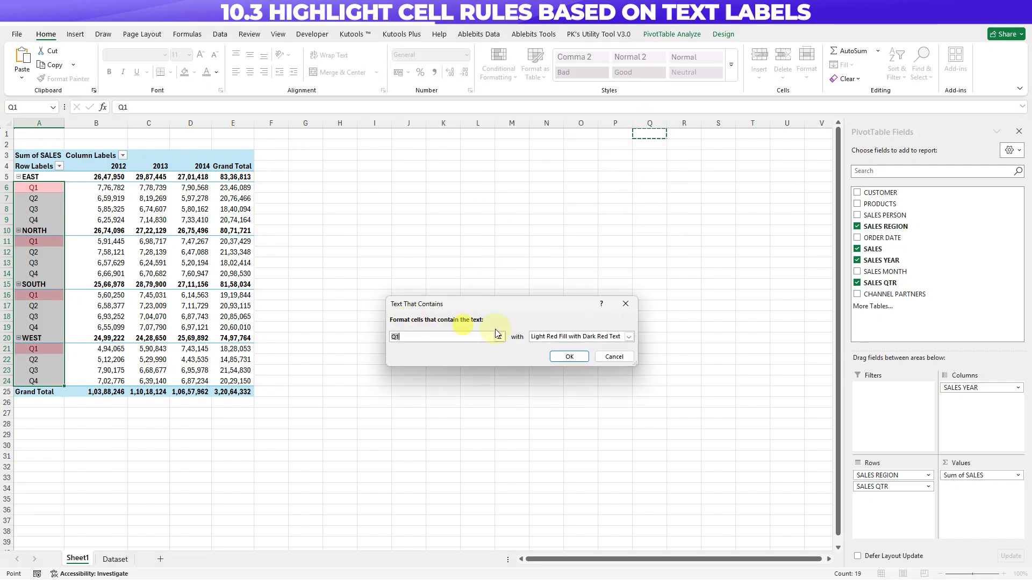
click(538, 340)
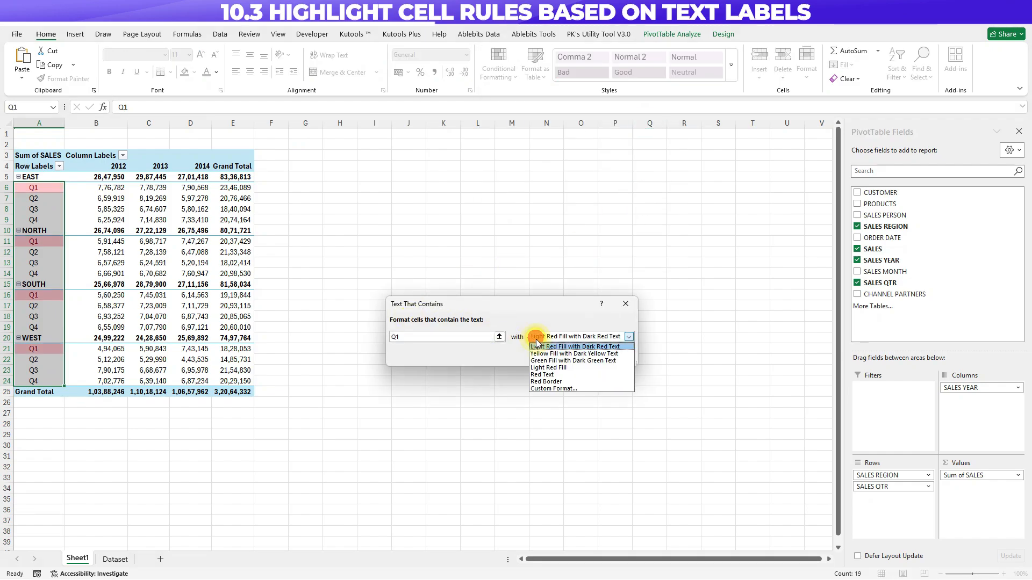
click(561, 354)
click(561, 356)
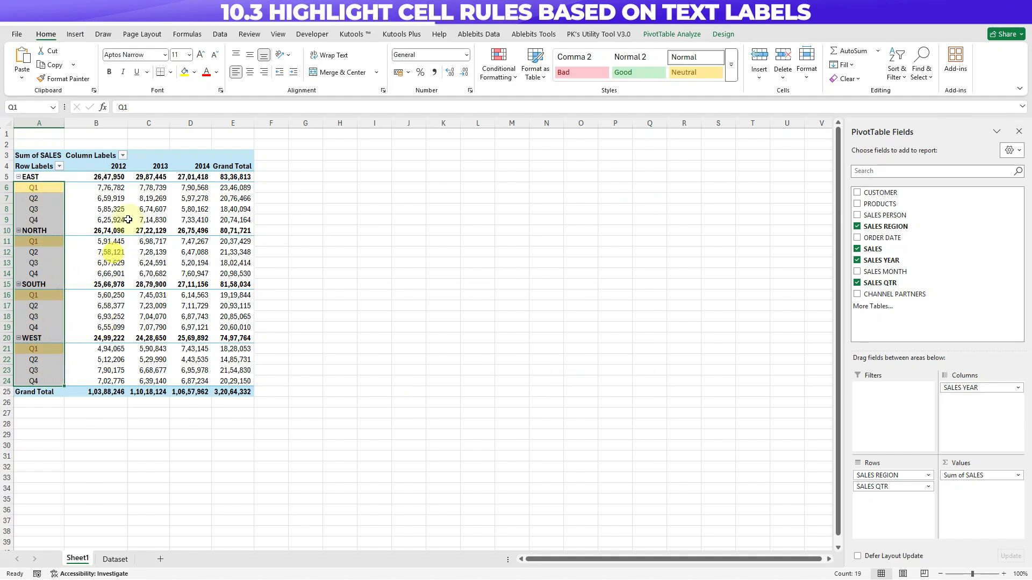
click(111, 203)
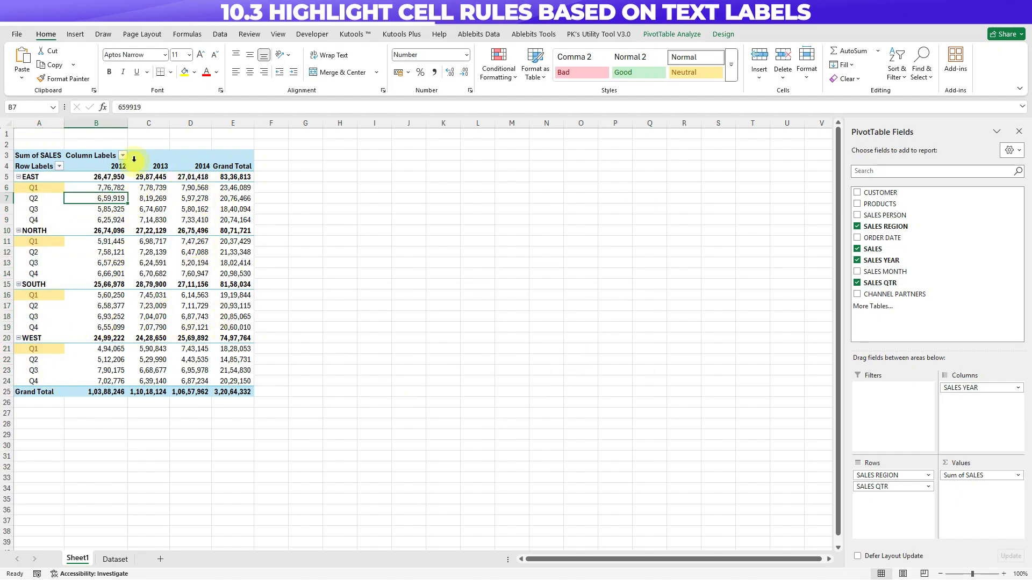
Step: Highlight the Q3 labels in every region with a Text That Contains rule for "Q3" using Green Fill with Dark Green Text
drag(45, 199, 45, 373)
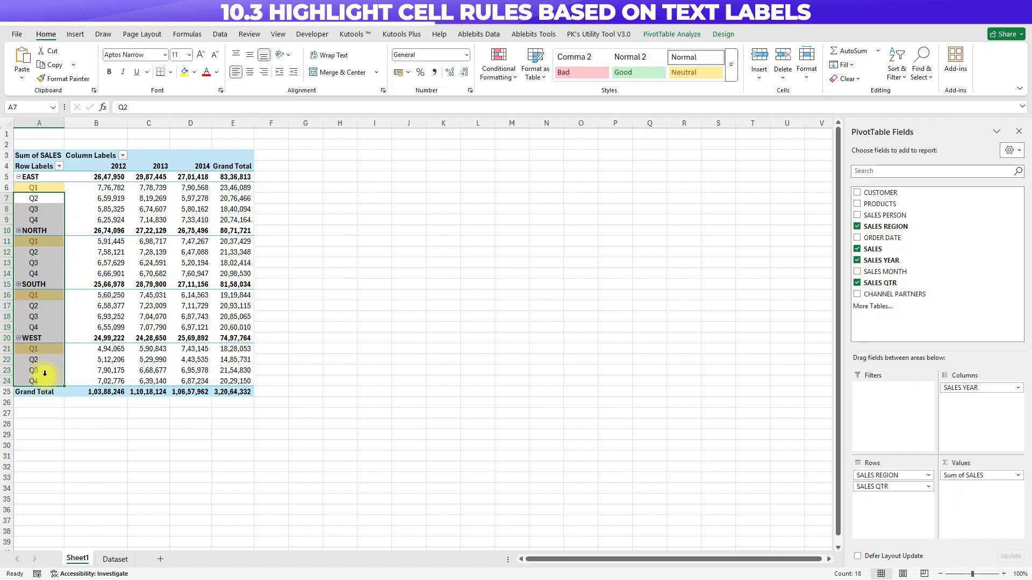
click(33, 180)
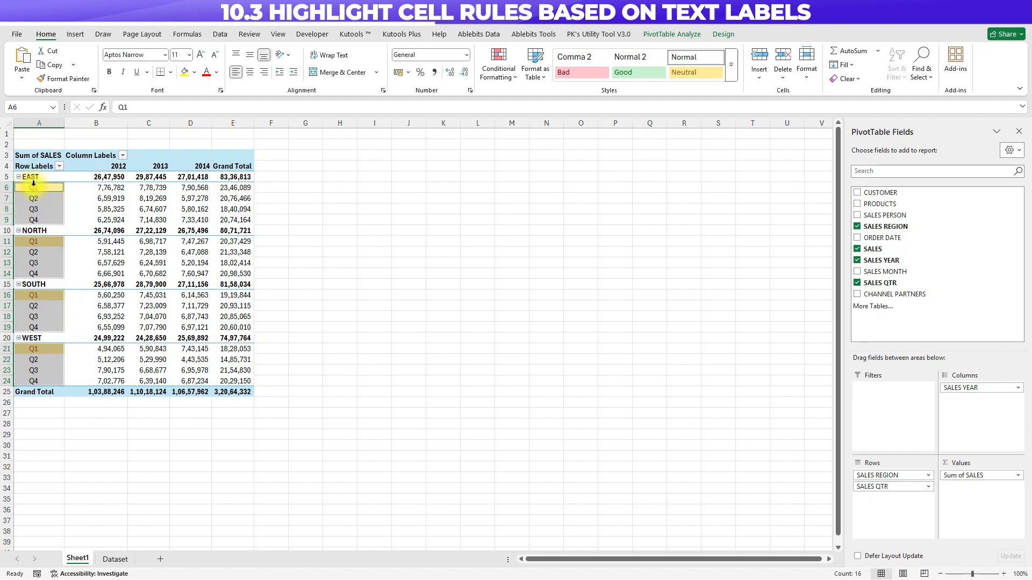
click(498, 86)
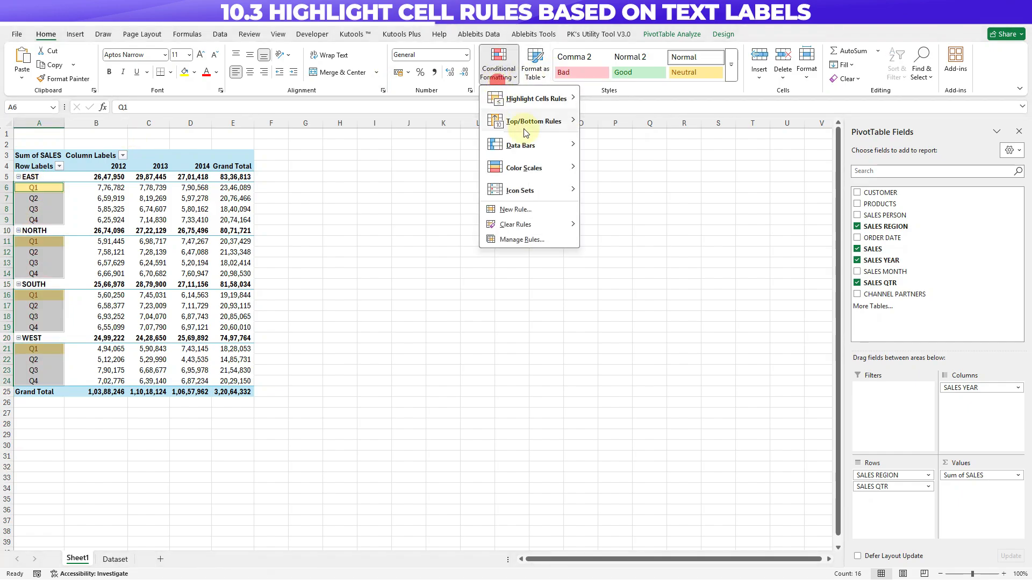
mouse_move(566, 106)
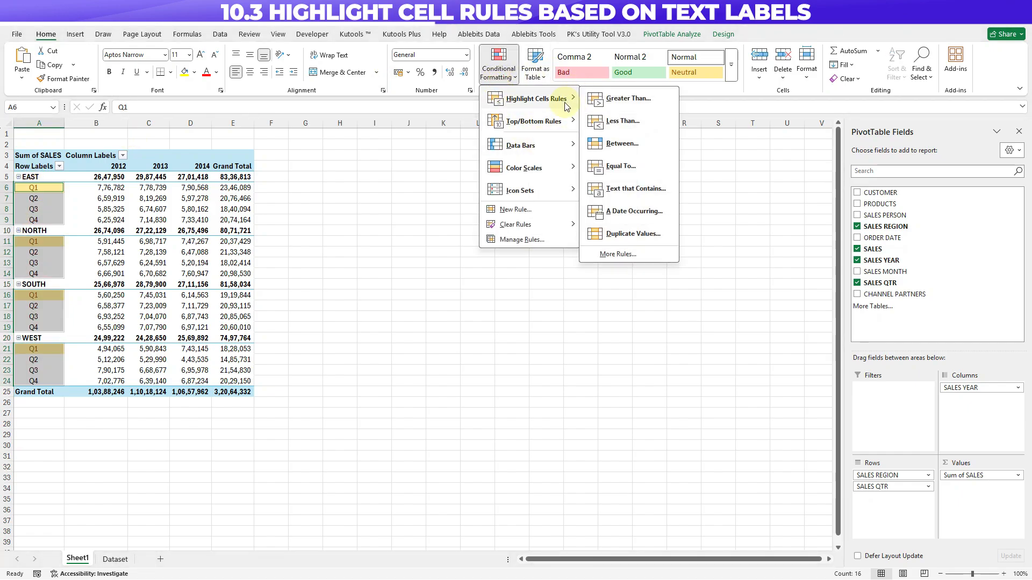
click(632, 188)
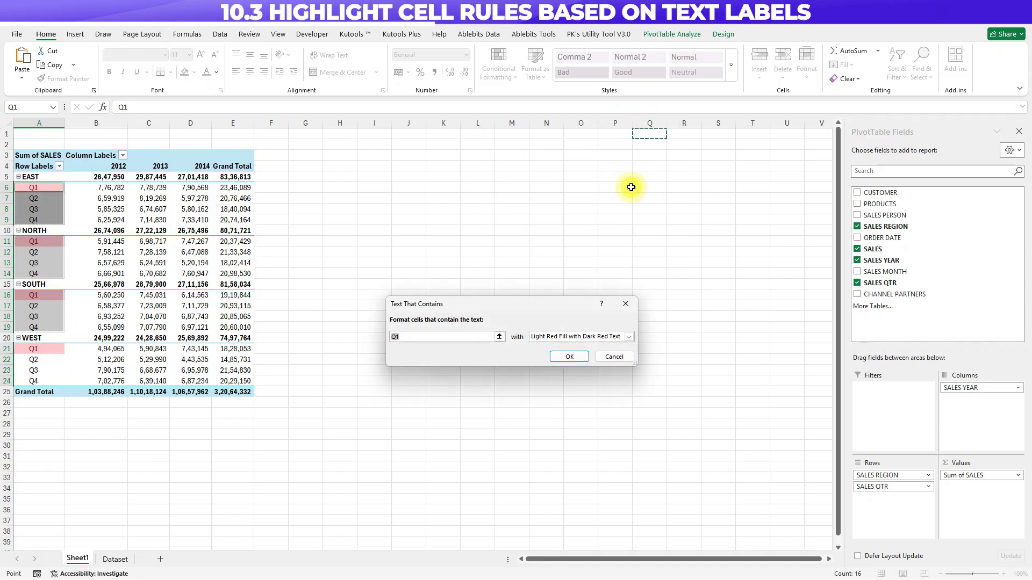
text(Q3)
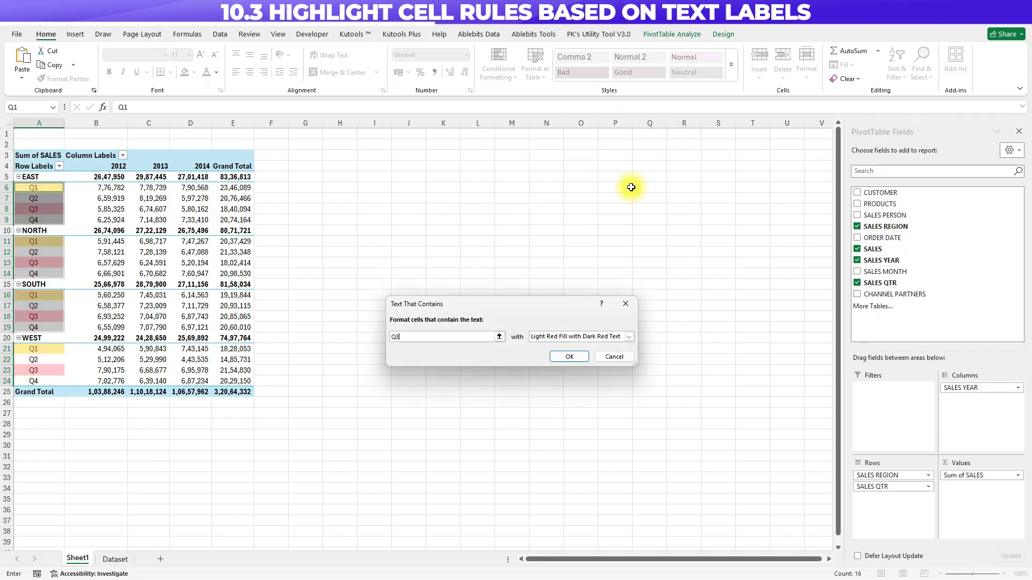
click(551, 337)
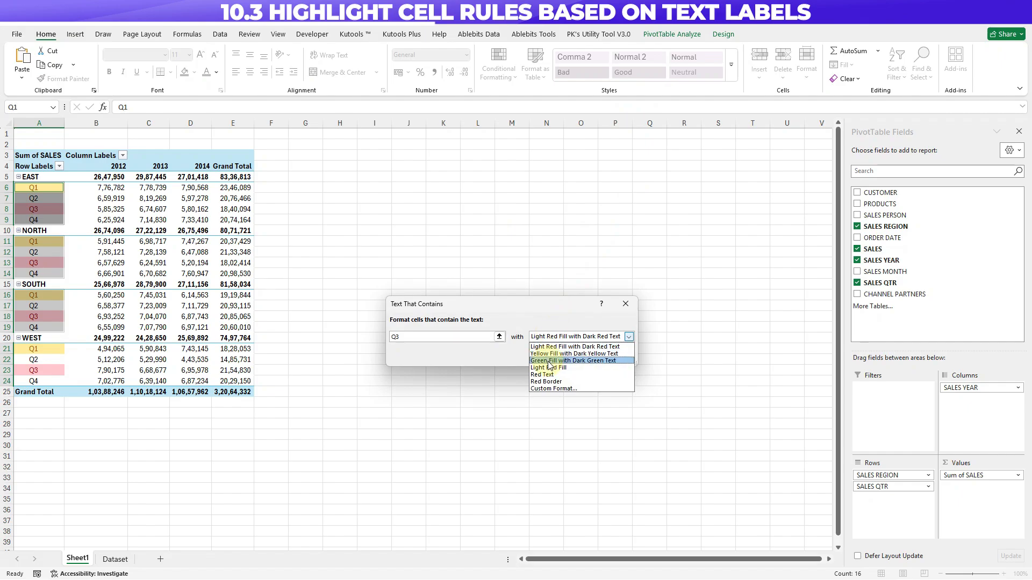
click(548, 361)
click(573, 359)
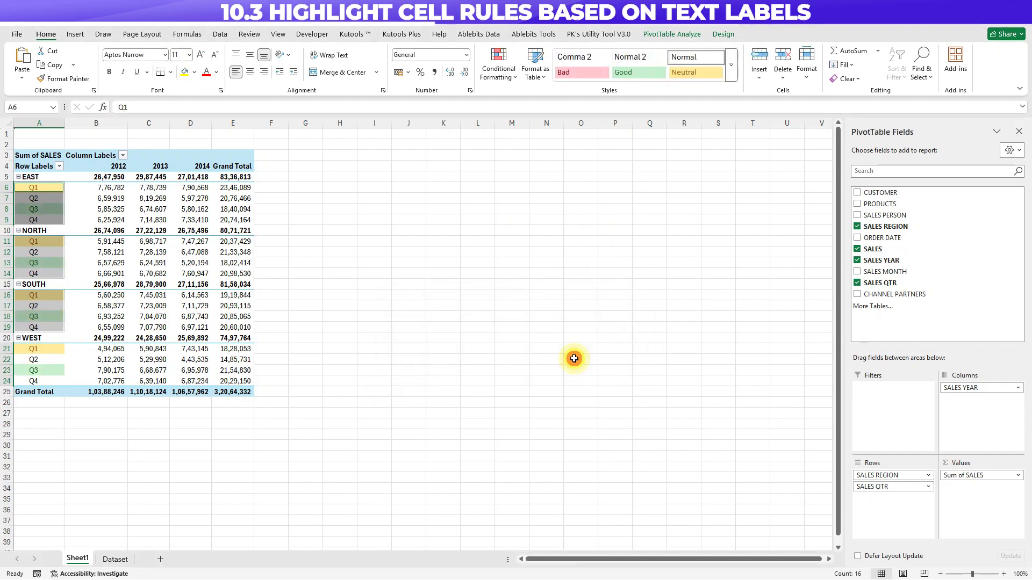
click(52, 221)
click(52, 189)
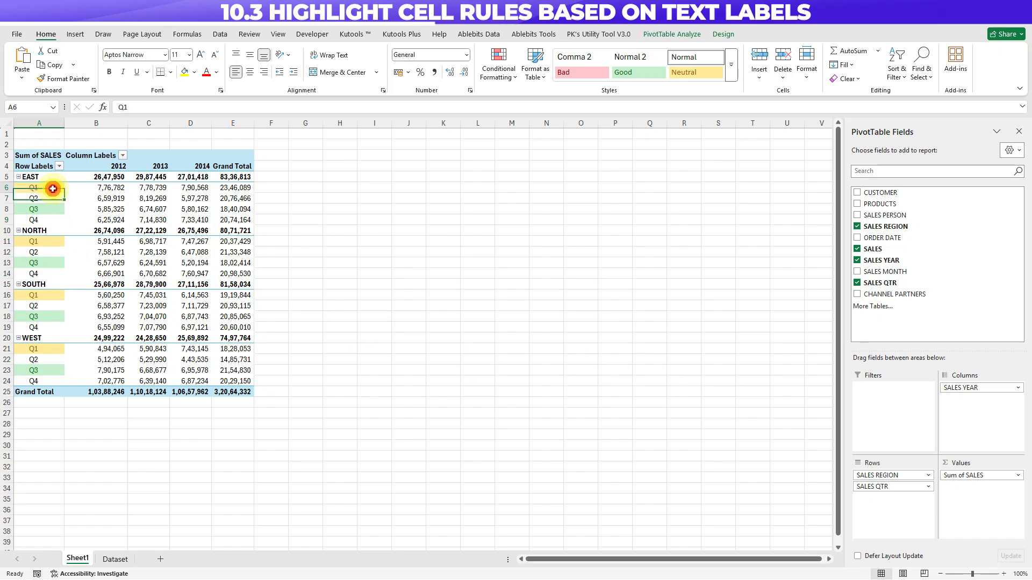
click(32, 213)
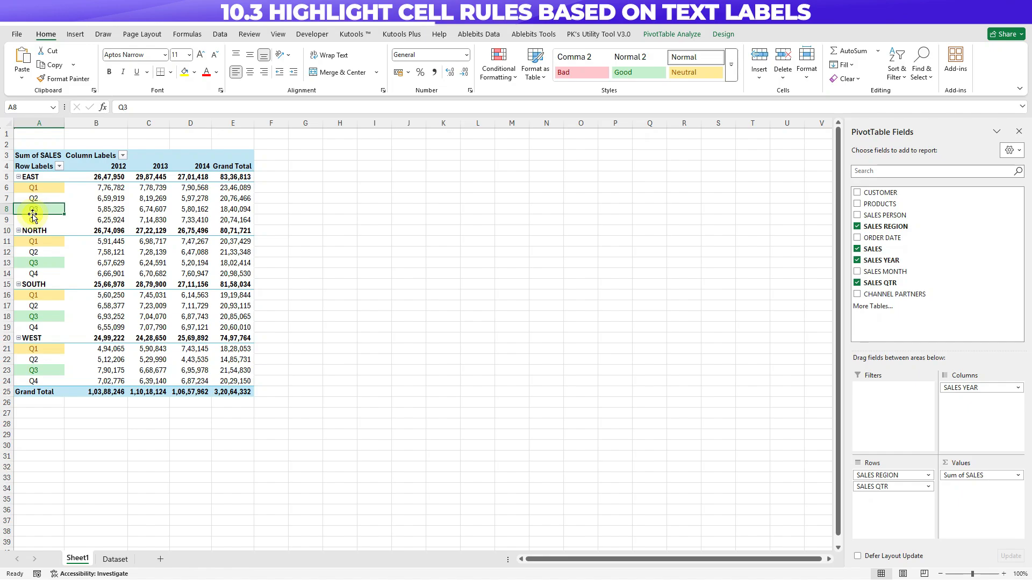
scroll(385, 233, right, 5)
scroll(385, 233, left, 5)
scroll(385, 234, down, 8)
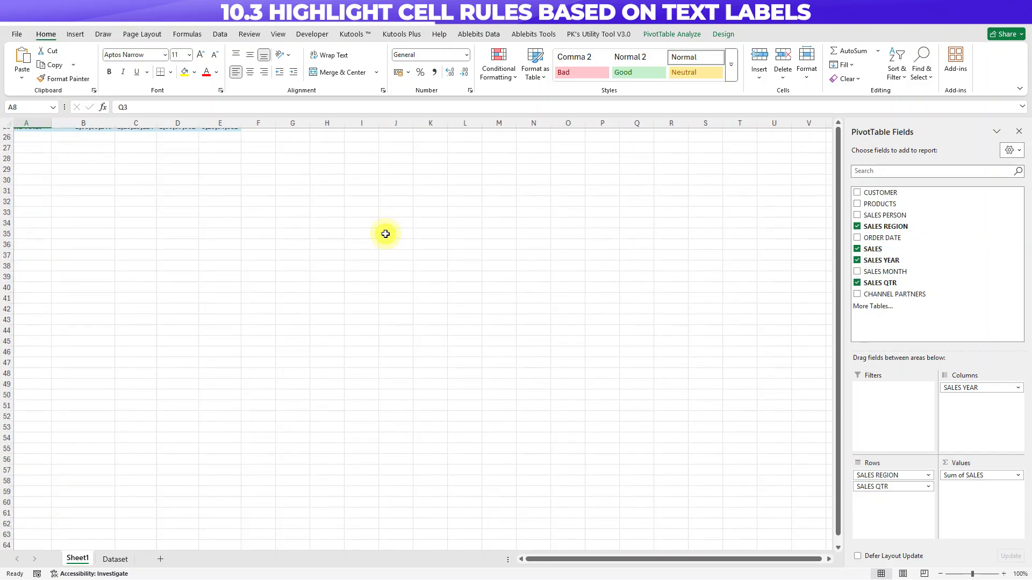
scroll(385, 234, up, 8)
scroll(385, 234, left, 1)
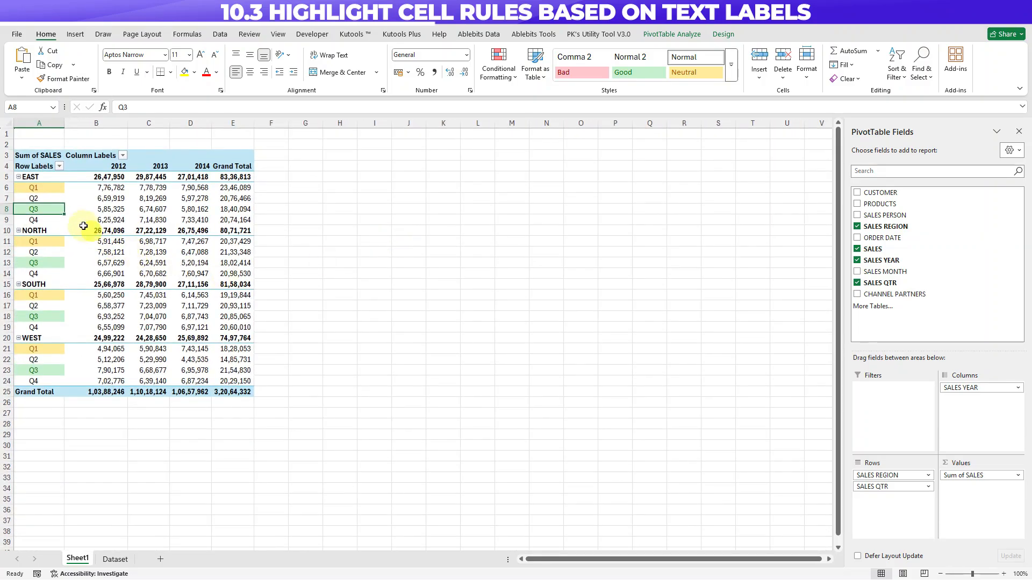
click(40, 209)
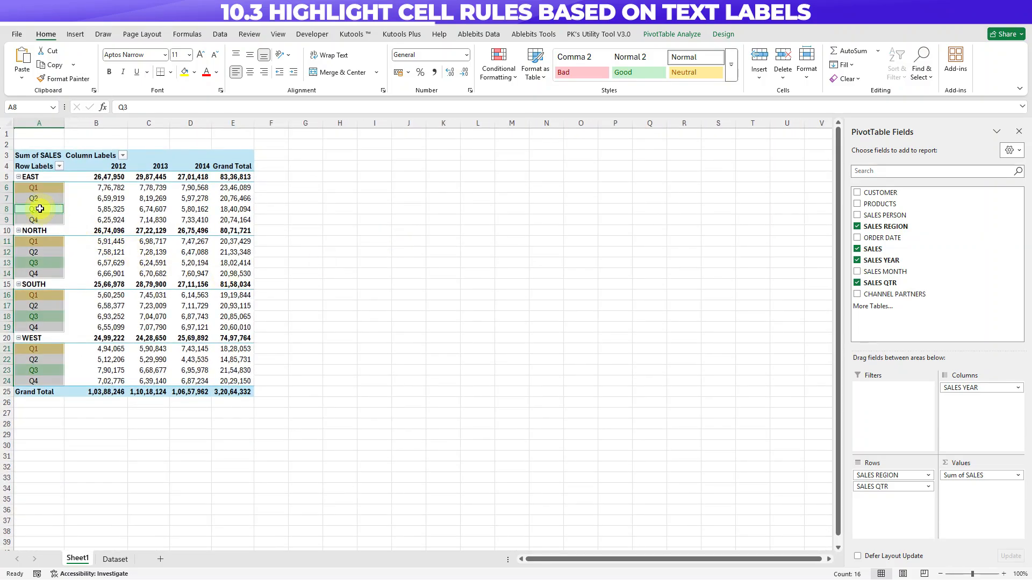
click(40, 209)
Step: Apply bold formatting to the empty cells A128:H128 far below the PivotTable
scroll(88, 276, down, 20)
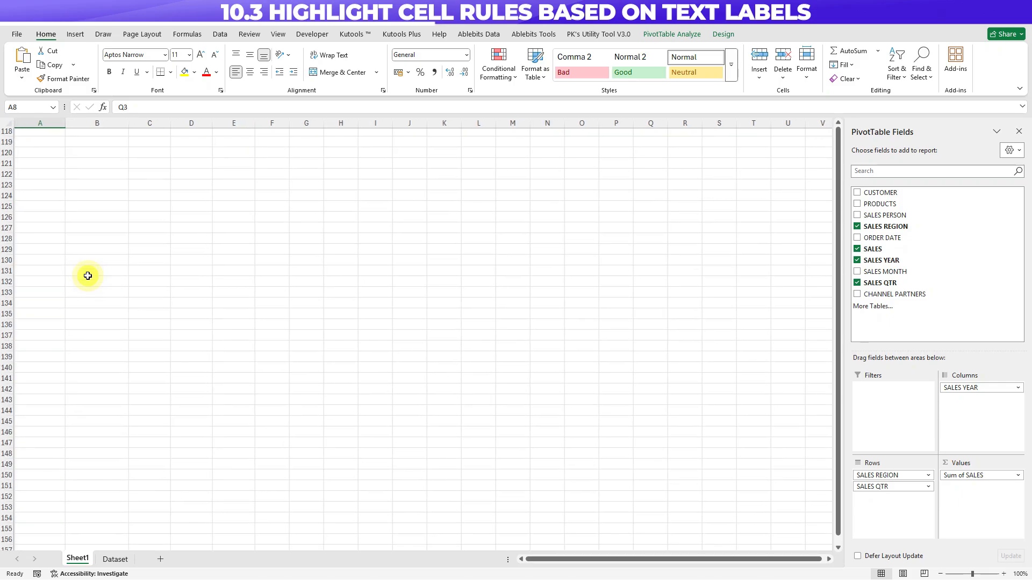
click(40, 235)
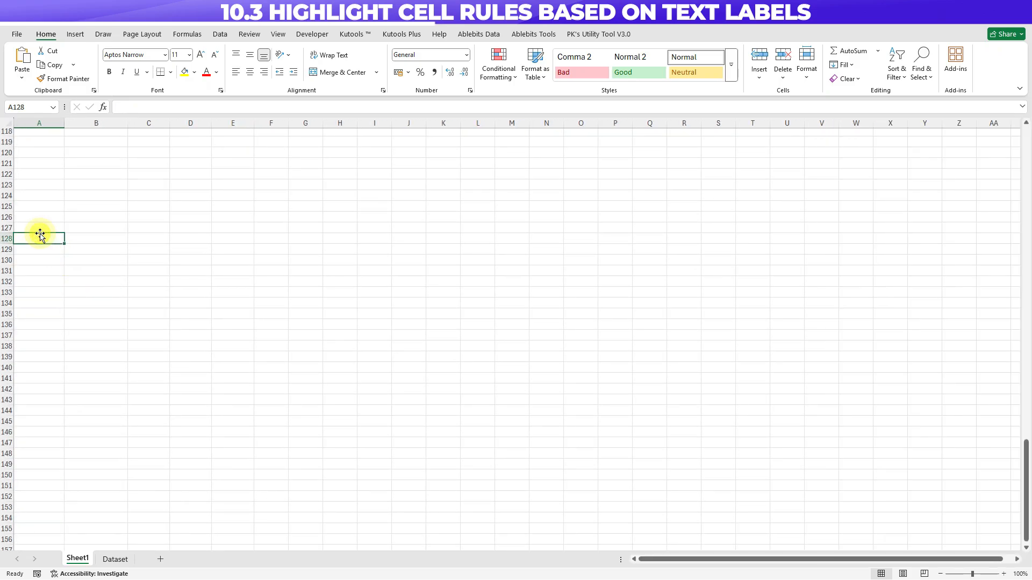
drag(31, 236, 334, 236)
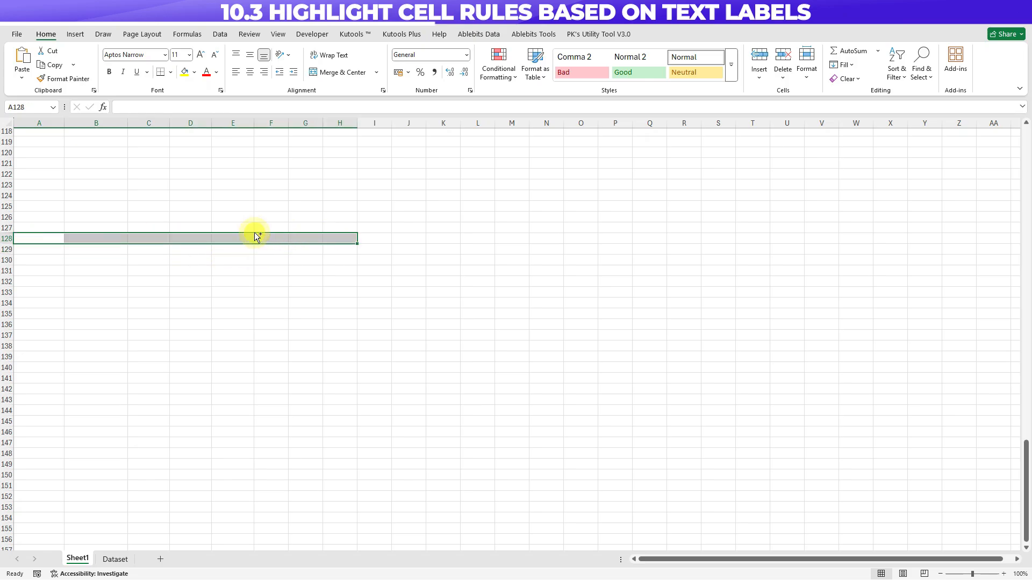
key(ctrl+b)
scroll(255, 234, up, 12)
scroll(254, 234, up, 15)
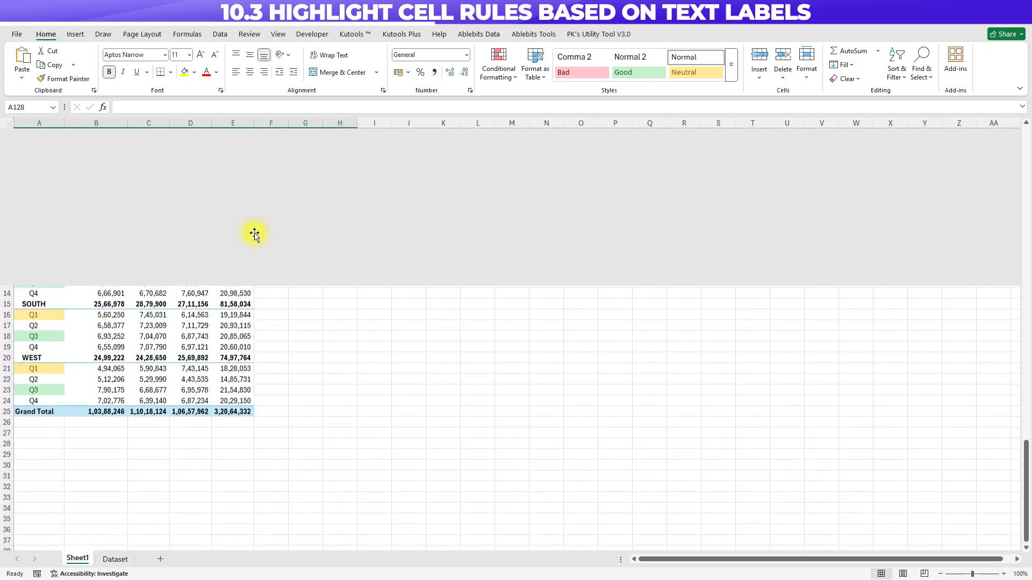
Step: Clear all conditional formatting rules for the Q1 and Q3 labels from this PivotTable
click(38, 265)
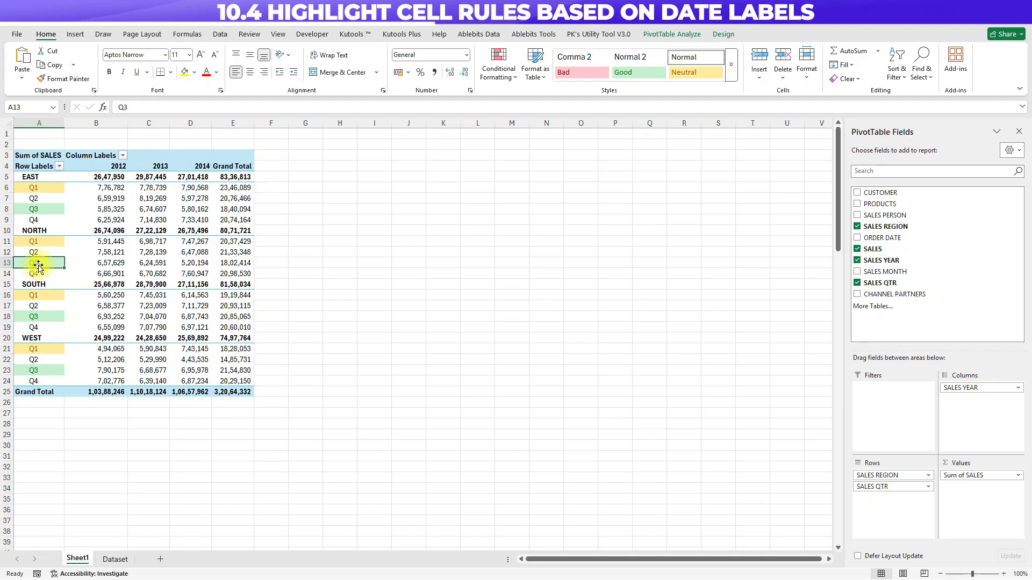
click(499, 63)
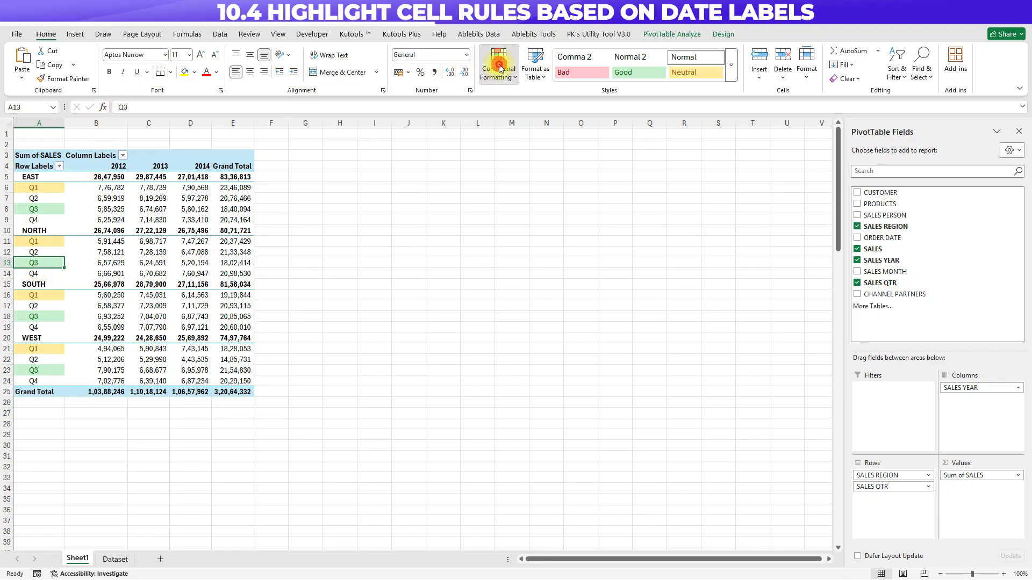
mouse_move(556, 225)
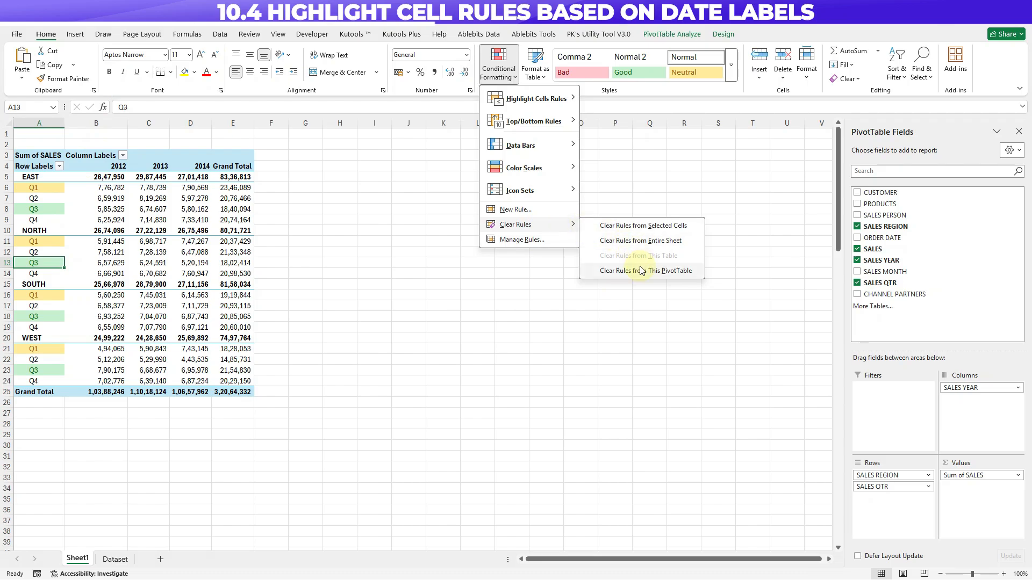
click(641, 273)
Step: Remove the SALES QTR and SALES REGION fields from the PivotTable's rows
click(75, 198)
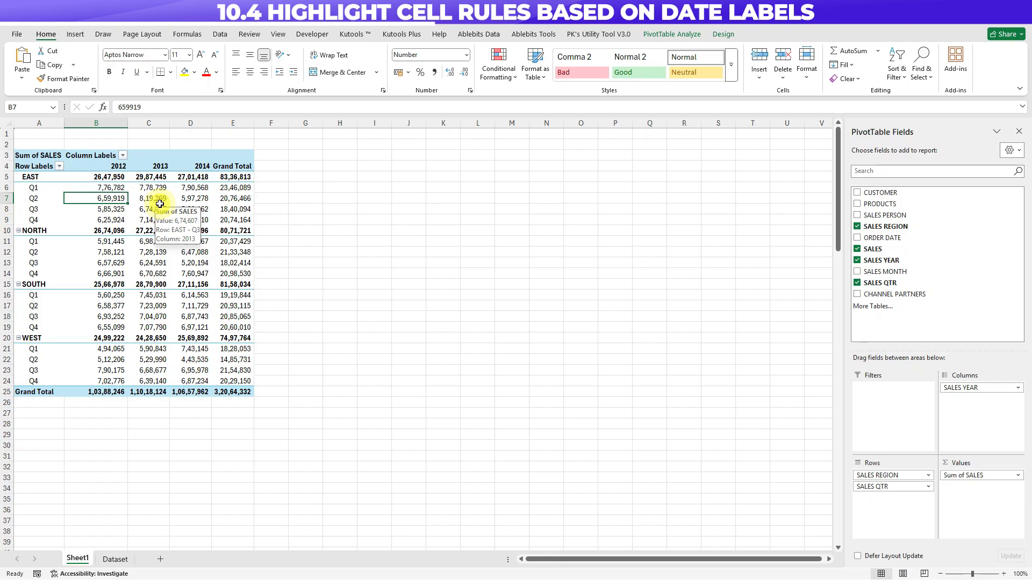
drag(892, 486, 793, 491)
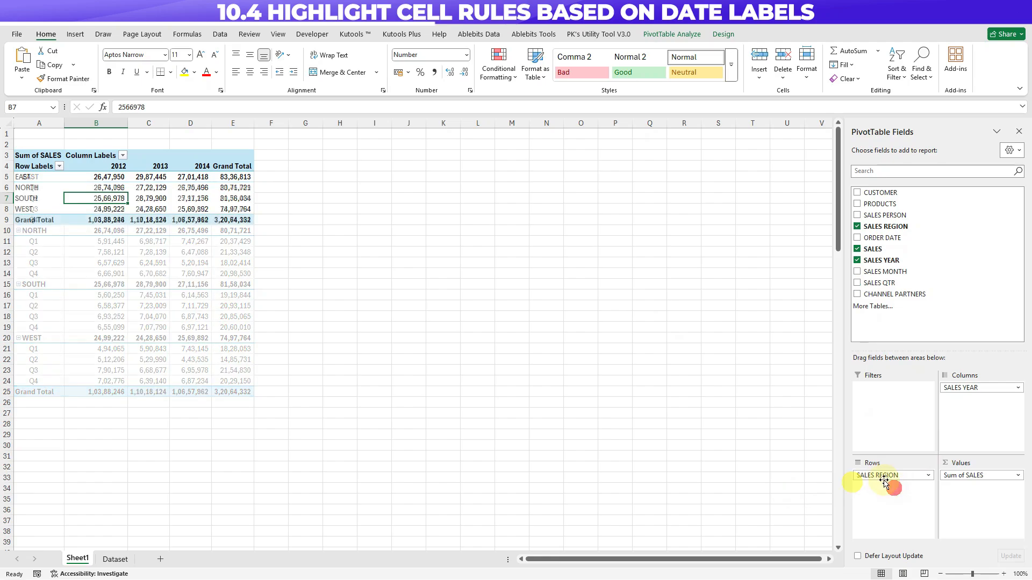
drag(895, 477, 774, 466)
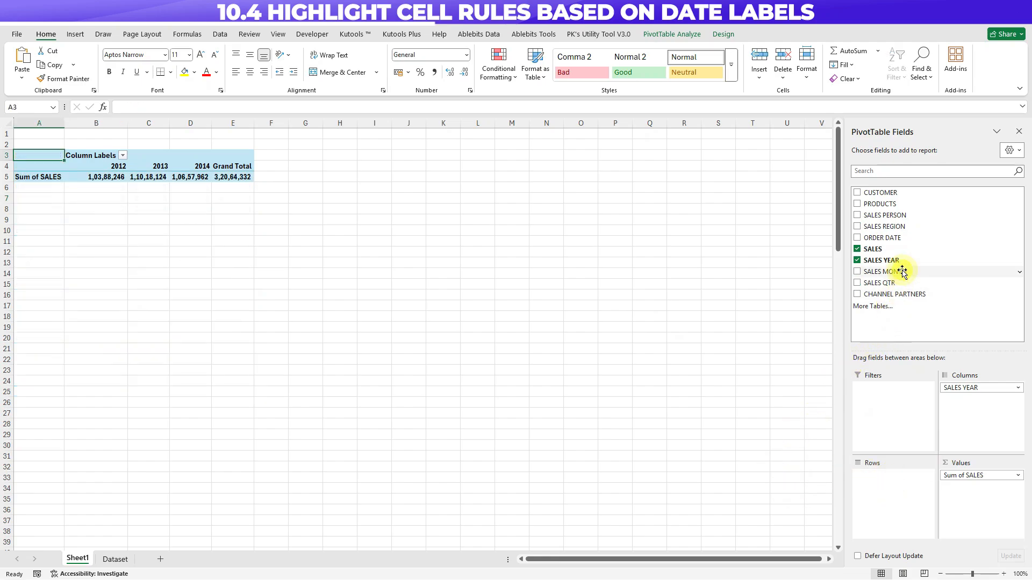
Step: Add ORDER DATE to the rows as individual dates, without month, quarter or year groupings, and remove SALES YEAR from the columns
drag(883, 238, 799, 484)
drag(890, 476, 715, 473)
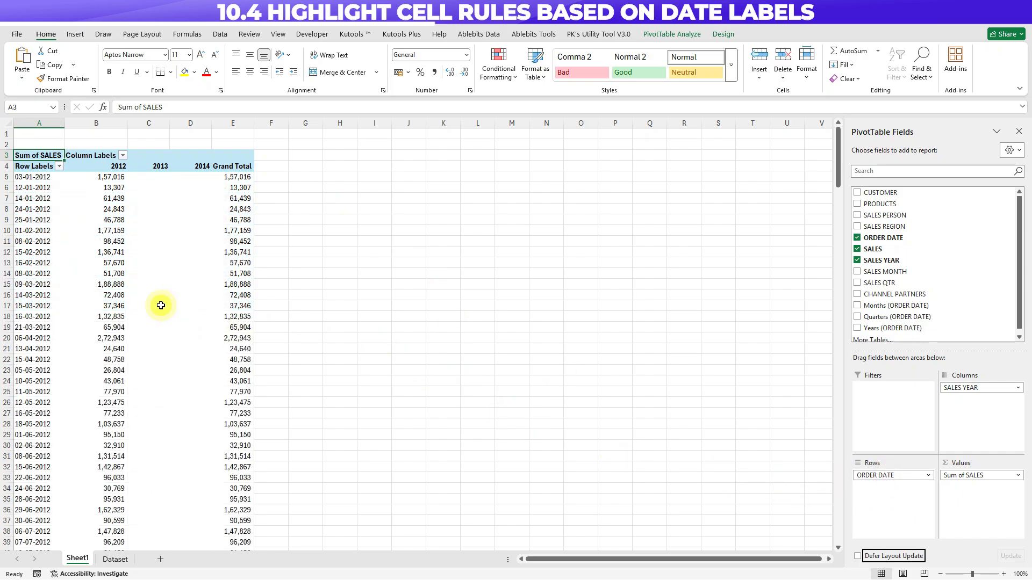
scroll(161, 306, down, 6)
scroll(161, 305, up, 6)
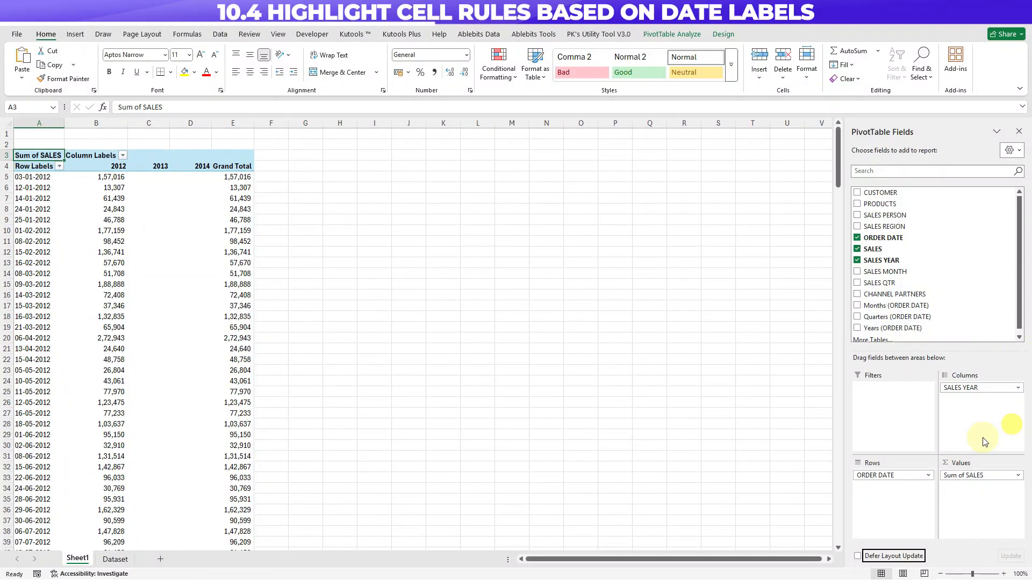
drag(955, 398, 671, 354)
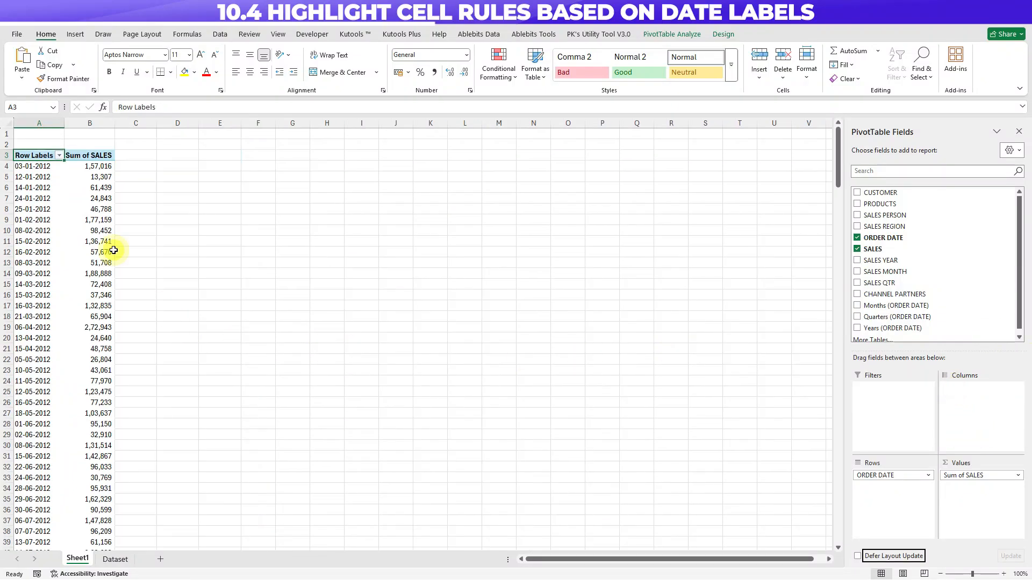
scroll(63, 278, down, 10)
scroll(63, 278, up, 10)
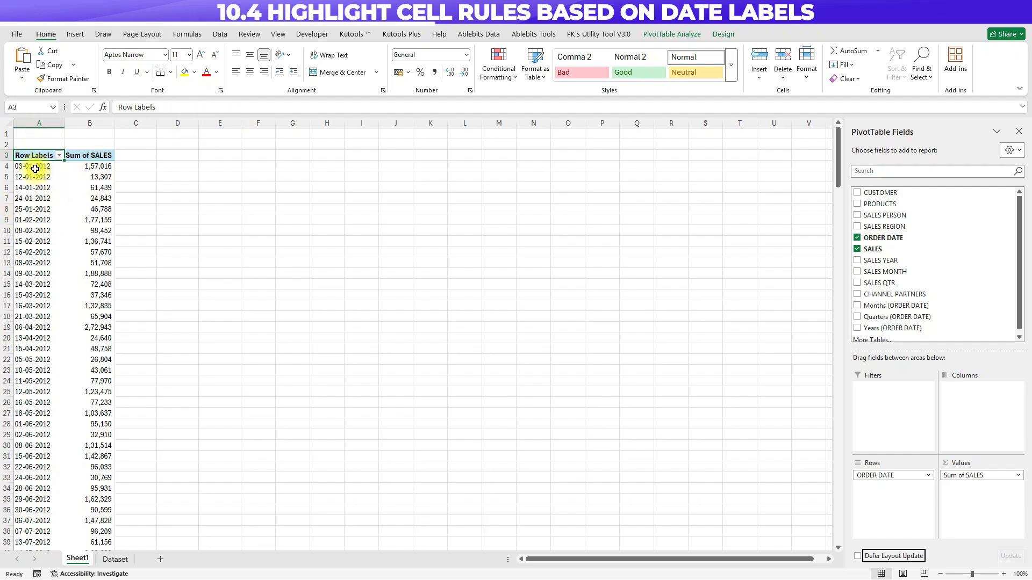
click(509, 77)
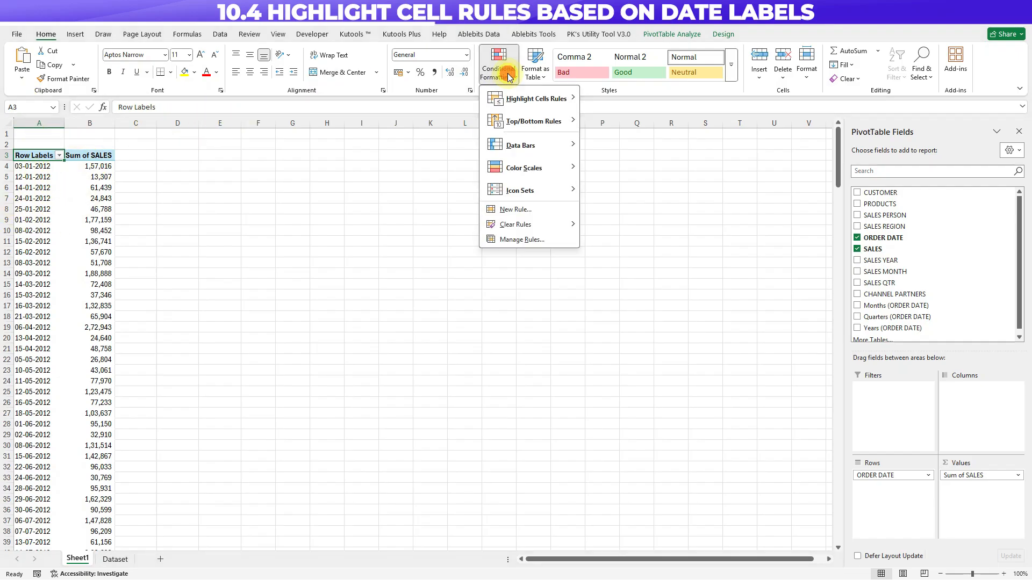
click(28, 186)
drag(28, 187, 90, 187)
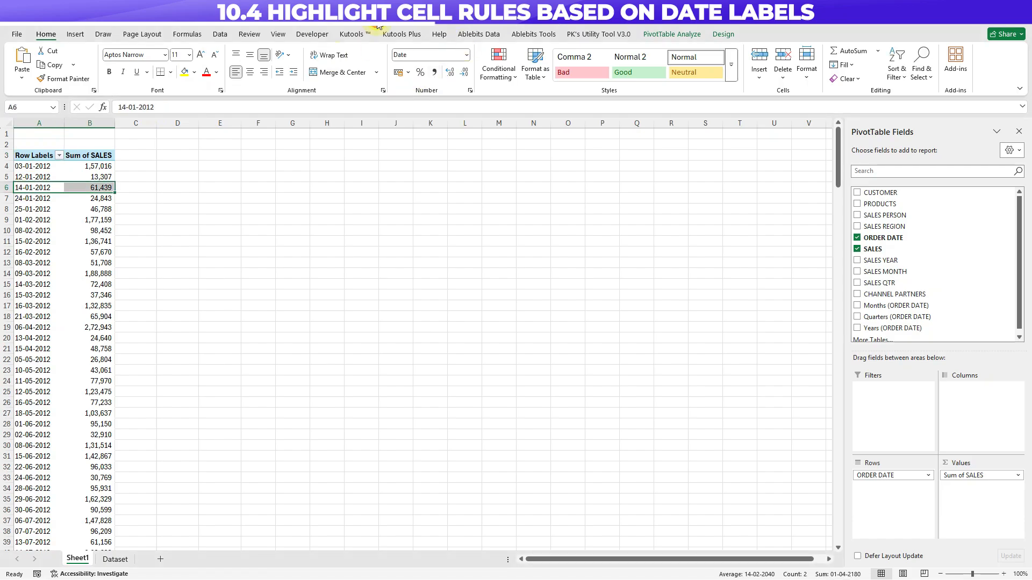
Step: Add an A Date Occurring rule to the date label in A8, formatting dates from Last week with Light Red Fill
key(Down)
key(shift+Right)
key(Down)
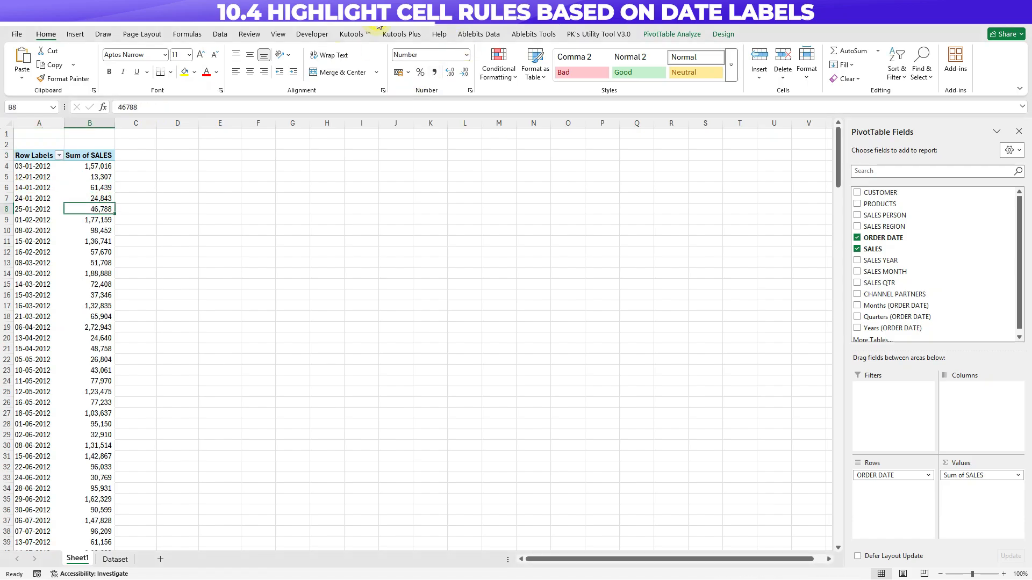
click(497, 77)
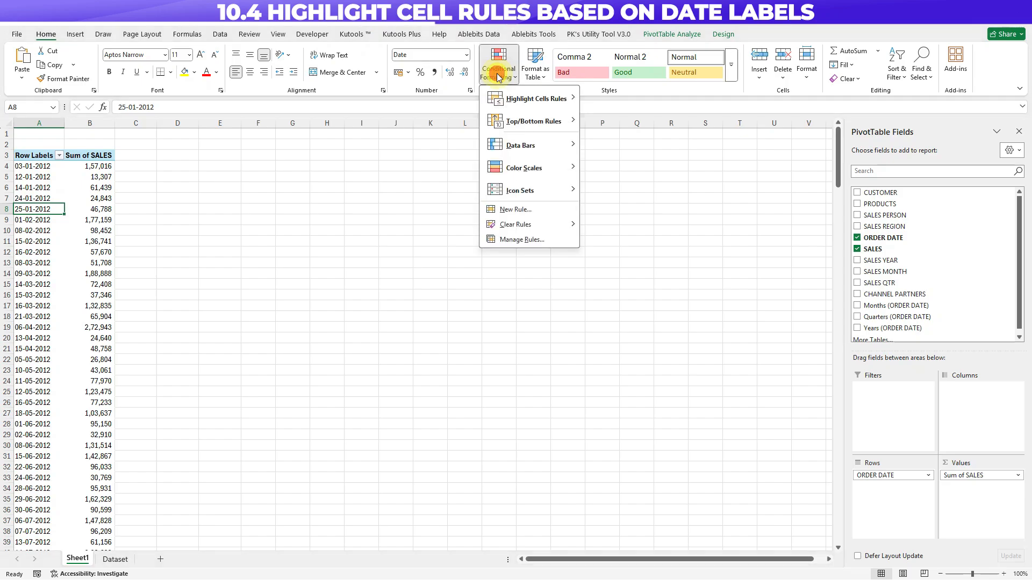
mouse_move(524, 99)
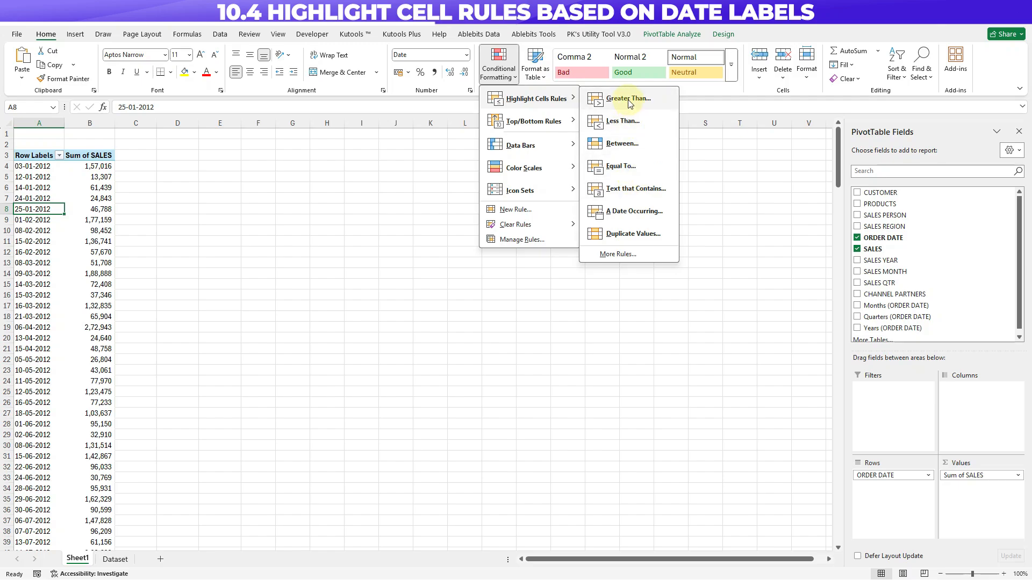
click(622, 211)
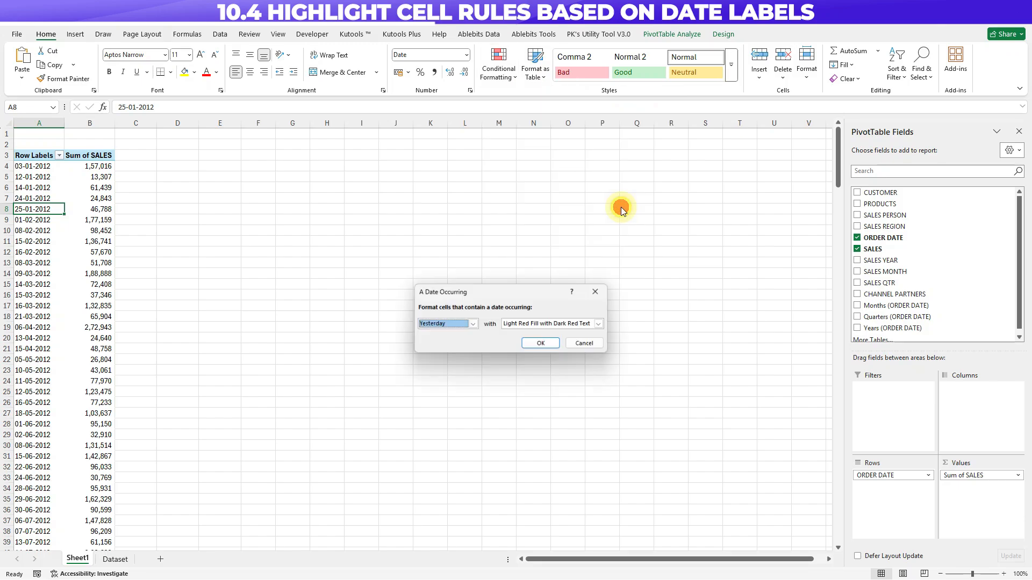
click(476, 325)
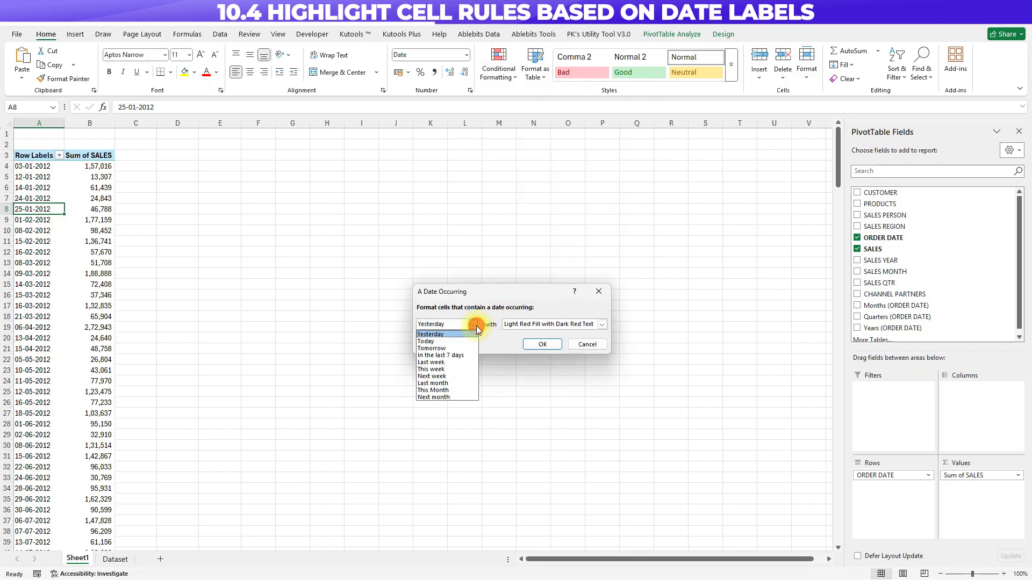
click(450, 363)
click(557, 324)
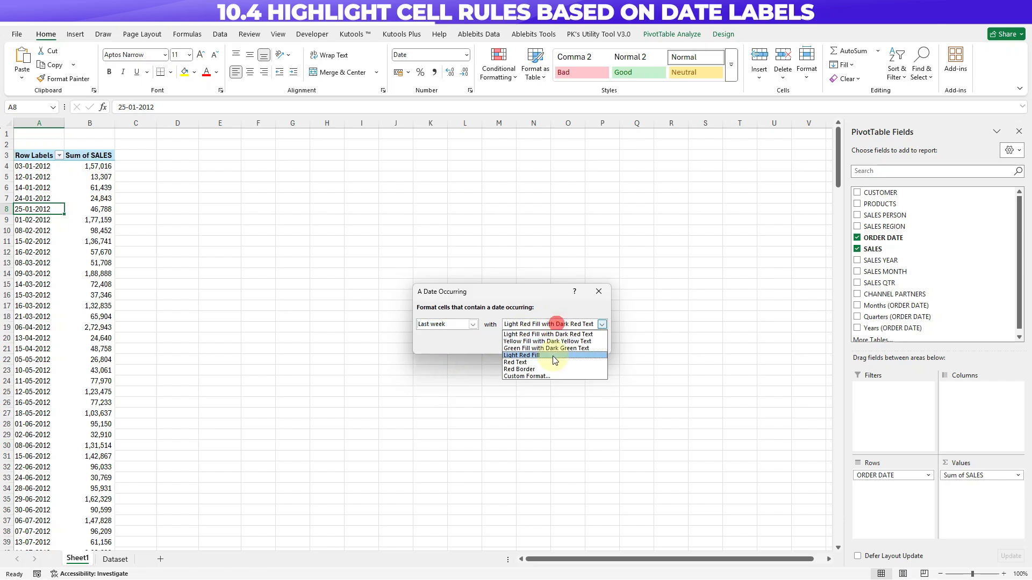
click(549, 356)
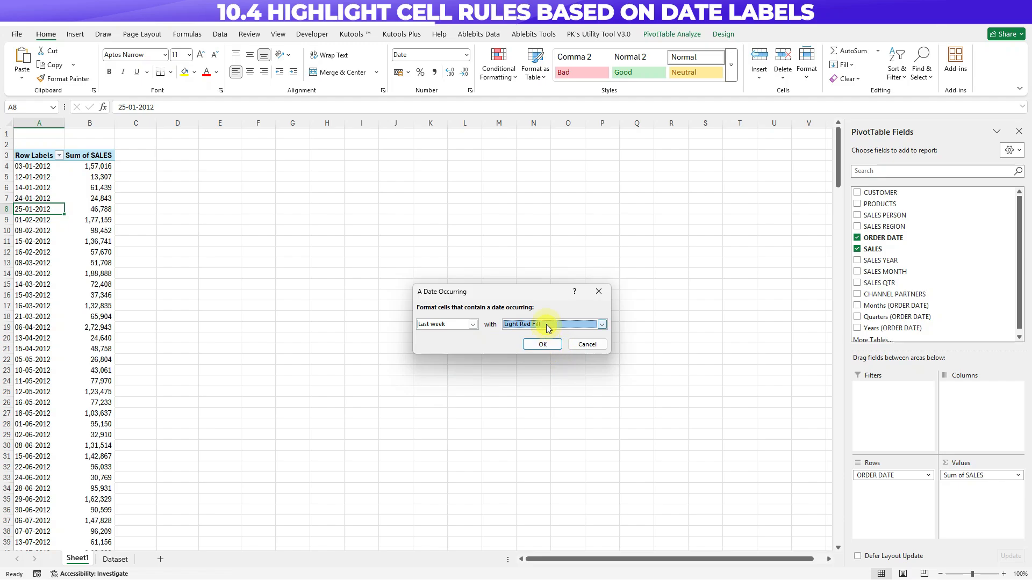
click(546, 324)
click(549, 356)
click(544, 345)
Step: Examine the date labels down to the Grand Total row for any highlighted by the last week rule
scroll(56, 395, down, 20)
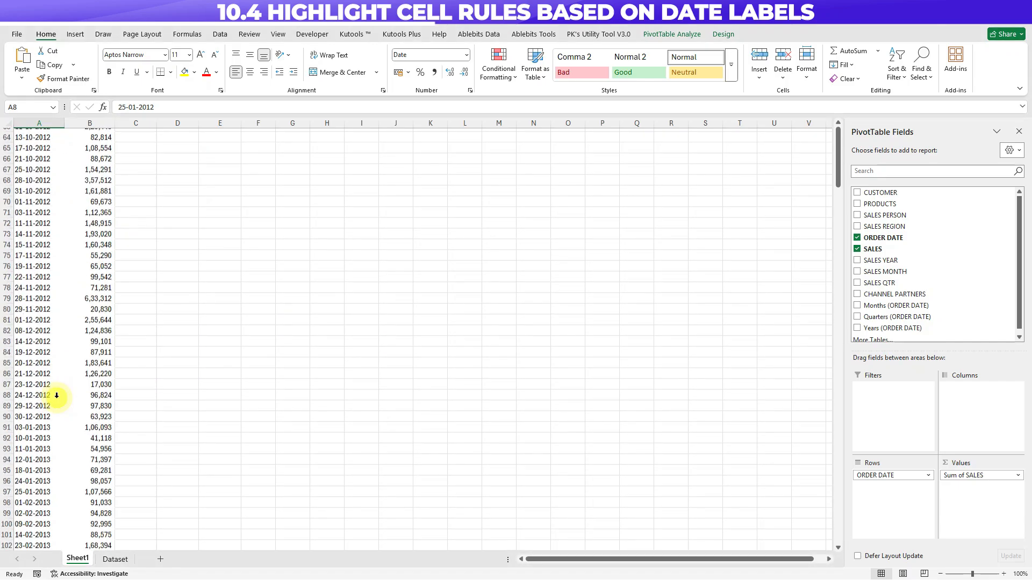
scroll(57, 396, down, 20)
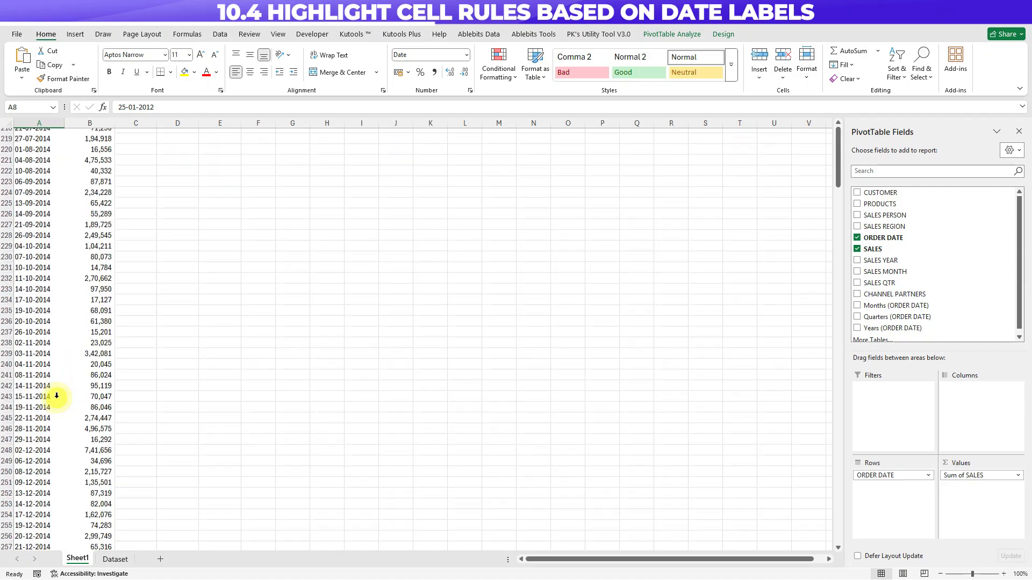
scroll(56, 396, up, 20)
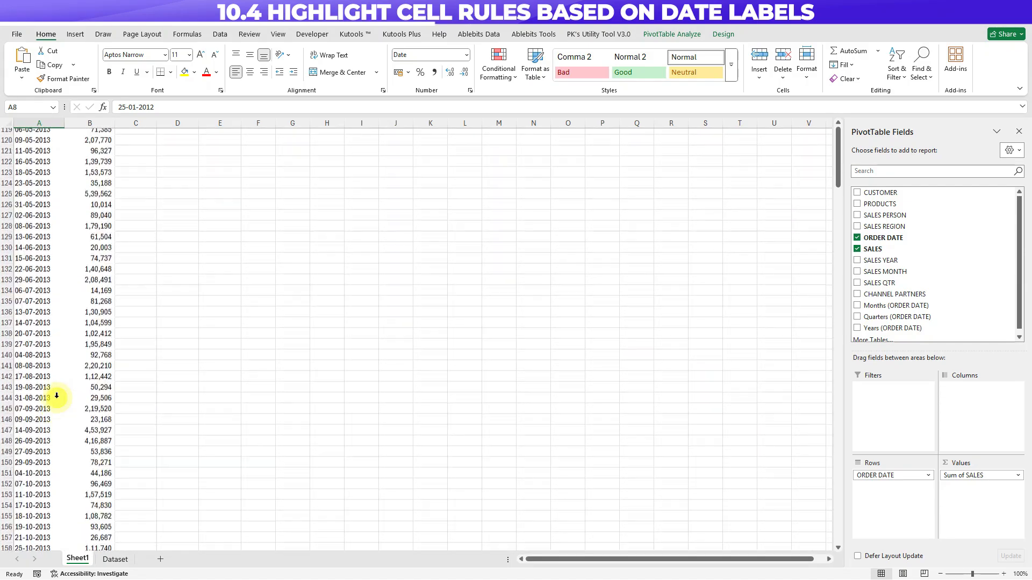
scroll(57, 395, up, 5)
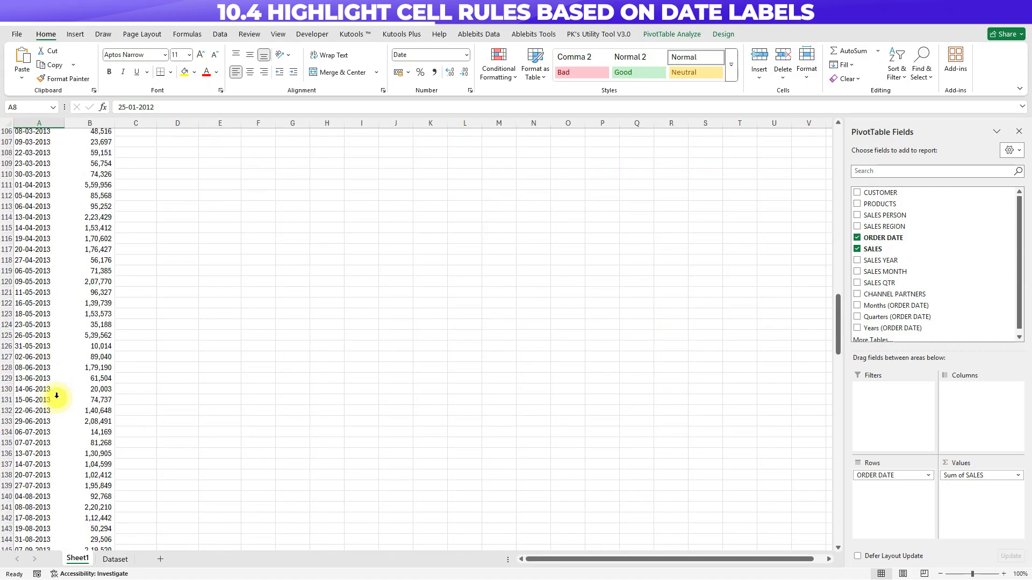
scroll(57, 396, up, 20)
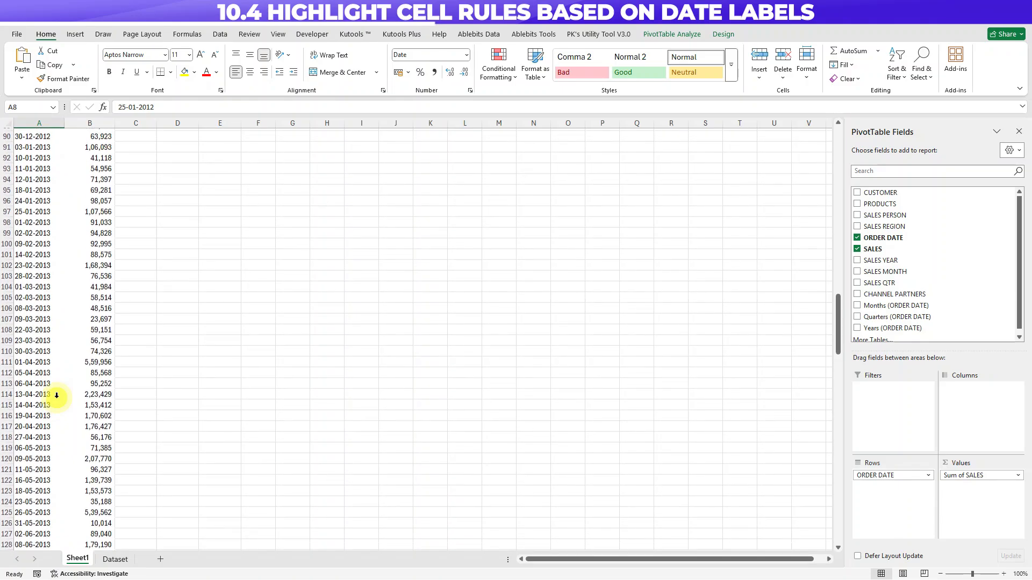
scroll(57, 395, down, 20)
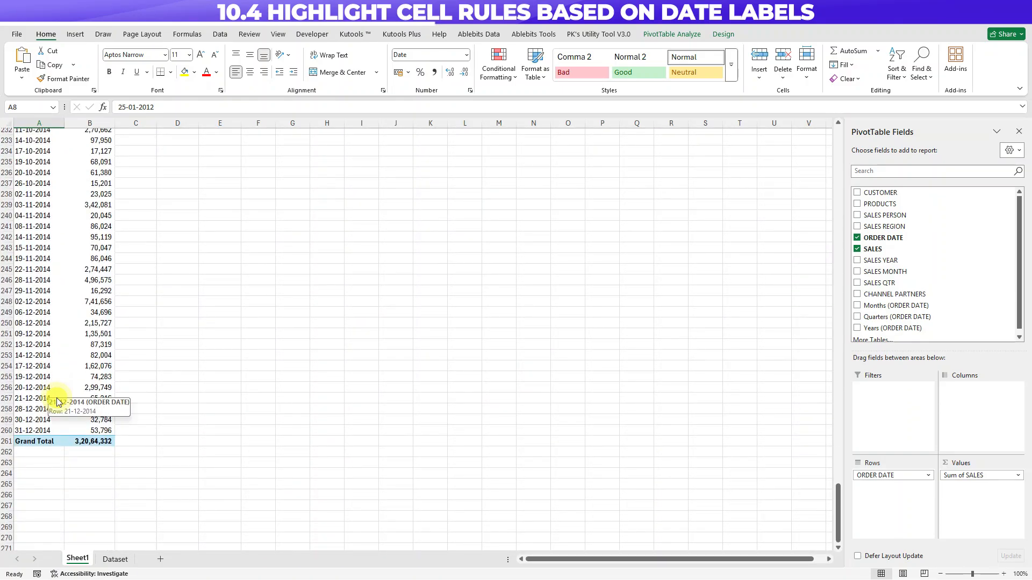
scroll(71, 312, up, 7)
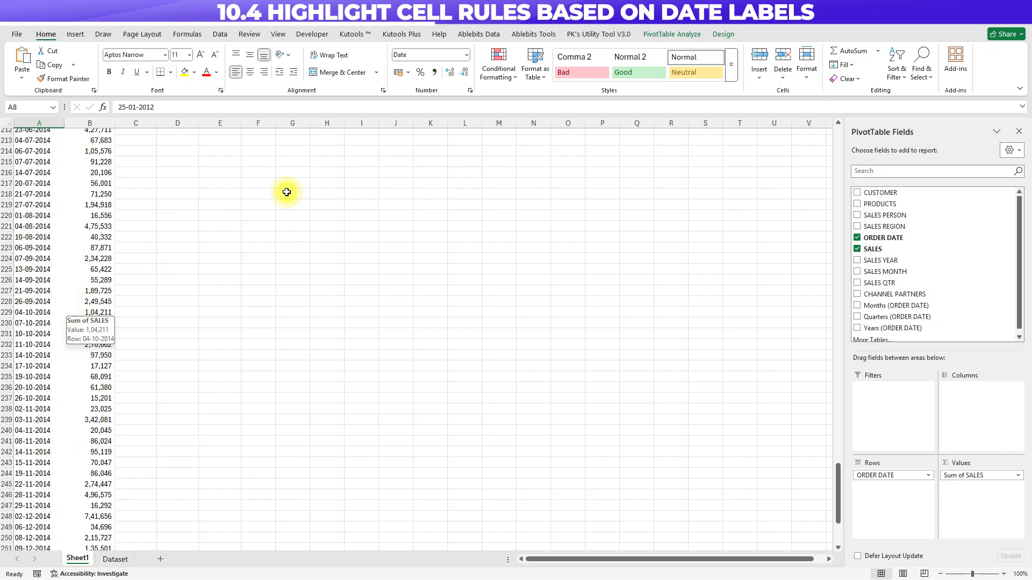
scroll(53, 167, up, 9)
scroll(53, 167, up, 7)
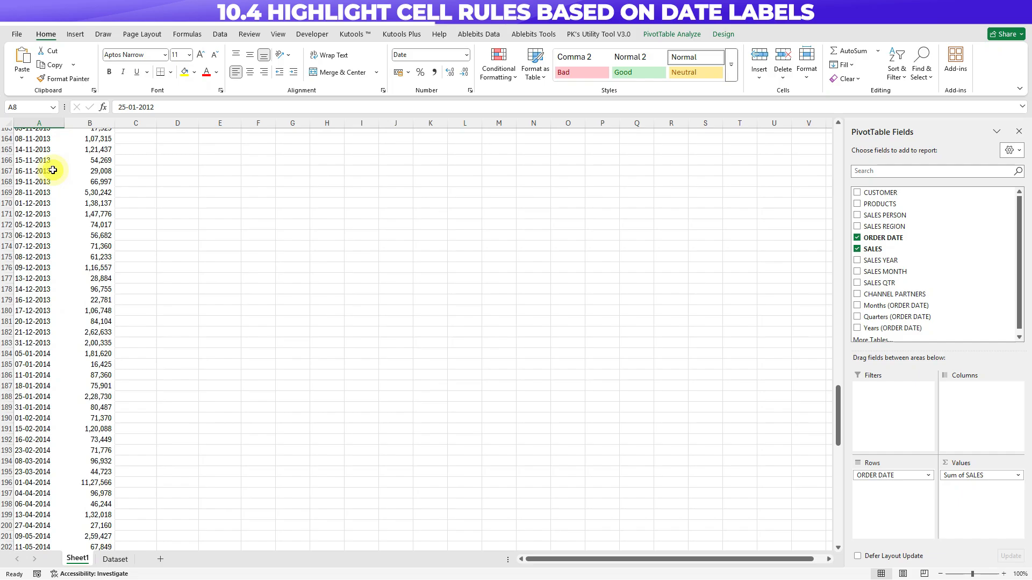
Step: Return to the first date label and clear the conditional formatting rules from this PivotTable
click(53, 170)
key(ctrl+Up)
key(Down)
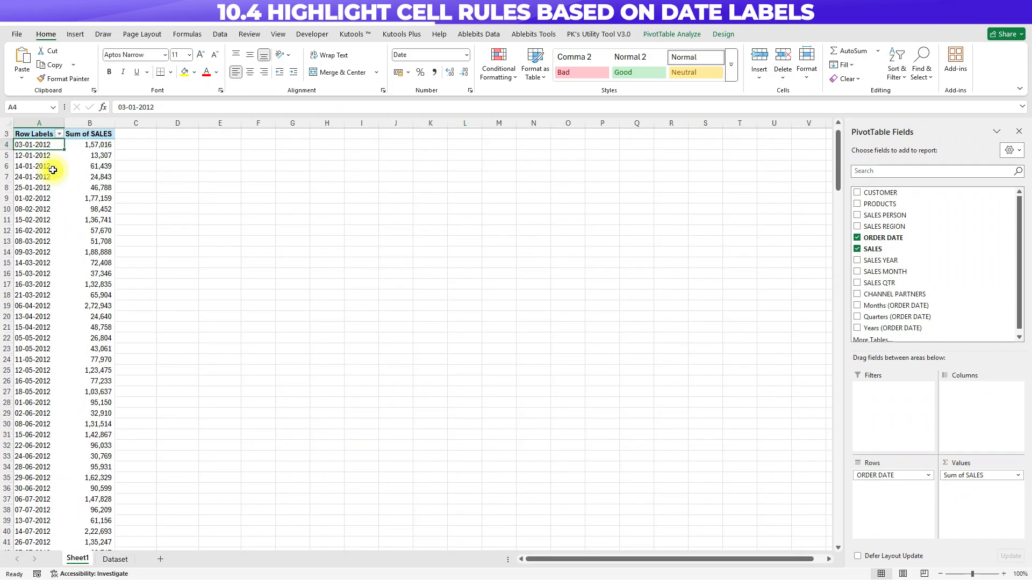
click(499, 71)
mouse_move(526, 225)
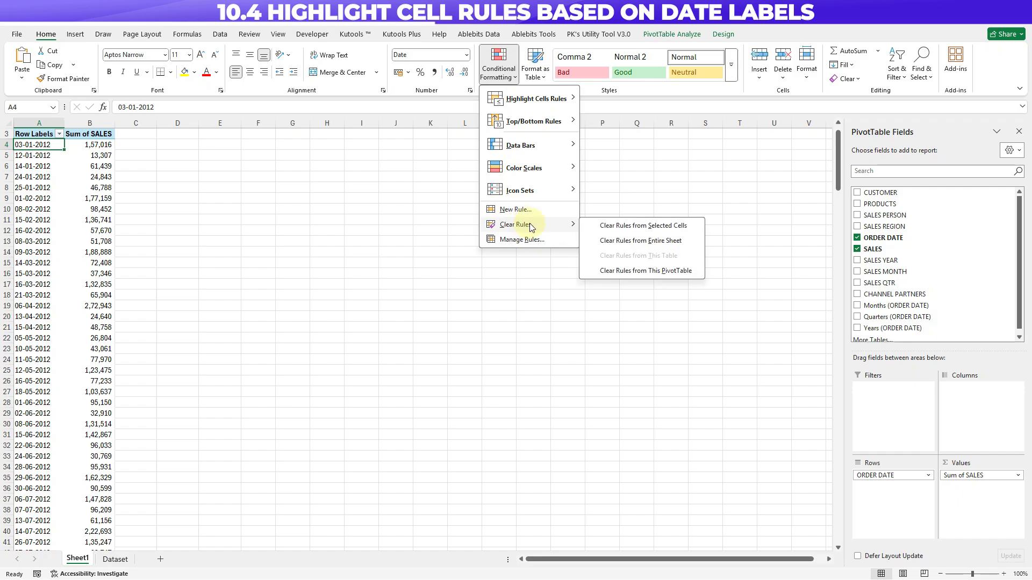
click(620, 272)
scroll(51, 178, up, 1)
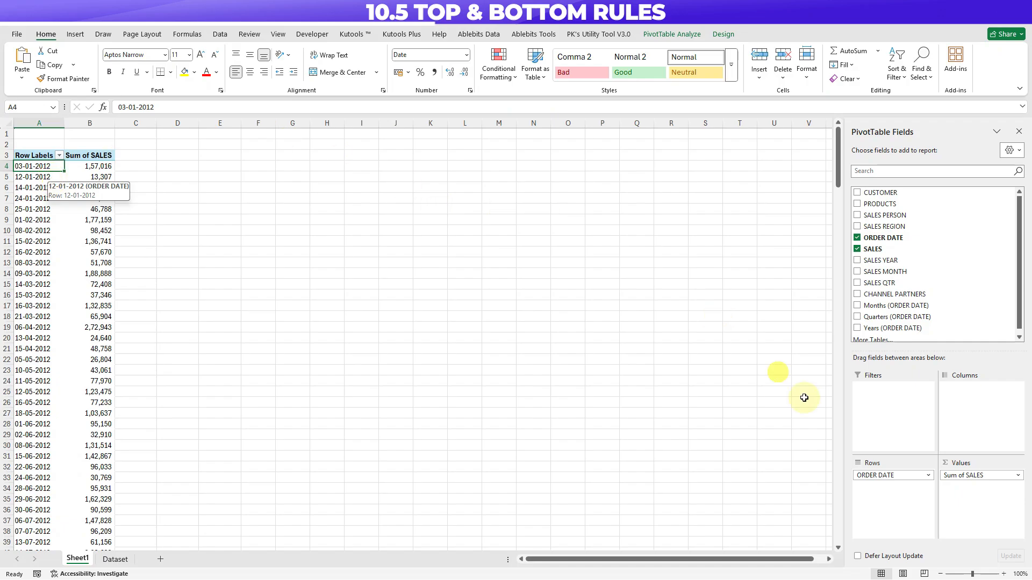
Step: Replace ORDER DATE in the rows with SALES REGION above SALES QTR, and add SALES YEAR to the columns
drag(873, 475, 710, 456)
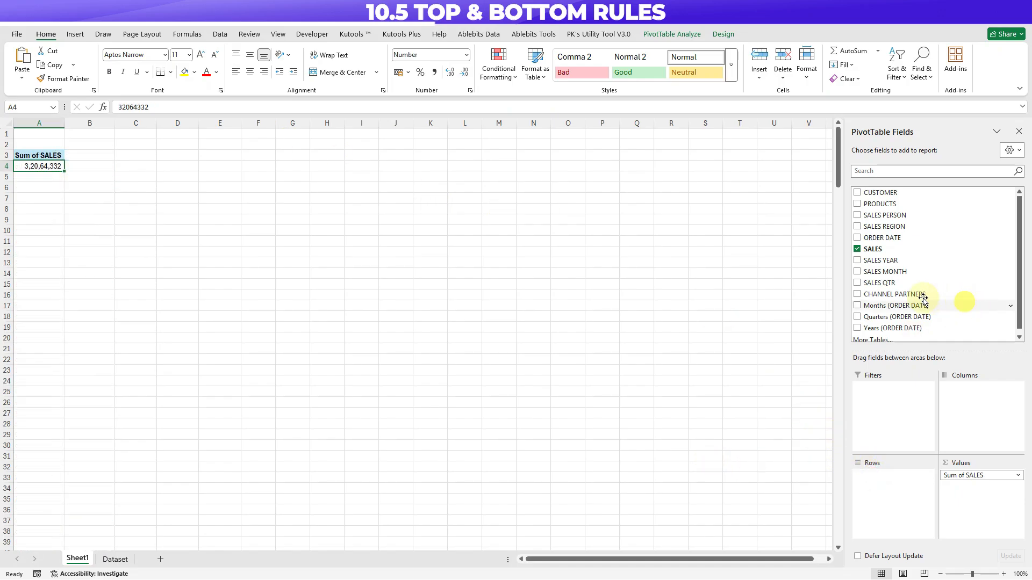
drag(897, 285, 893, 530)
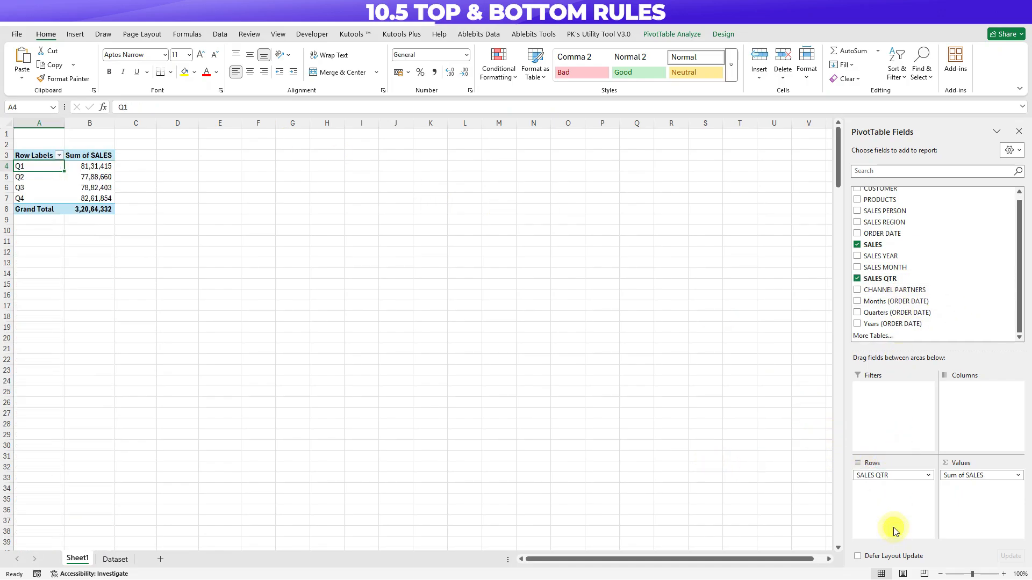
drag(895, 224, 892, 476)
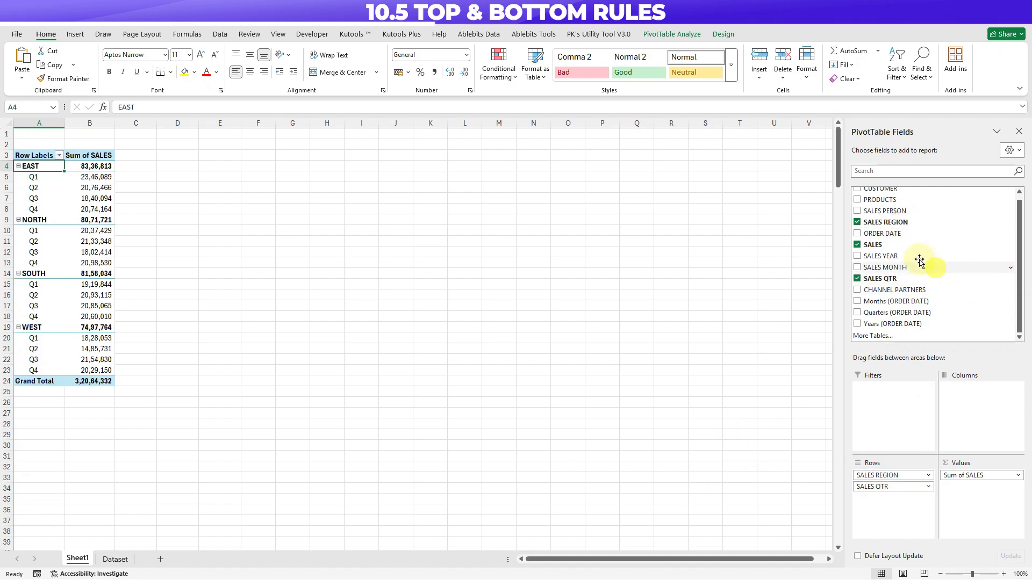
drag(895, 256, 991, 415)
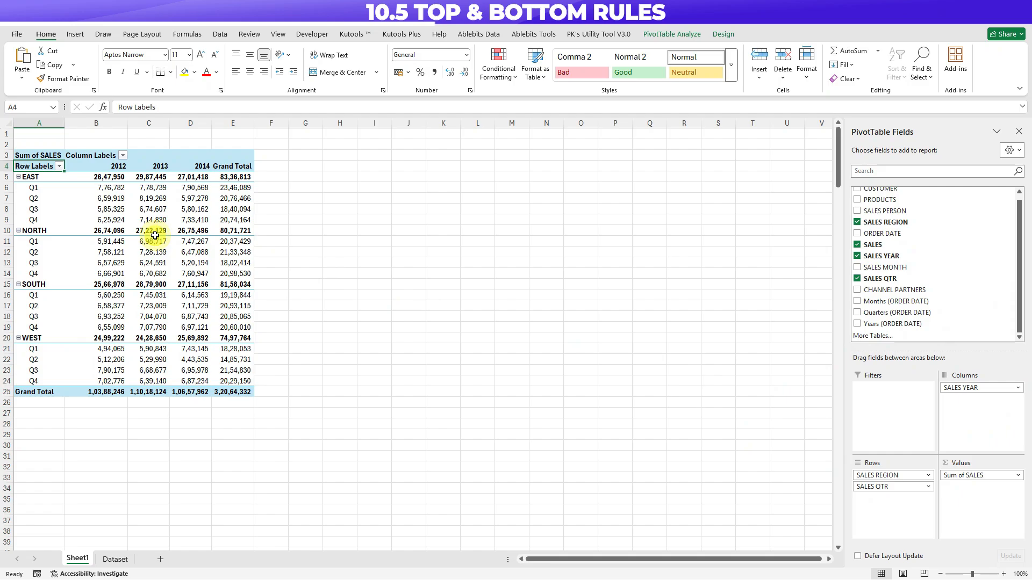
Step: Add a top 5 items rule with Green Fill with Dark Green Text to the EAST Q2 2012 value in B7
mouse_move(155, 235)
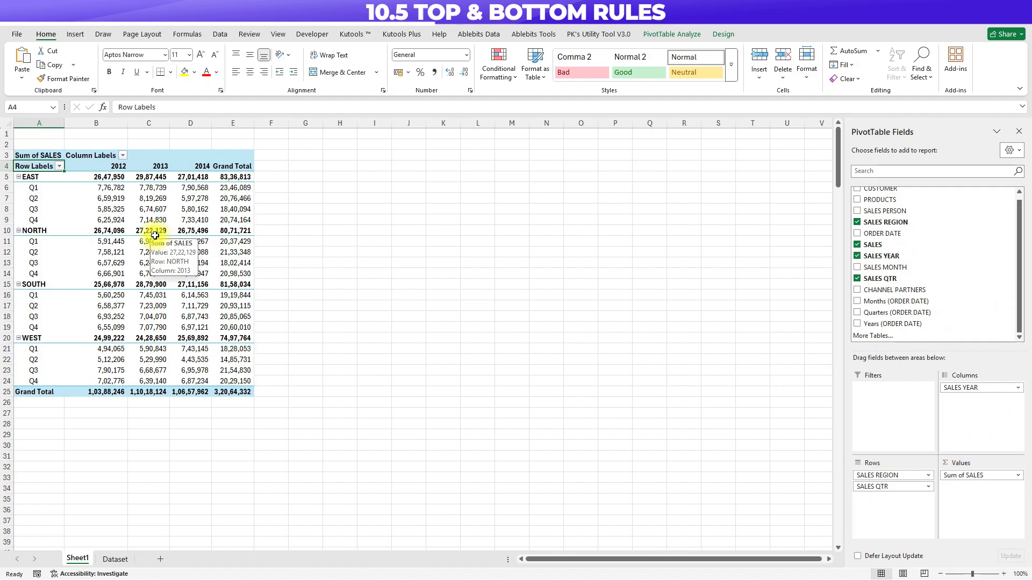
click(109, 199)
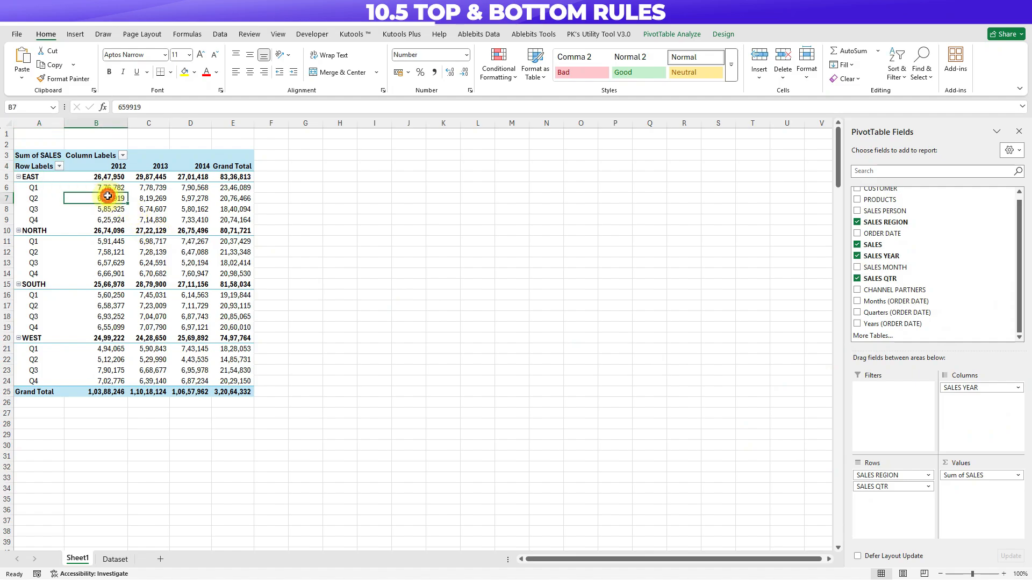
click(500, 67)
mouse_move(513, 124)
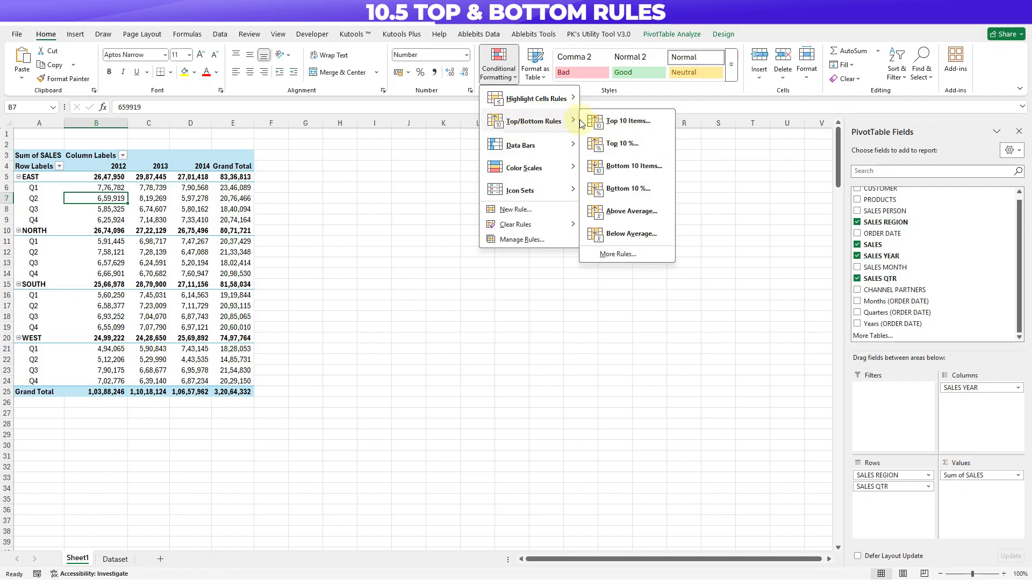
click(614, 122)
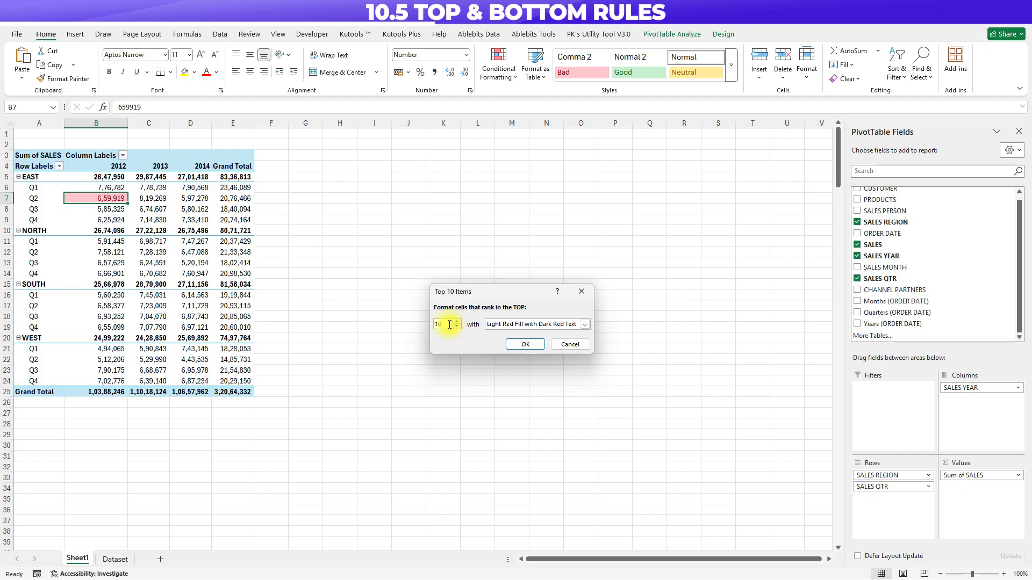
click(497, 324)
click(498, 346)
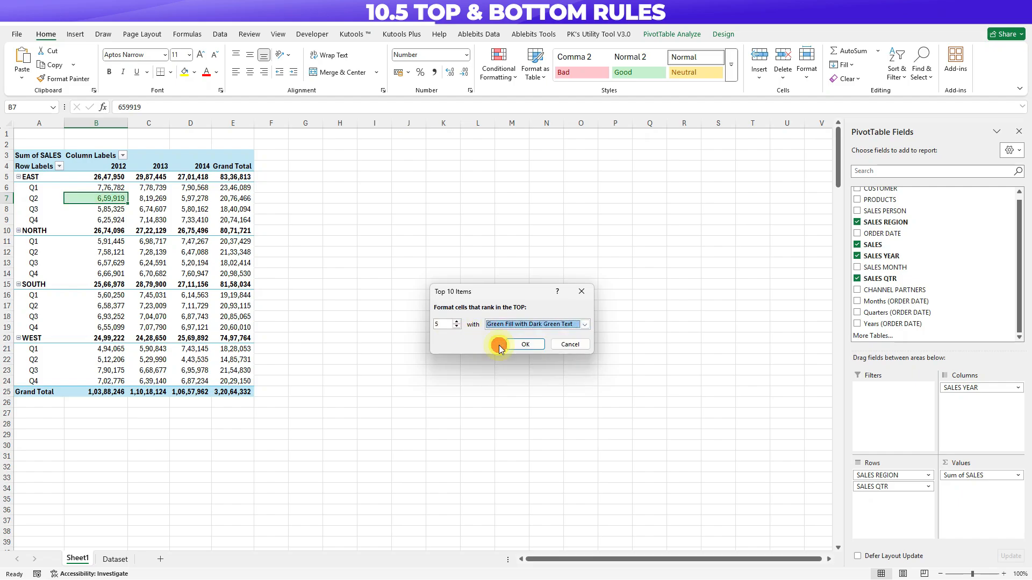
click(525, 345)
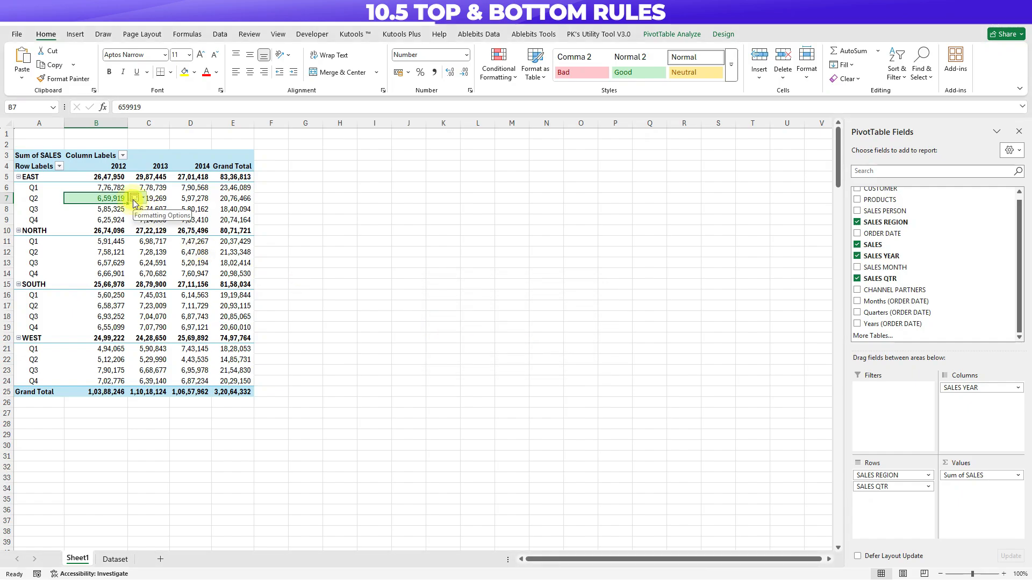
Step: Extend the top 5 rule to all cells showing "Sum of SALES" values for "SALES QTR" and "SALES YEAR"
click(135, 199)
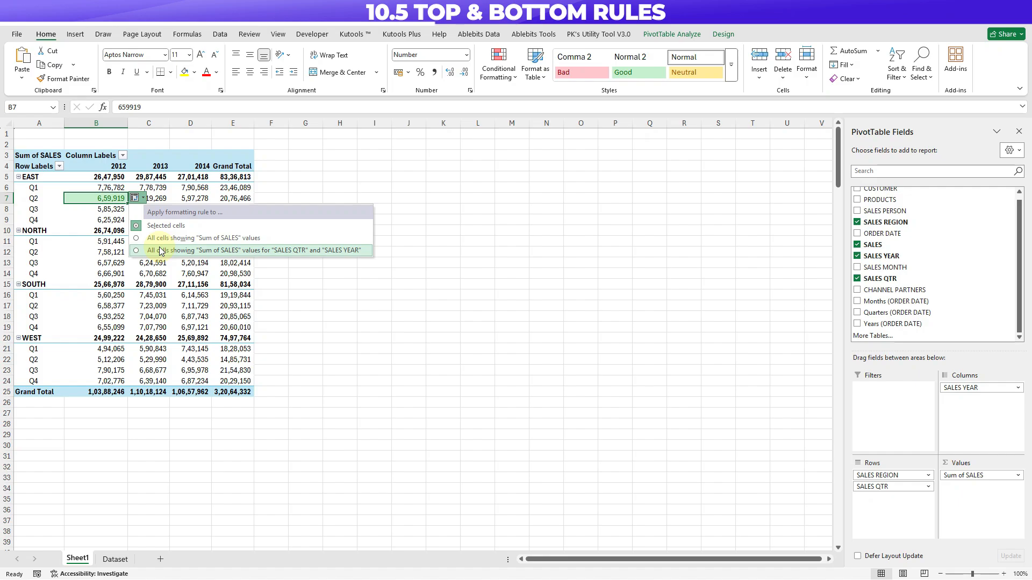
click(160, 251)
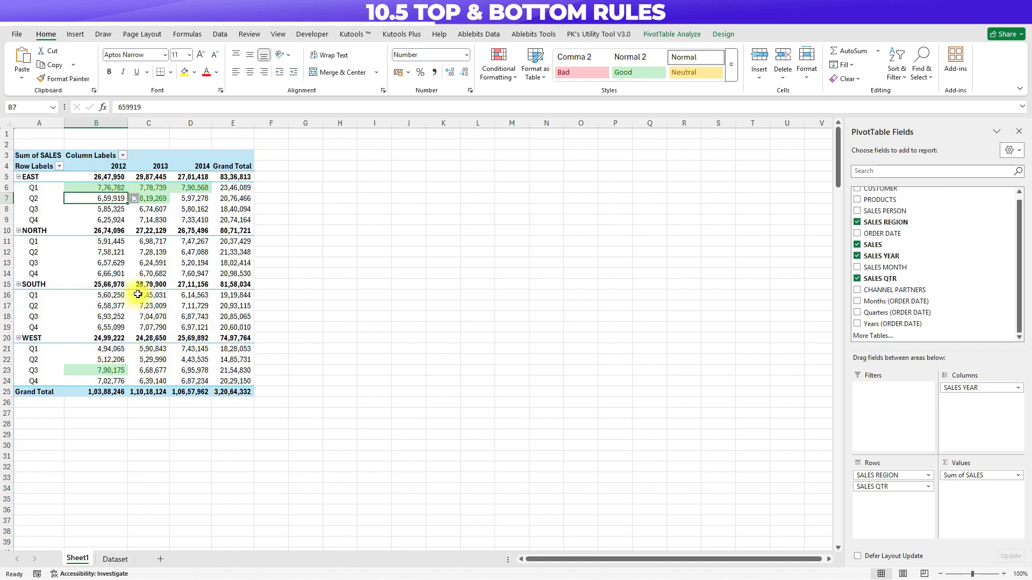
click(137, 199)
Step: Clear the top 5 conditional formatting rule from this PivotTable
click(149, 177)
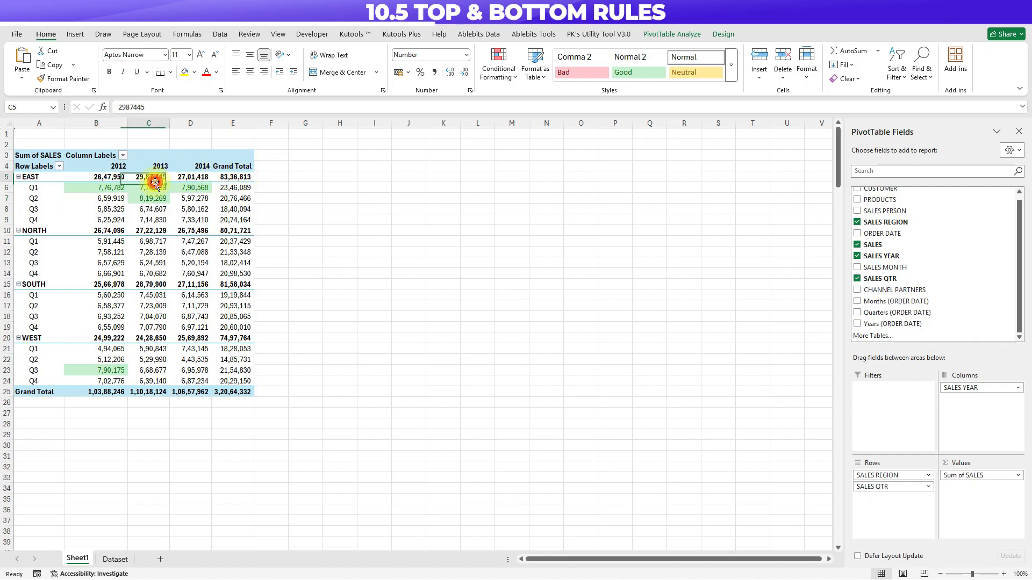
click(500, 67)
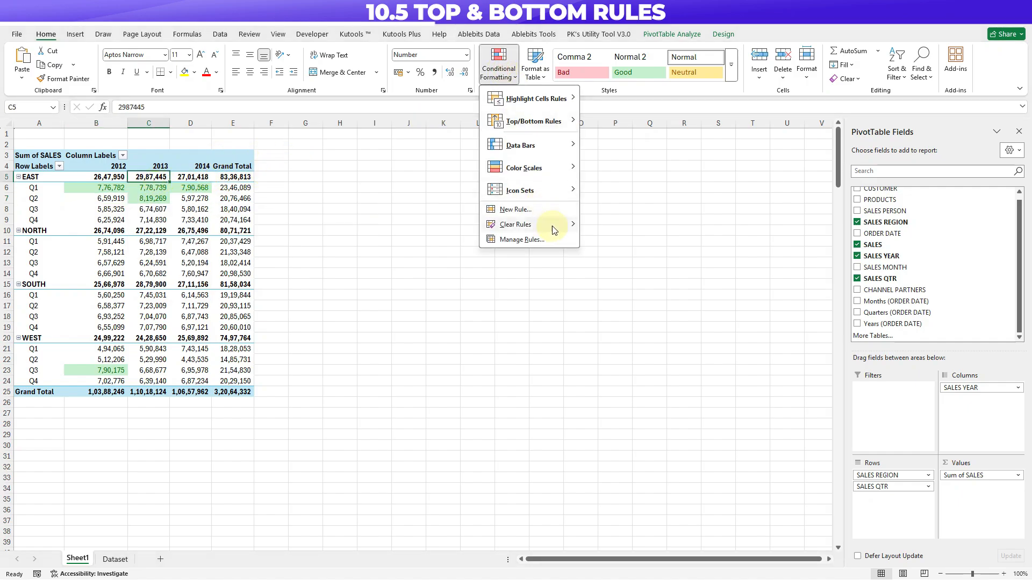
mouse_move(553, 224)
click(626, 272)
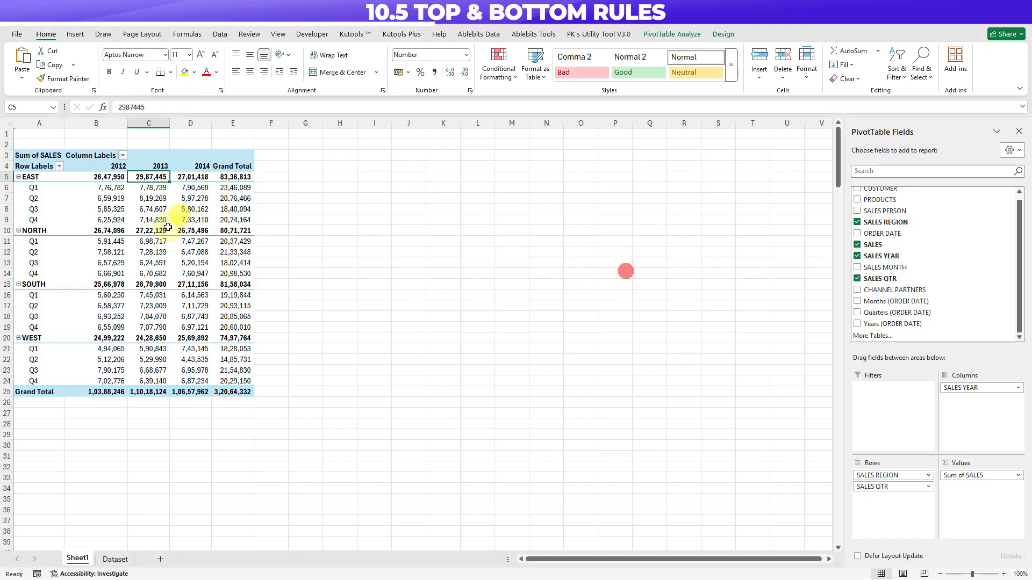
Step: Add a top 15 items rule with Green Fill with Dark Green Text at C13, applied to all "Sum of SALES" values for "SALES QTR" and "SALES YEAR"
click(150, 263)
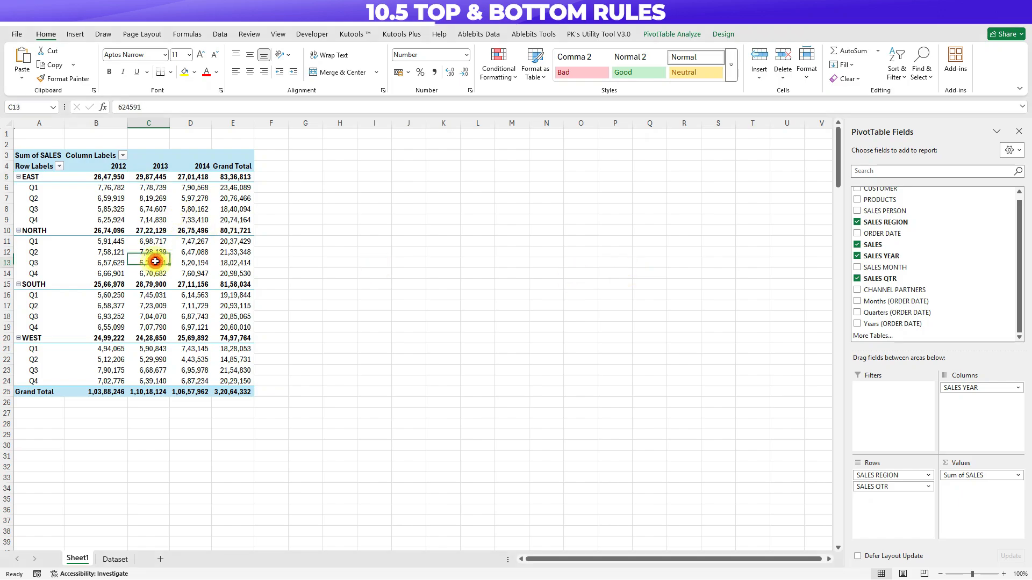
click(500, 75)
mouse_move(539, 123)
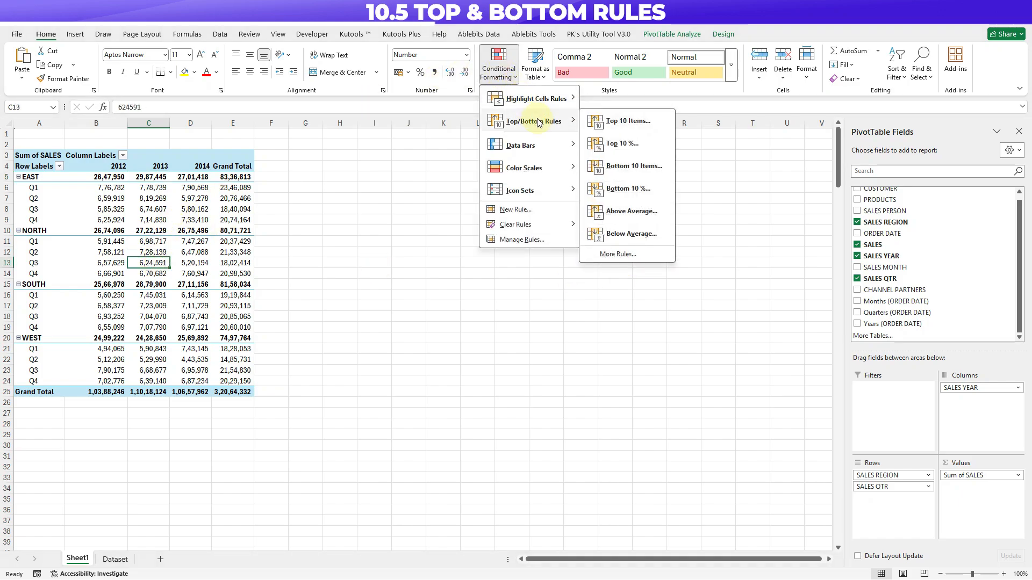
click(624, 121)
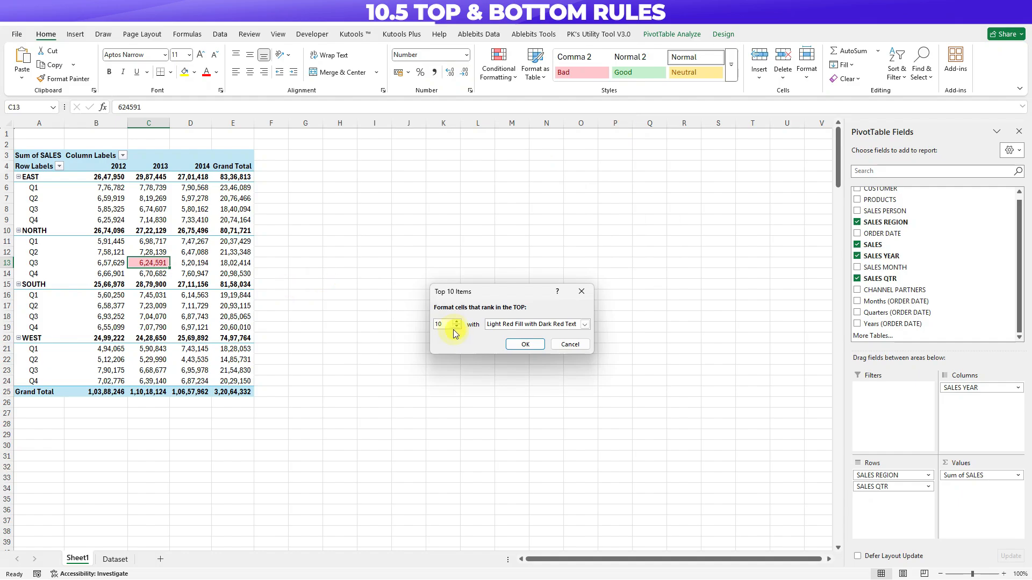
double_click(442, 324)
text(15)
click(532, 324)
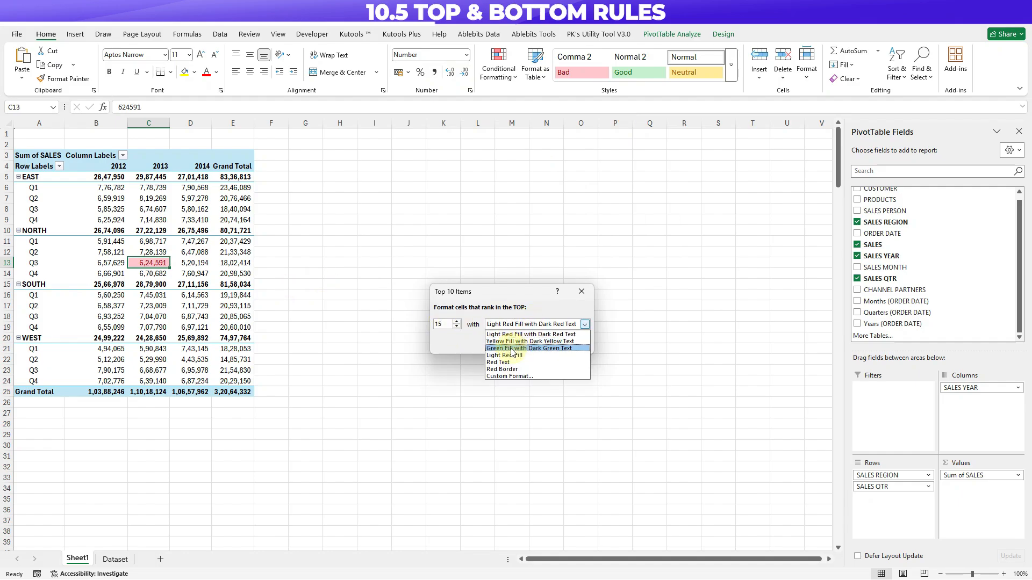
click(512, 348)
click(524, 346)
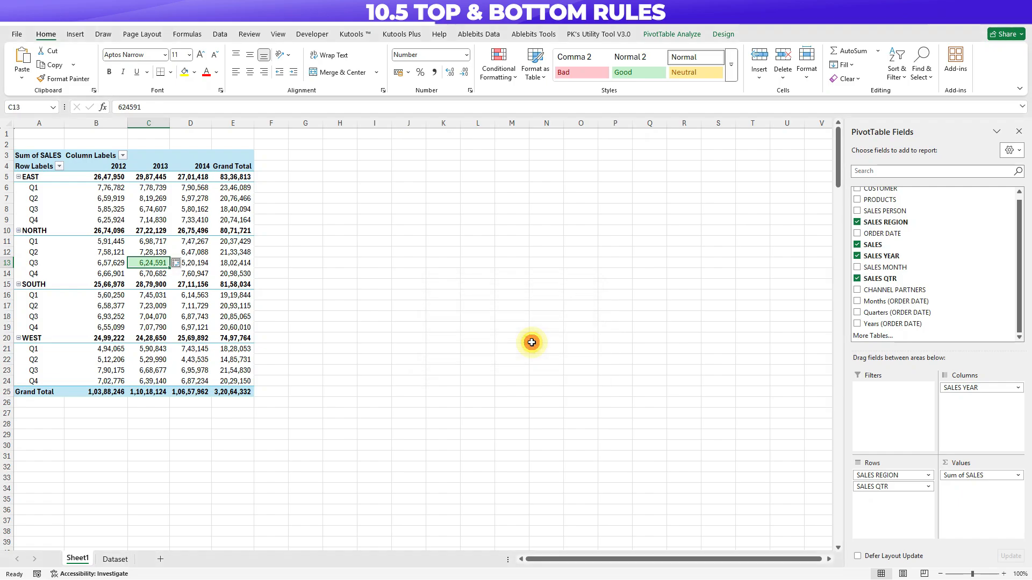
click(176, 263)
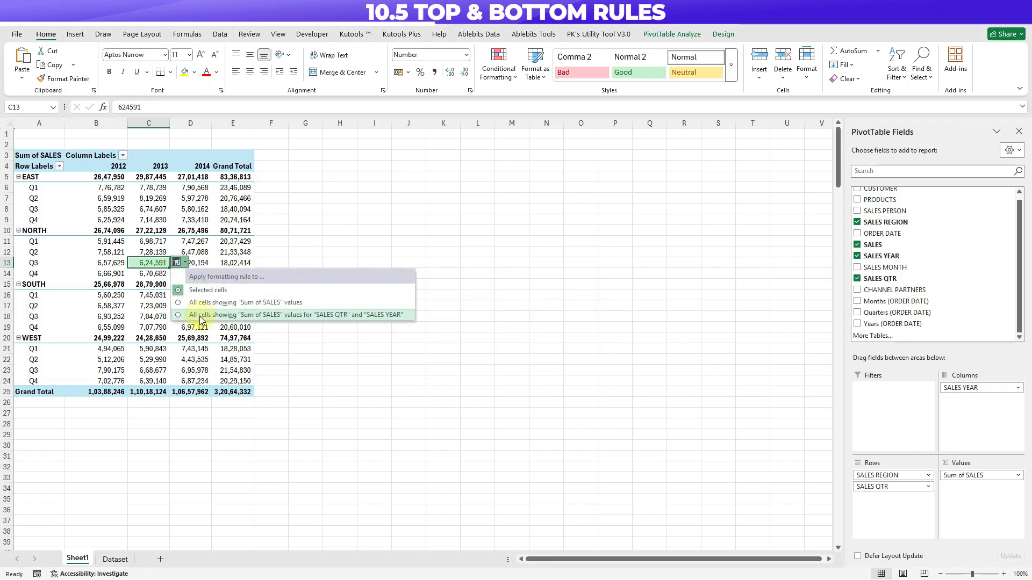
click(199, 316)
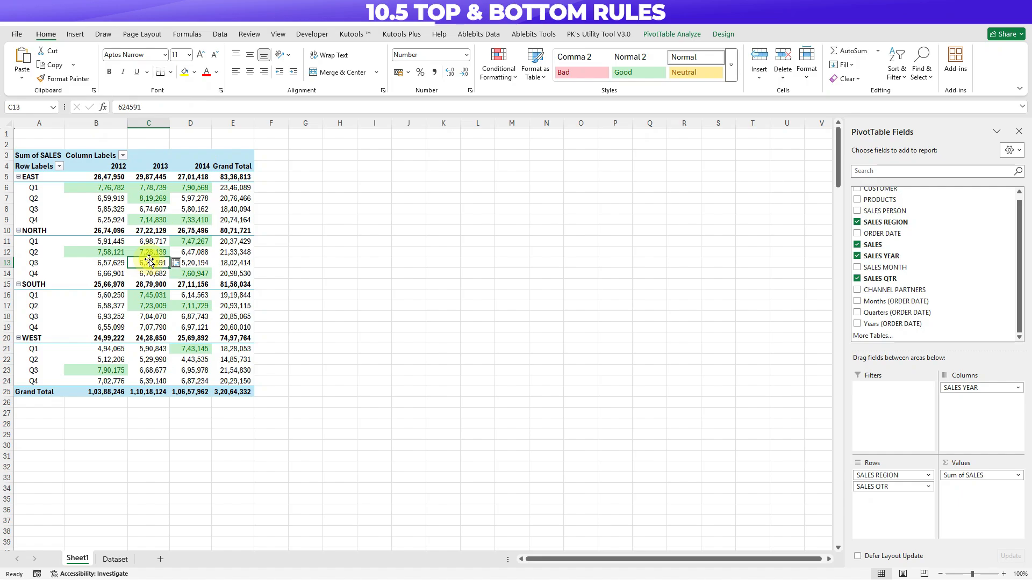
Step: Clear the top 15 conditional formatting rule from this PivotTable
click(492, 86)
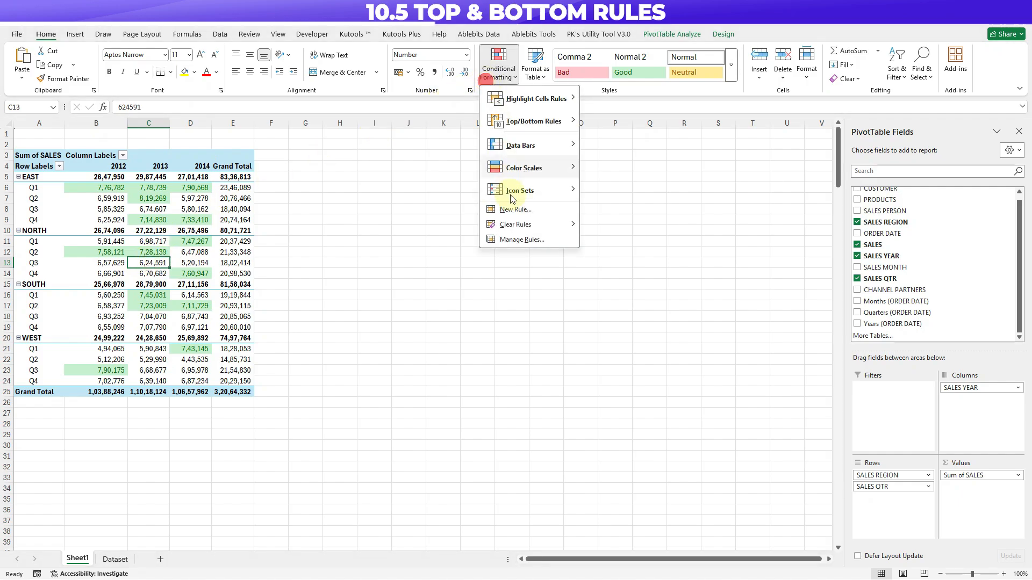
mouse_move(519, 229)
click(613, 269)
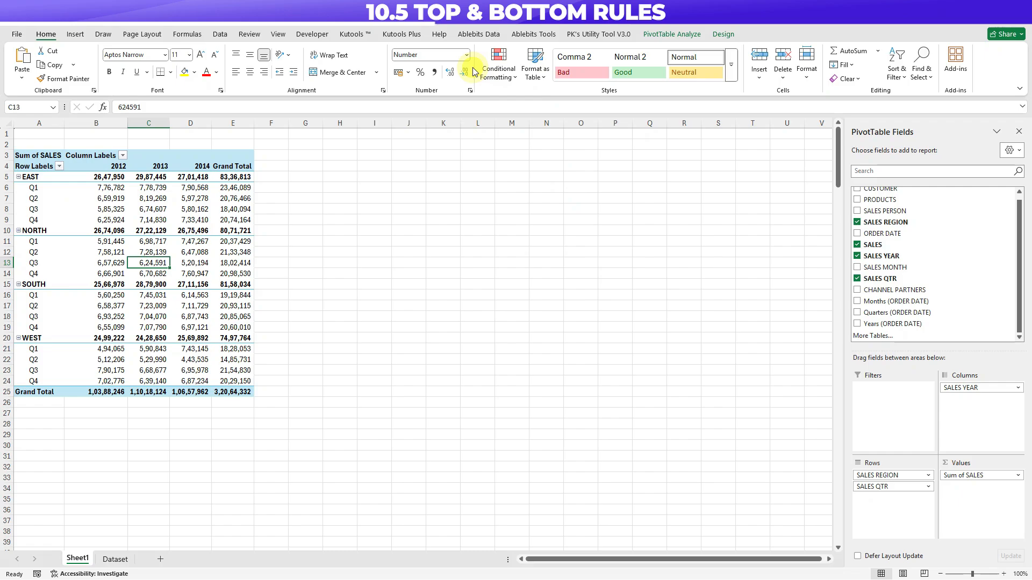
Step: Create a custom top or bottom ranked values rule for the EAST Q3 2013 value in C8, ranking the Bottom 5
click(168, 212)
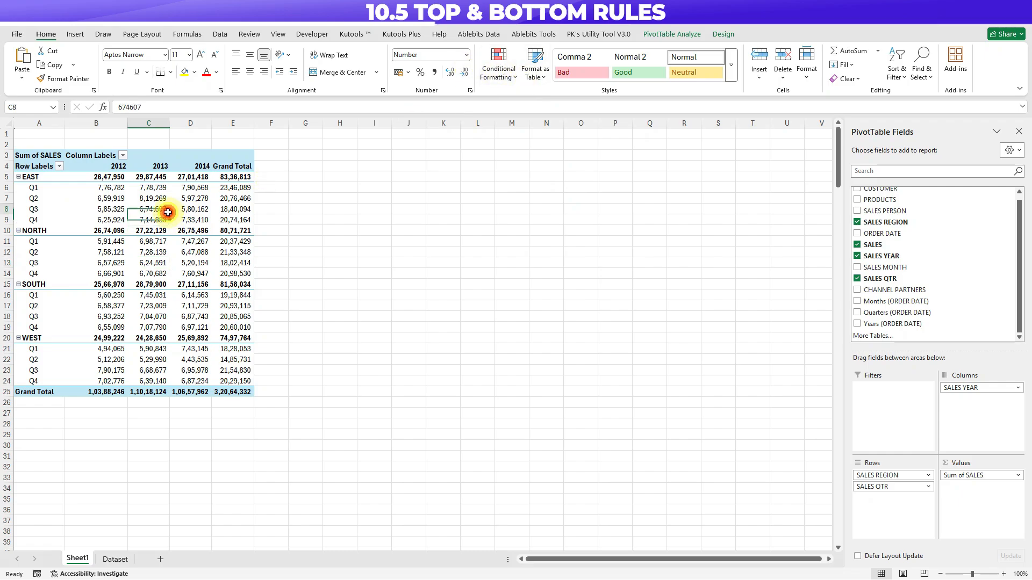
click(504, 77)
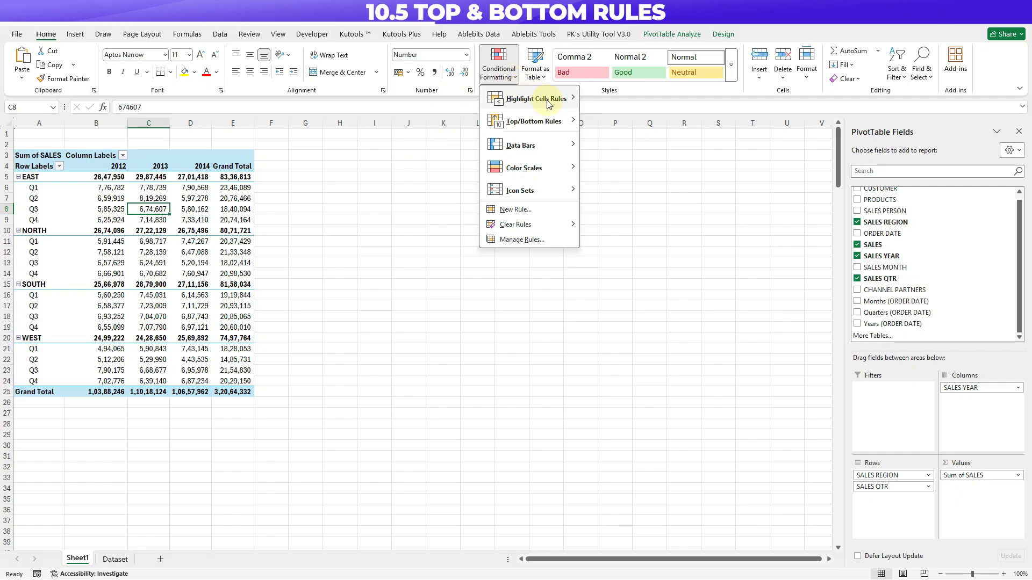
mouse_move(557, 110)
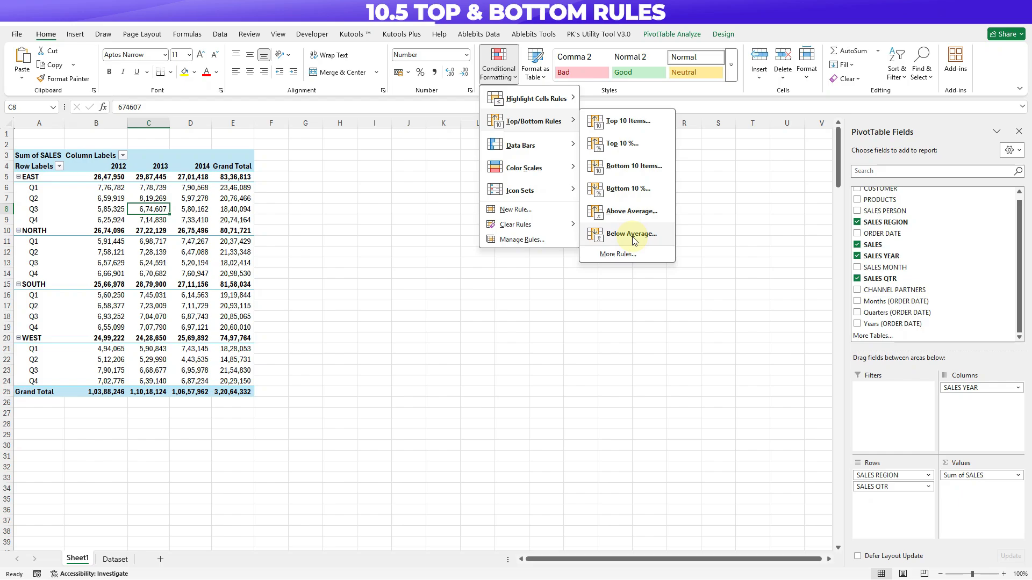
click(618, 255)
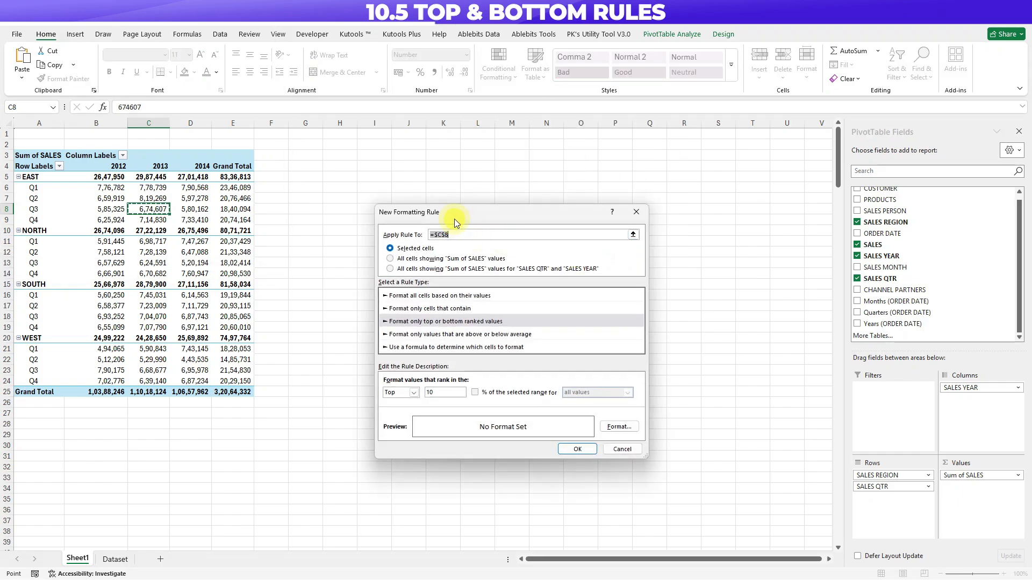
drag(454, 218, 473, 164)
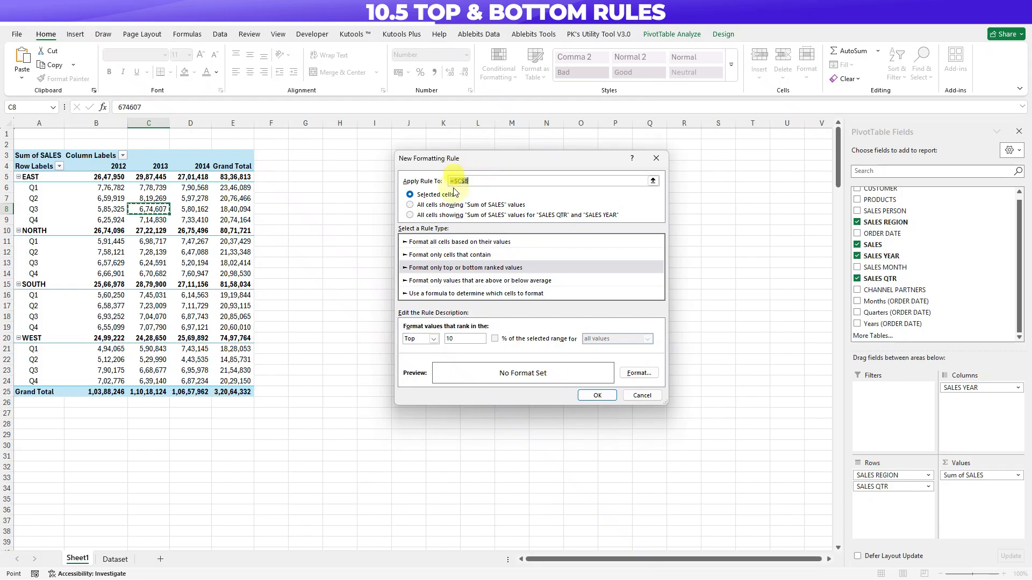
click(467, 343)
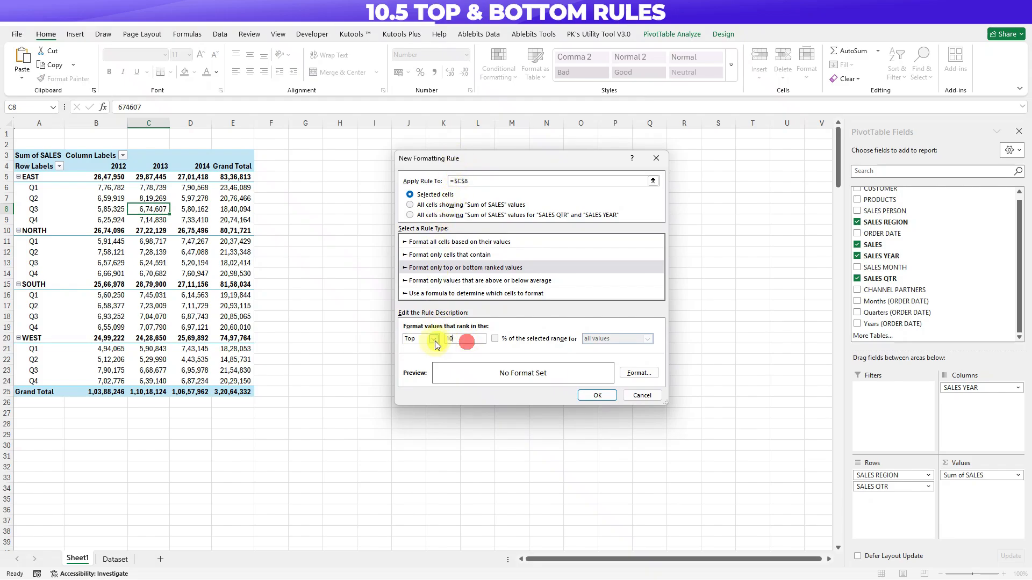
click(414, 356)
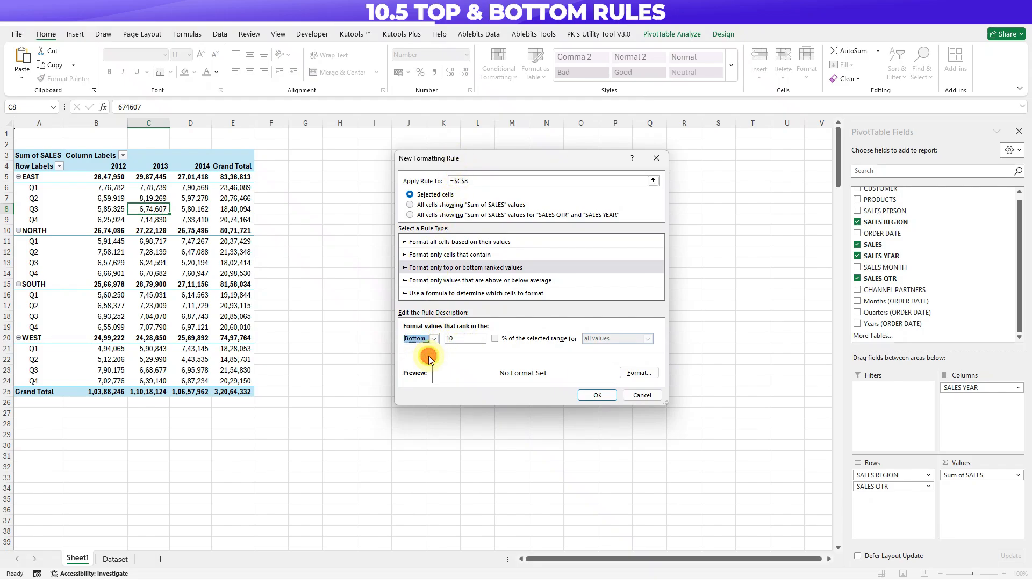
double_click(459, 338)
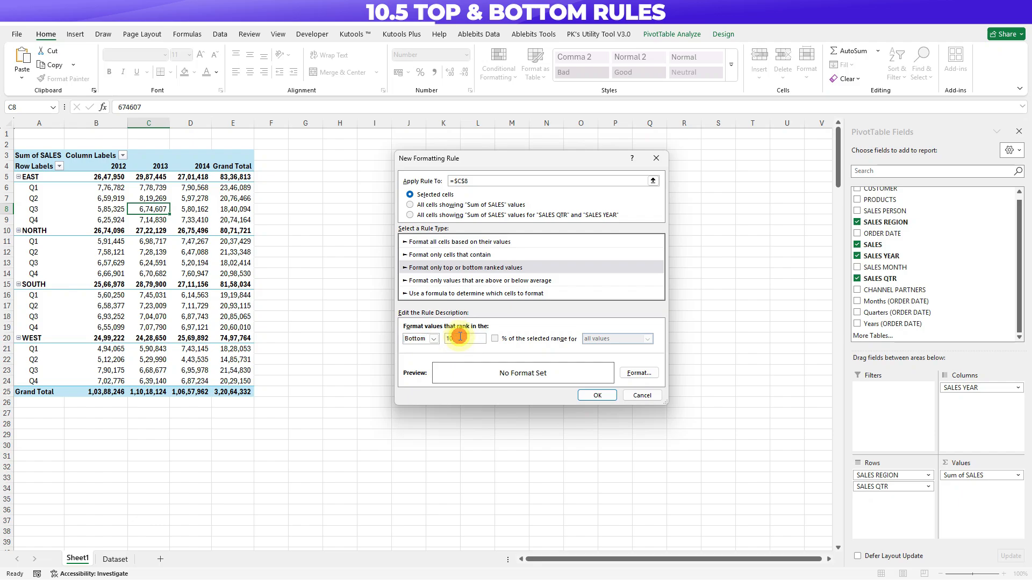
key(BackSpace)
text(5)
click(608, 340)
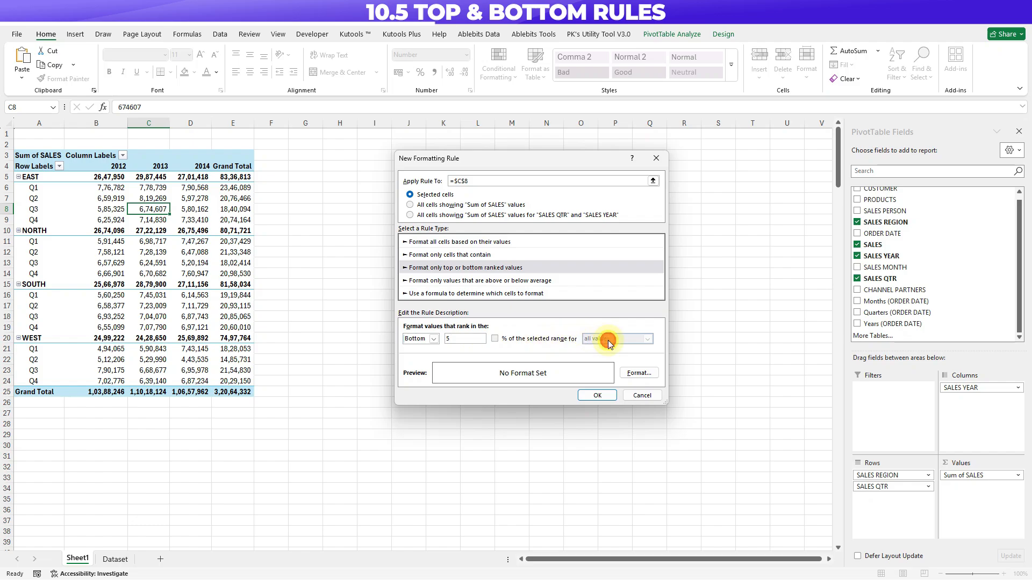
click(495, 339)
Step: Format the bottom 5 rule with bold font and a red background fill, and apply it to C8
click(639, 372)
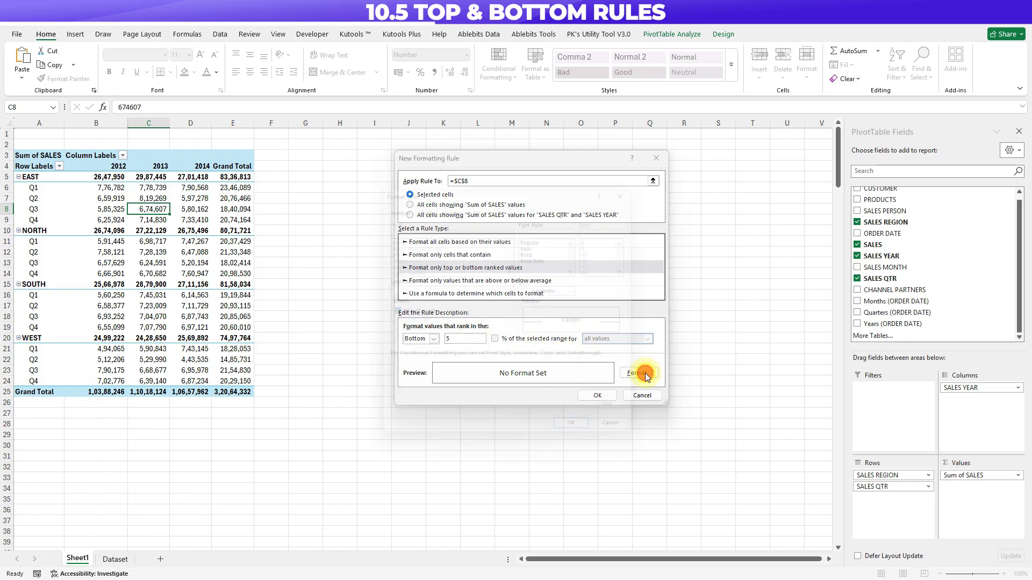
click(535, 250)
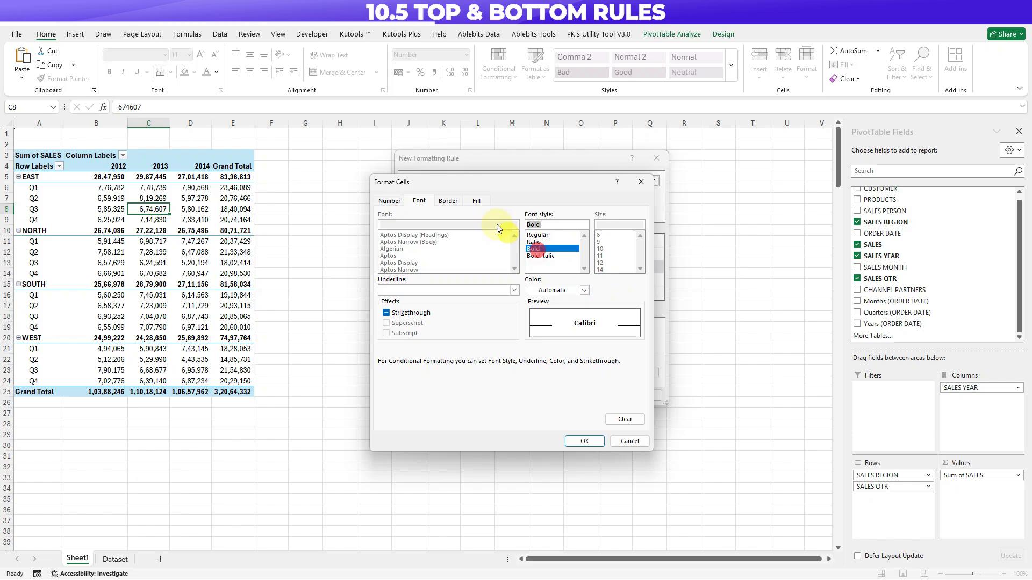
click(477, 202)
click(401, 308)
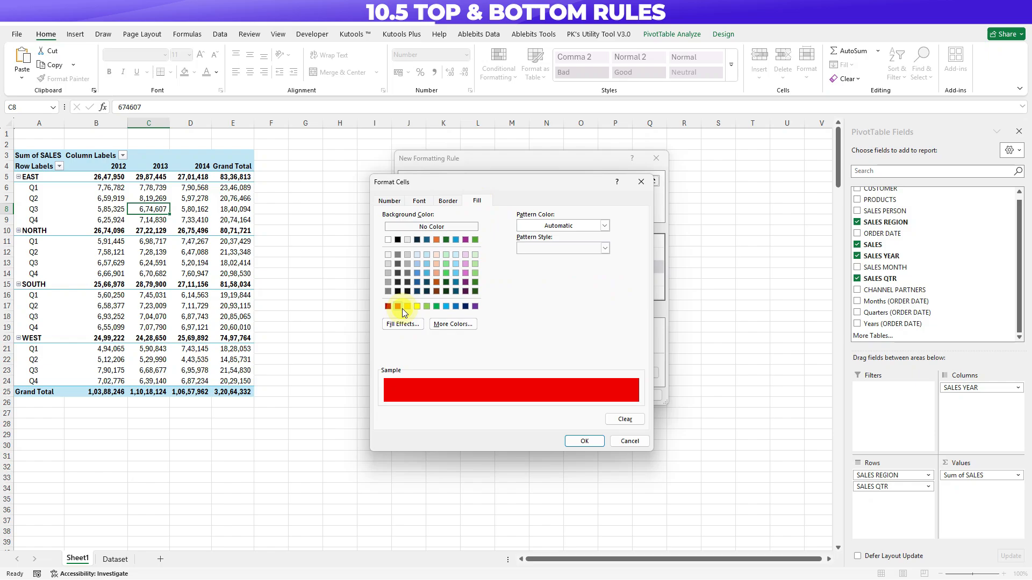
click(582, 438)
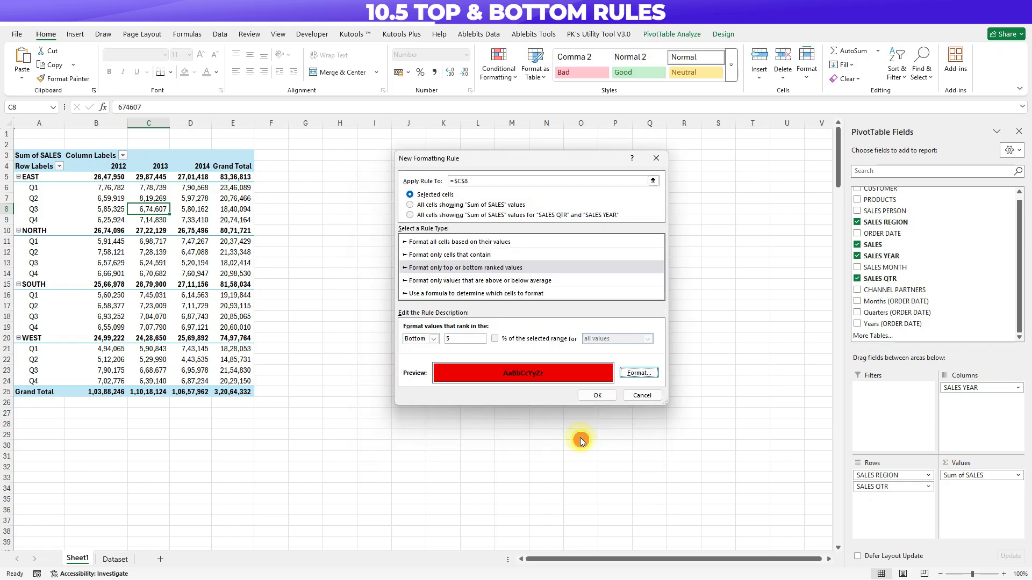
click(597, 396)
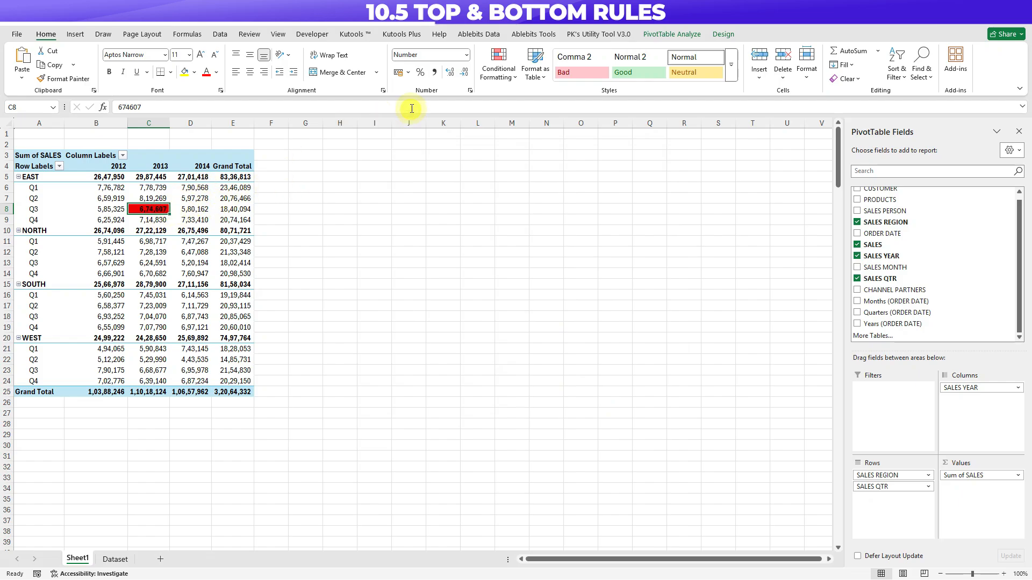
Step: Edit the bottom 5 rule to apply to all cells showing 'Sum of SALES' values for 'SALES QTR' and 'SALES YEAR'
click(499, 69)
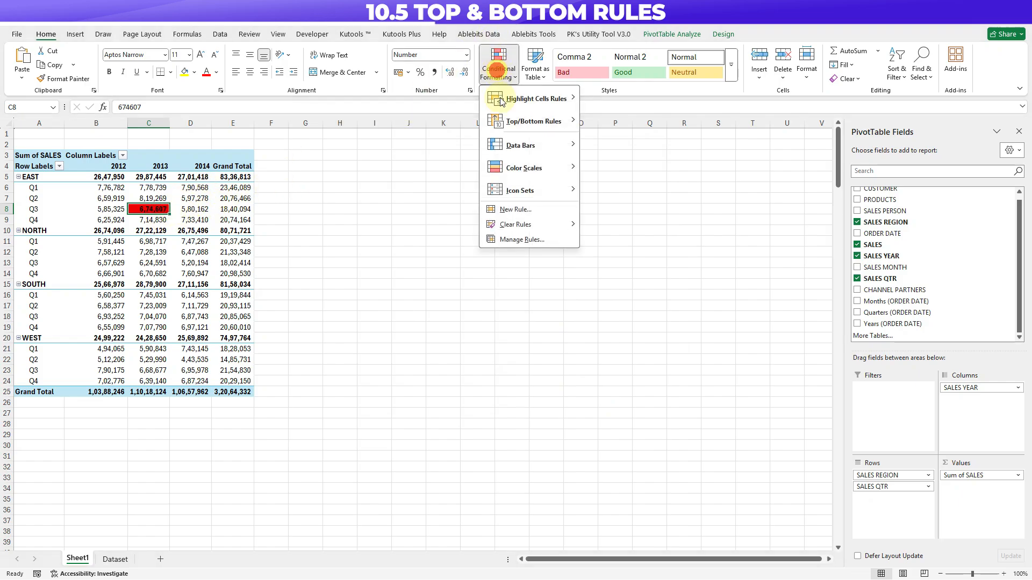
click(519, 240)
click(413, 269)
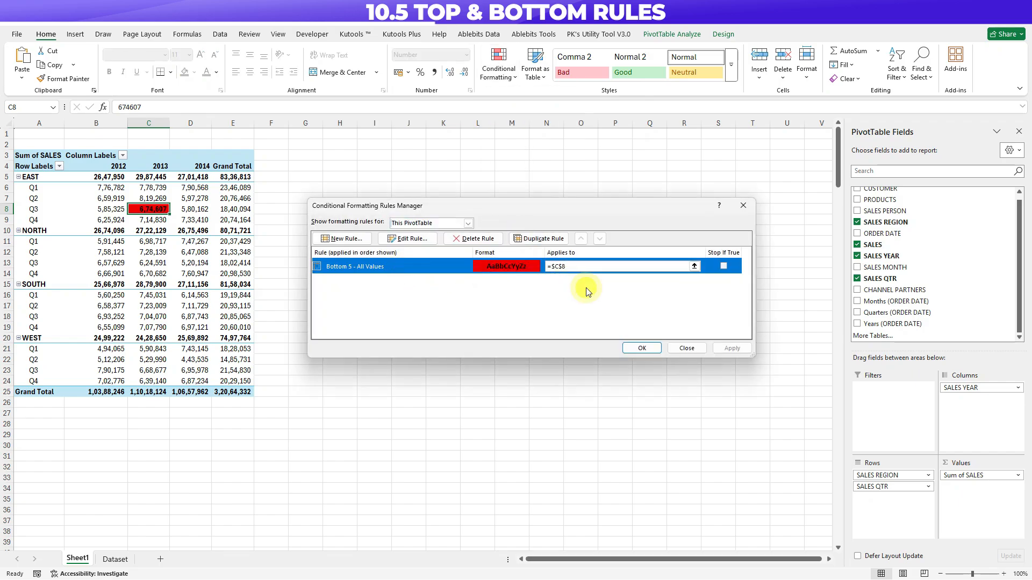
click(407, 238)
click(435, 196)
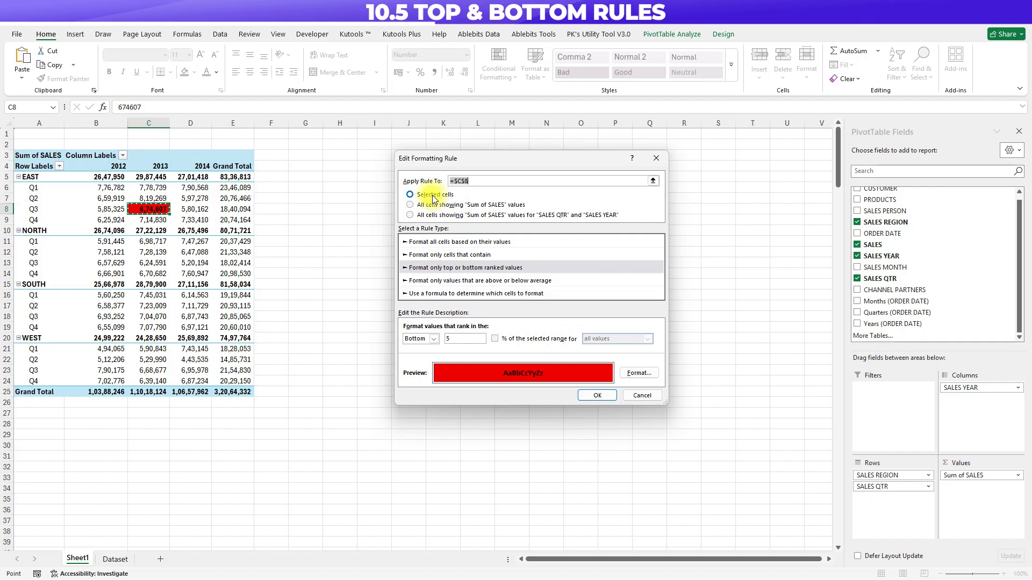
click(410, 215)
click(596, 397)
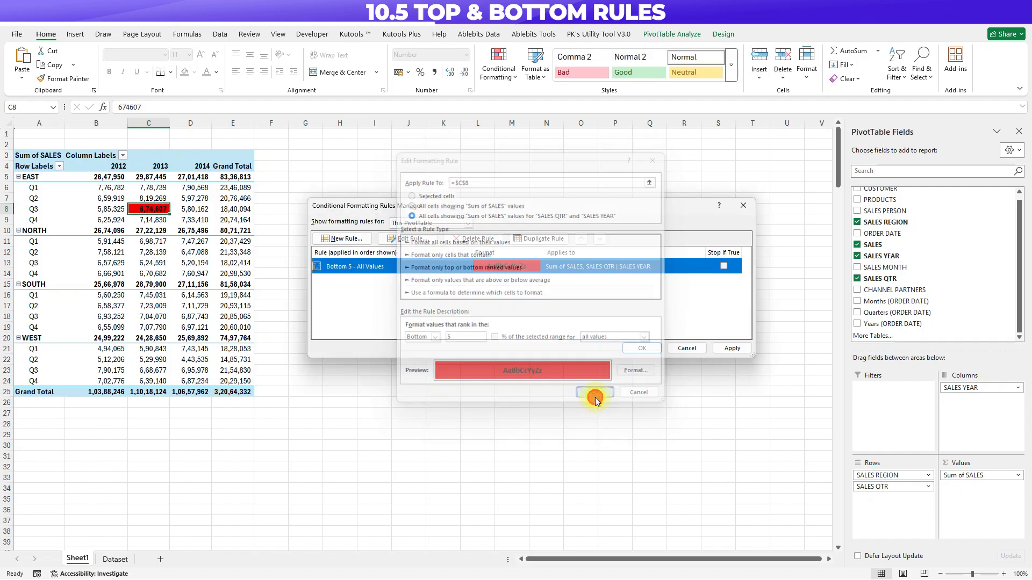
click(726, 350)
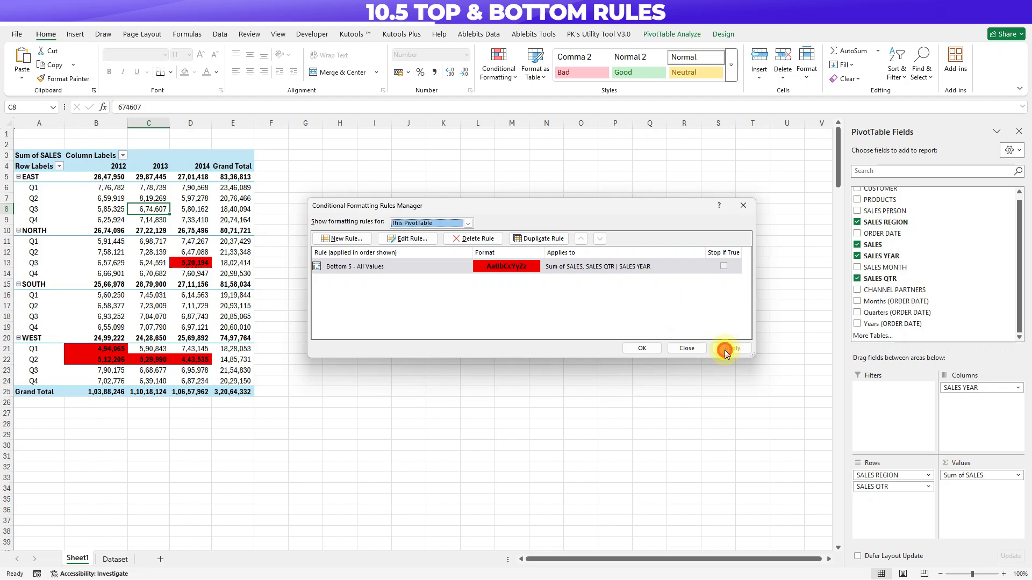
click(644, 348)
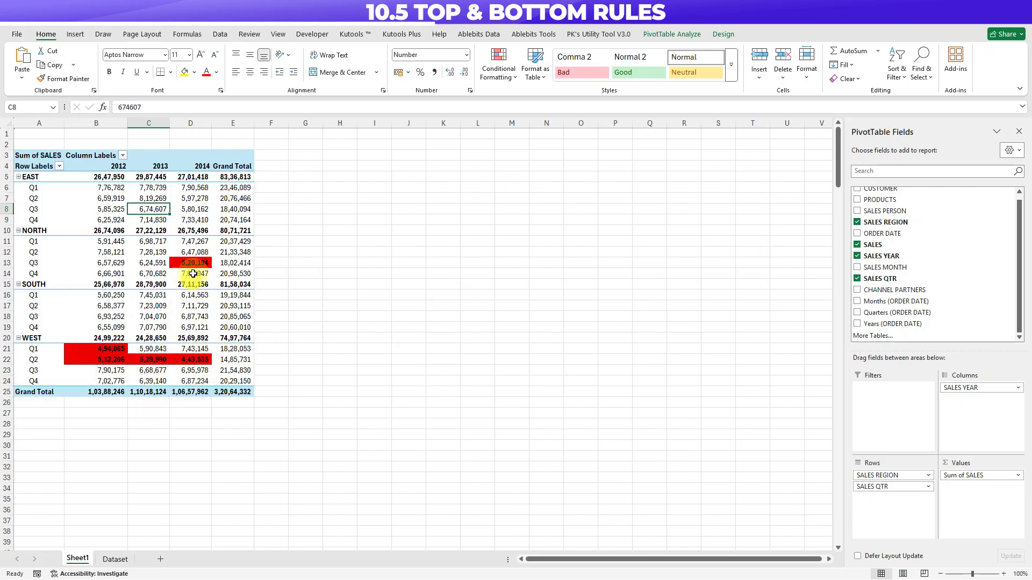
Step: Clear the bottom 5 conditional formatting rule from this PivotTable
mouse_move(162, 360)
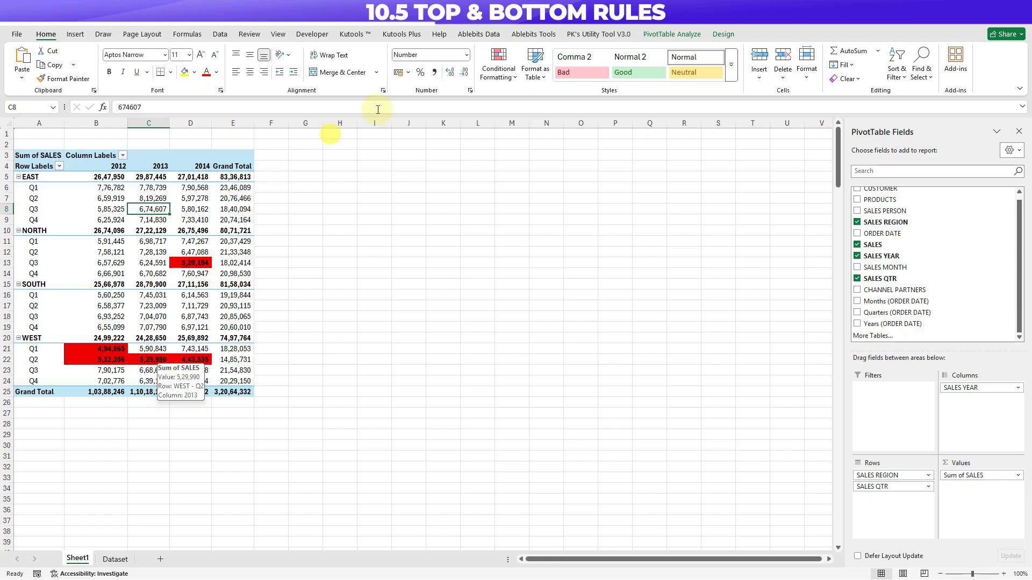
click(499, 67)
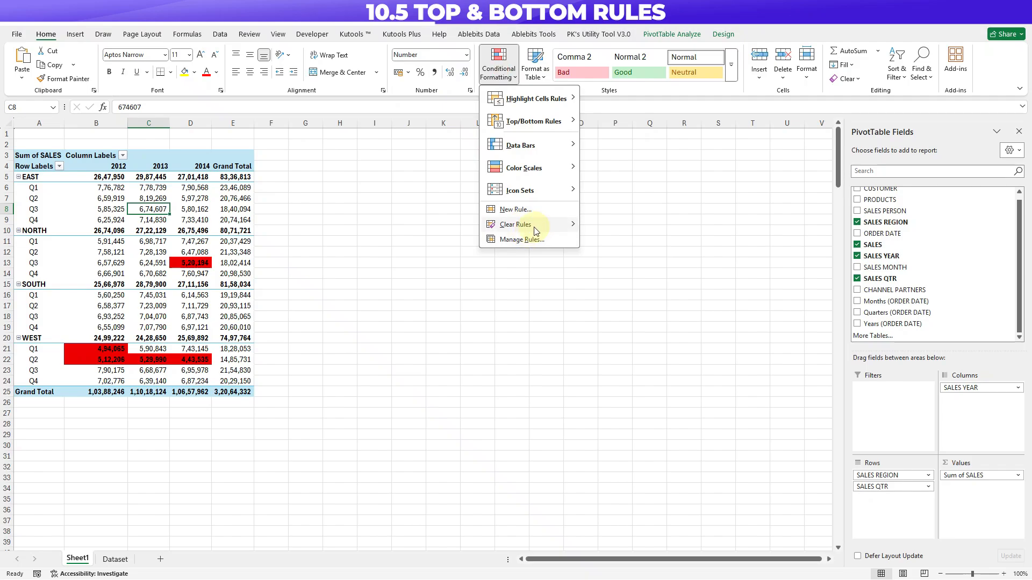
mouse_move(525, 227)
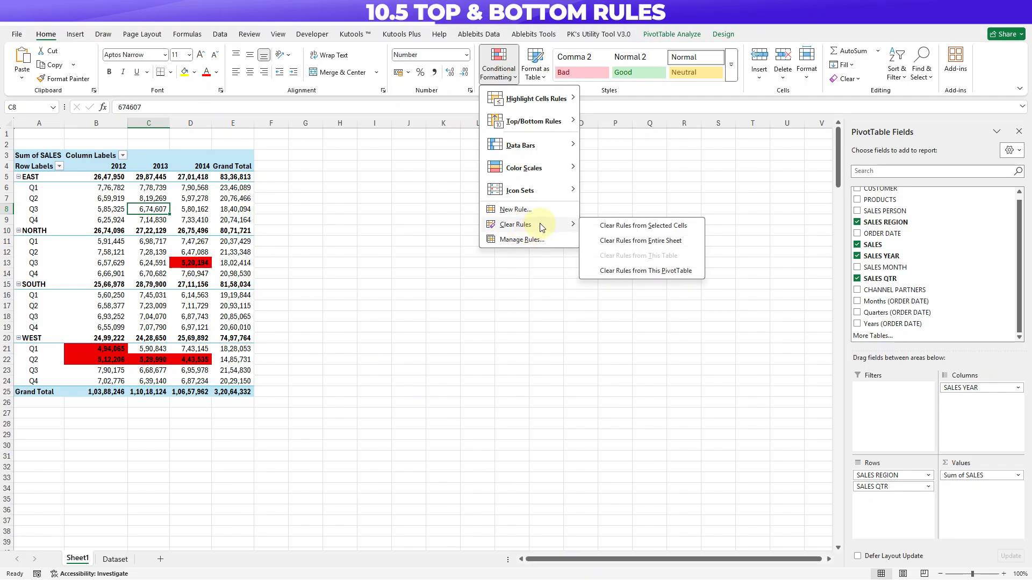
click(637, 272)
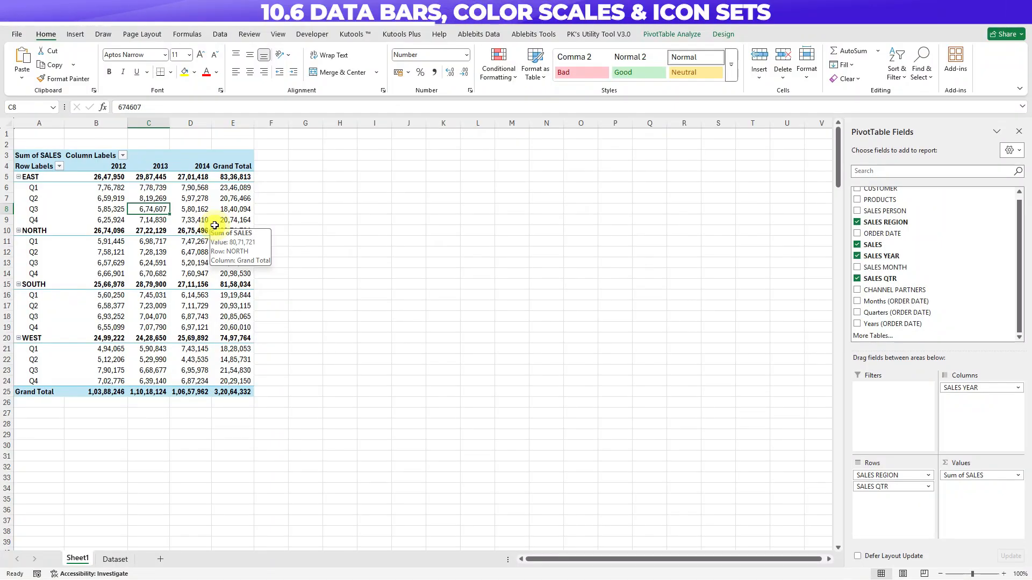
Step: Apply the colored three-arrow icon set to B6 and extend it to all 'Sum of SALES' values for 'SALES QTR' and 'SALES YEAR'
click(91, 188)
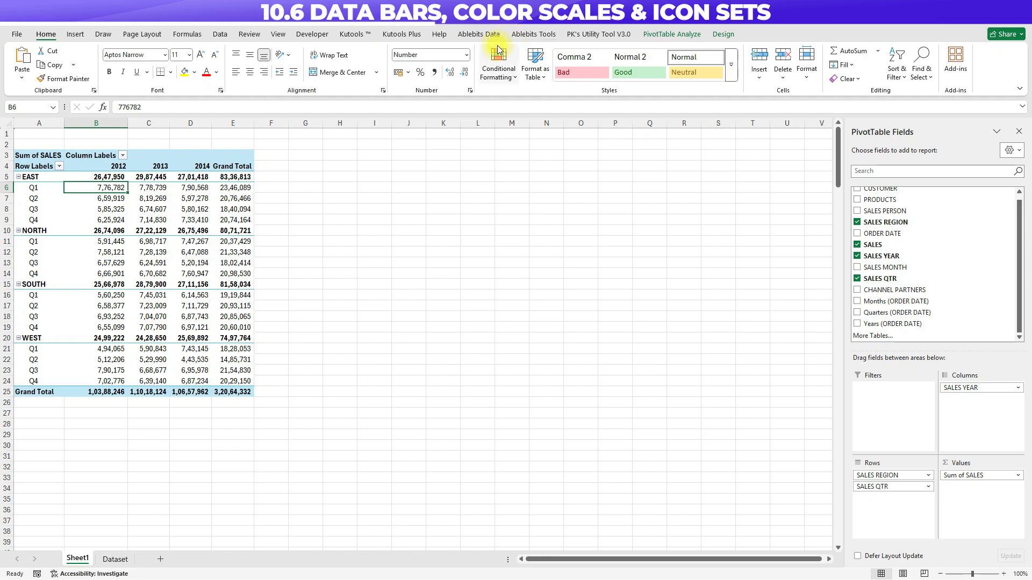
click(504, 71)
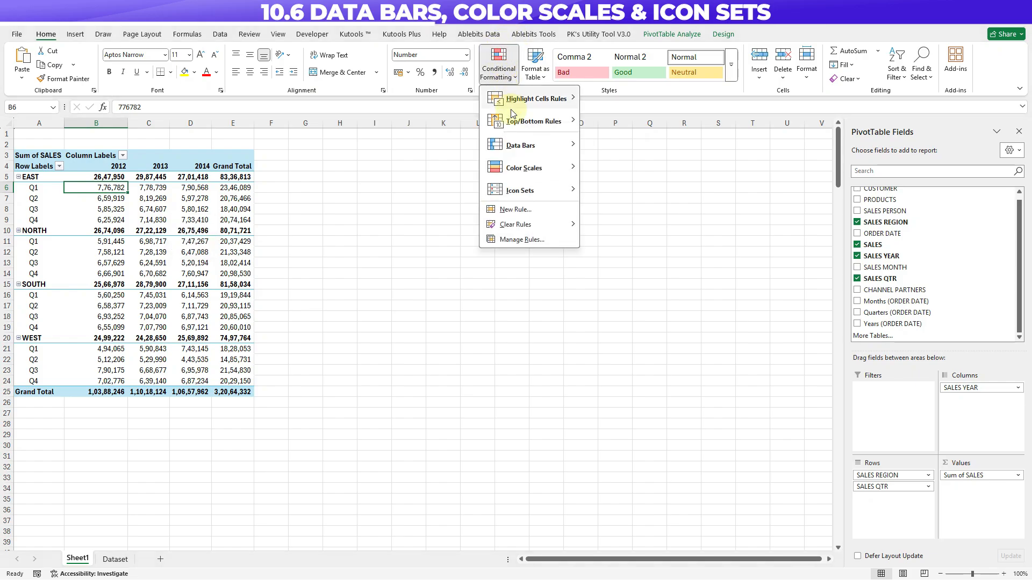
mouse_move(517, 143)
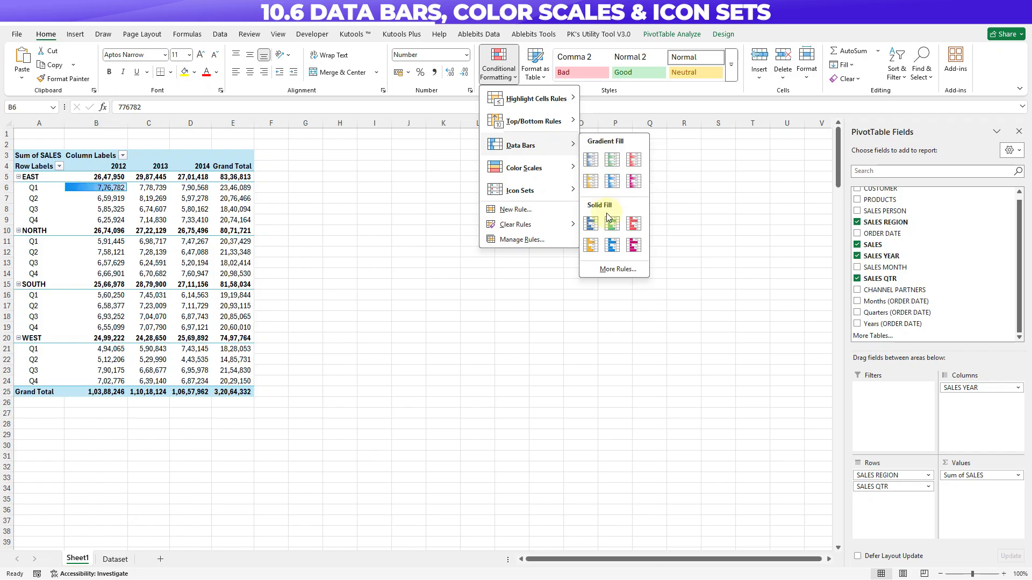
mouse_move(548, 192)
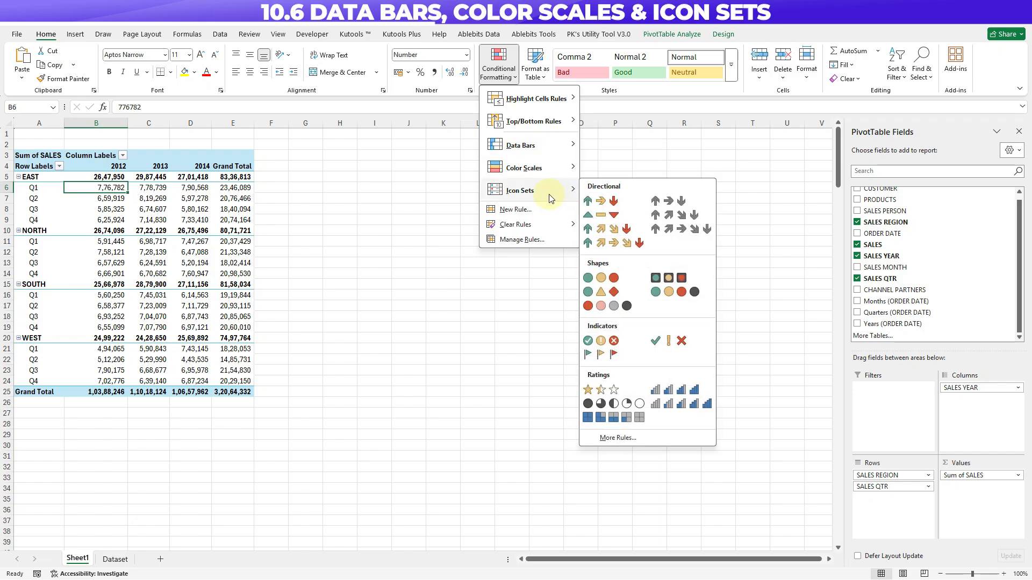
click(593, 203)
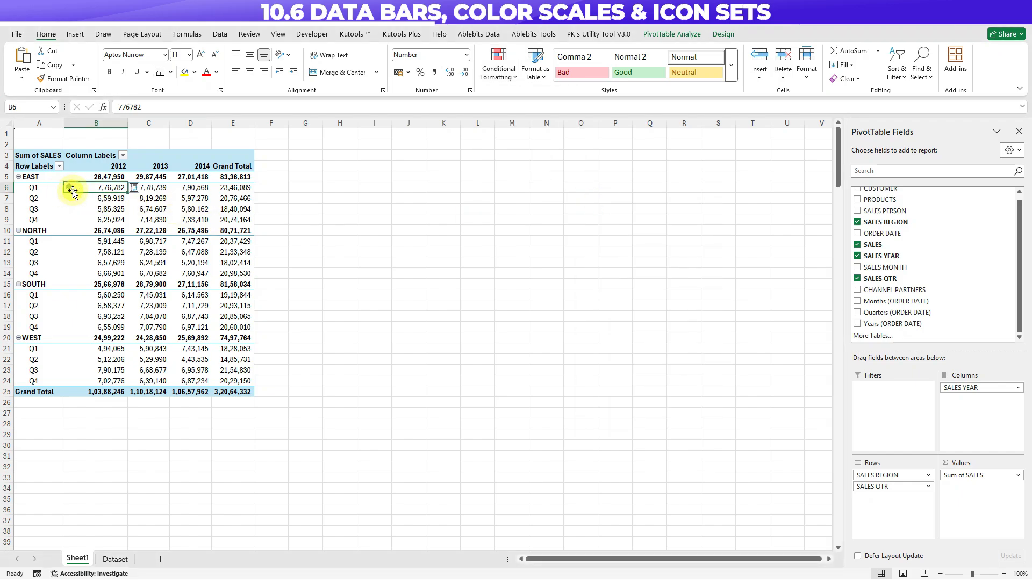
click(134, 187)
click(152, 239)
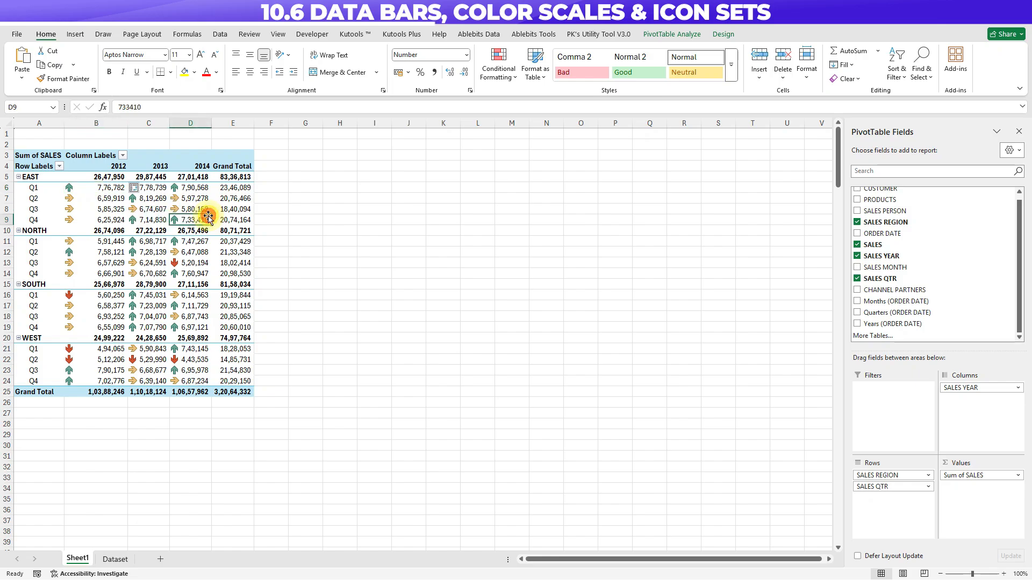
Step: Examine the arrow icons for EAST Q1 and Q2, NORTH Q3, and WEST Q1 and Q2, selecting their sales values
drag(85, 185, 190, 186)
drag(71, 201, 189, 199)
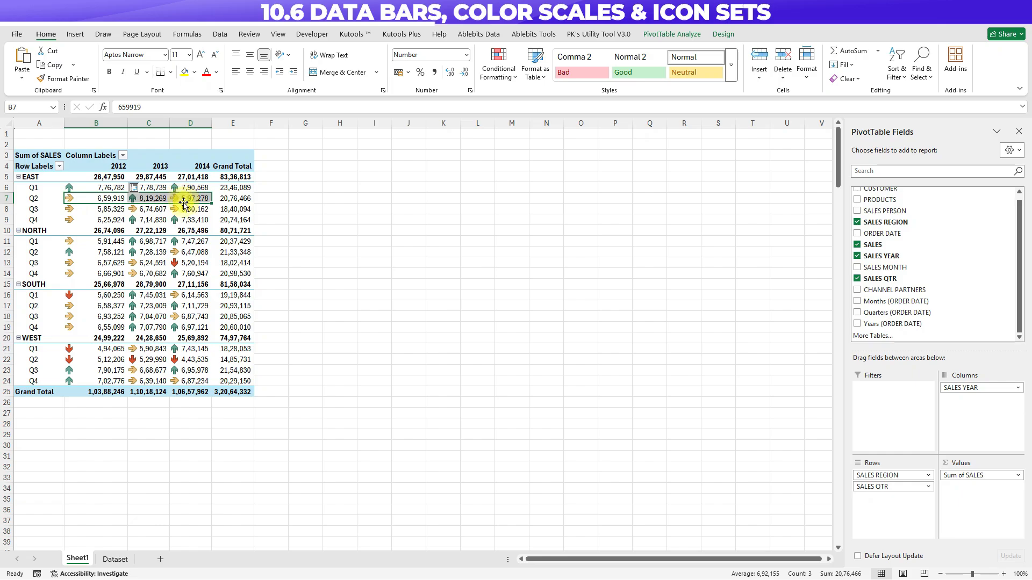
click(69, 263)
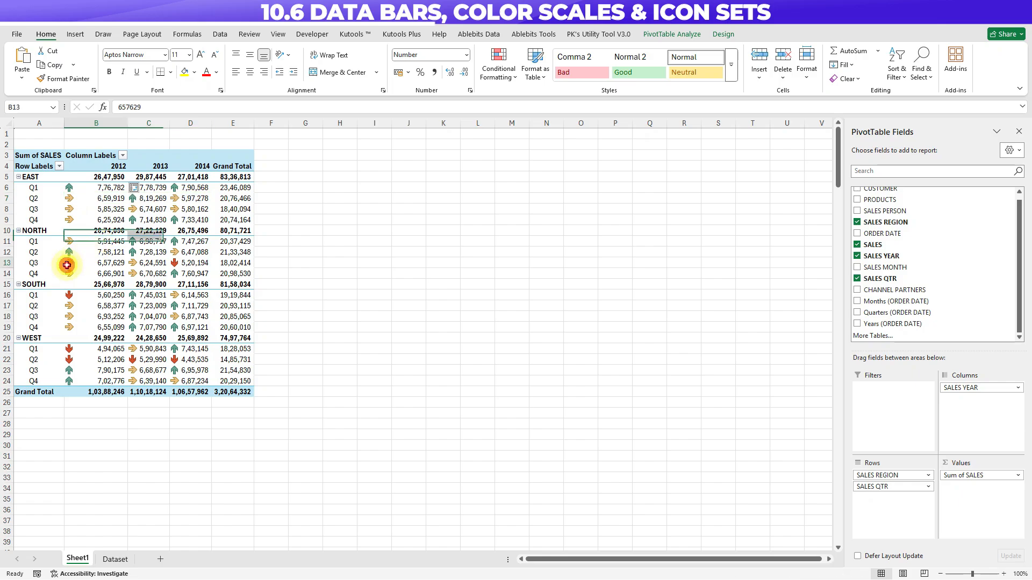
drag(78, 349, 109, 356)
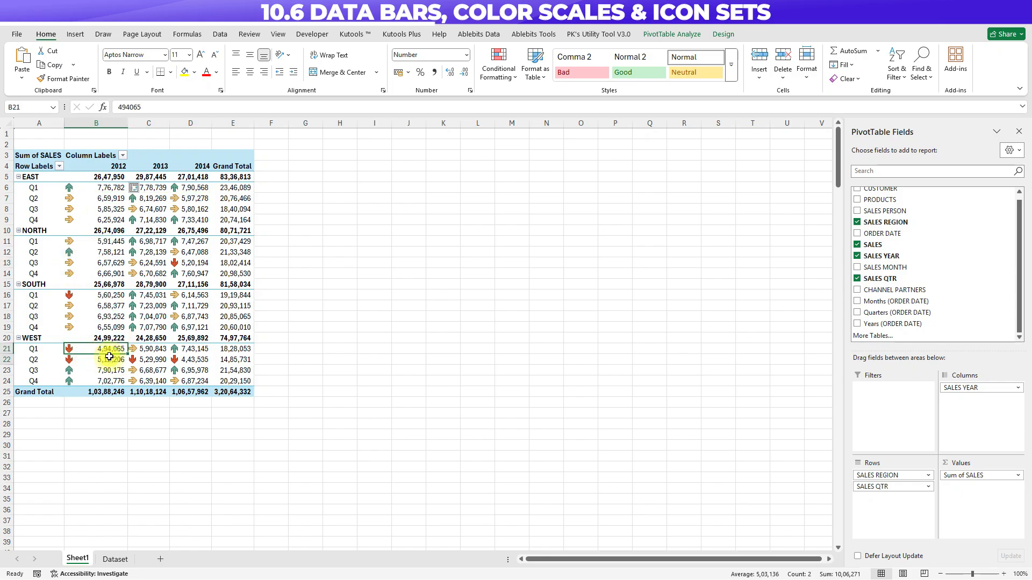
ctrl+click(153, 359)
ctrl+click(188, 360)
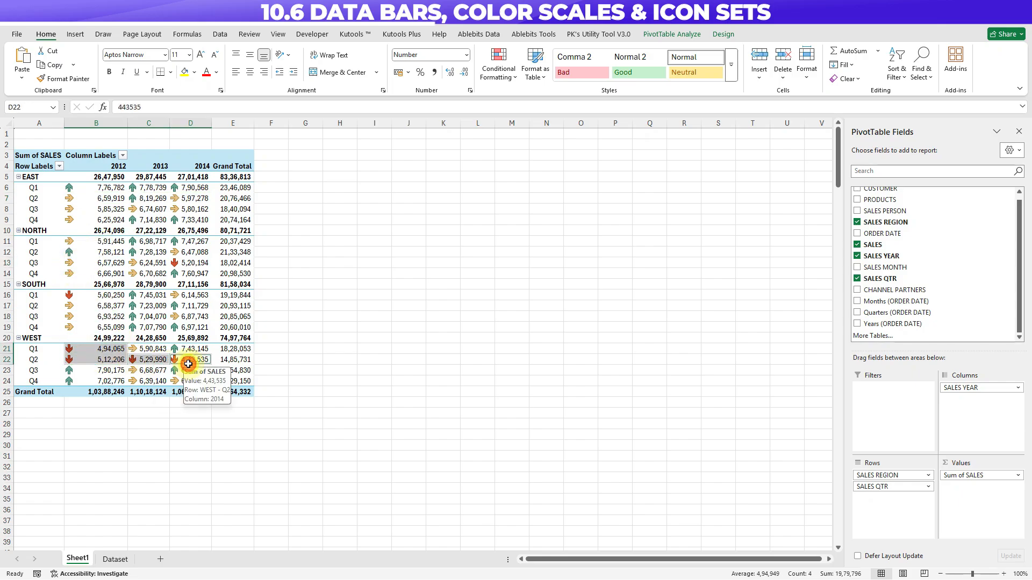
ctrl+click(188, 263)
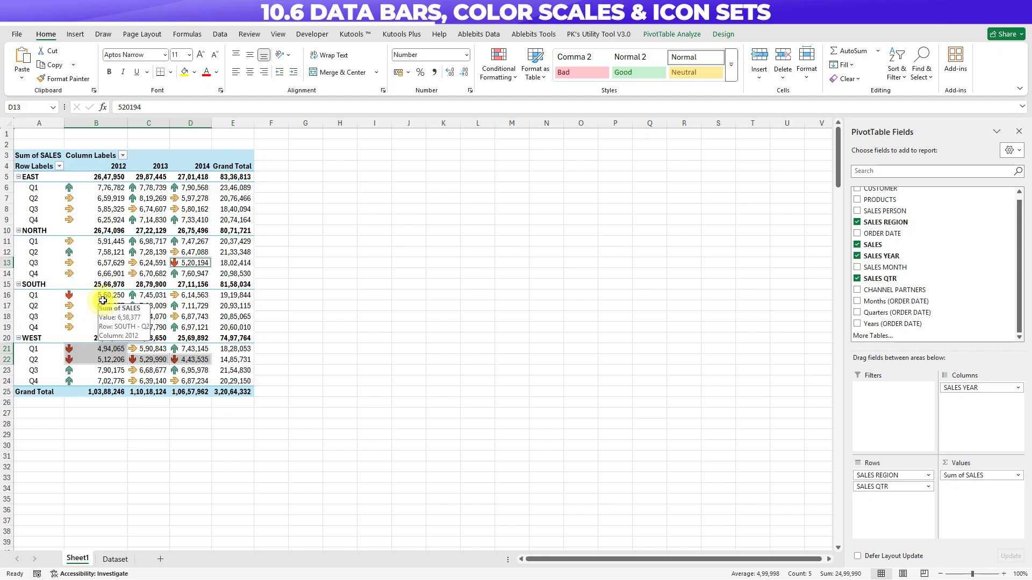
Step: Clear the icon set rule from this PivotTable with the EAST Q2 2013 value in C7 selected
click(153, 198)
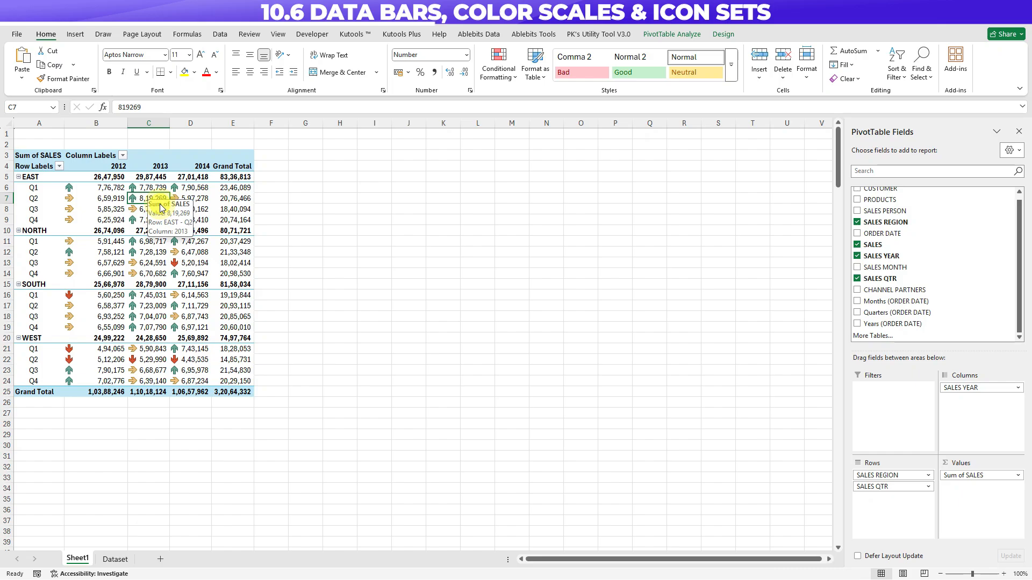
click(495, 67)
mouse_move(559, 224)
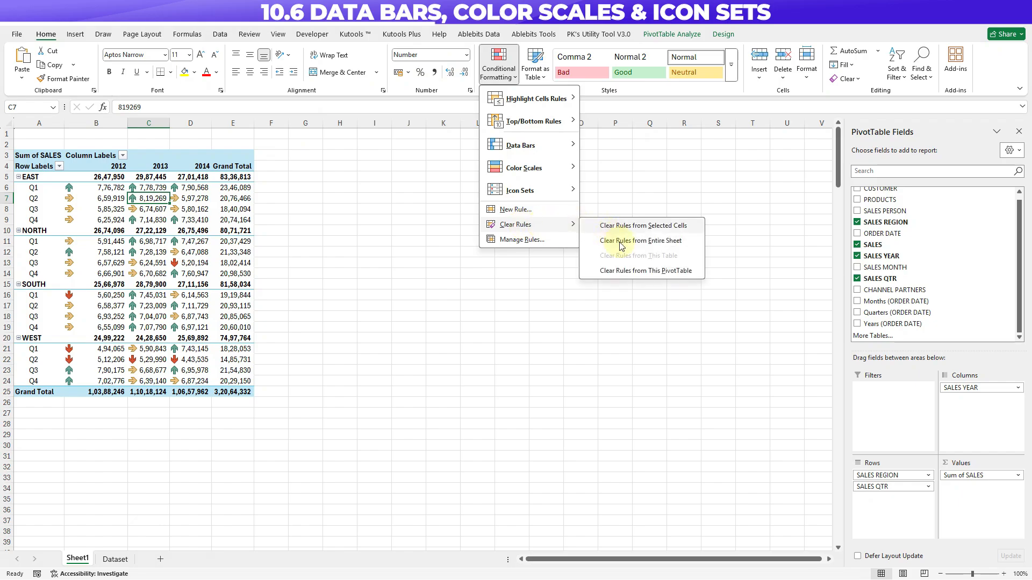
click(636, 269)
Step: Start a custom icon set rule from C7, applied to all cells showing 'Sum of SALES' values for 'SALES QTR' and 'SALES YEAR'
click(499, 67)
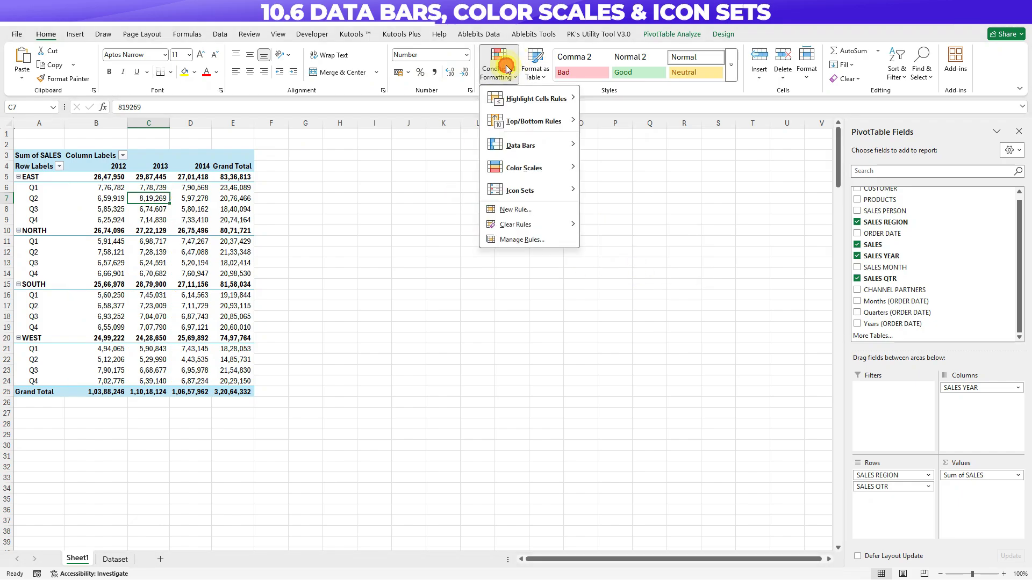
mouse_move(524, 197)
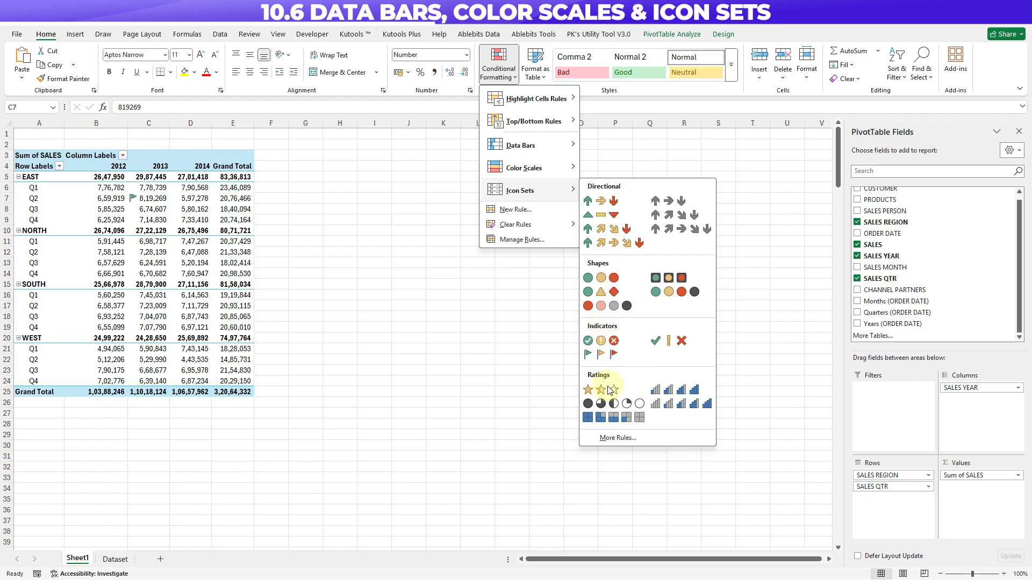
click(623, 438)
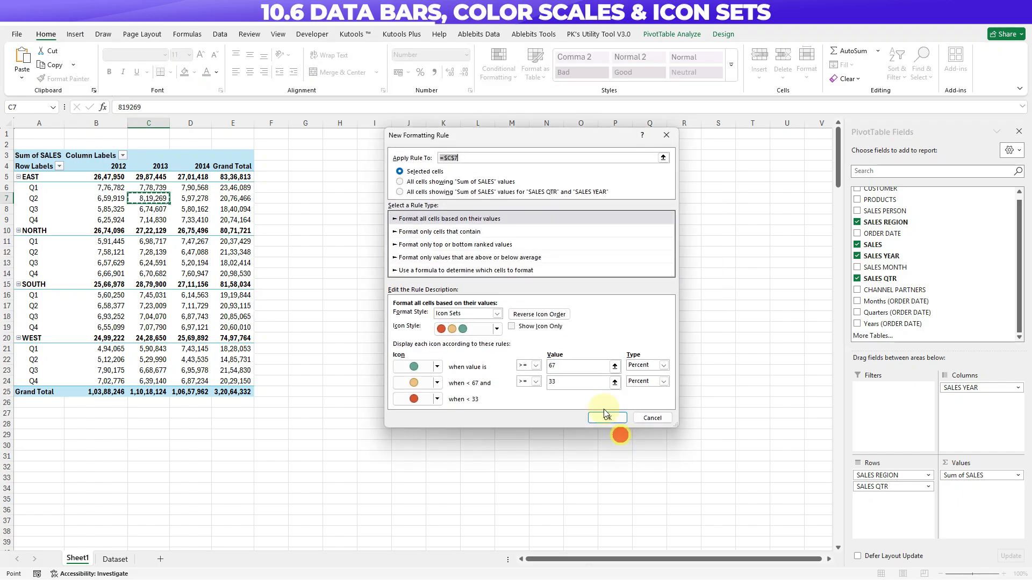
drag(490, 144, 500, 142)
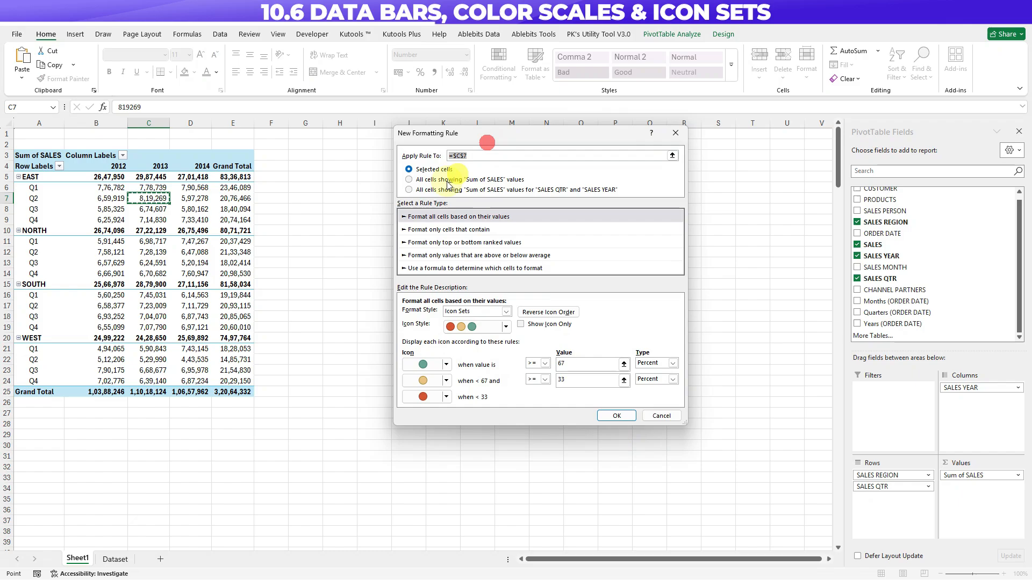
click(409, 190)
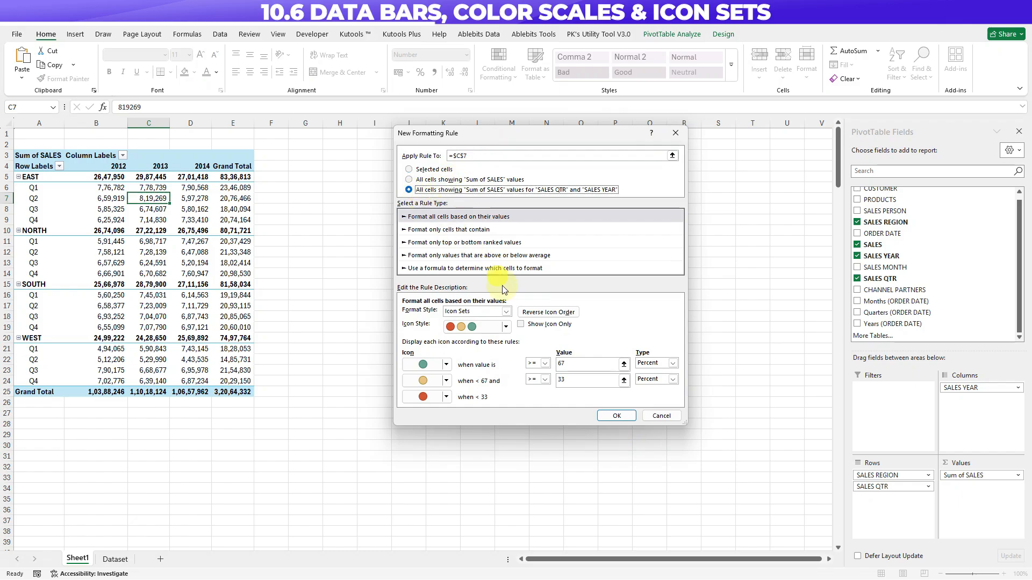
Step: Try the 3-Color Scale format style for the new rule and return it to Icon Sets
click(506, 311)
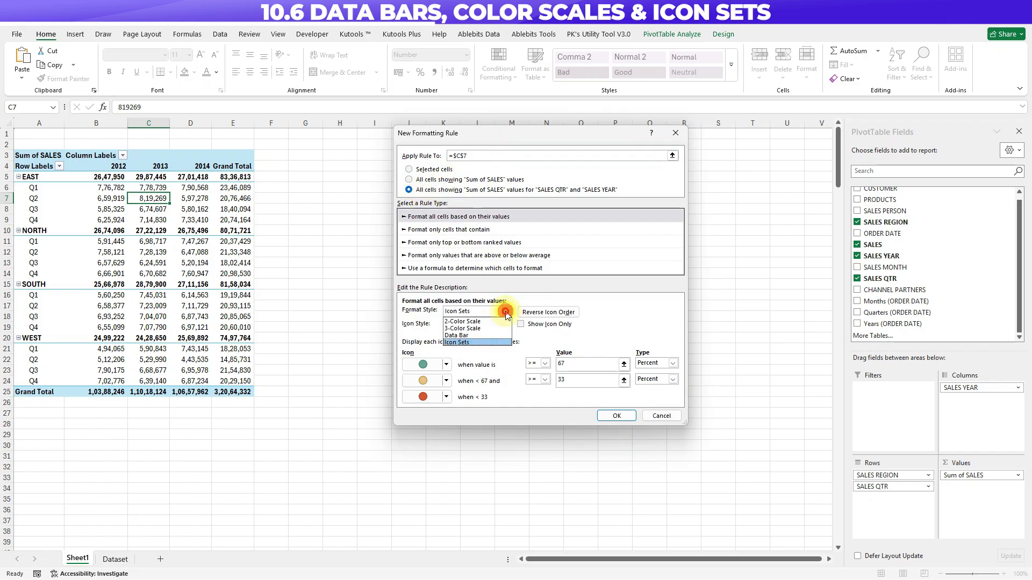
click(473, 329)
click(505, 312)
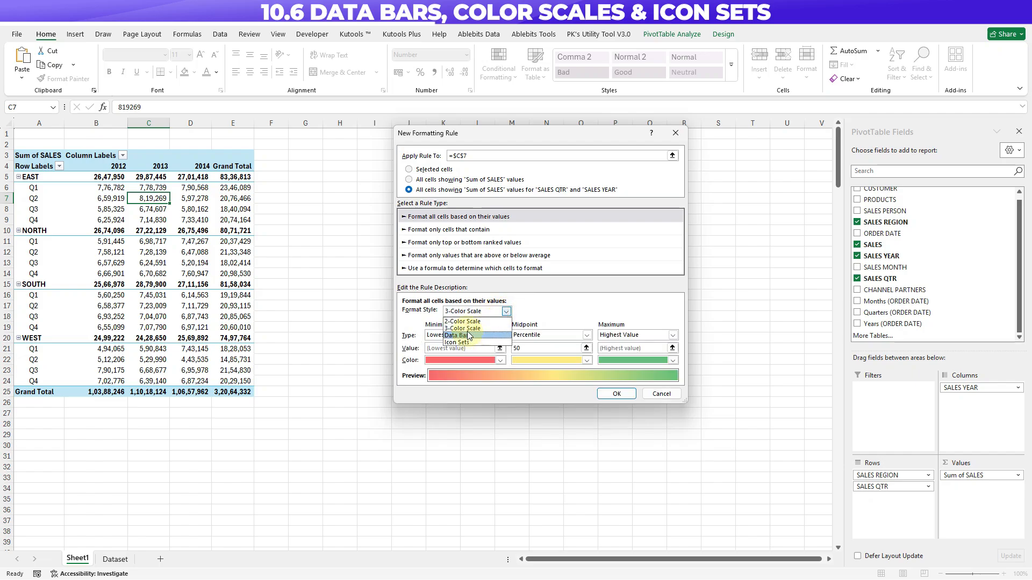
click(466, 343)
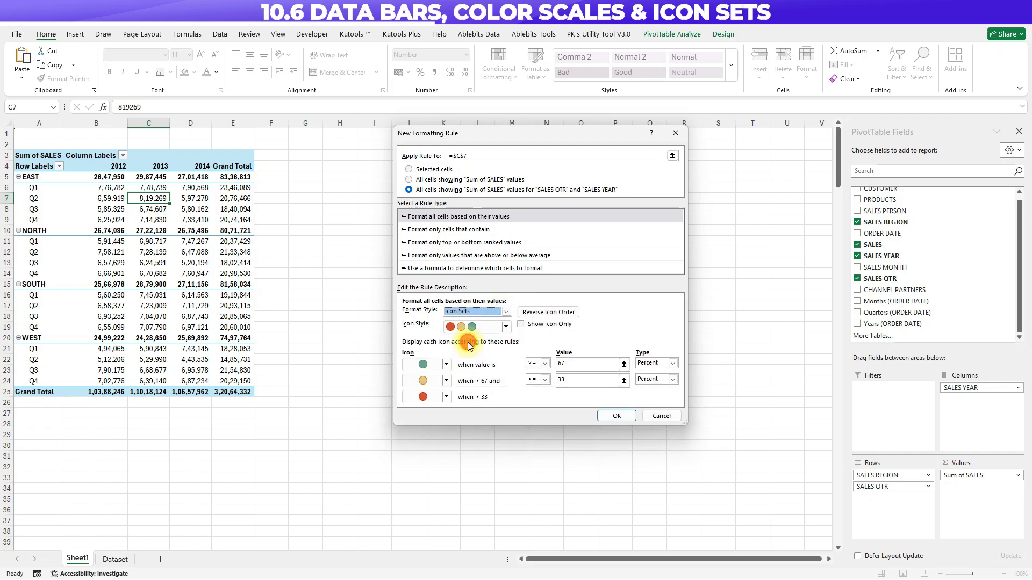
Step: Browse the available icon styles and choose the colored three-arrow style for the rule
click(494, 327)
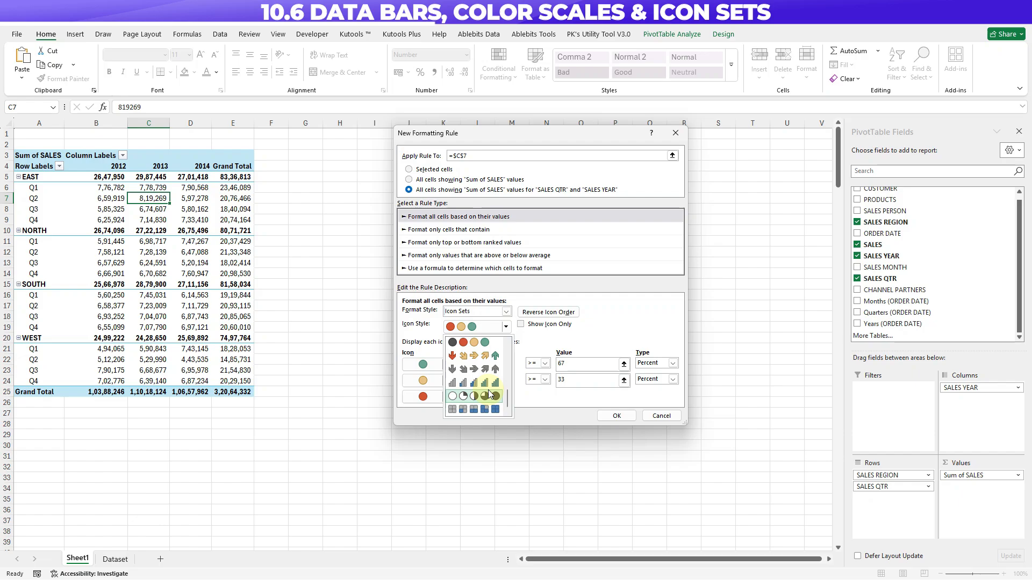
scroll(484, 381, up, 5)
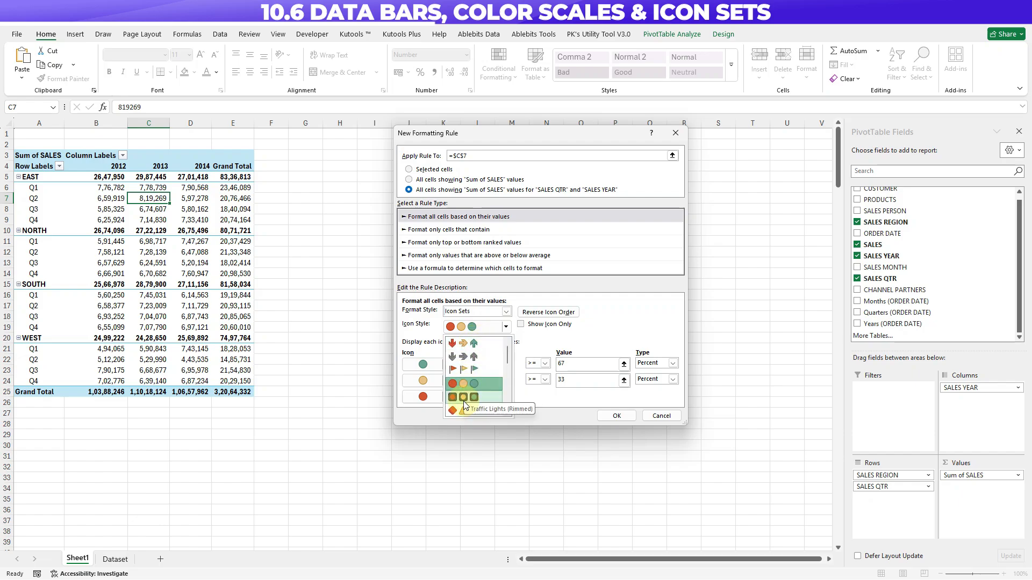
scroll(465, 406, down, 3)
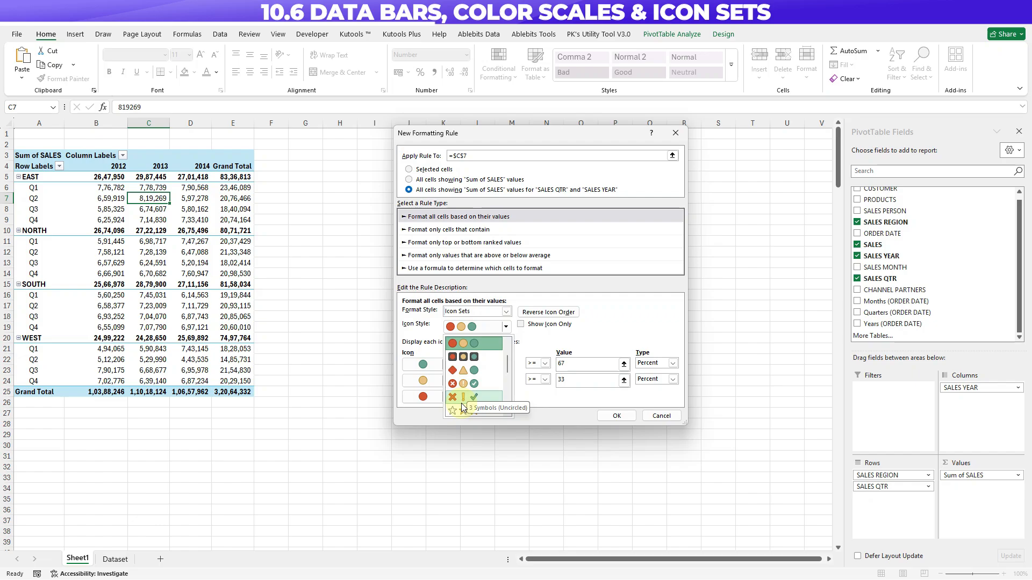
scroll(468, 384, down, 2)
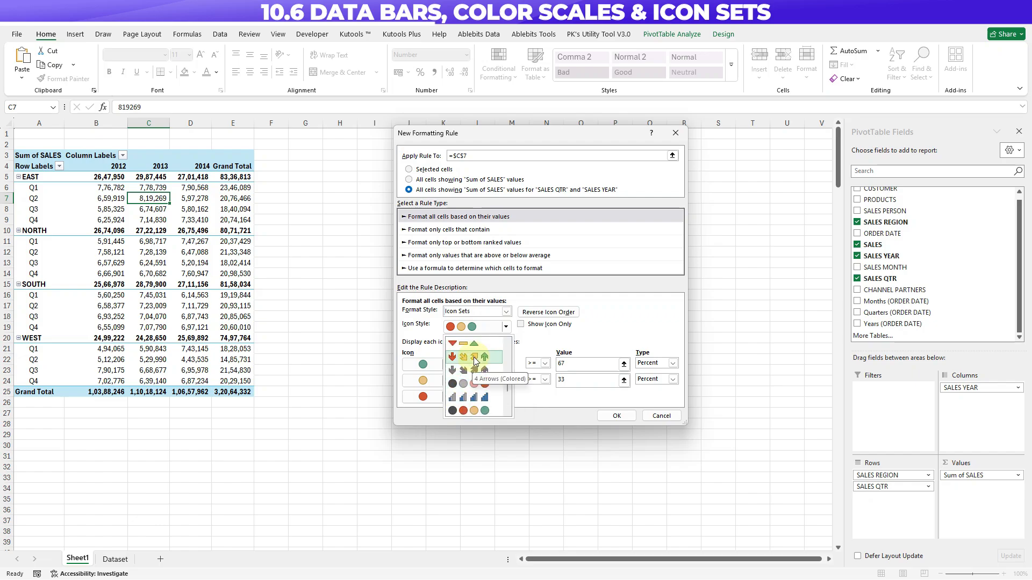
scroll(475, 361, up, 3)
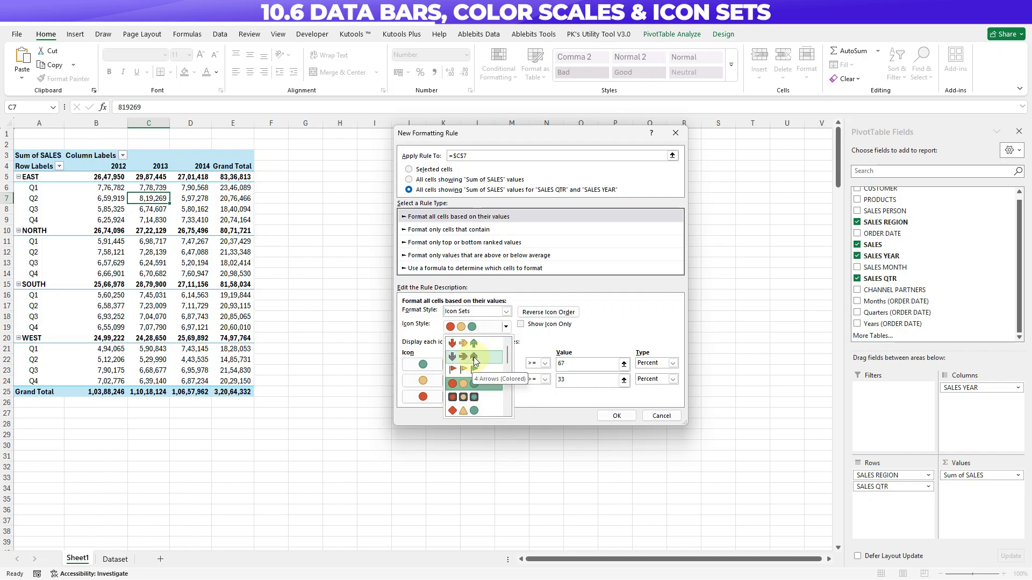
click(463, 344)
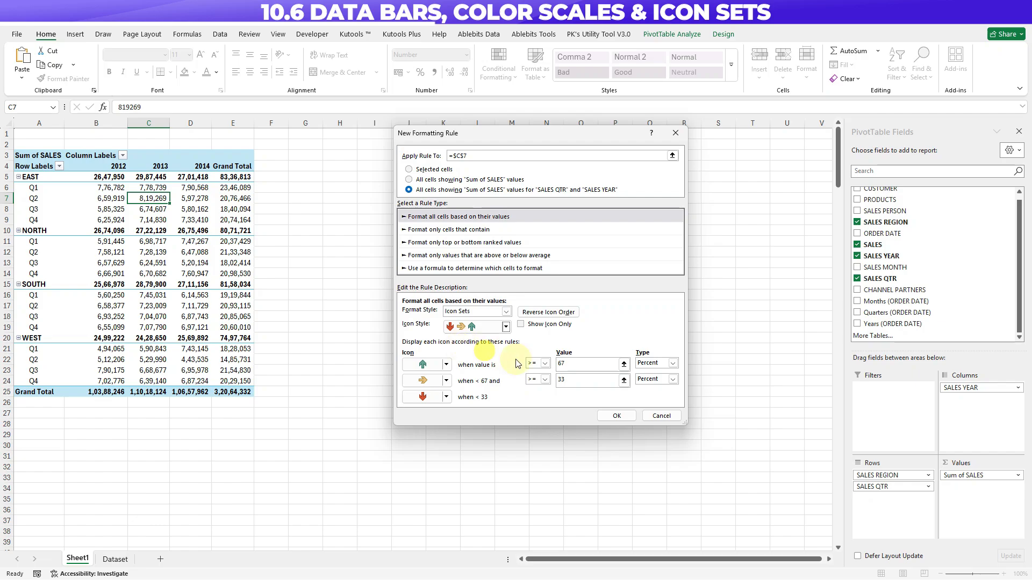
Step: Set the green up arrow's threshold type to Number with a value of 700000
click(661, 364)
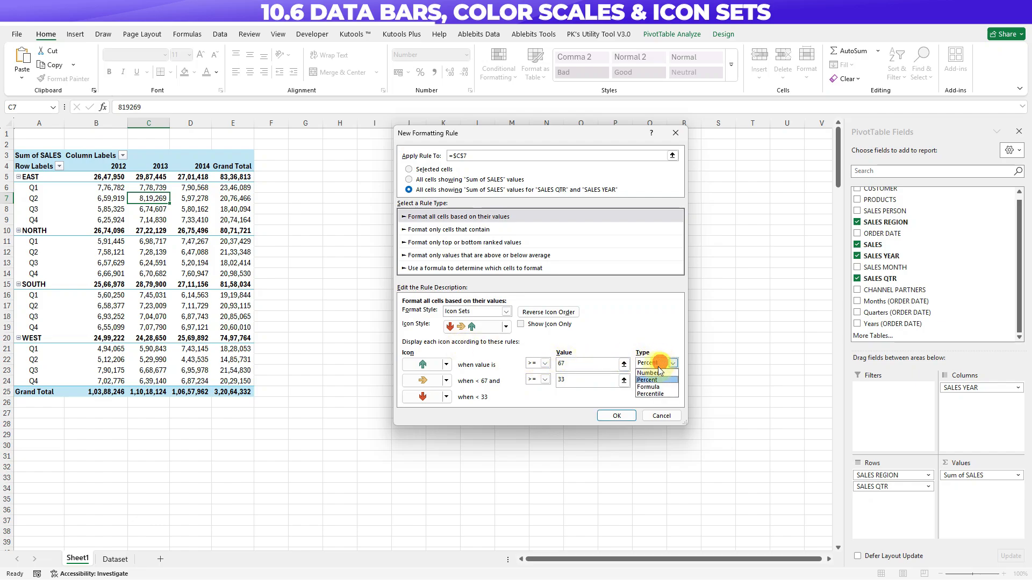
click(651, 372)
click(592, 363)
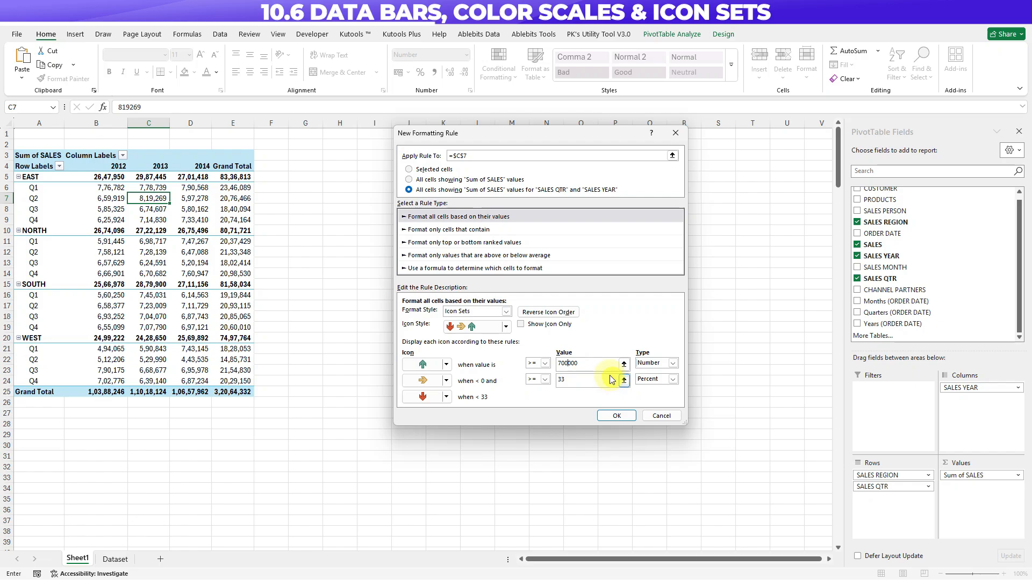
Step: Copy the green arrow's threshold into the yellow arrow's value and change it to 500000
drag(591, 364, 556, 365)
key(ctrl+c)
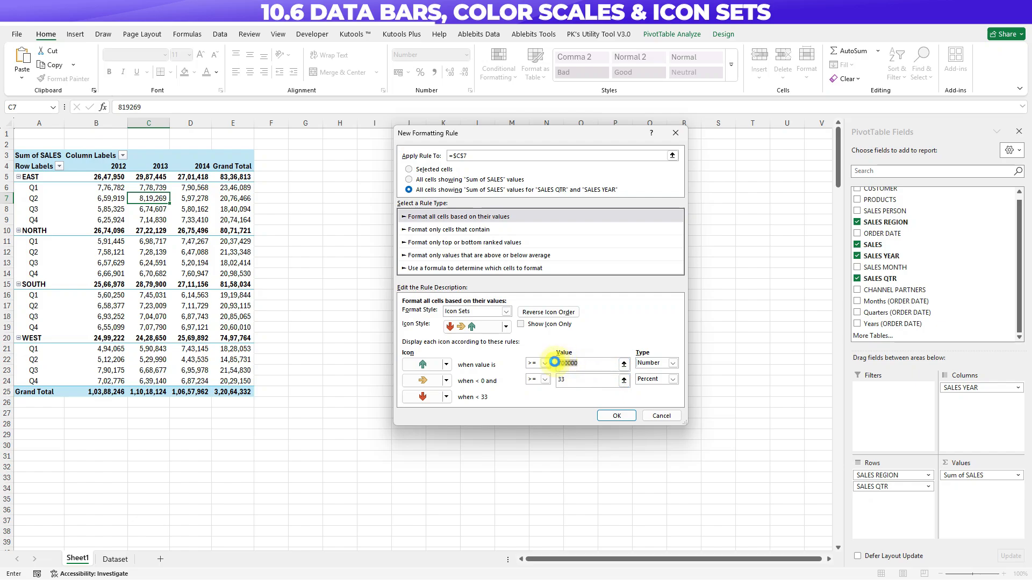
click(576, 381)
key(BackSpace)
key(BackSpace)
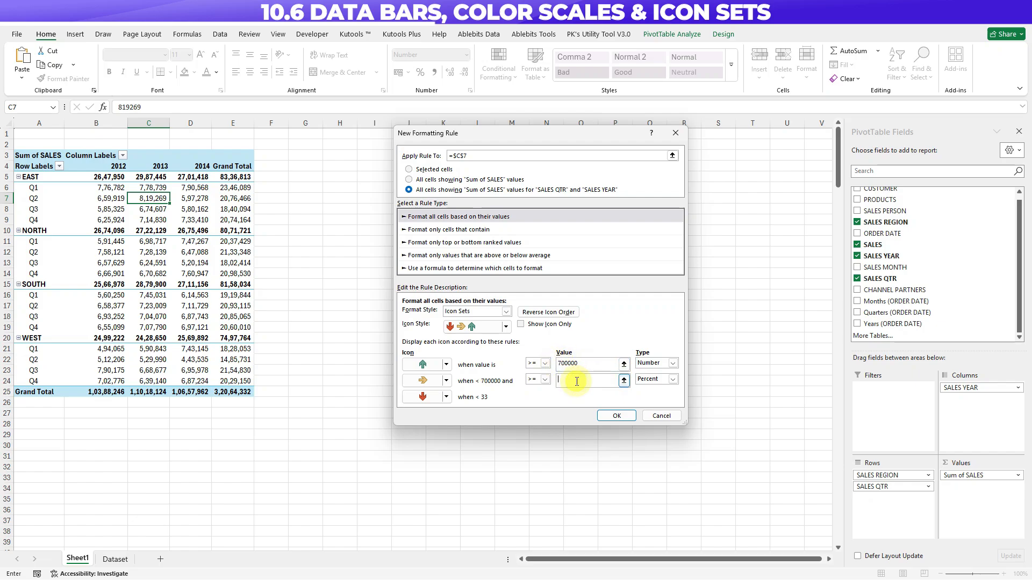
key(ctrl+v)
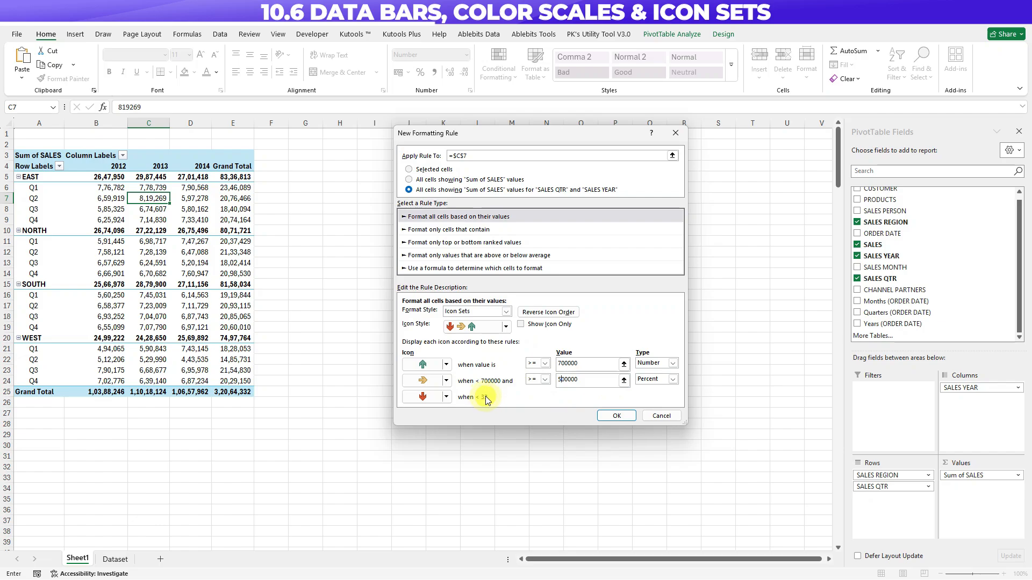
Step: Set the yellow arrow's threshold type to Number with a value of 500000 and apply the icon set rule
click(652, 379)
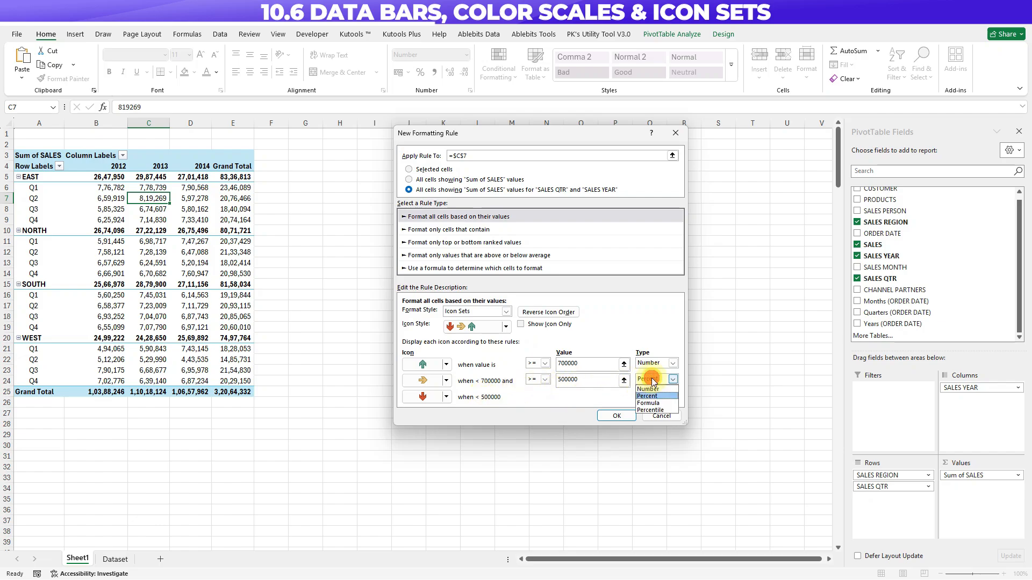
click(651, 390)
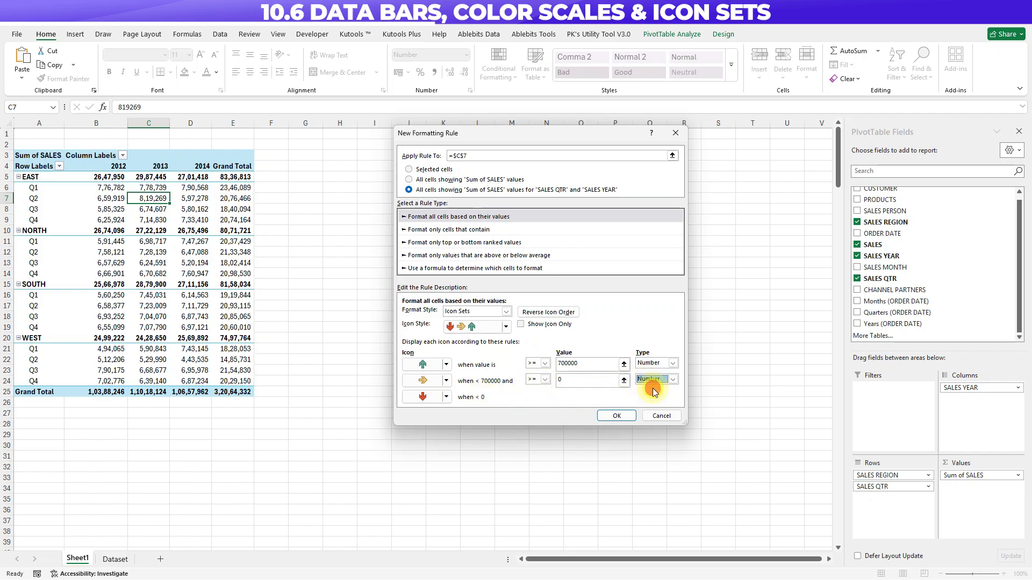
click(594, 377)
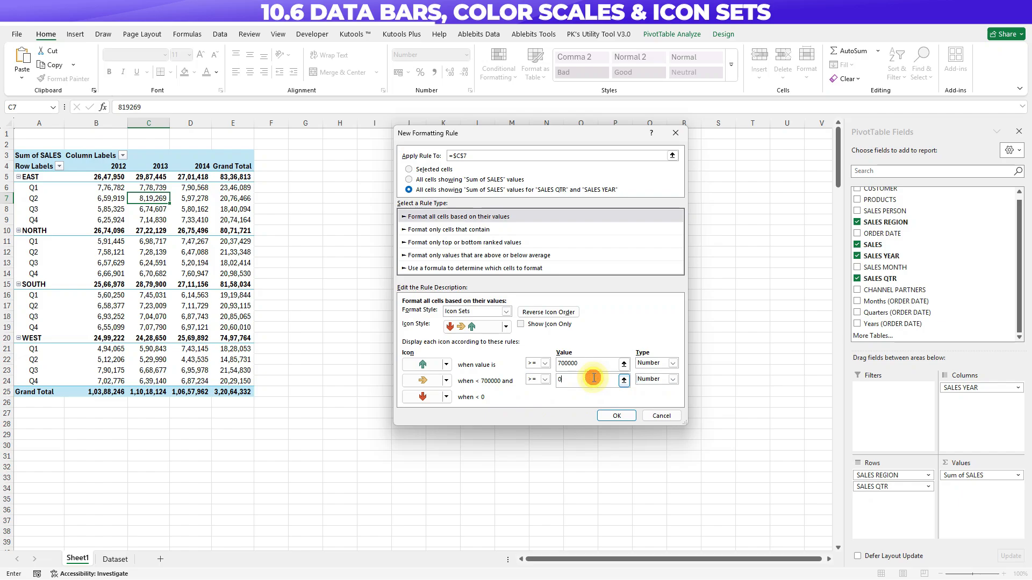
key(BackSpace)
text(700000)
click(562, 380)
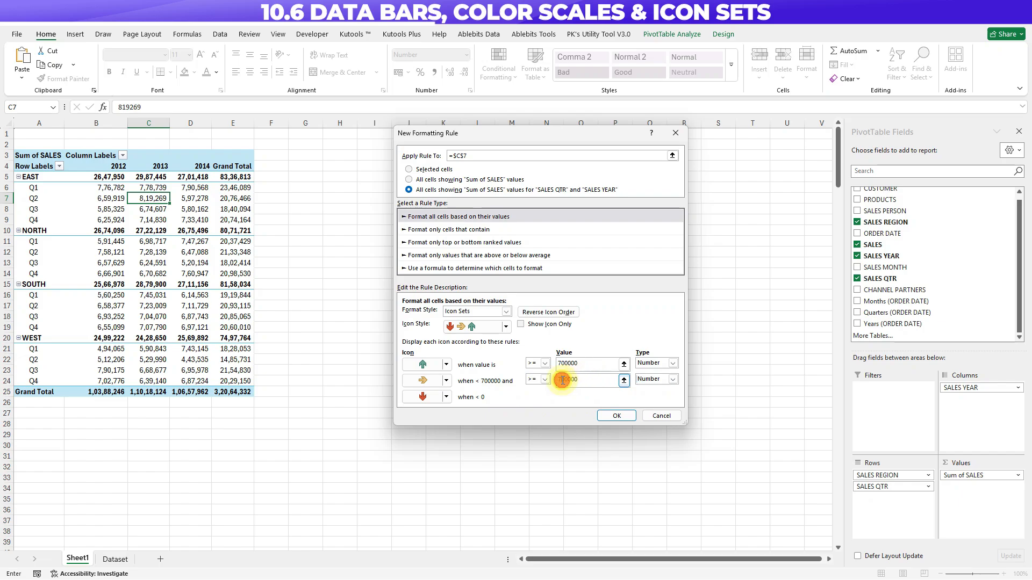
key(BackSpace)
text(5)
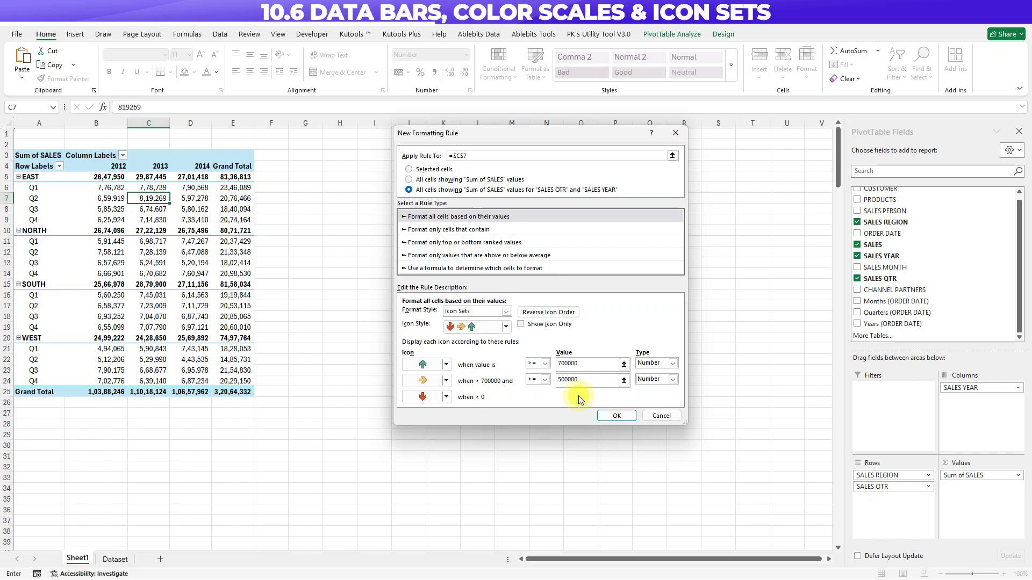
click(617, 416)
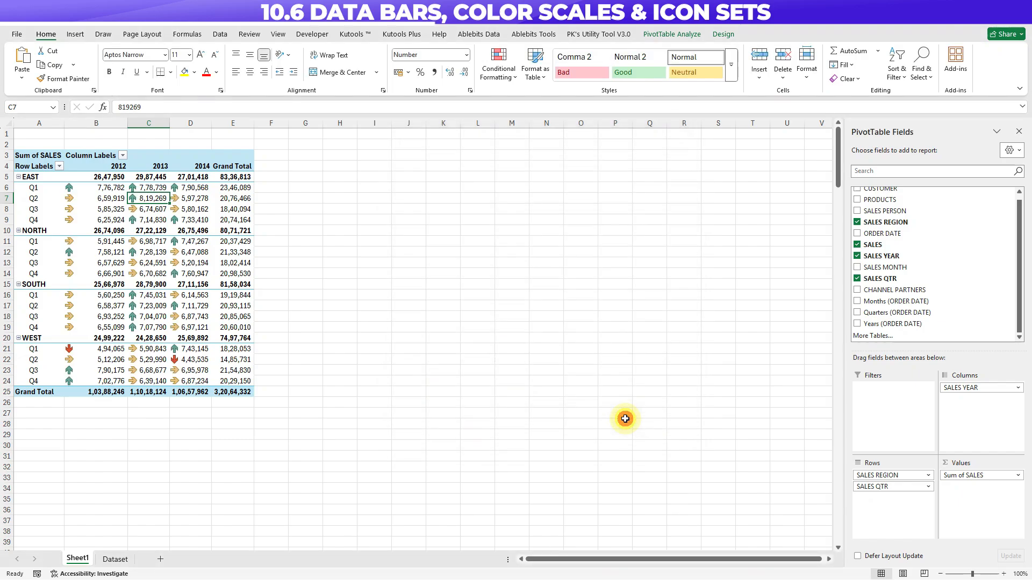
Step: Make the WEST Q1 2012 value in B21 and the WEST Q2 2014 value in D22 bold
click(113, 351)
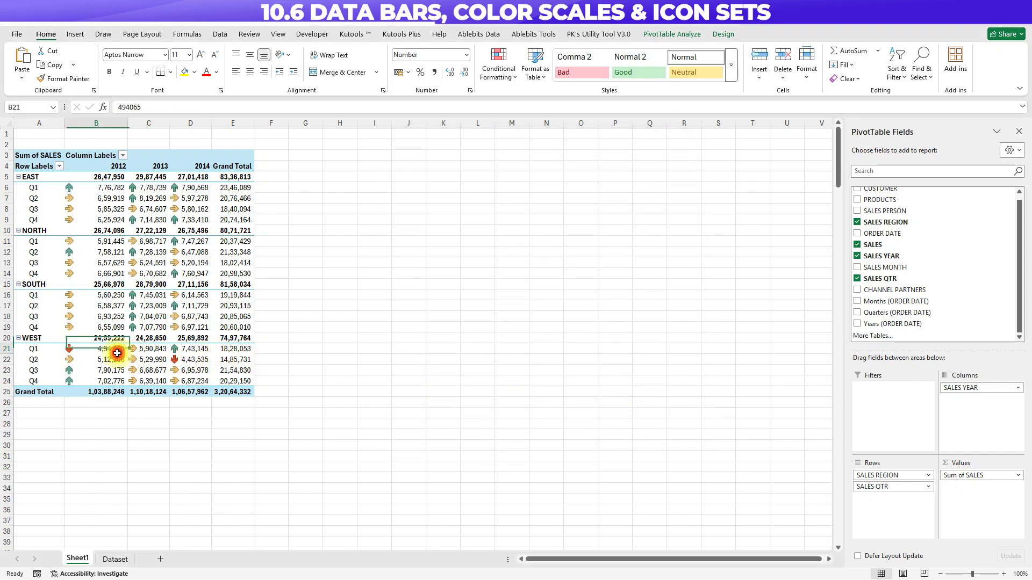
shift+click(193, 359)
click(193, 360)
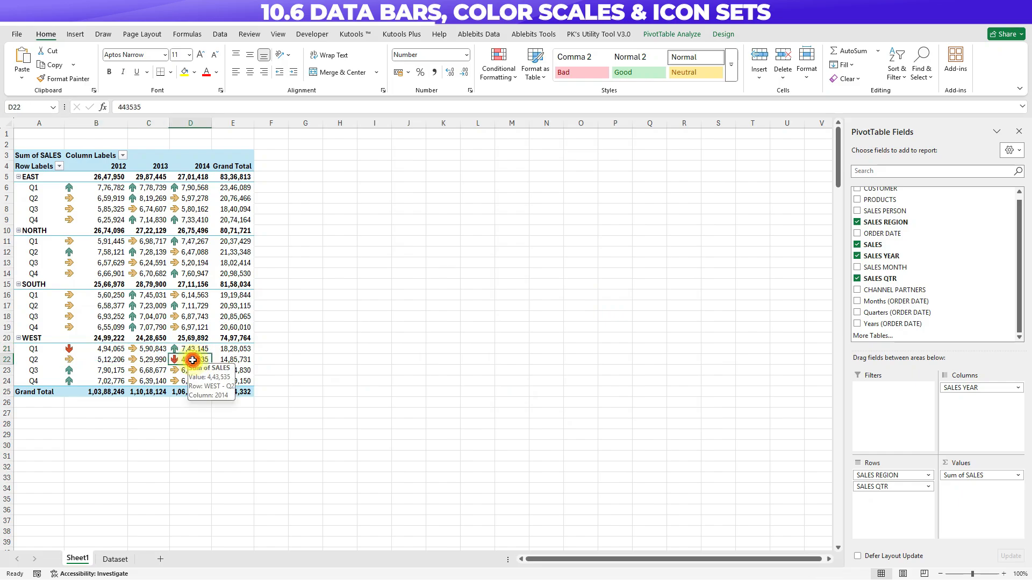
ctrl+click(109, 350)
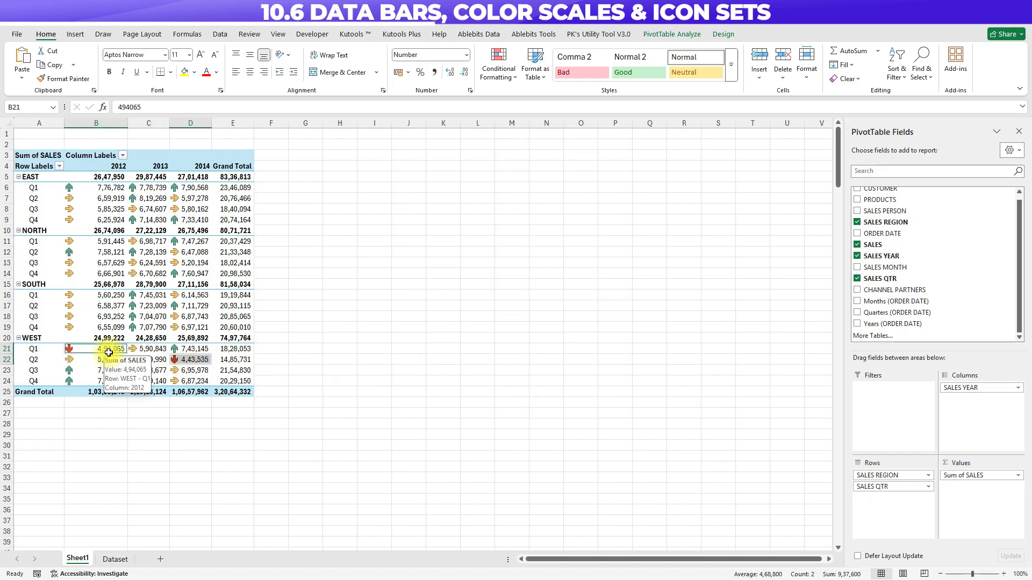
key(ctrl+b)
Step: Clear the conditional formatting rules from the PivotTable
click(203, 336)
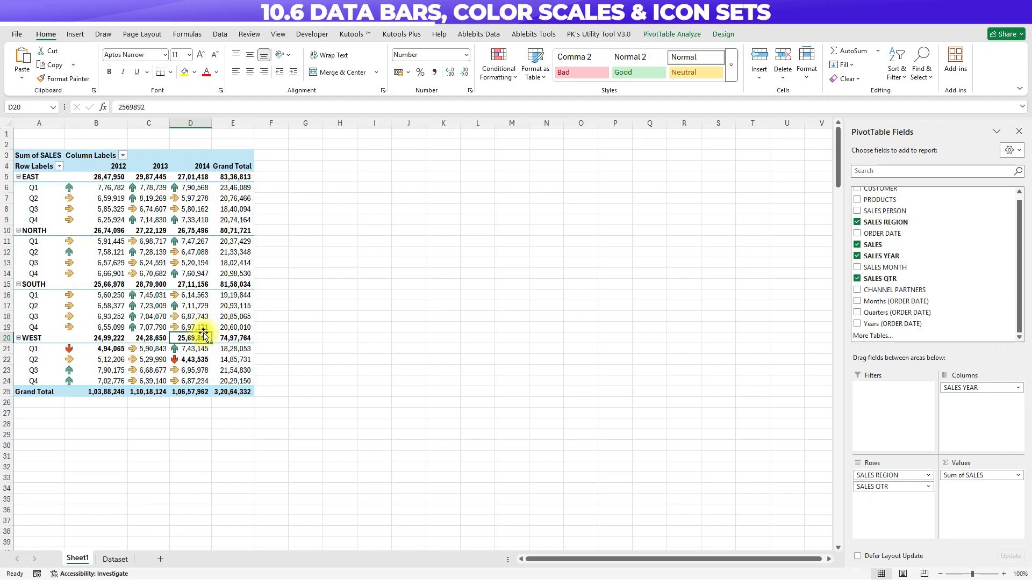
click(492, 67)
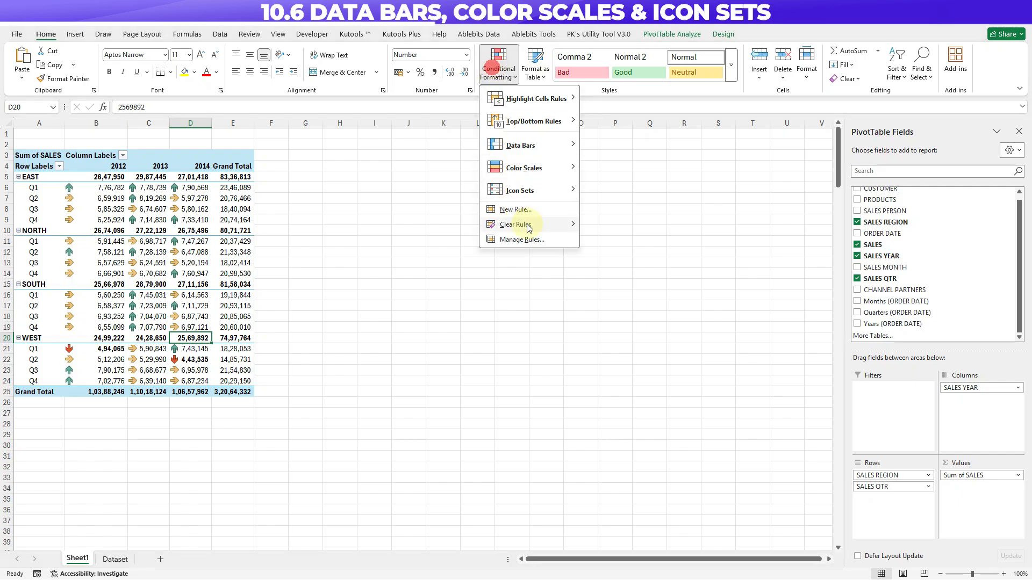
mouse_move(550, 225)
click(652, 270)
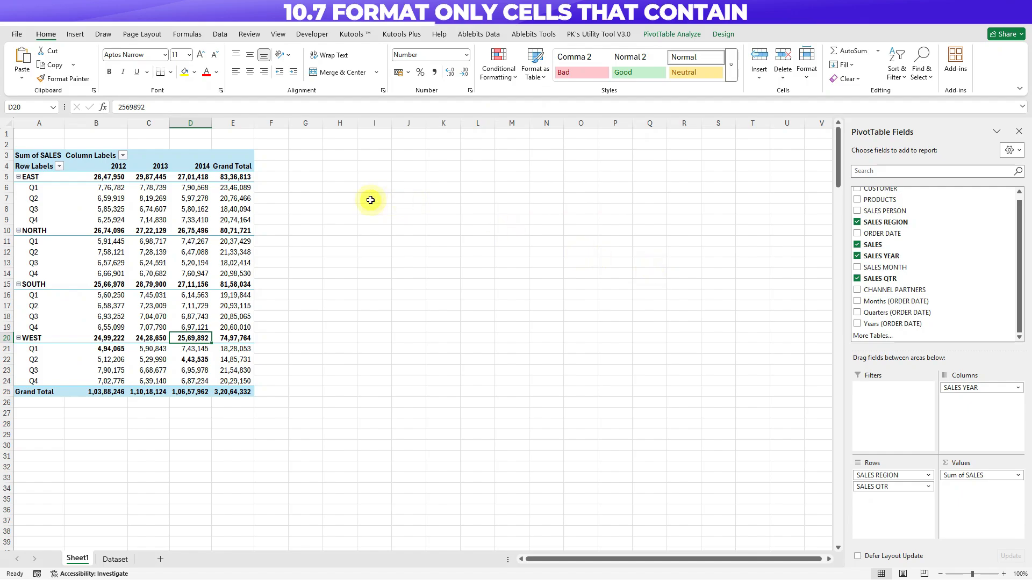
Step: Enter 7,00,000 in cell H5 as a reference value beside the PivotTable
click(337, 175)
text(7)
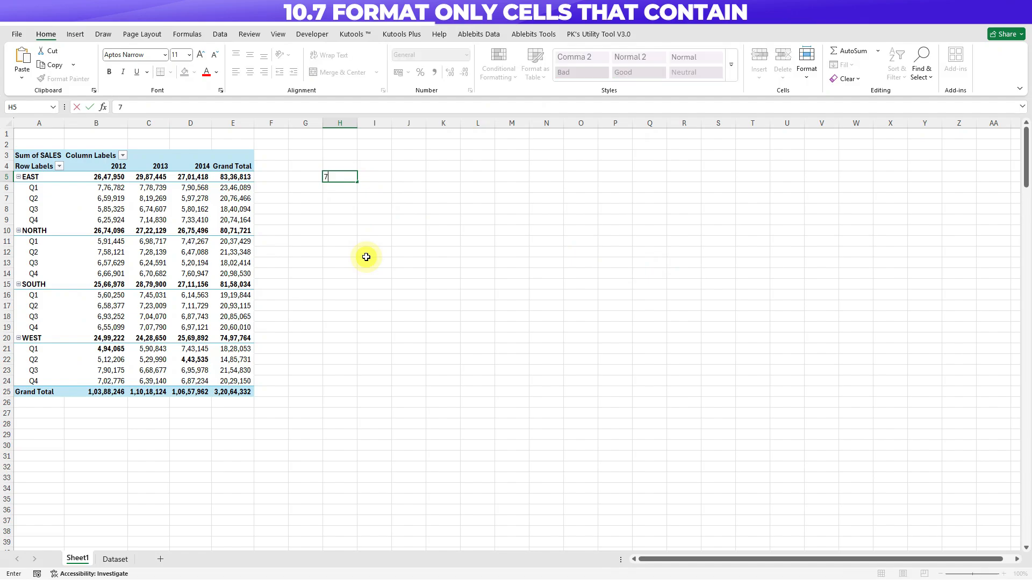
text(,00,000000)
key(Return)
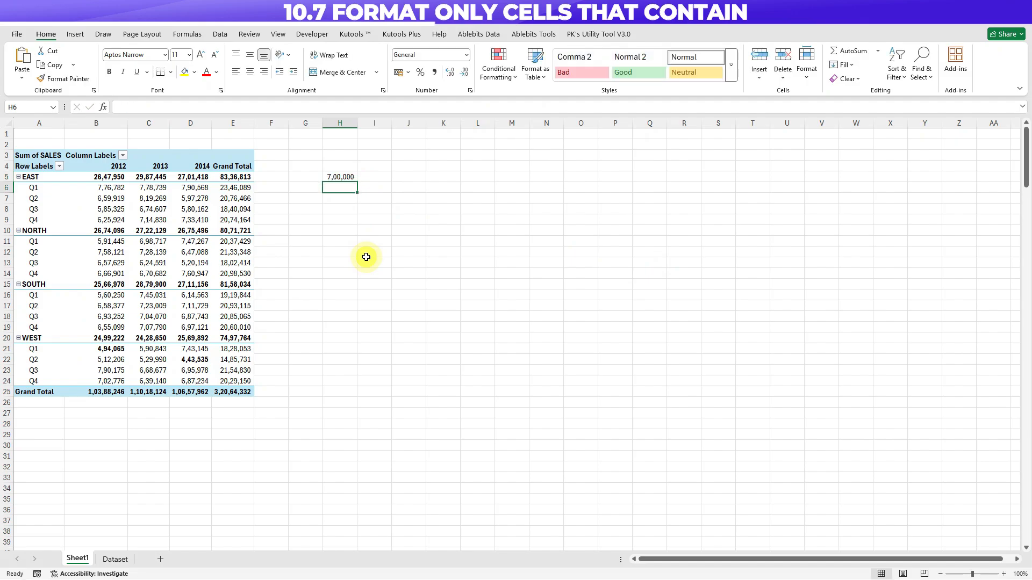
click(330, 177)
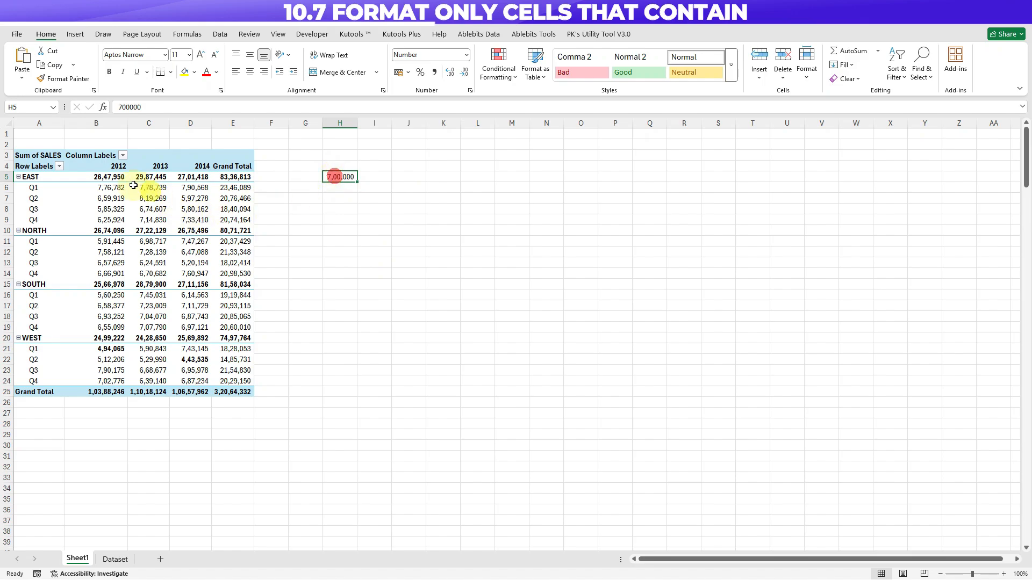
Step: Highlight values greater than $H$5 with Green Fill with Dark Green Text for all 'Sum of SALES' values by 'SALES QTR' and 'SALES YEAR'
drag(105, 187, 210, 385)
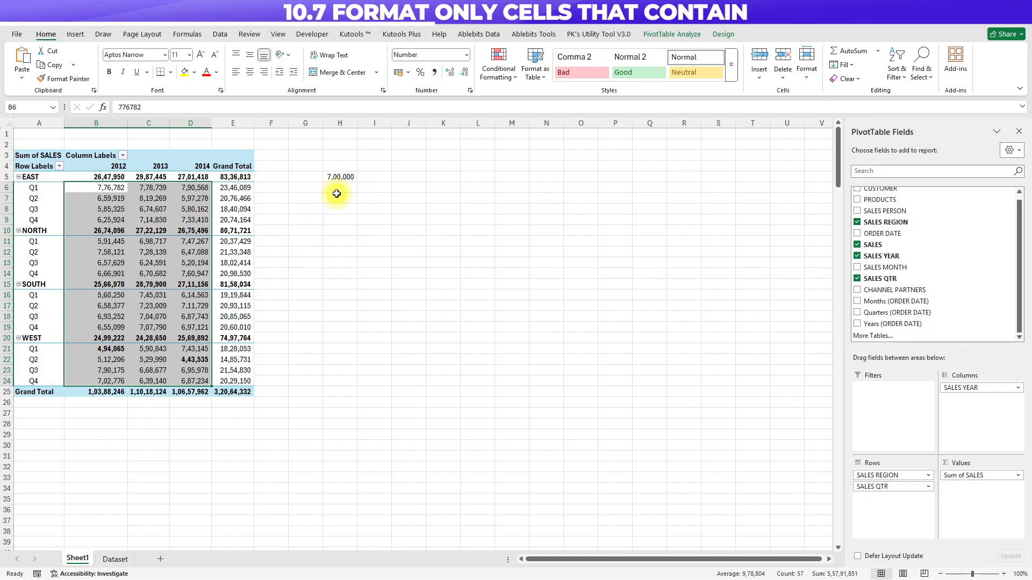
click(137, 203)
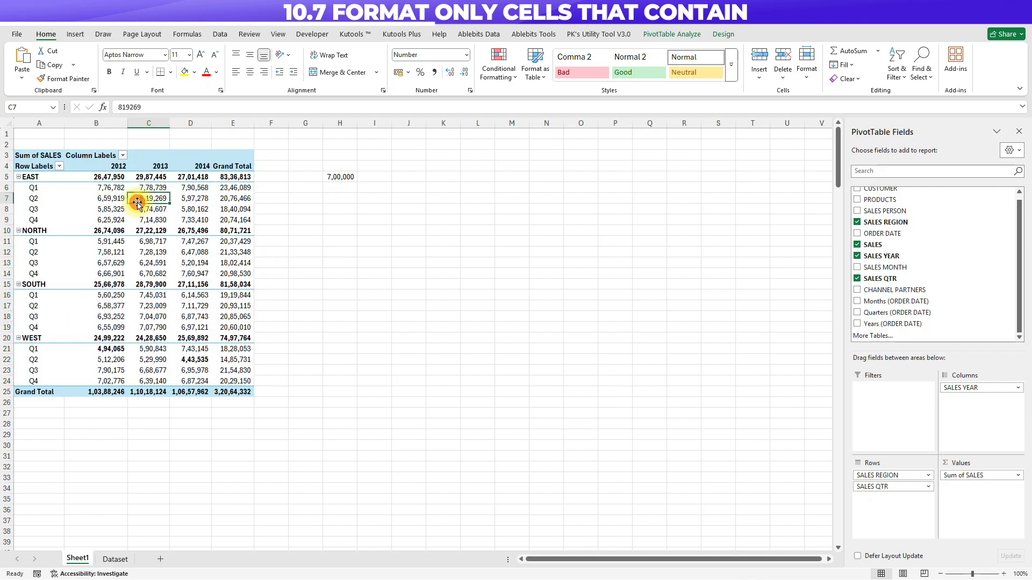
click(511, 74)
mouse_move(516, 98)
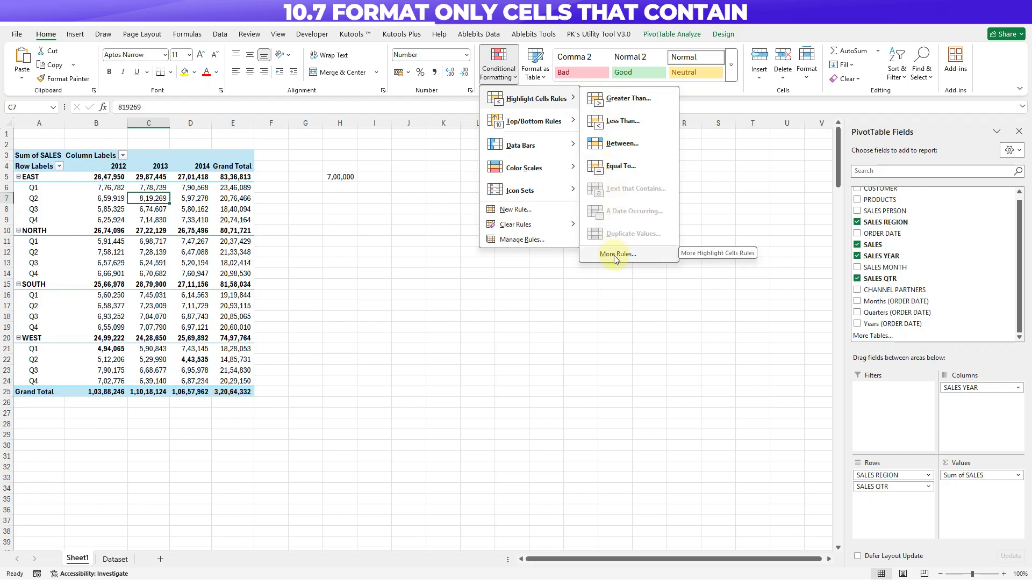
click(610, 100)
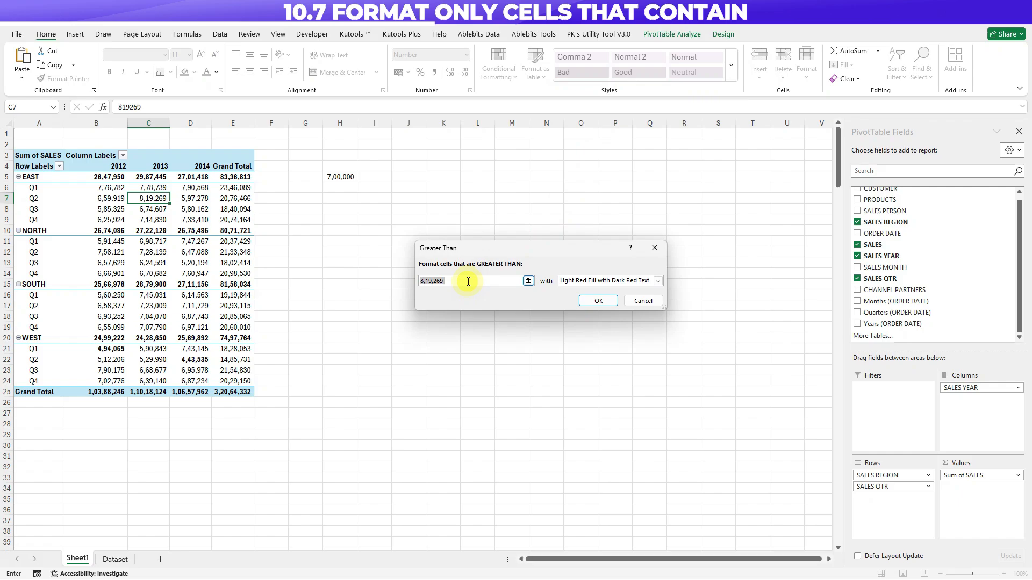
click(334, 178)
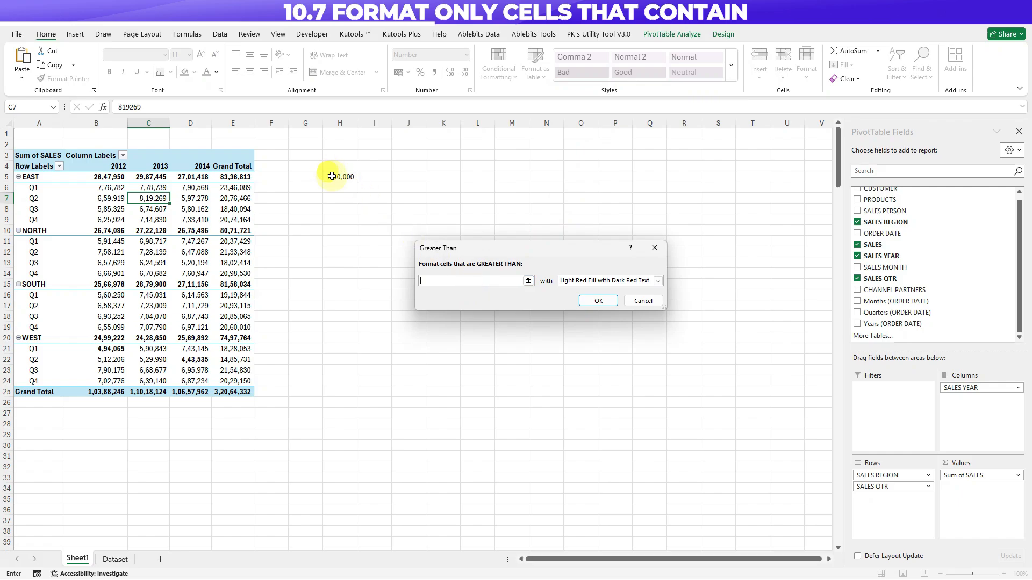
click(619, 281)
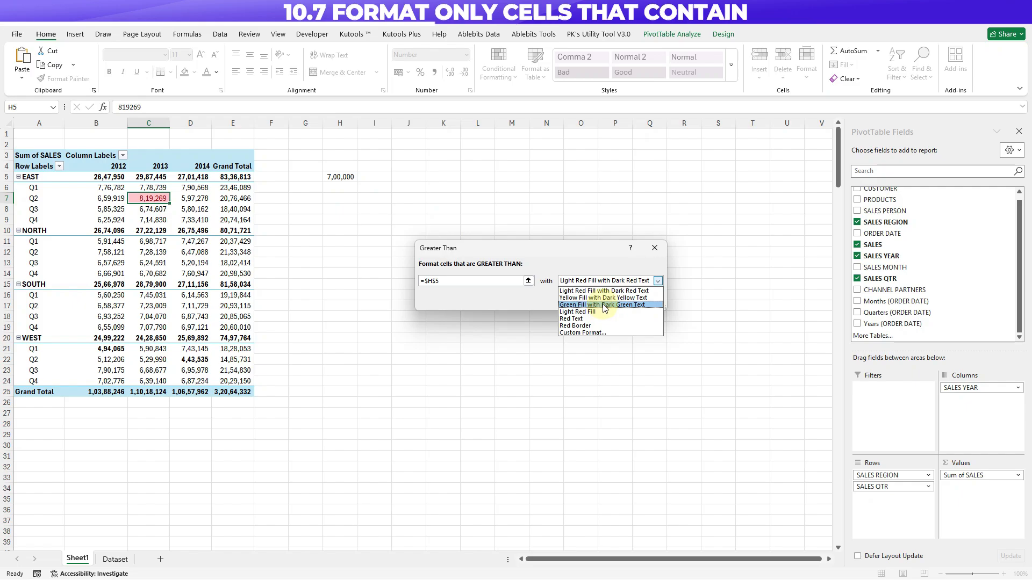
click(604, 304)
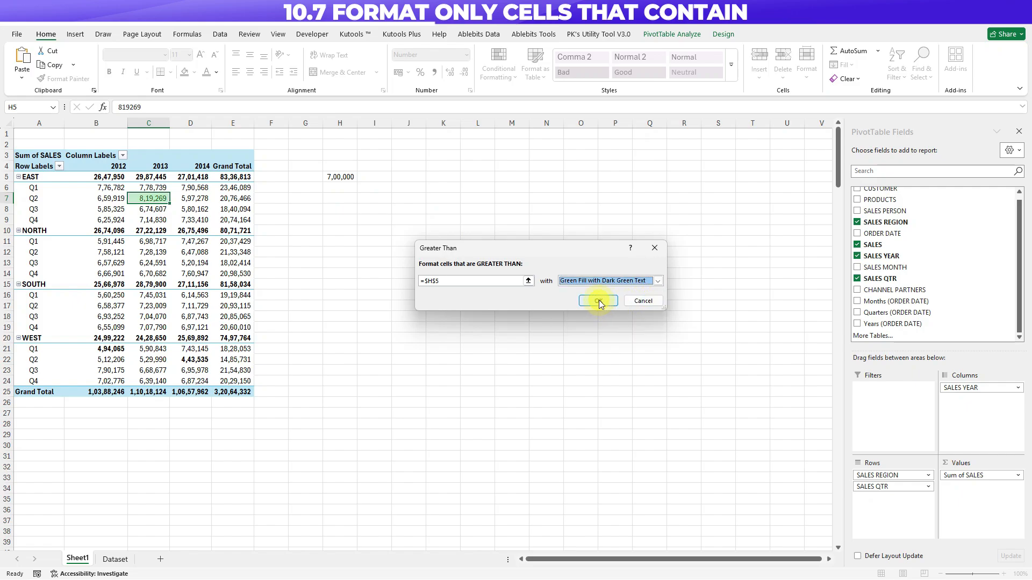
click(598, 301)
click(180, 200)
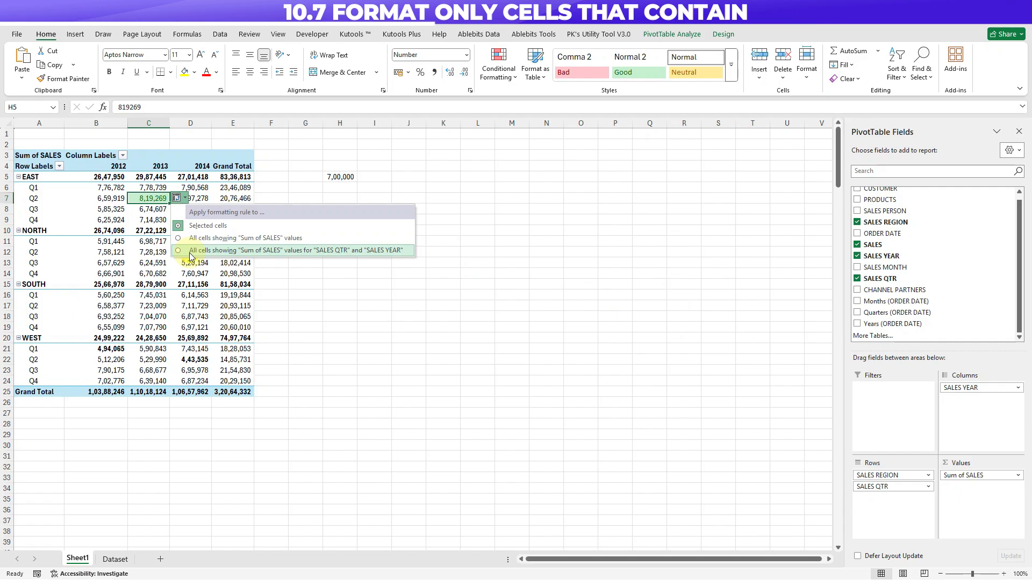
click(191, 253)
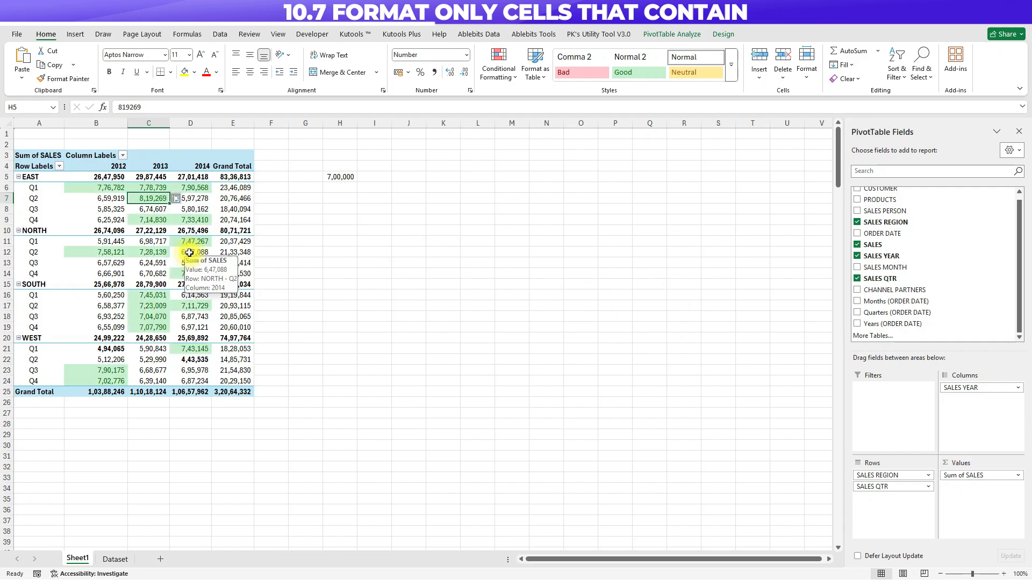
Step: Change the reference value in H5 to 8,00,000 and check which PivotTable cells are highlighted
click(349, 176)
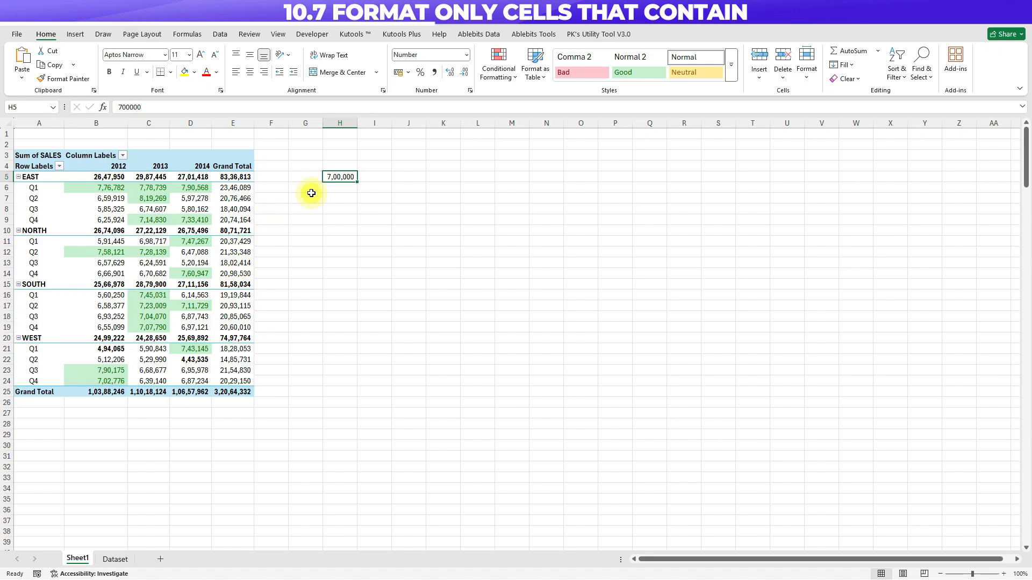
text(8)
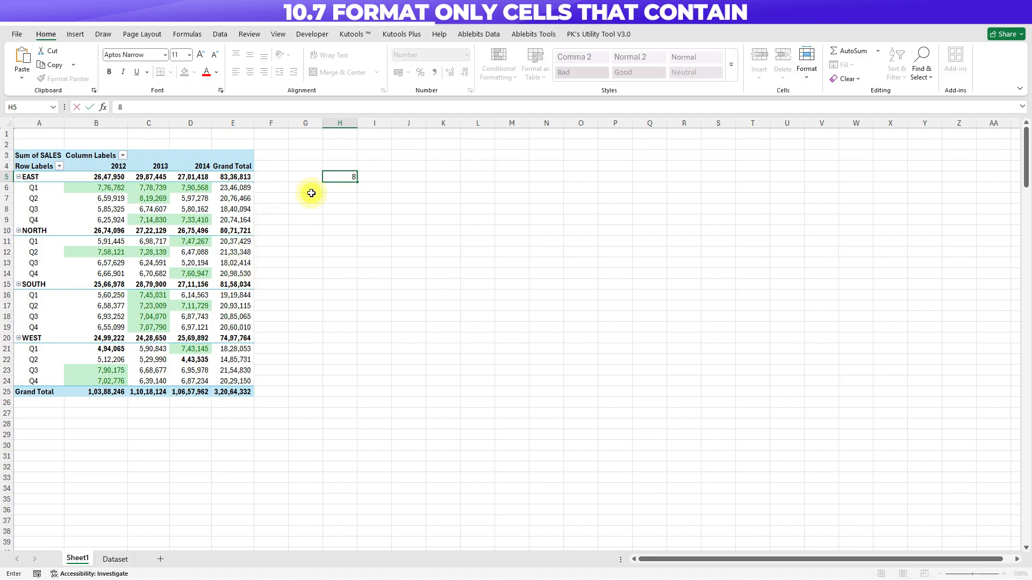
key(BackSpace)
text(700000)
click(126, 108)
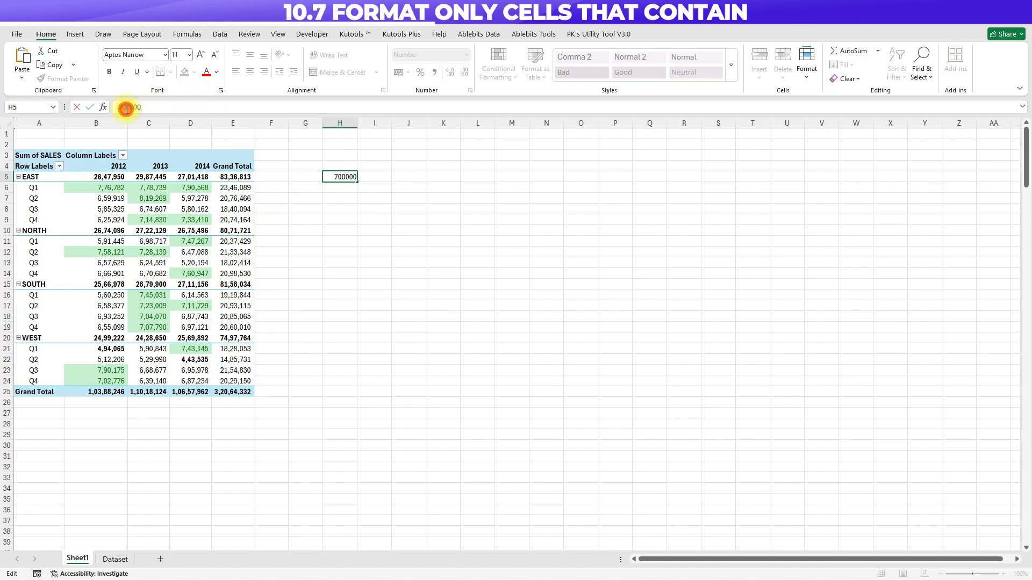
key(Delete)
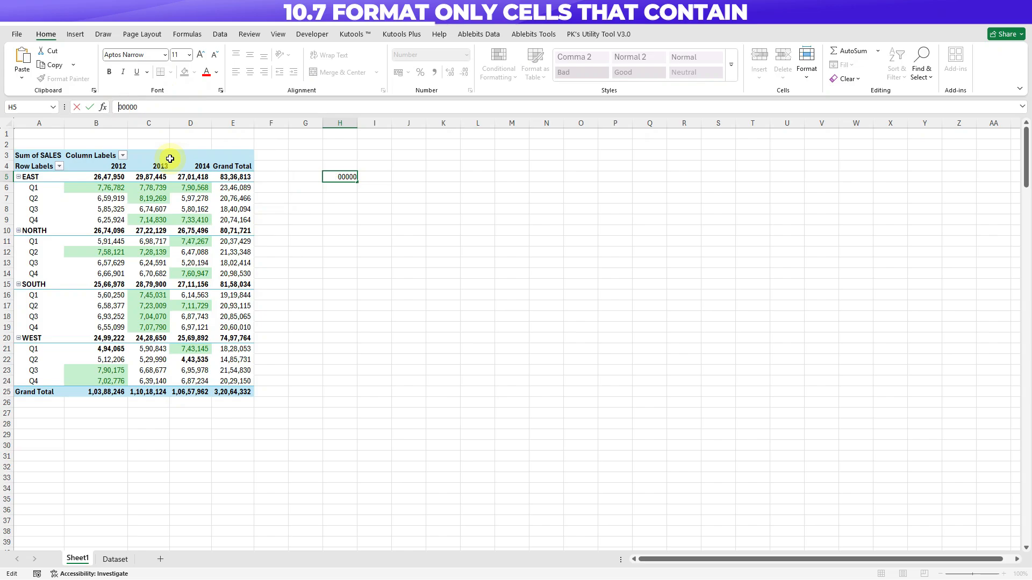
key(Return)
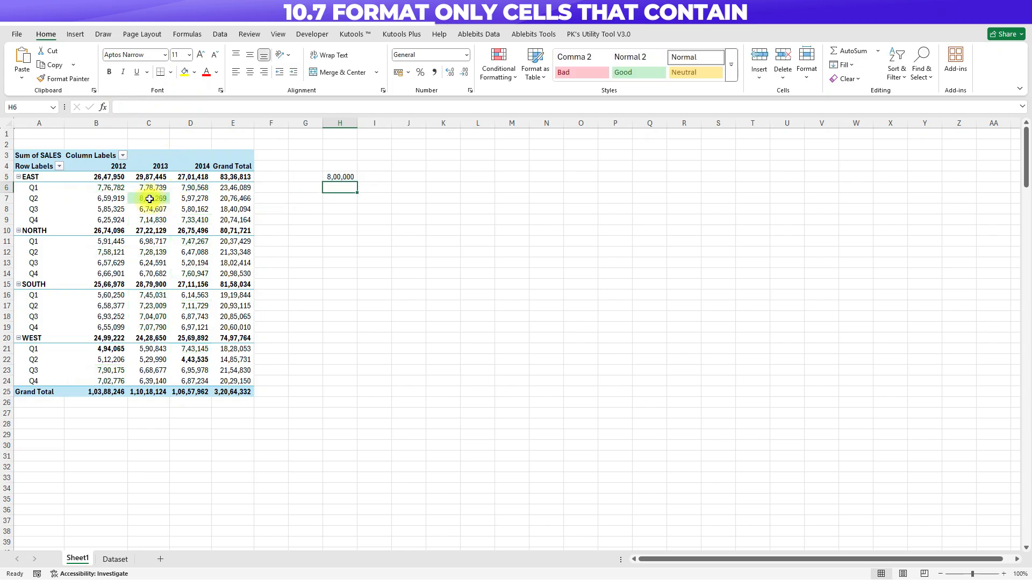
mouse_move(149, 199)
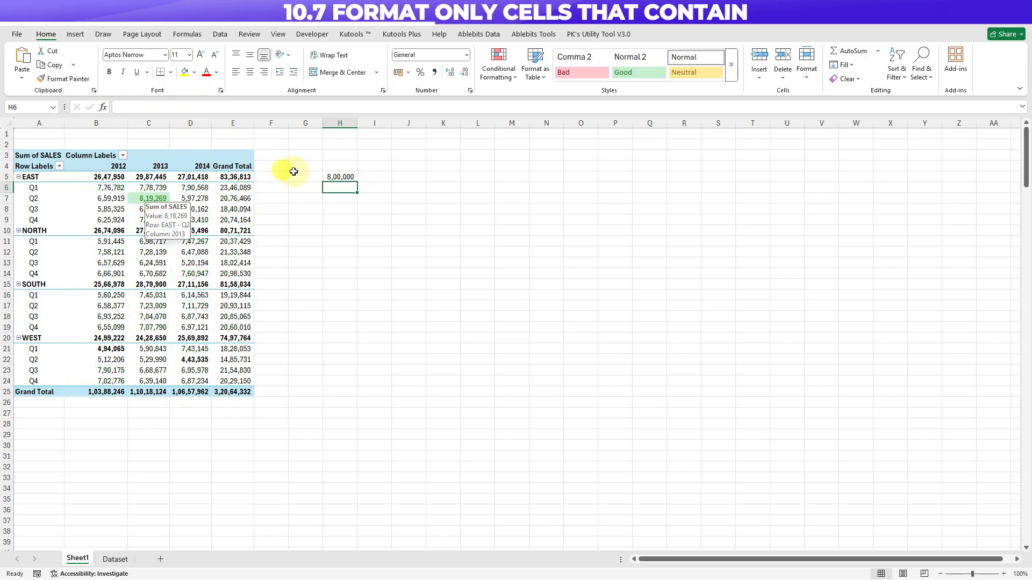
Step: Change the reference value in cell H5 to 6,00,000
click(334, 179)
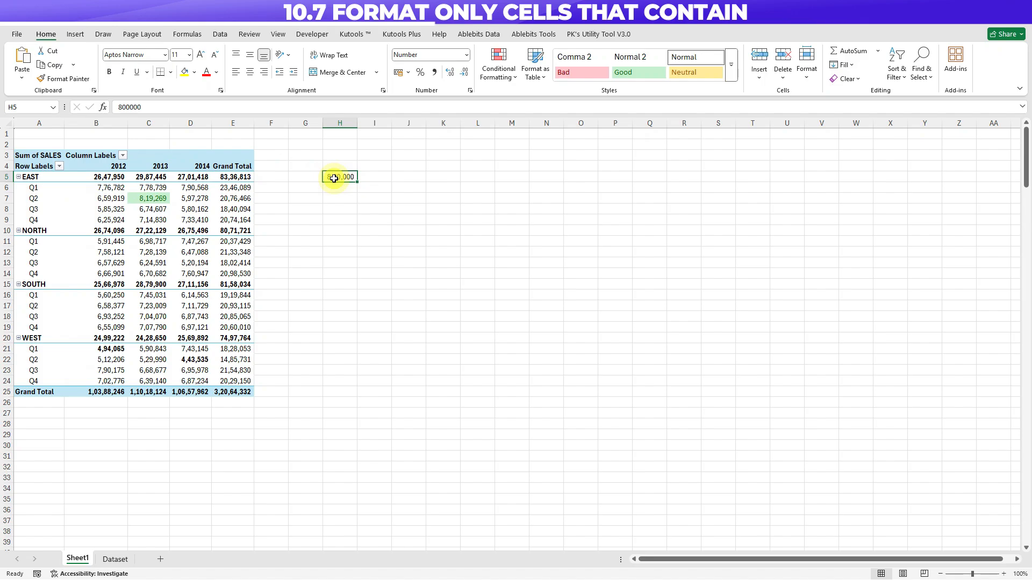
click(116, 107)
key(Delete)
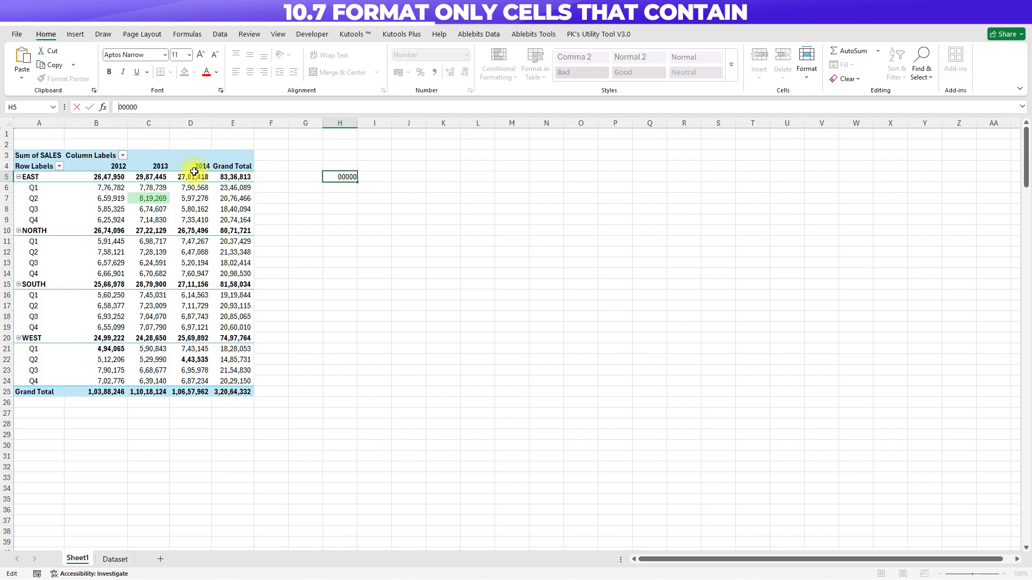
text(6)
key(ctrl+Return)
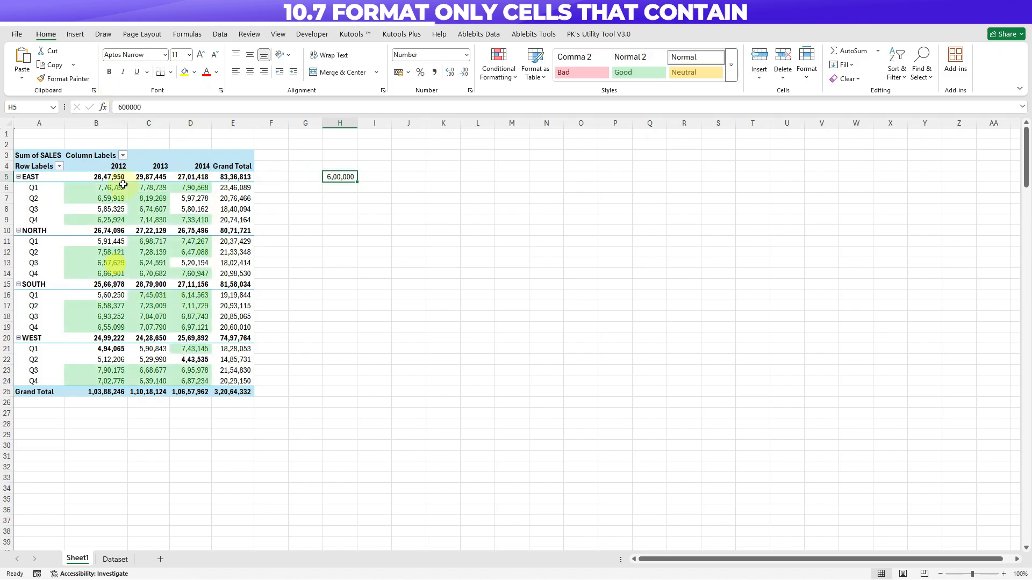
Step: Enter the heading Above in H4, over the reference value, and Below in I4 beside it
key(Left)
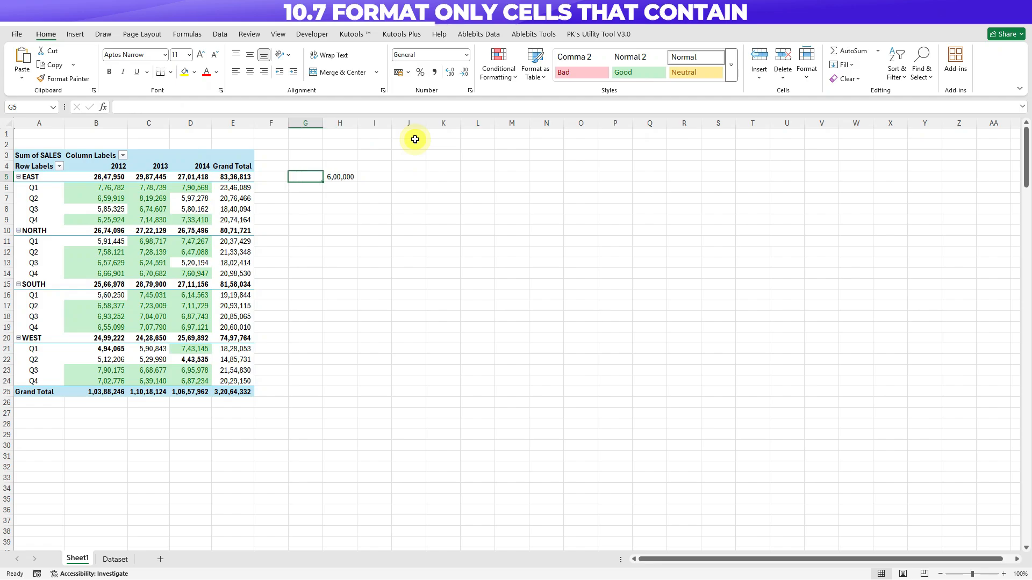
key(Up)
key(Right)
text(A)
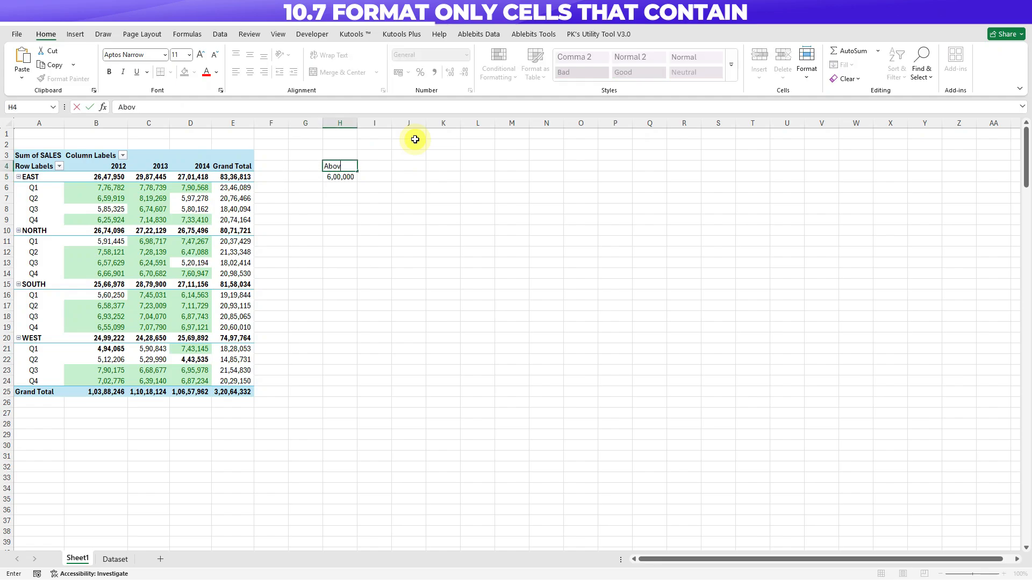
key(Tab)
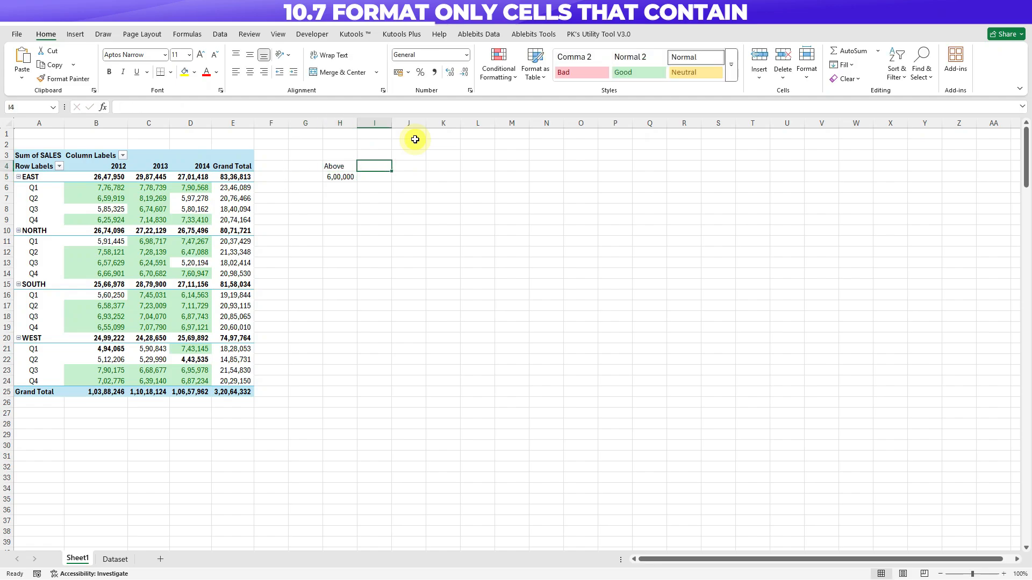
text(Below)
key(Return)
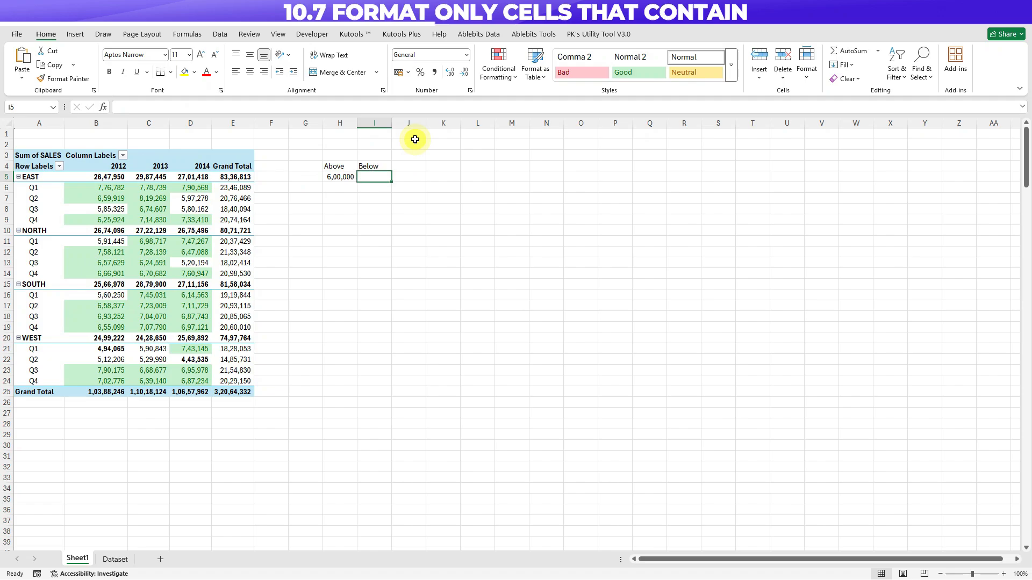
Step: Highlight values less than $I$5 with Light Red Fill with Dark Red Text for all 'Sum of SALES' values by 'SALES QTR' and 'SALES YEAR'
click(186, 208)
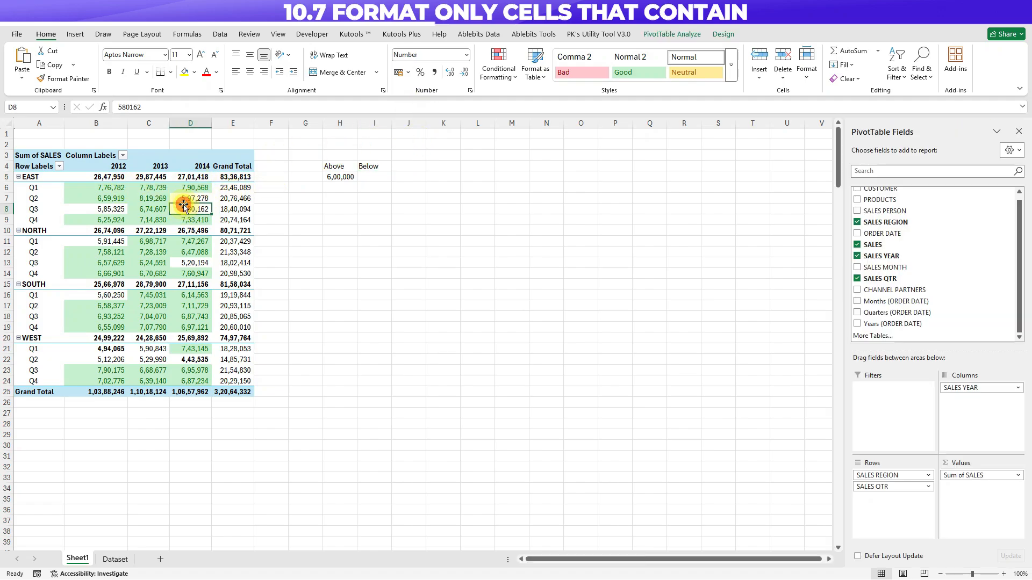
click(500, 73)
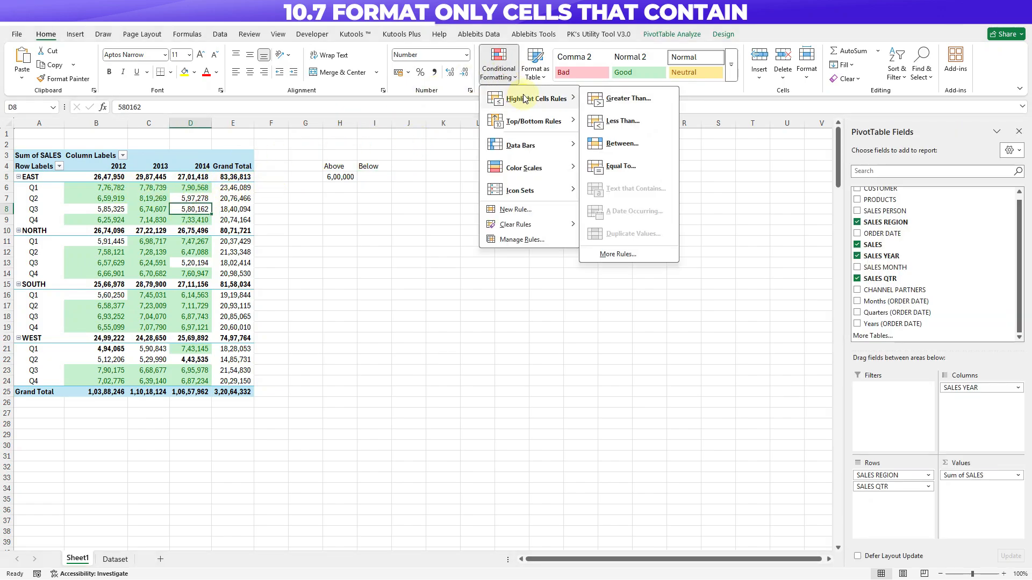
click(613, 119)
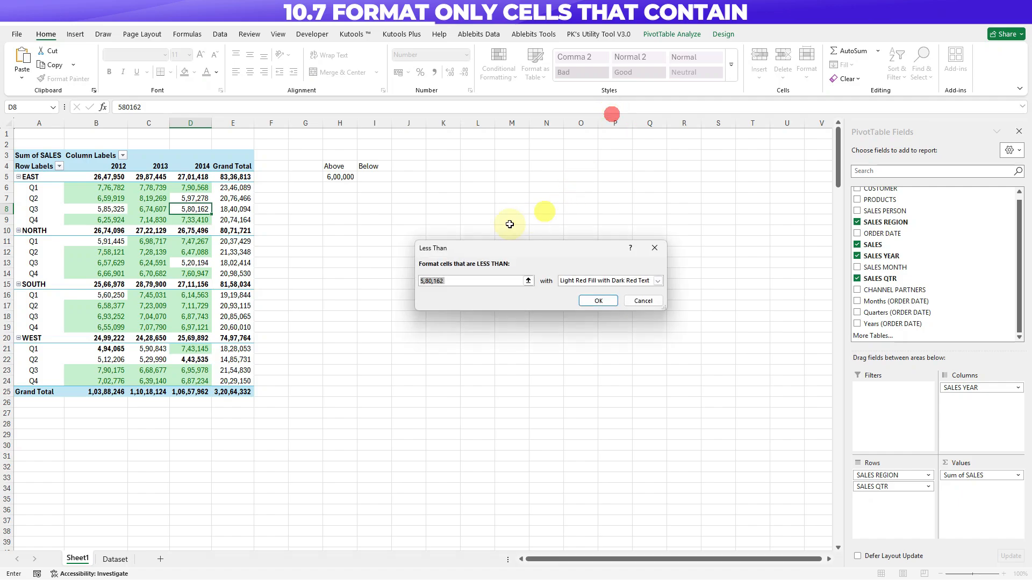
key(BackSpace)
click(366, 177)
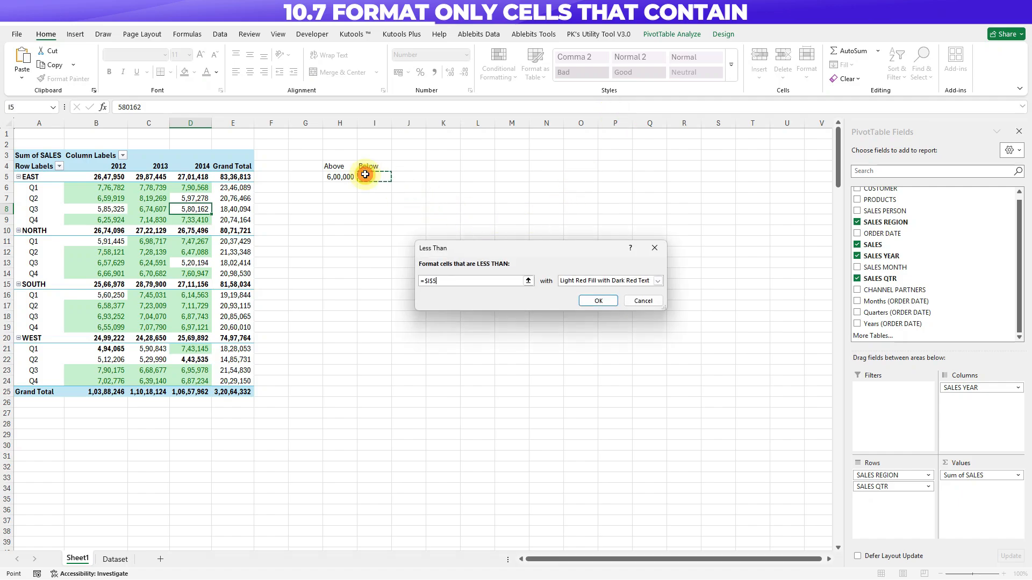
click(598, 301)
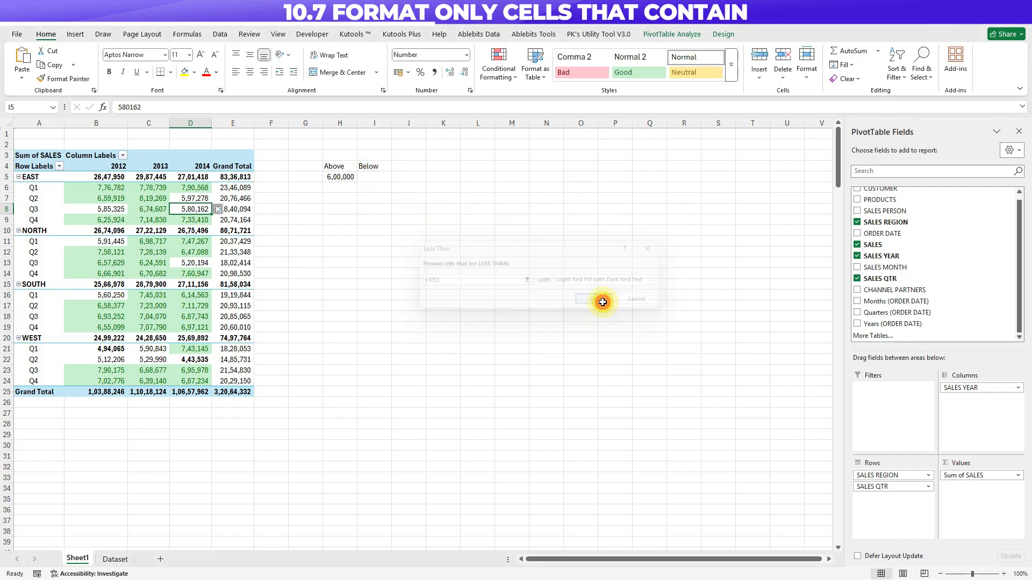
click(217, 209)
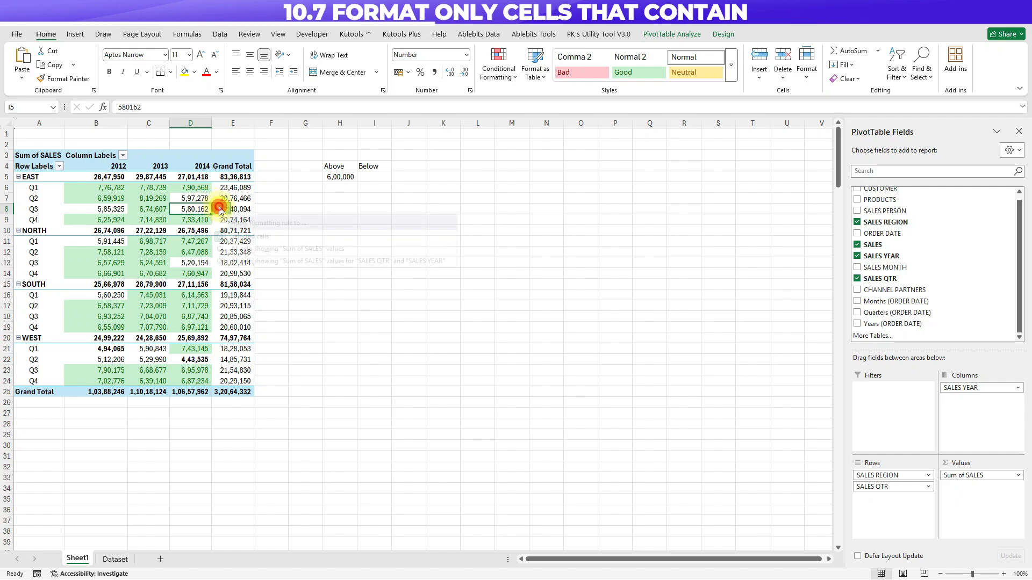
click(237, 262)
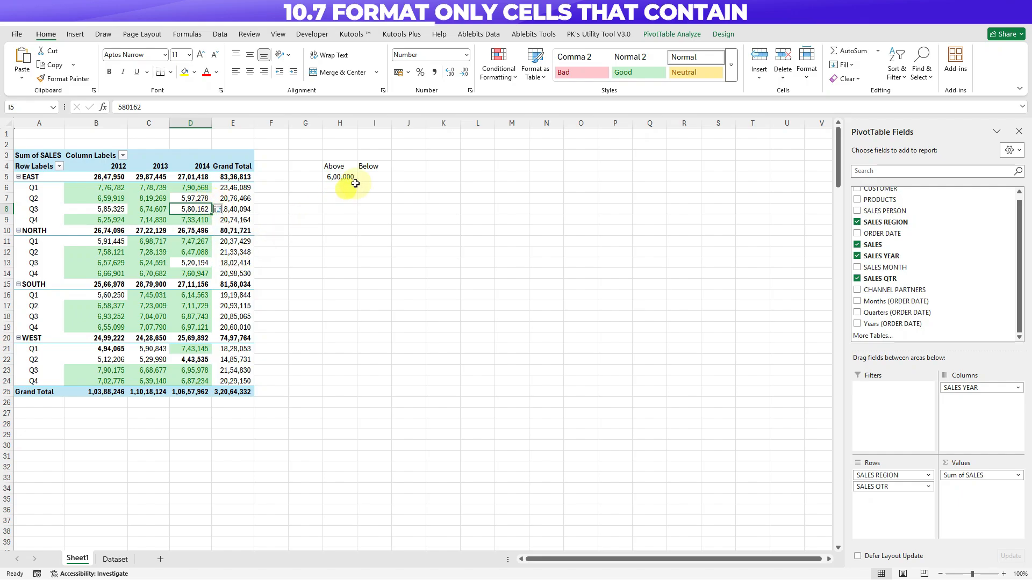
Step: Copy the 6,00,000 reference value from H5 into I5 under the Below heading
click(375, 176)
key(Left)
key(ctrl+c)
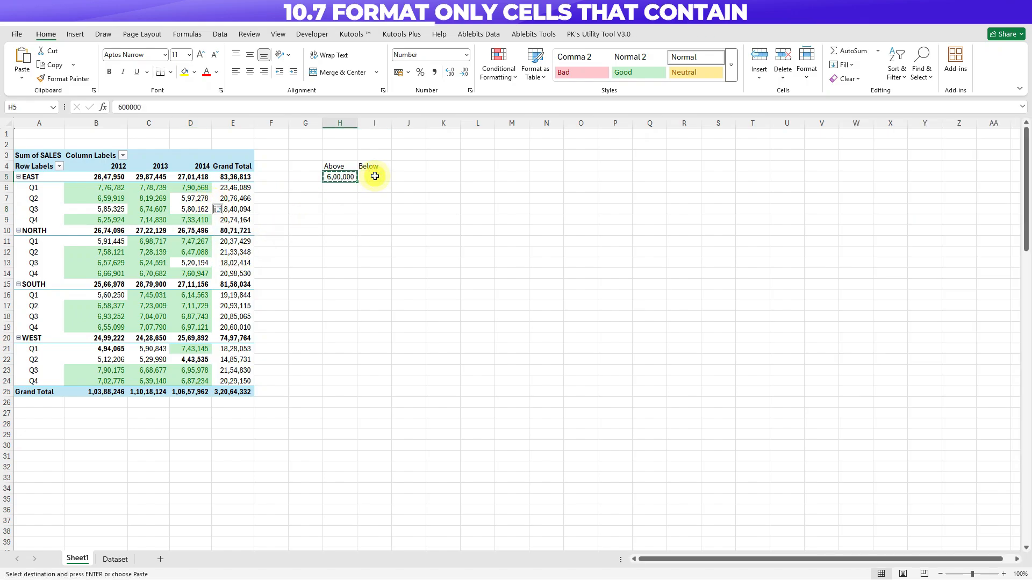
click(375, 175)
key(ctrl+v)
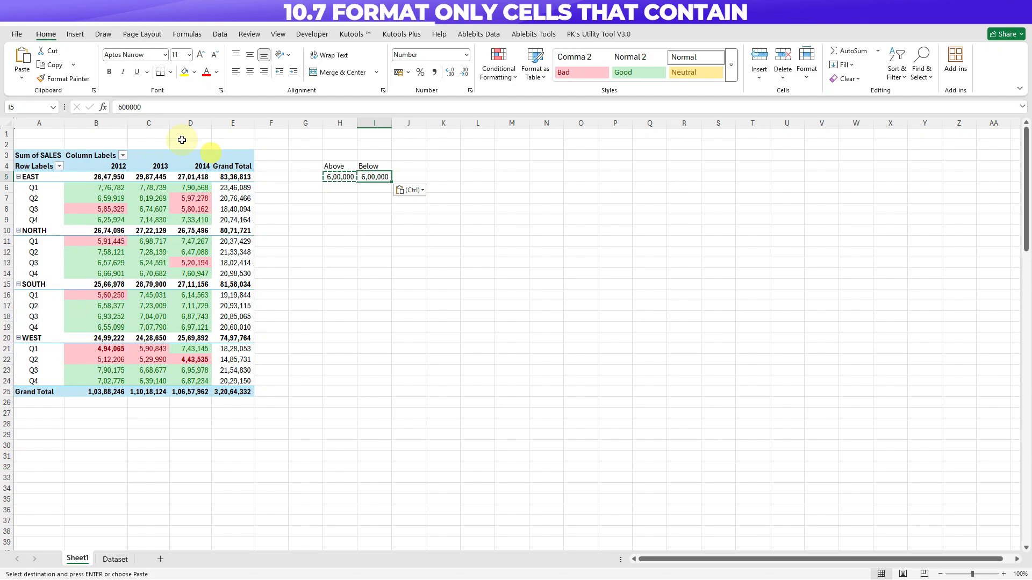
Step: Try a Below threshold of 500000 in cell I5, and undo that change
click(121, 107)
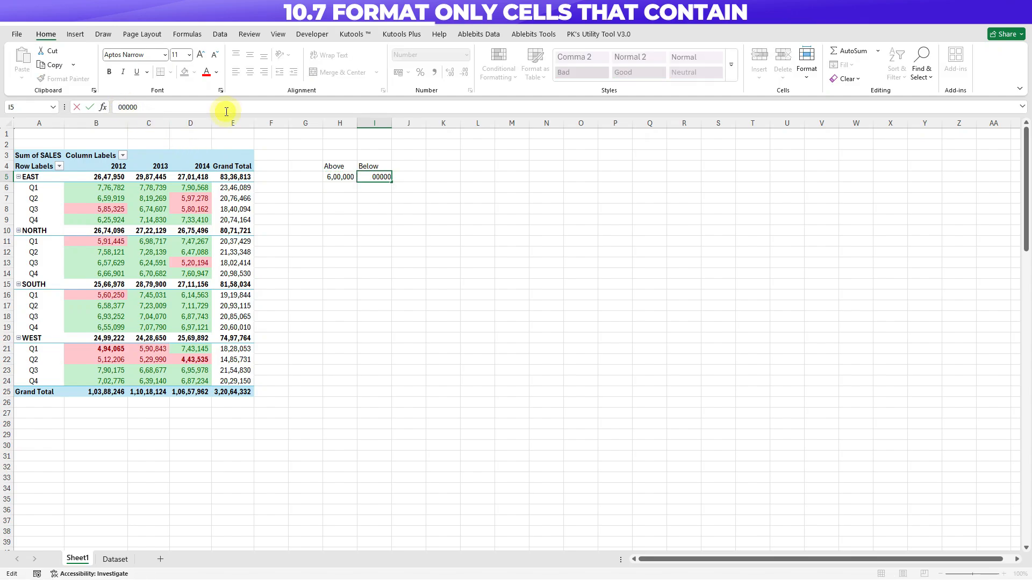
text(5)
key(Return)
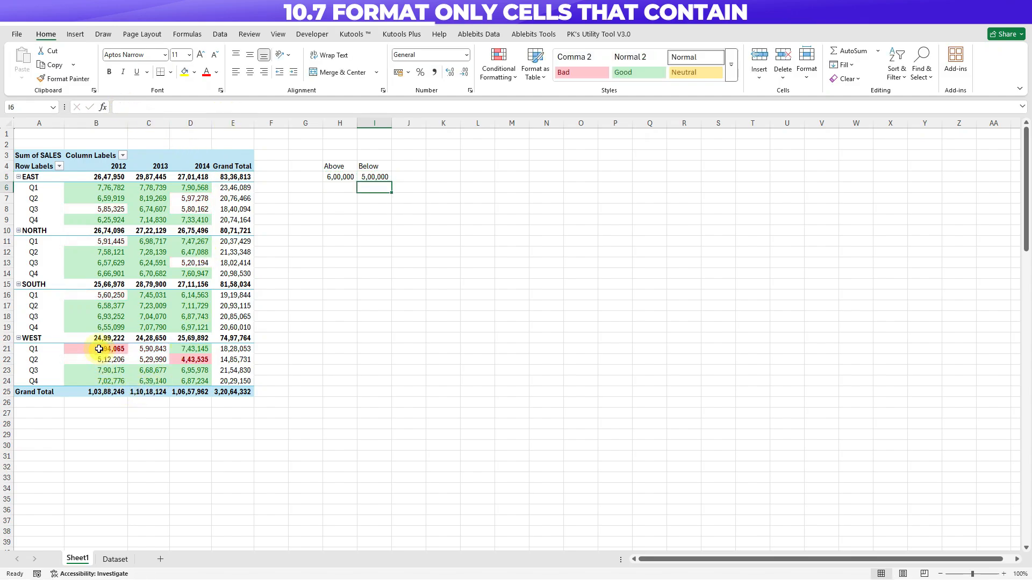
key(Up)
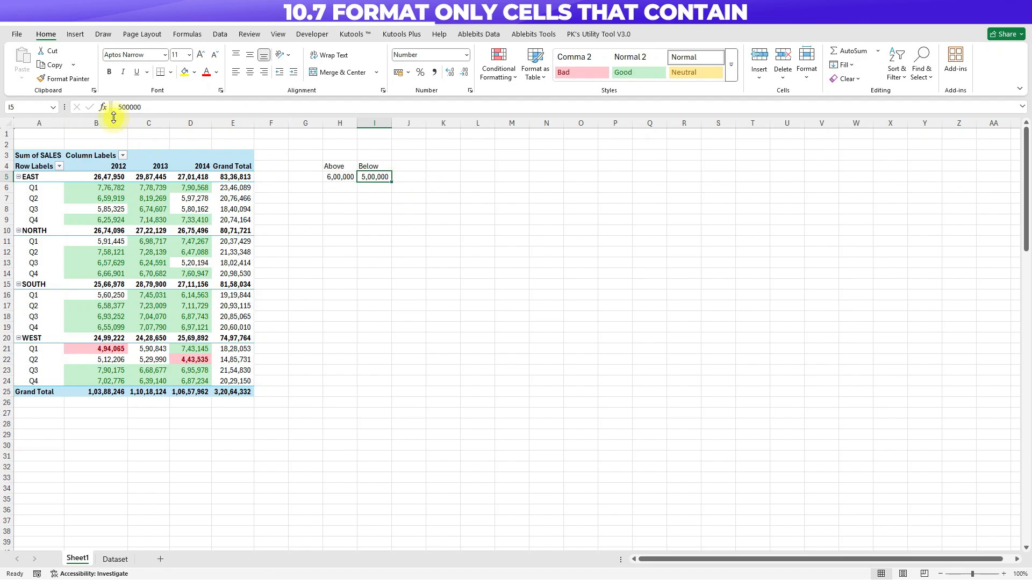
key(ctrl+z)
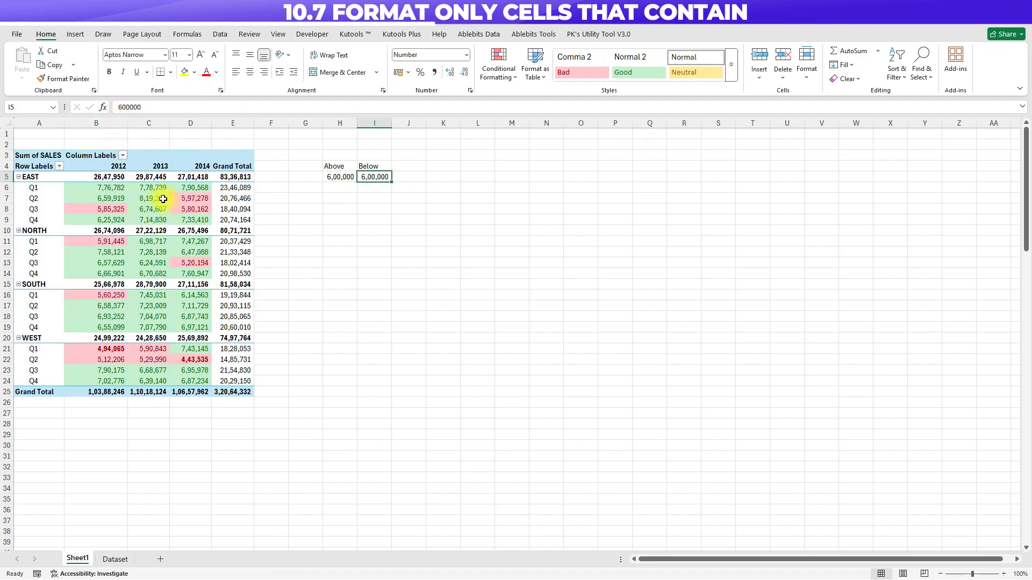
Step: Set the Above threshold in cell H5 to 700000
click(338, 178)
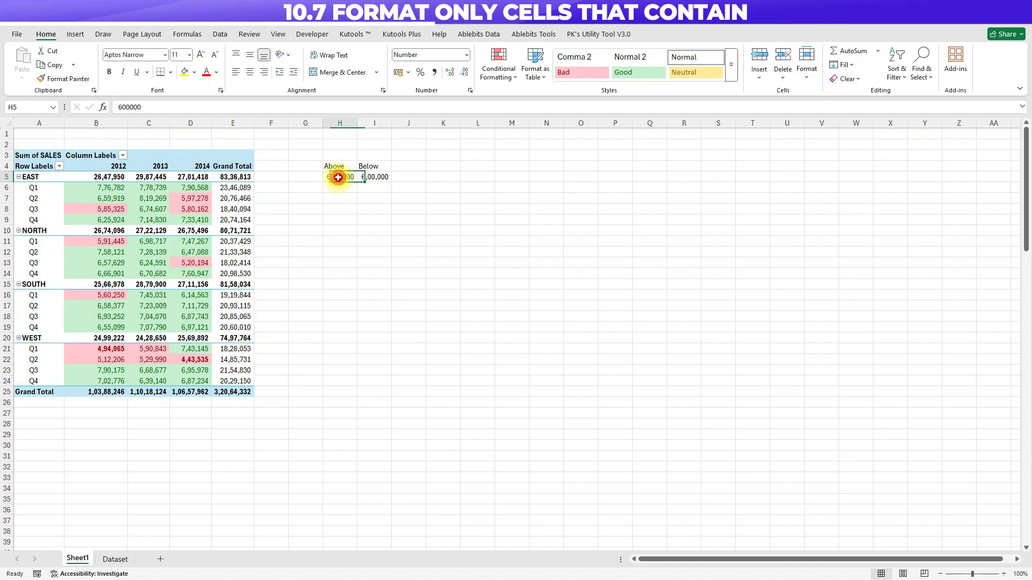
text(700)
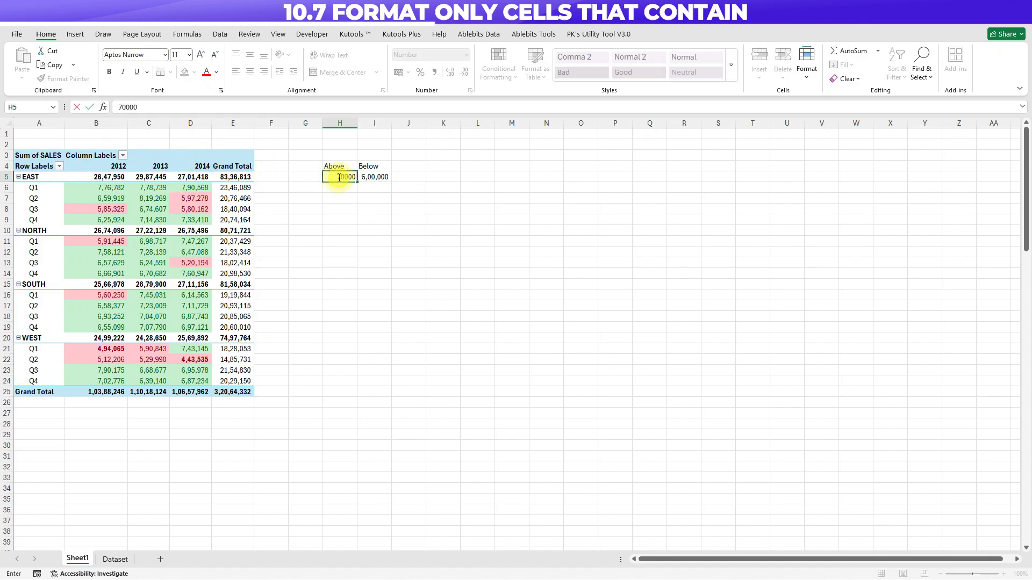
key(ctrl+Return)
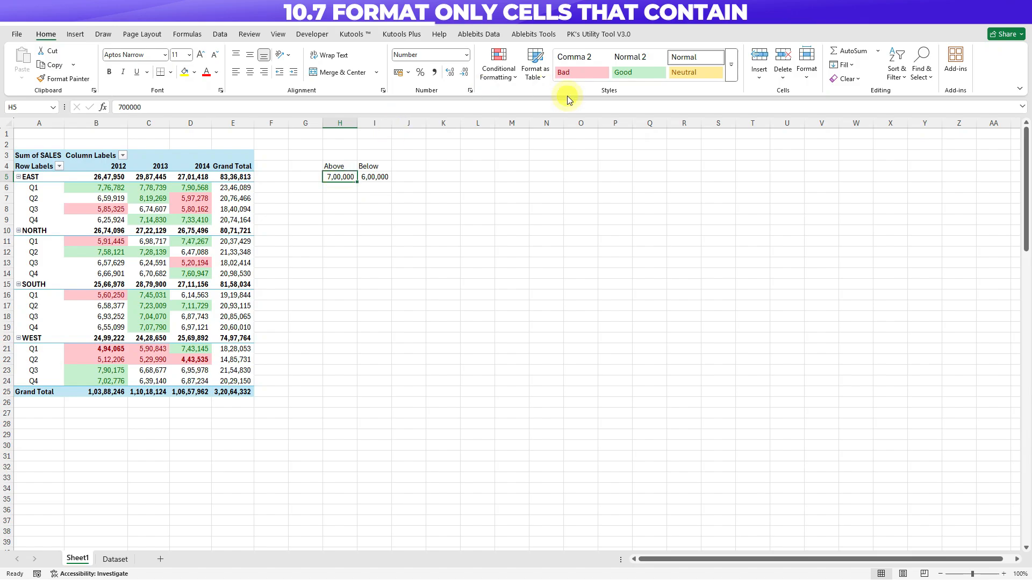
Step: Bold the Above and Below headings and centre the threshold block H4:I5 both horizontally and vertically
click(332, 167)
key(shift+Right)
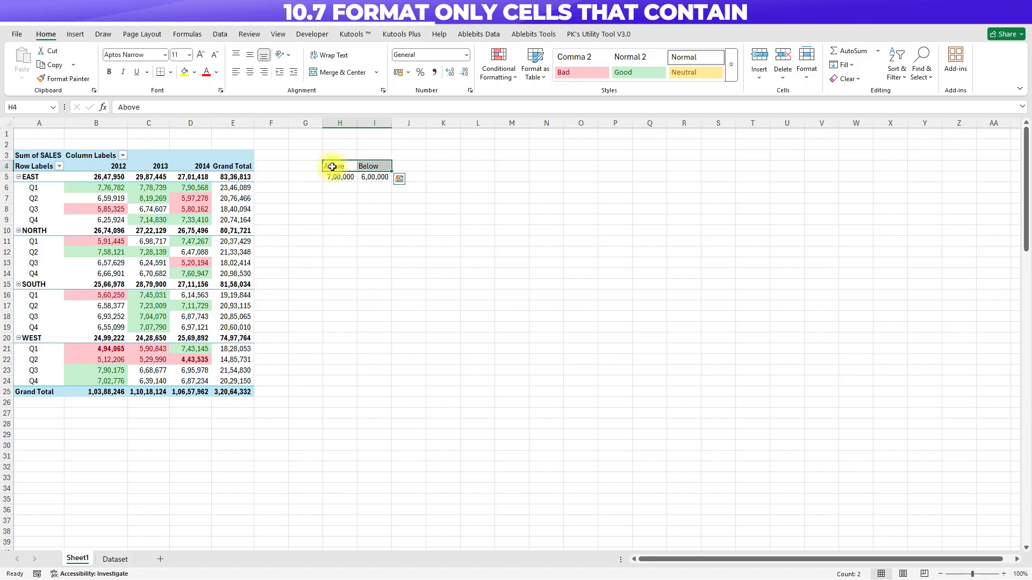
key(ctrl+b)
key(Down)
key(Up)
key(shift+Right)
key(shift+Down)
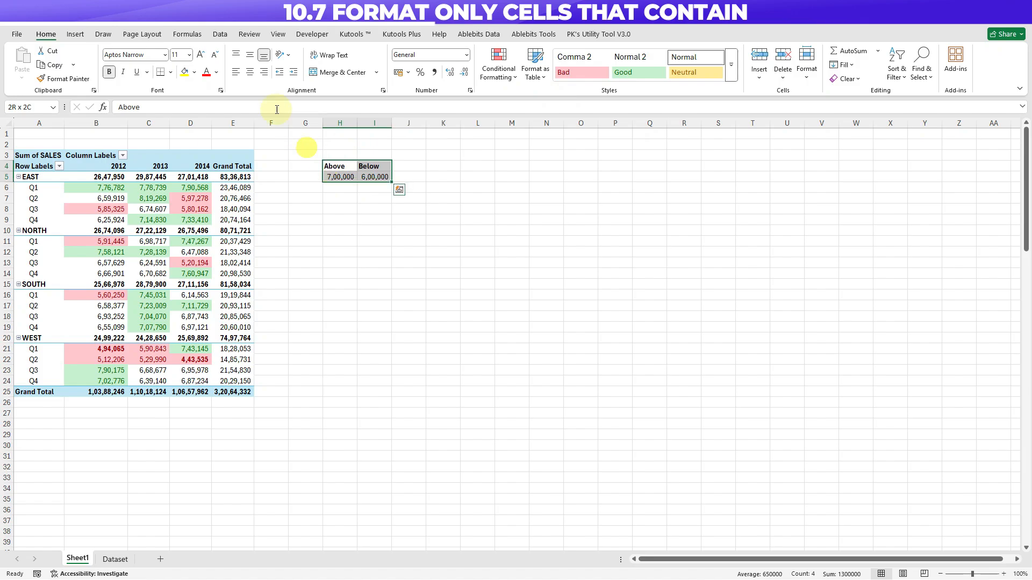
click(250, 54)
click(250, 71)
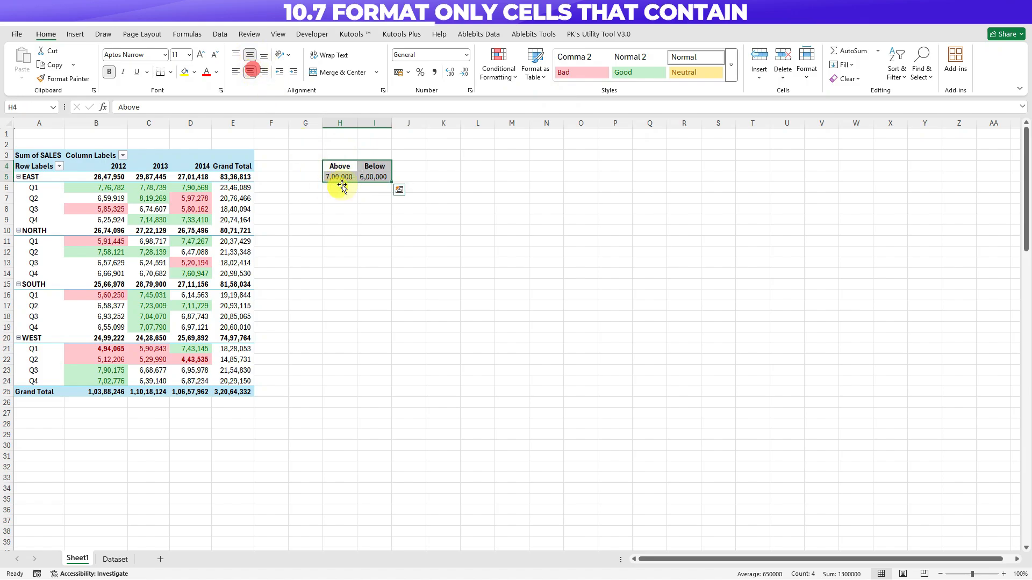
click(344, 210)
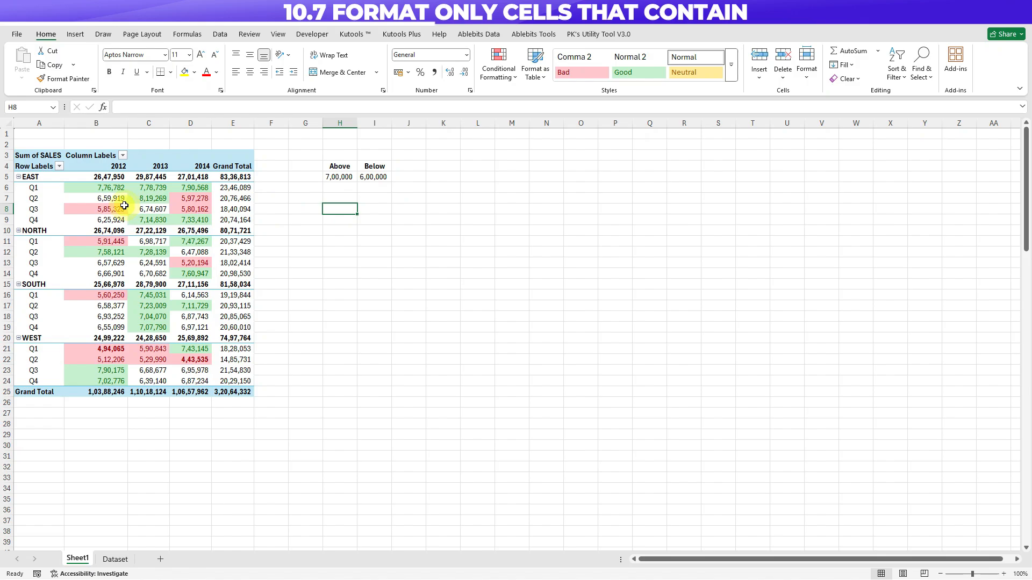
Step: Set the Above threshold in cell H5 to 800000
mouse_move(124, 205)
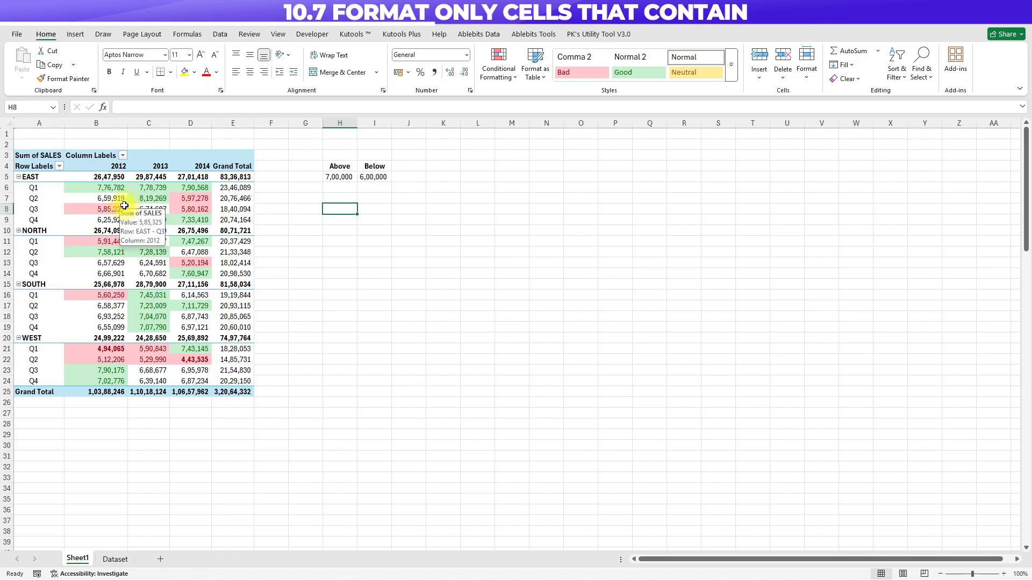
click(344, 176)
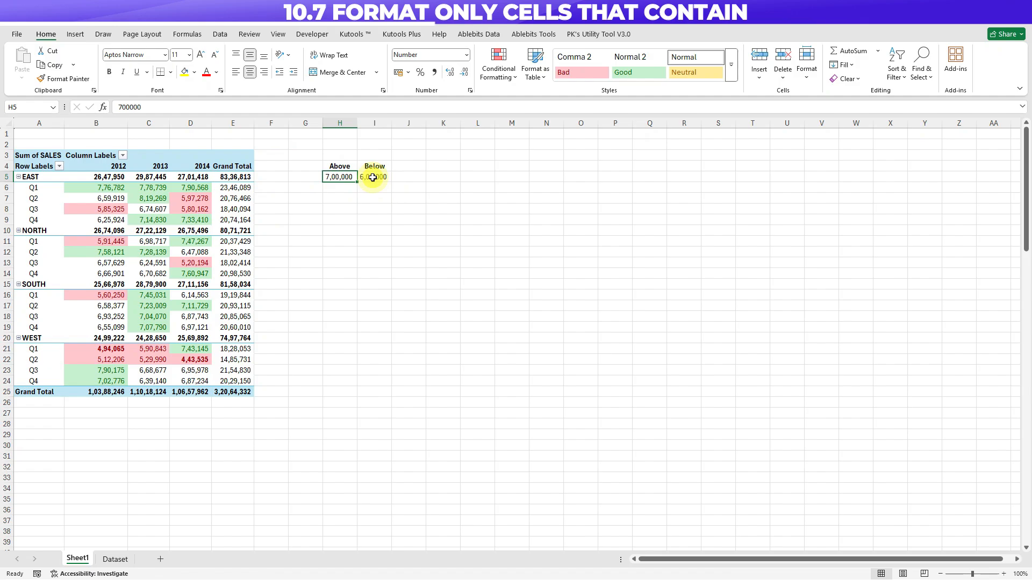
drag(346, 177, 369, 172)
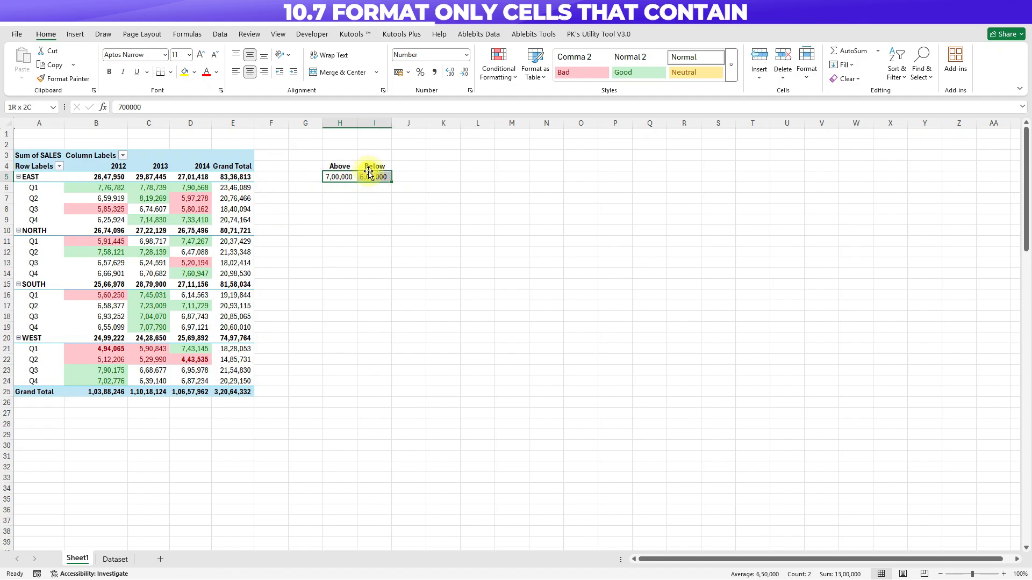
click(341, 173)
text(8,0)
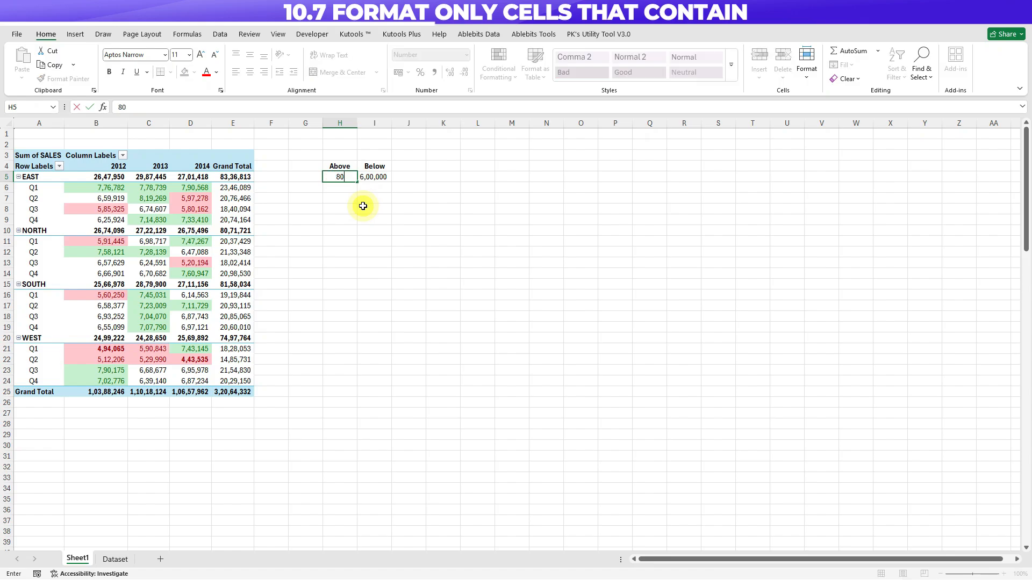
text(0,000)
key(Return)
key(Up)
key(Right)
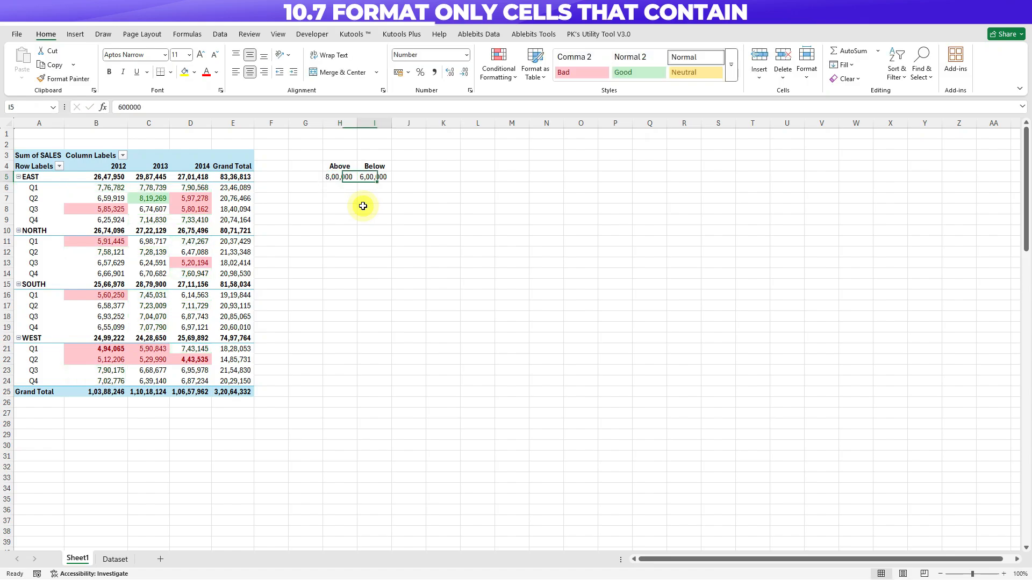
Step: Clear all conditional formatting rules from the PivotTable
click(149, 198)
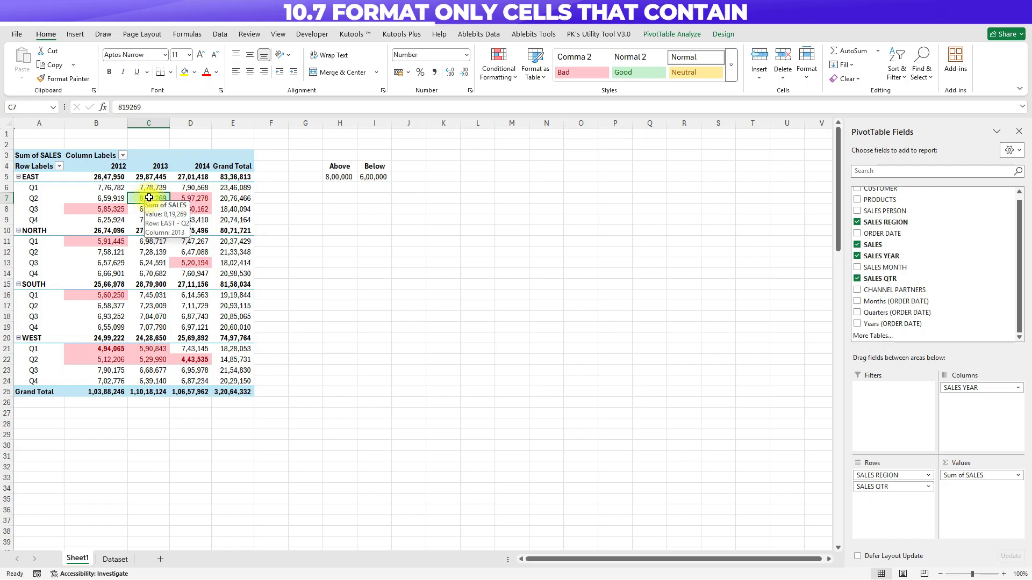
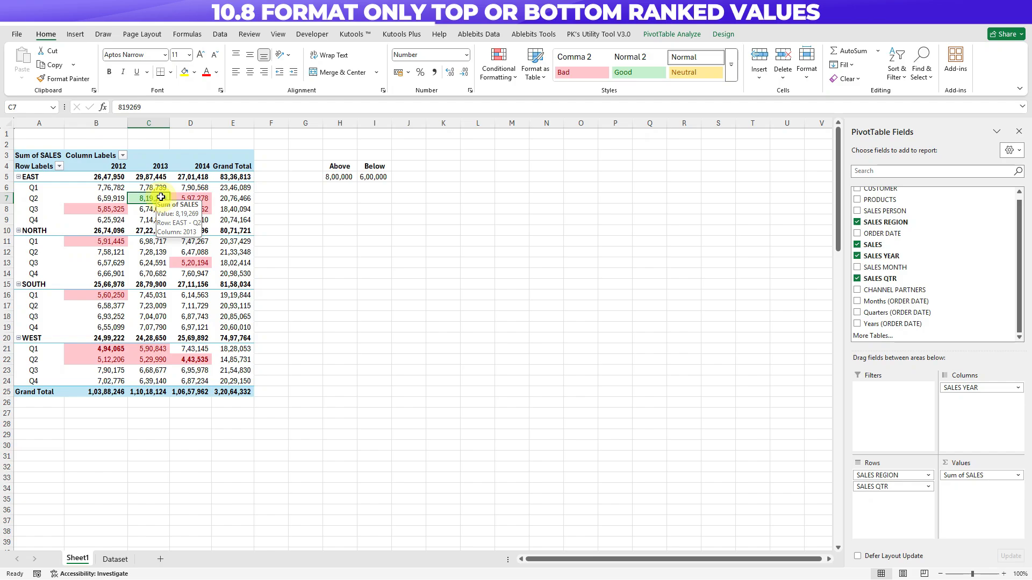
click(498, 73)
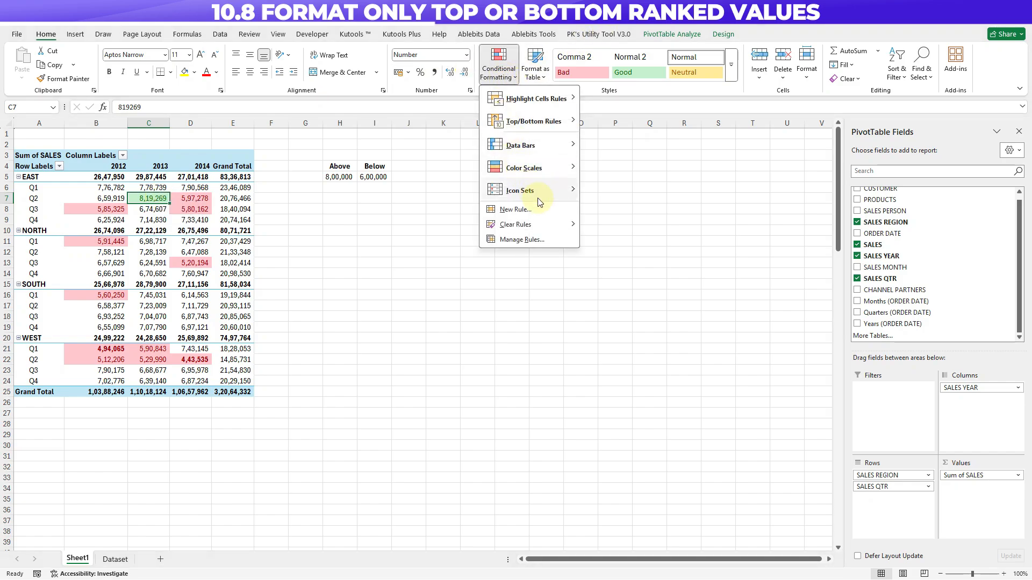
mouse_move(547, 231)
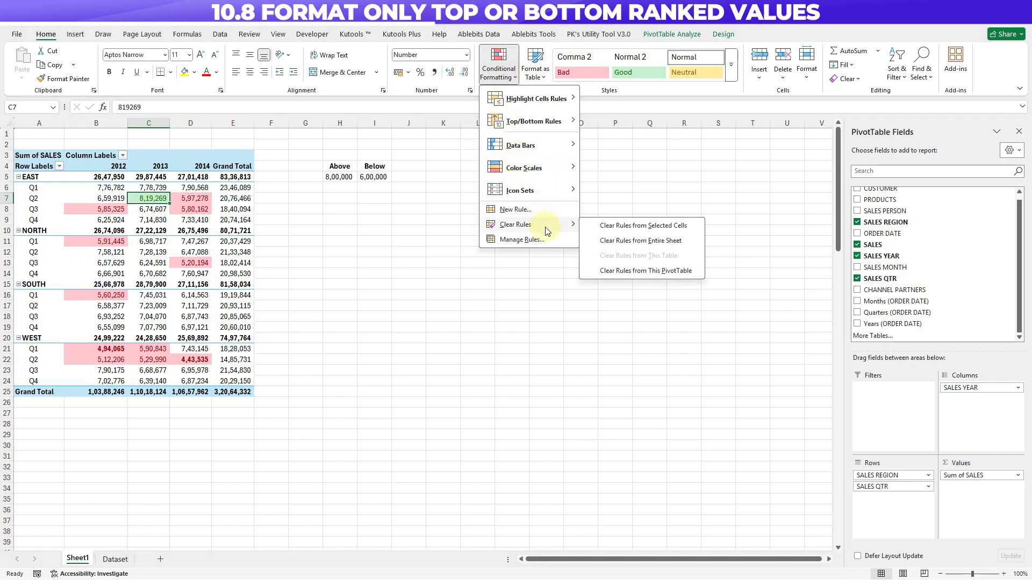
click(617, 271)
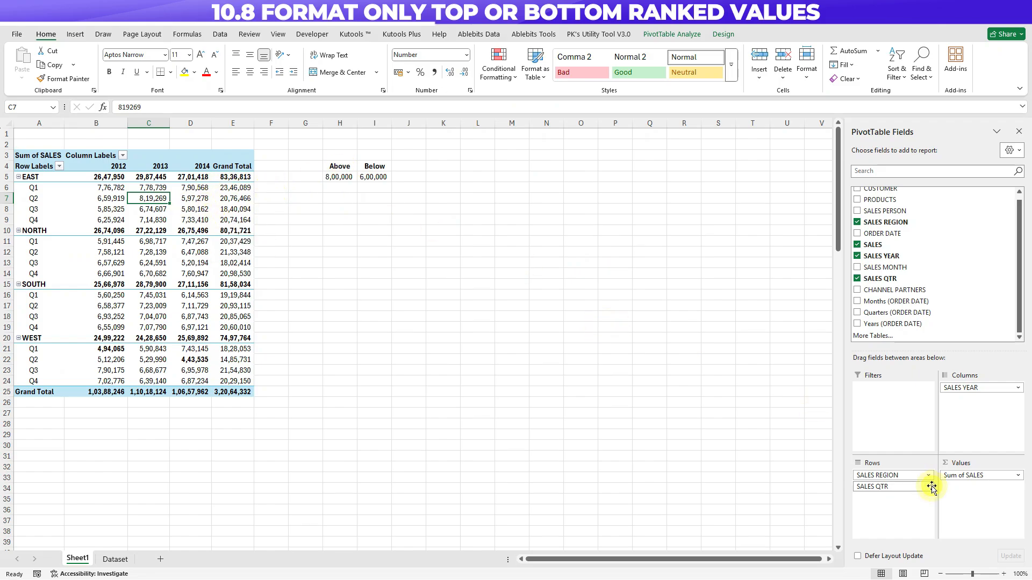
Step: Replace the SALES REGION and SALES QTR row fields of the PivotTable with CHANNEL PARTNERS
drag(892, 475, 740, 474)
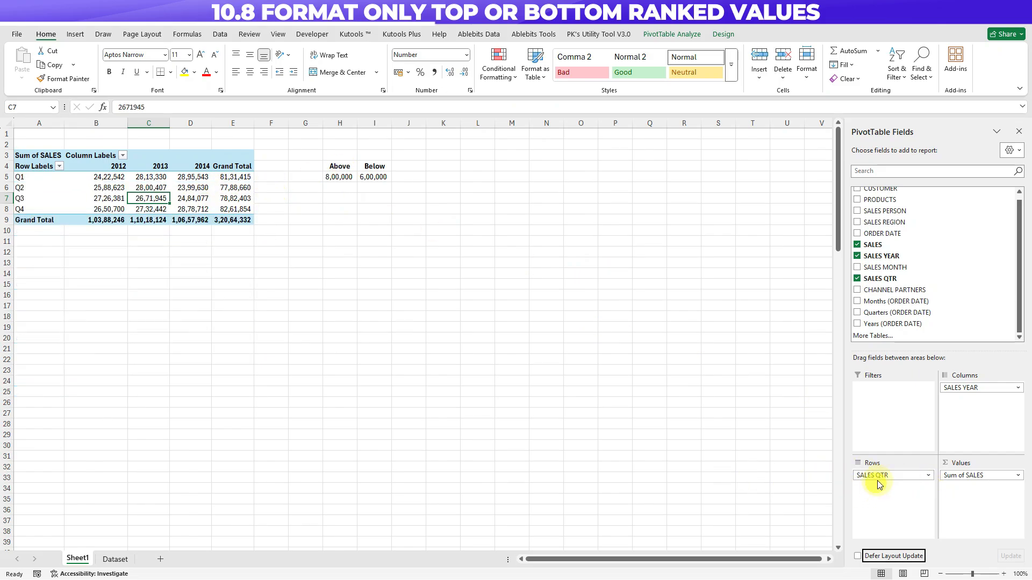
drag(878, 477, 917, 330)
drag(895, 290, 890, 484)
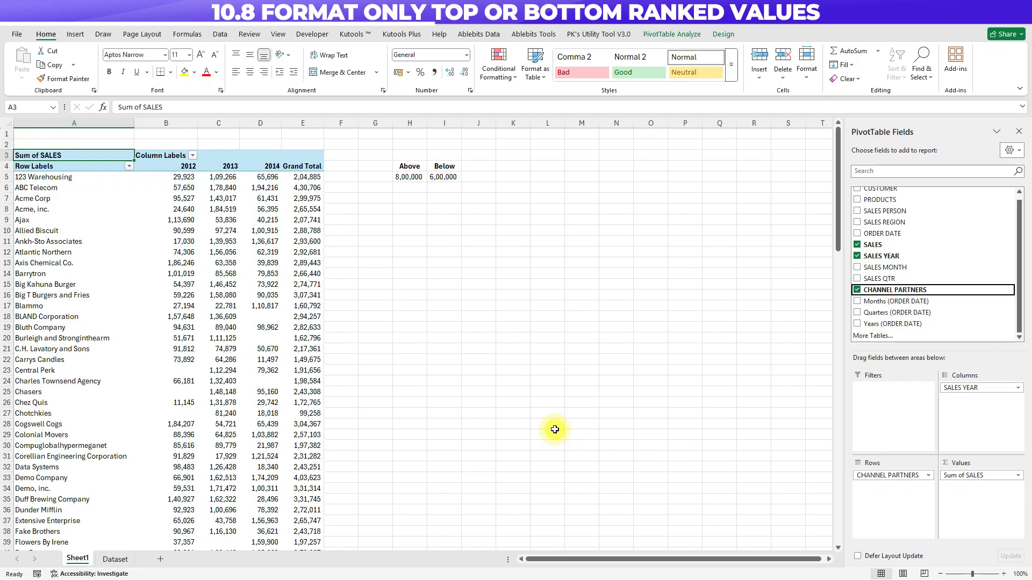
Step: Start a new conditional formatting rule on cell C7 that formats only top or bottom ranked values, using Top 10
click(207, 198)
click(507, 73)
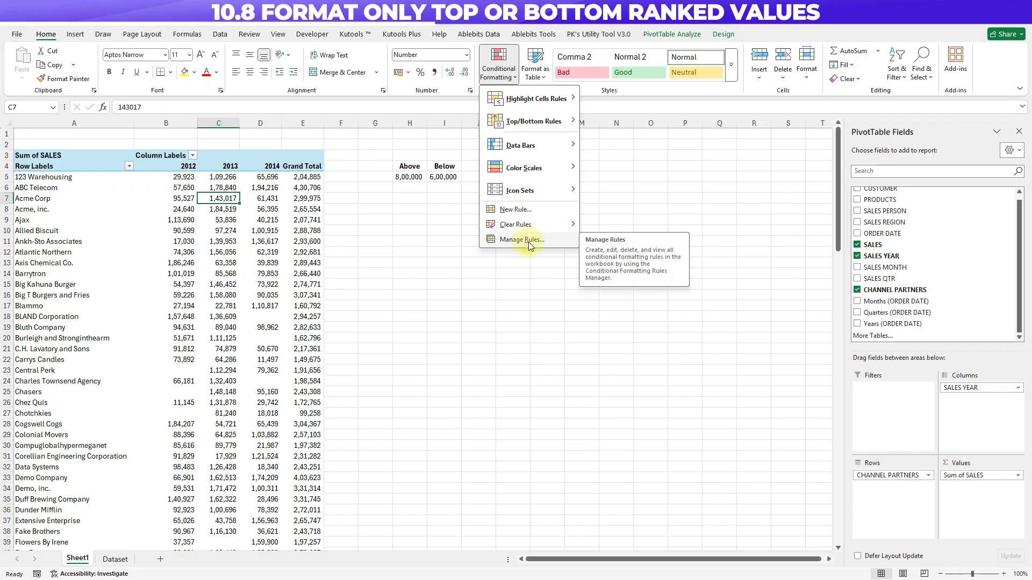
mouse_move(529, 234)
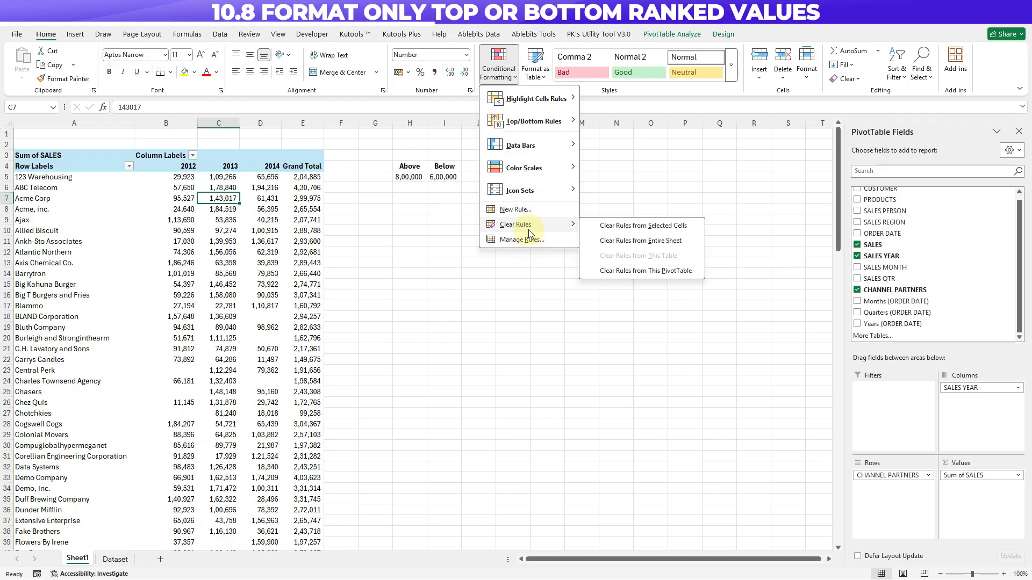
click(503, 210)
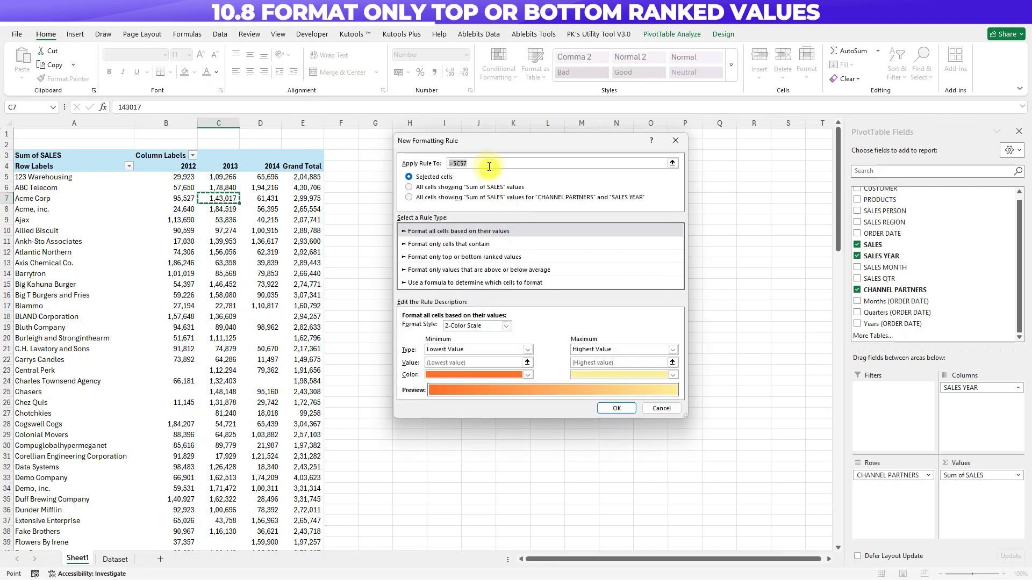
drag(479, 142, 479, 128)
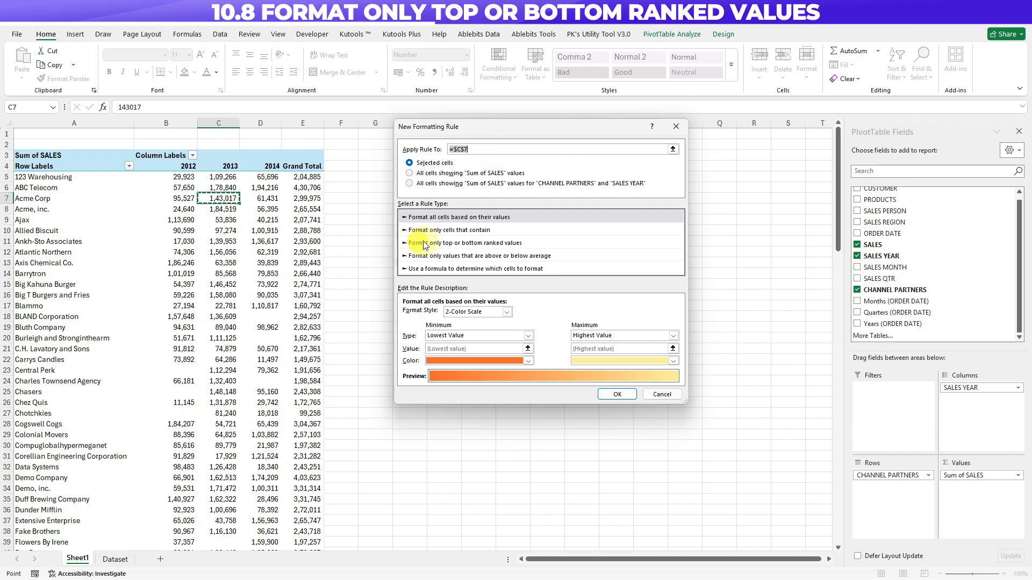
click(446, 244)
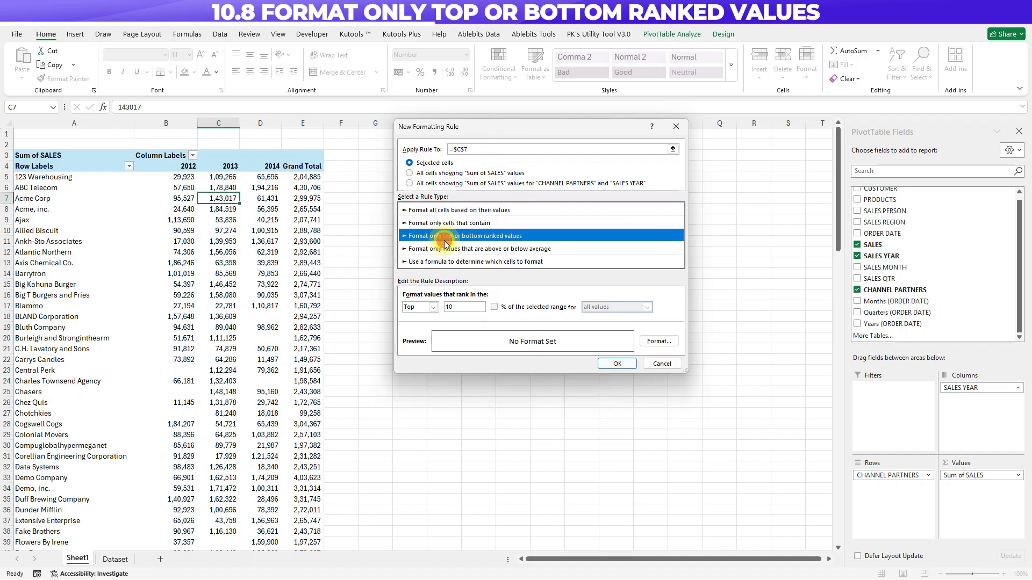
click(466, 310)
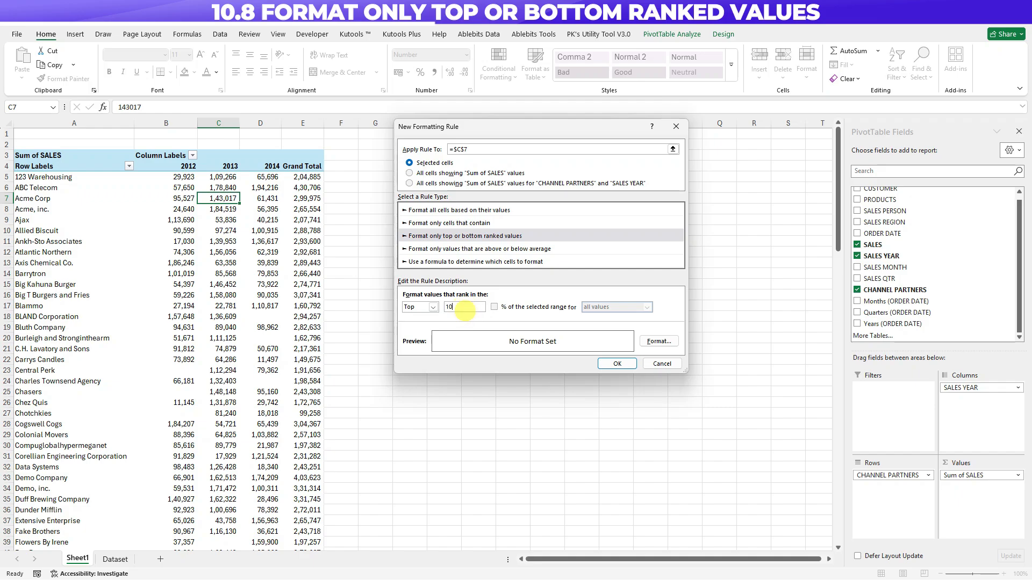
Step: Give the top 10 rule a light green fill with bold font and apply it to cell C7
click(668, 342)
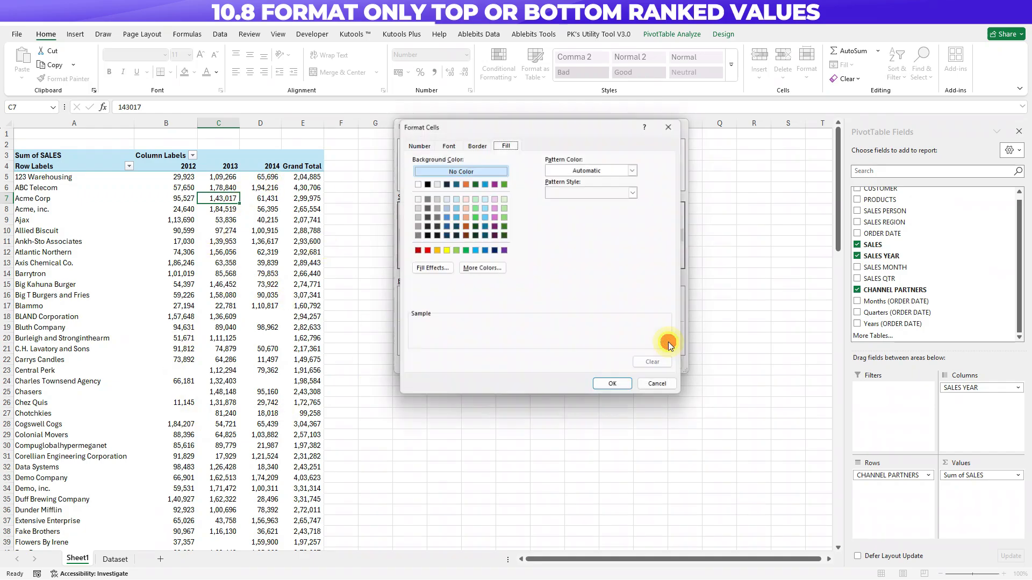
click(506, 218)
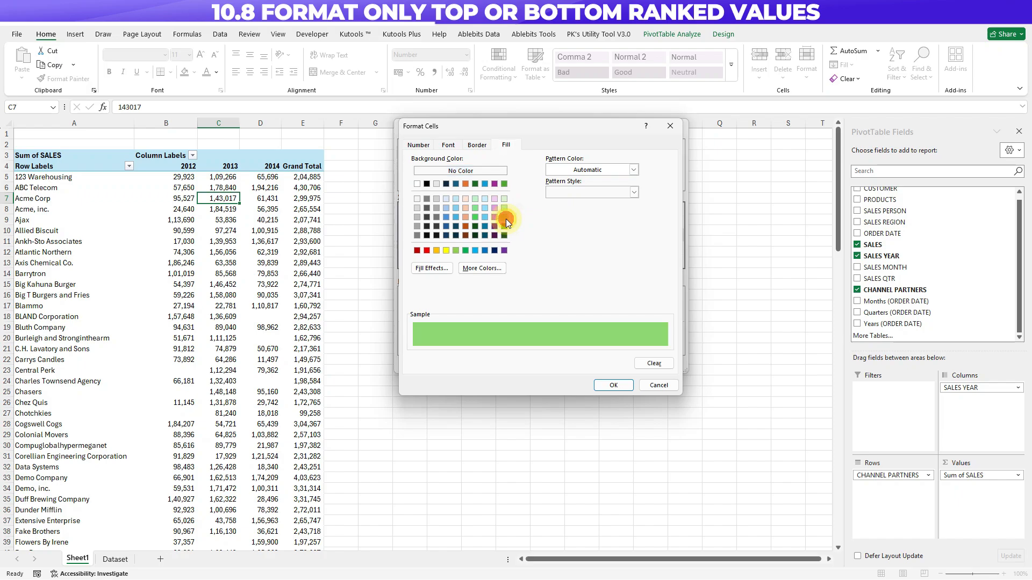
click(477, 145)
click(448, 145)
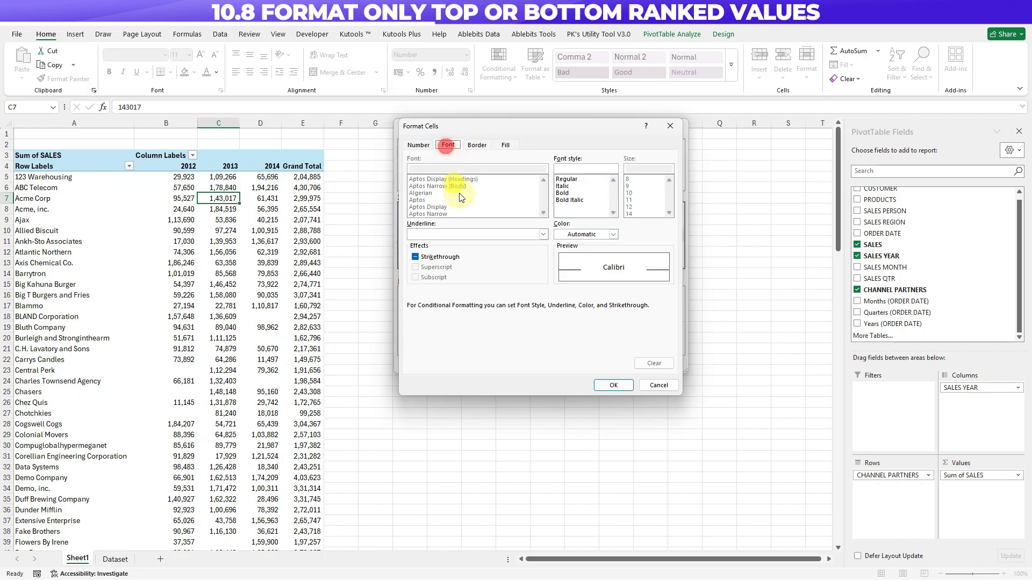
click(568, 194)
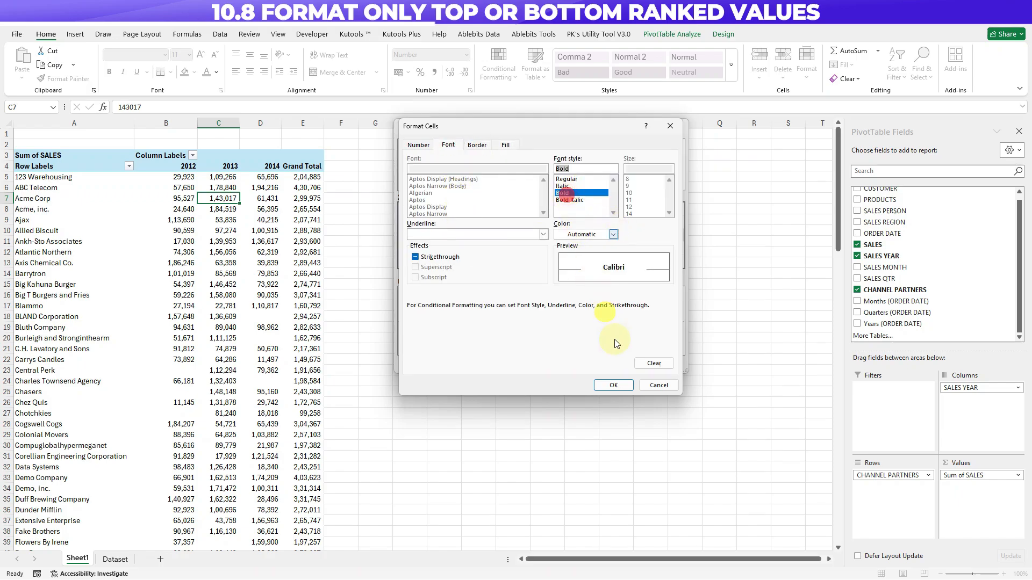
click(613, 385)
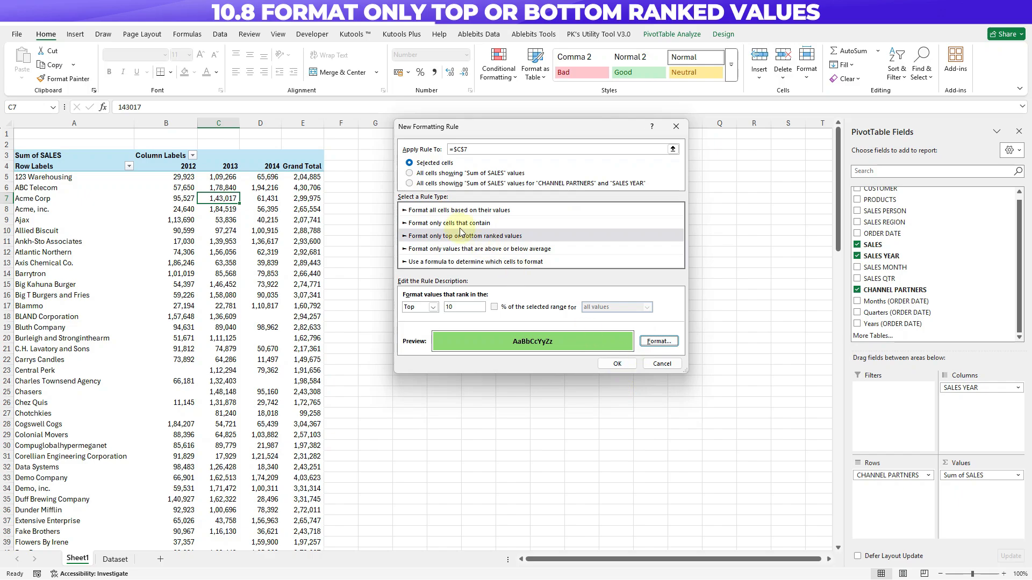
click(617, 363)
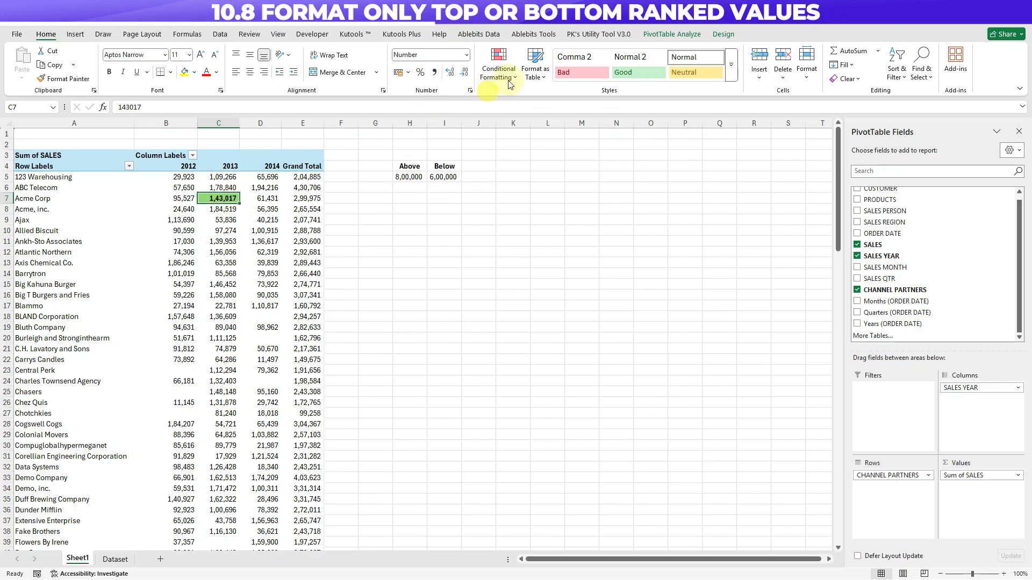
Step: Edit the Top 10 rule to apply to all cells showing Sum of SALES values for CHANNEL PARTNERS and SALES YEAR
click(500, 67)
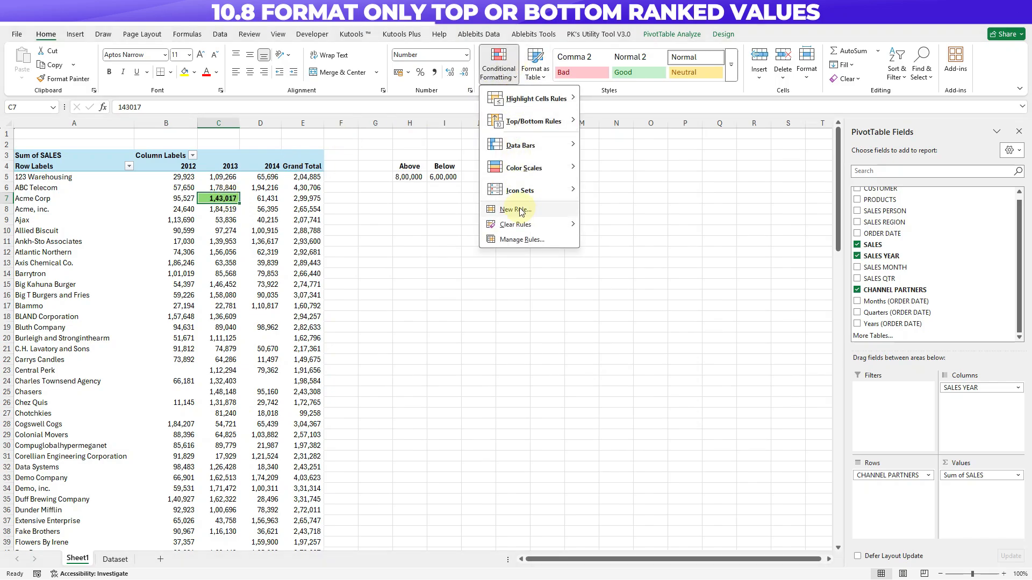
click(519, 239)
click(449, 237)
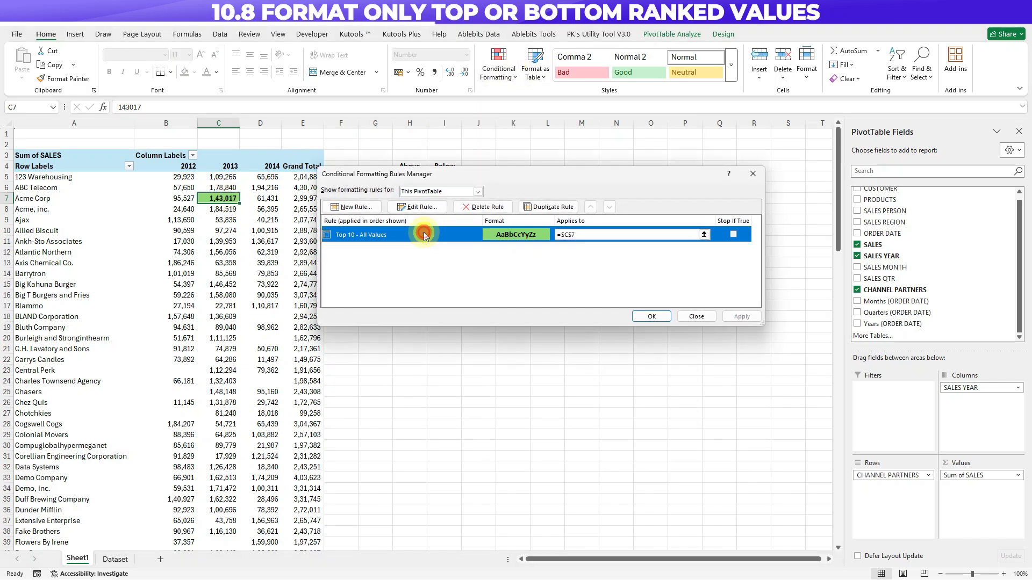
click(417, 207)
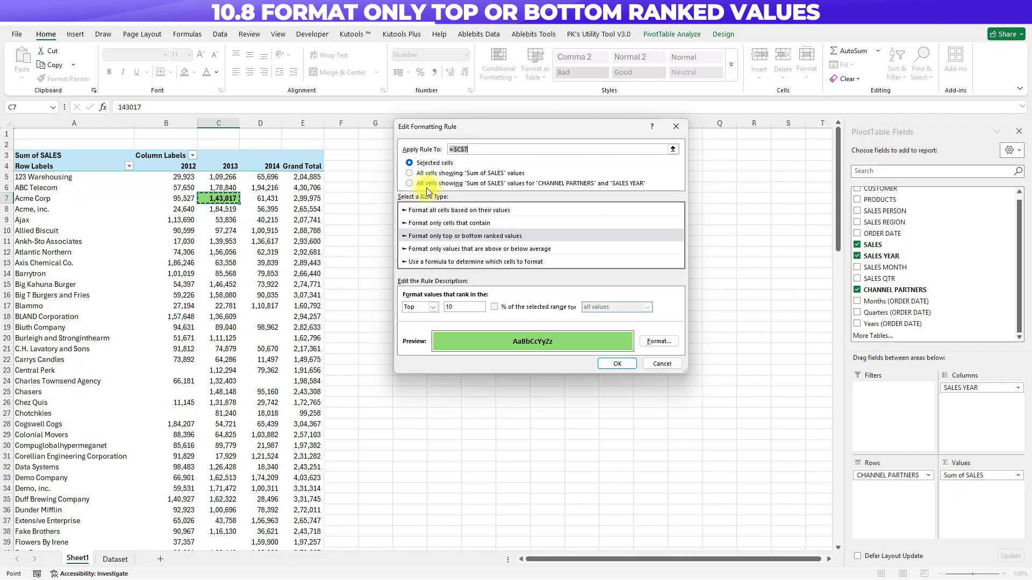
click(418, 184)
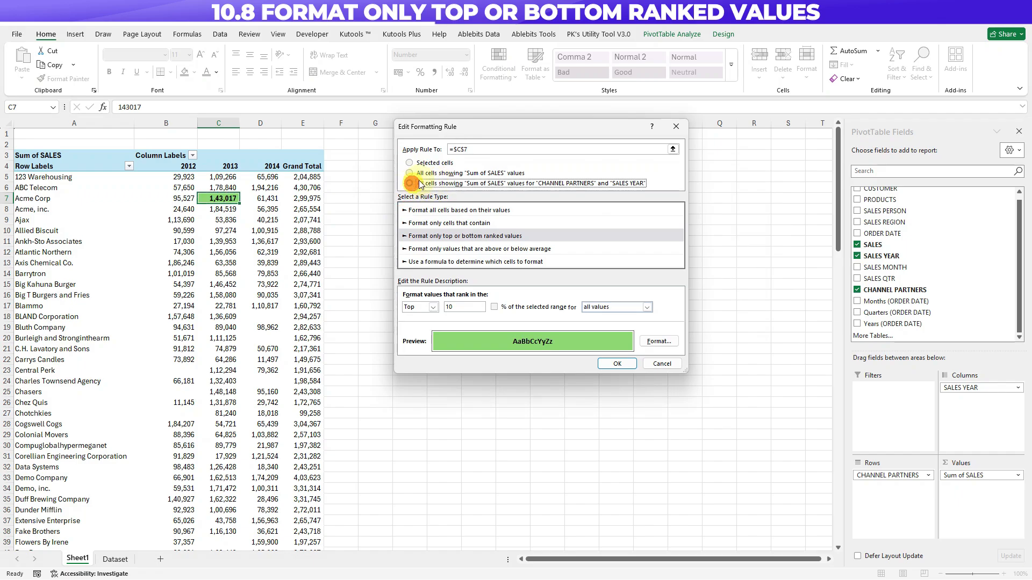
click(616, 364)
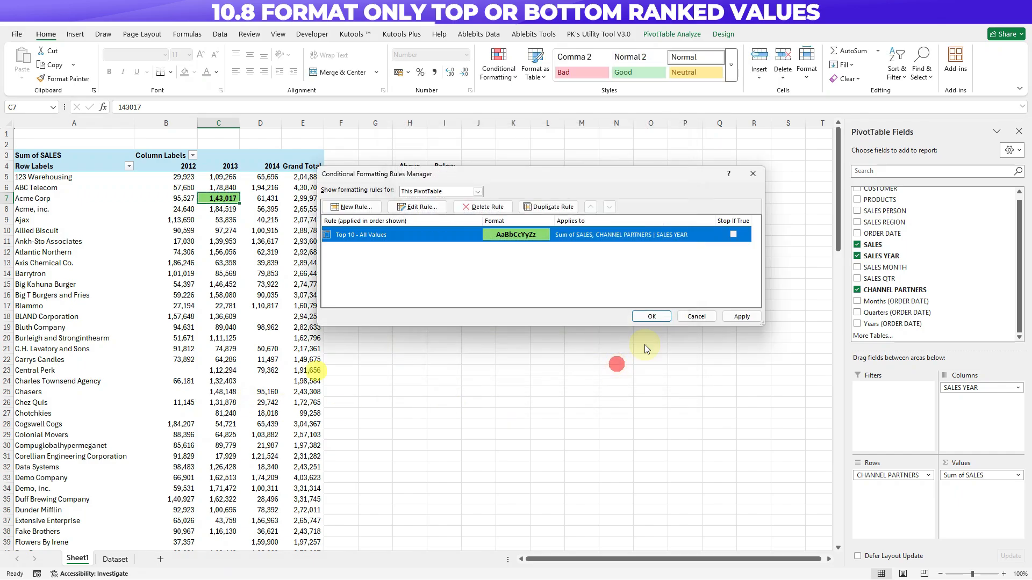
click(741, 316)
click(651, 316)
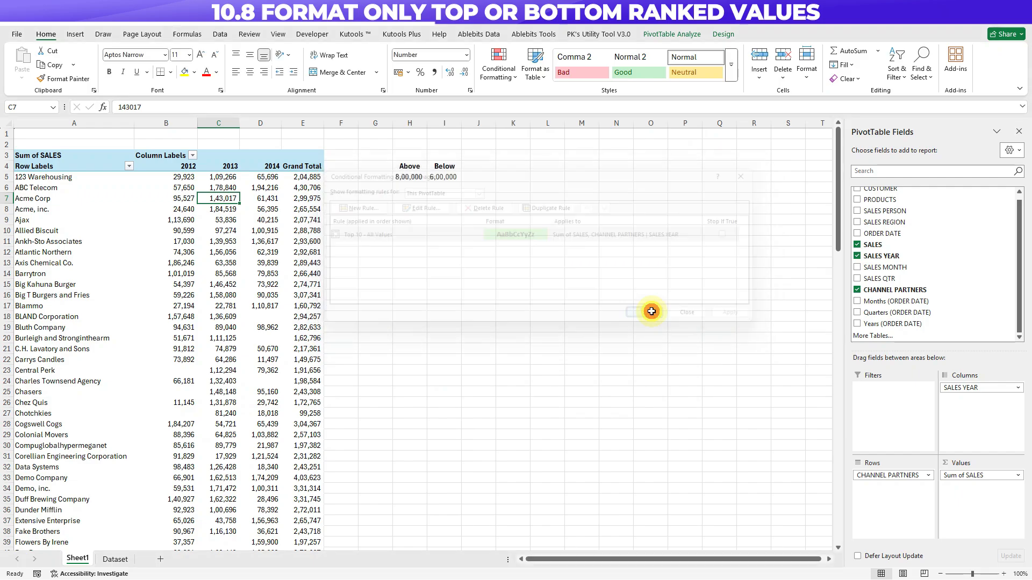
Step: Edit the PivotTable's Top 10 conditional formatting rule to format the Bottom 10 values instead
scroll(262, 348, down, 12)
scroll(261, 348, down, 3)
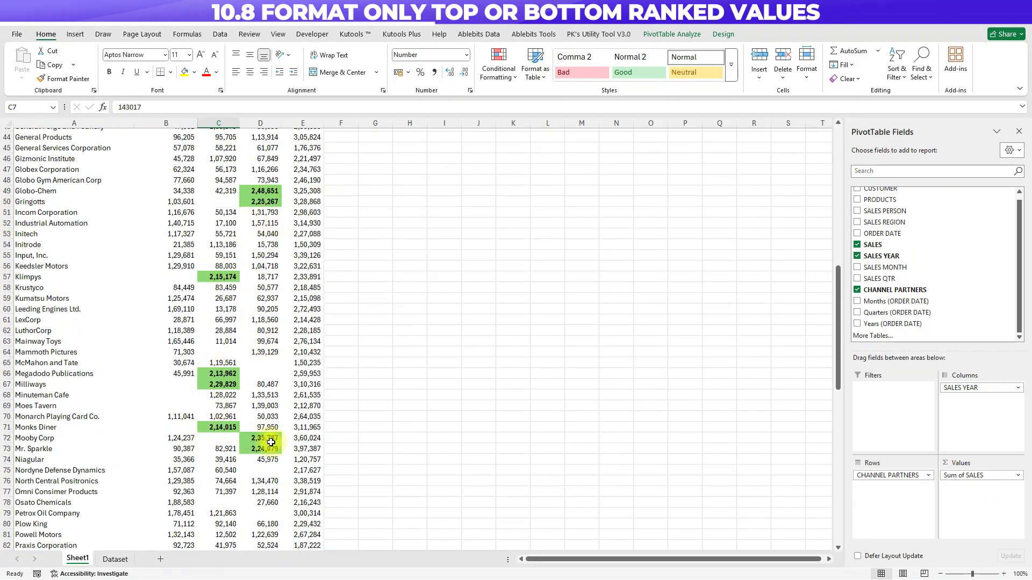
scroll(243, 436, down, 20)
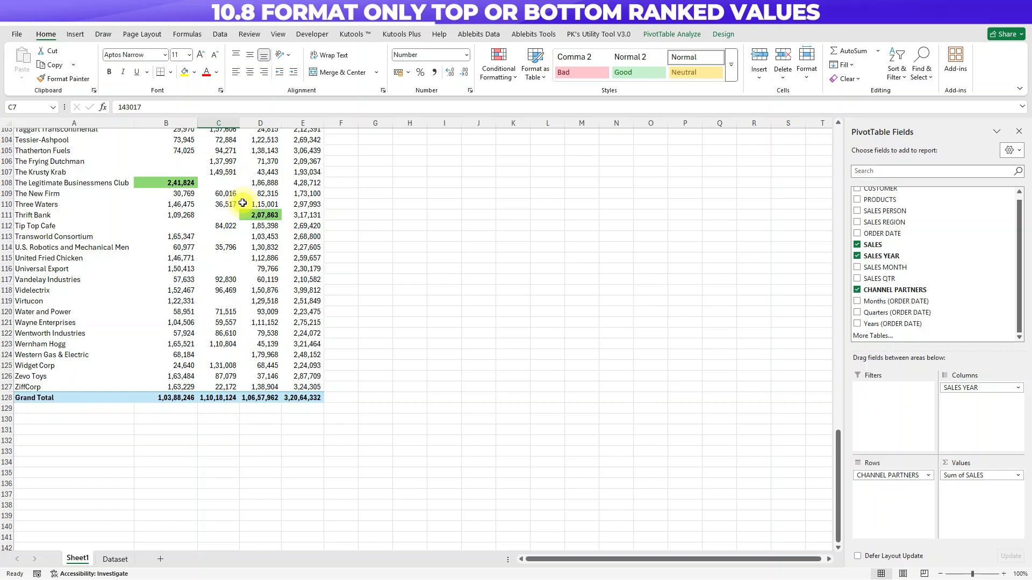
mouse_move(242, 203)
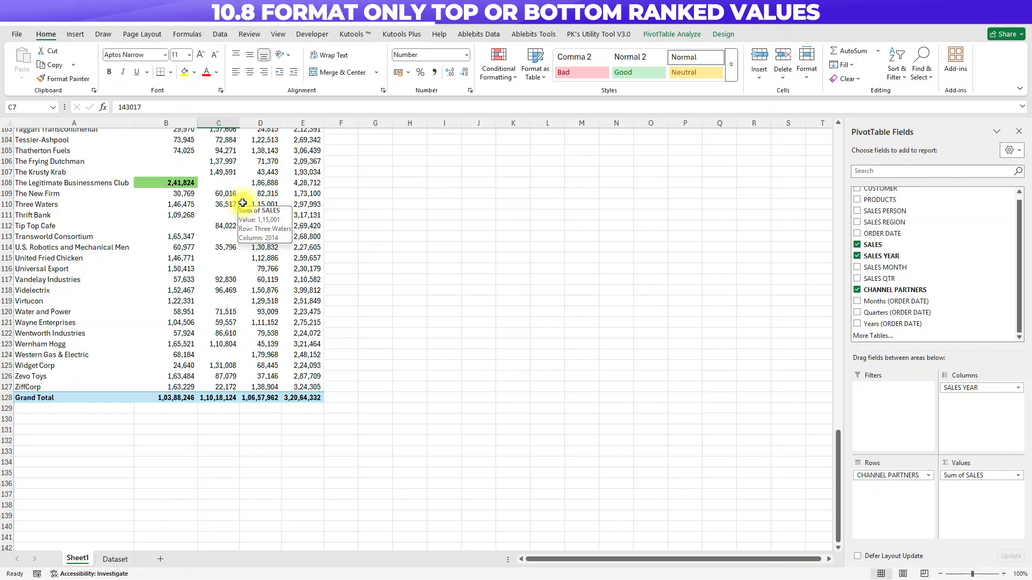
scroll(242, 203, up, 20)
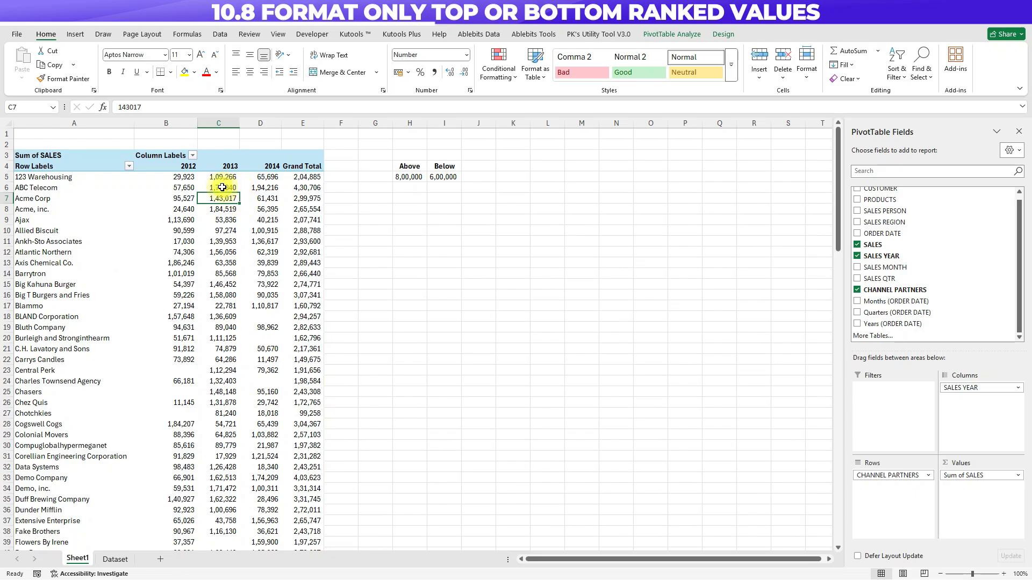
click(495, 69)
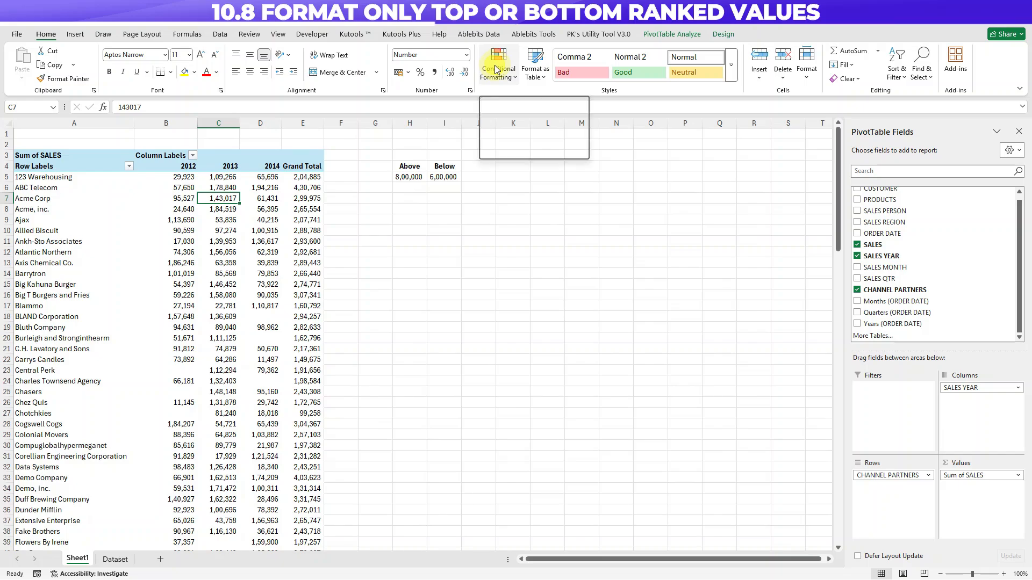
click(521, 239)
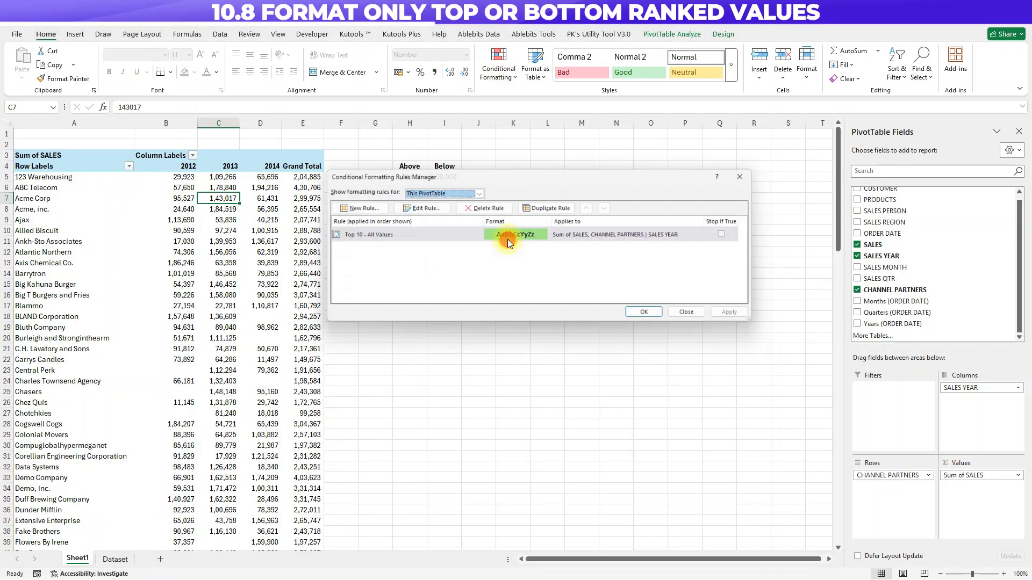
click(404, 236)
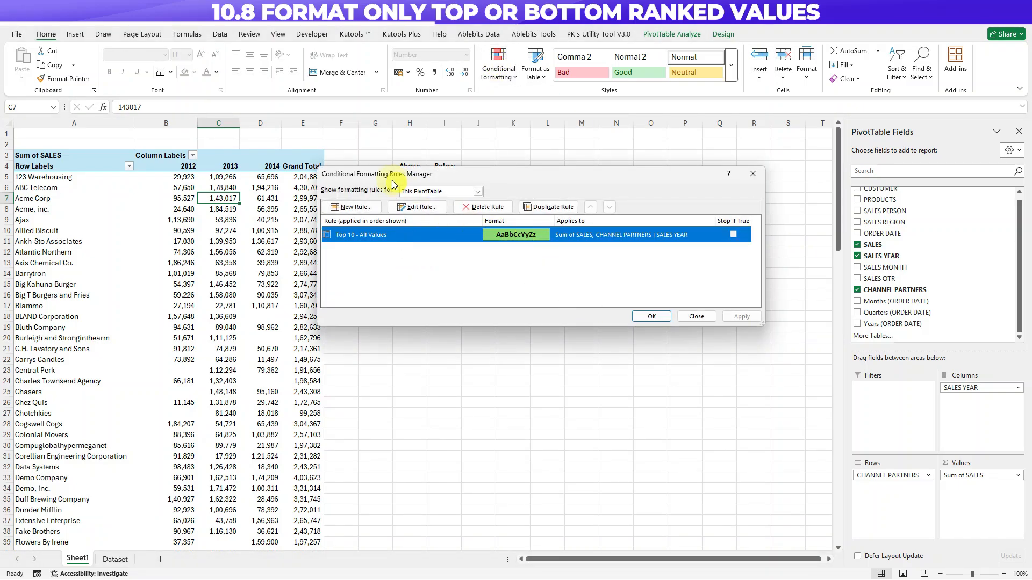
click(413, 215)
click(433, 307)
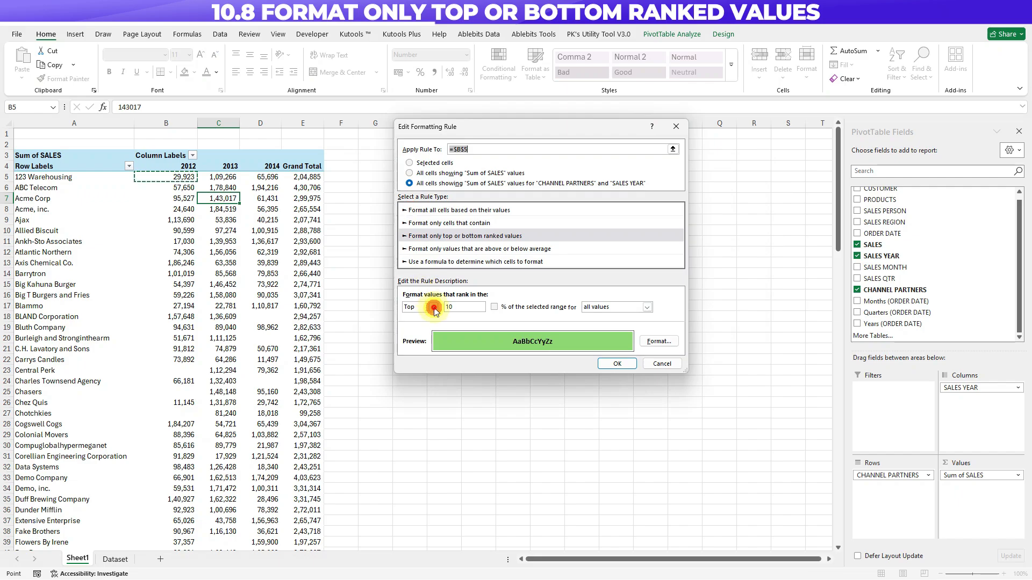
click(415, 324)
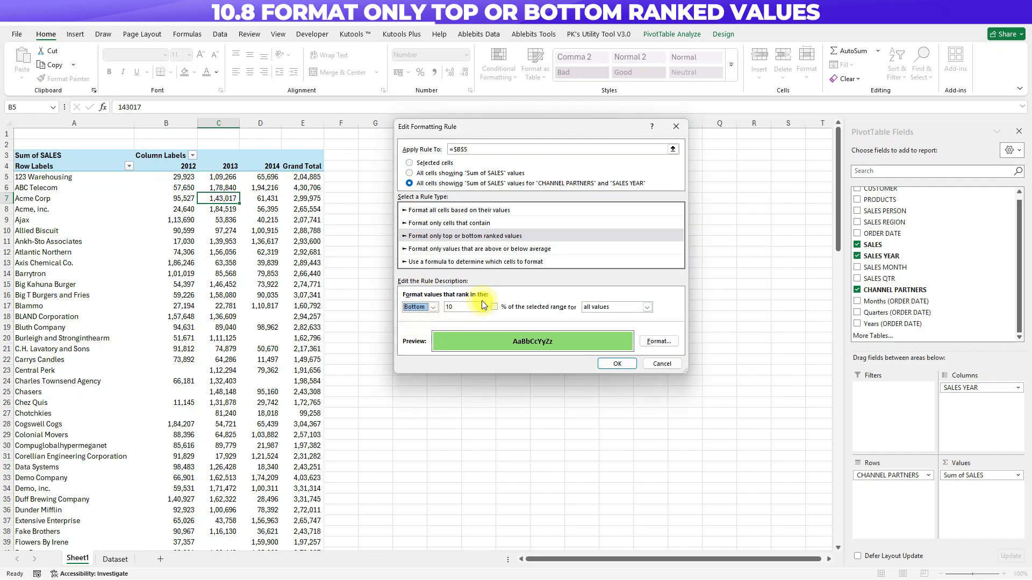
click(616, 365)
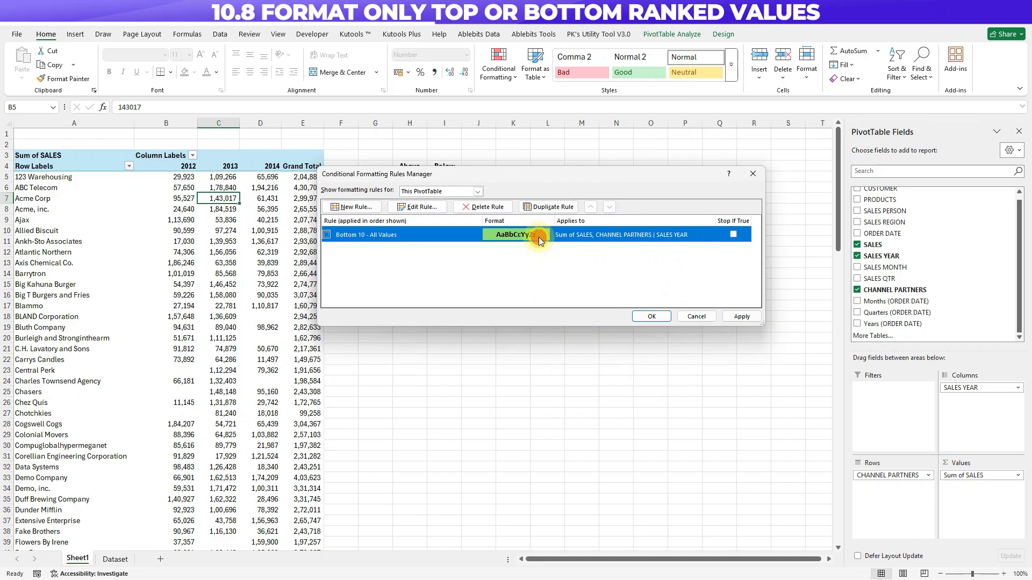
Step: Change the Bottom 10 rule's fill color to red and apply the rule to the PivotTable
click(417, 207)
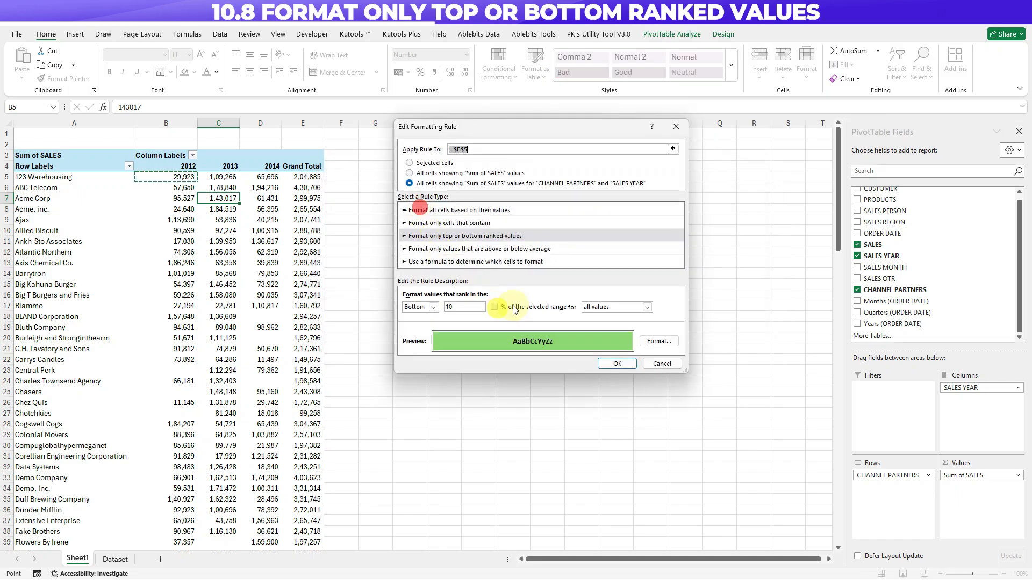
click(664, 348)
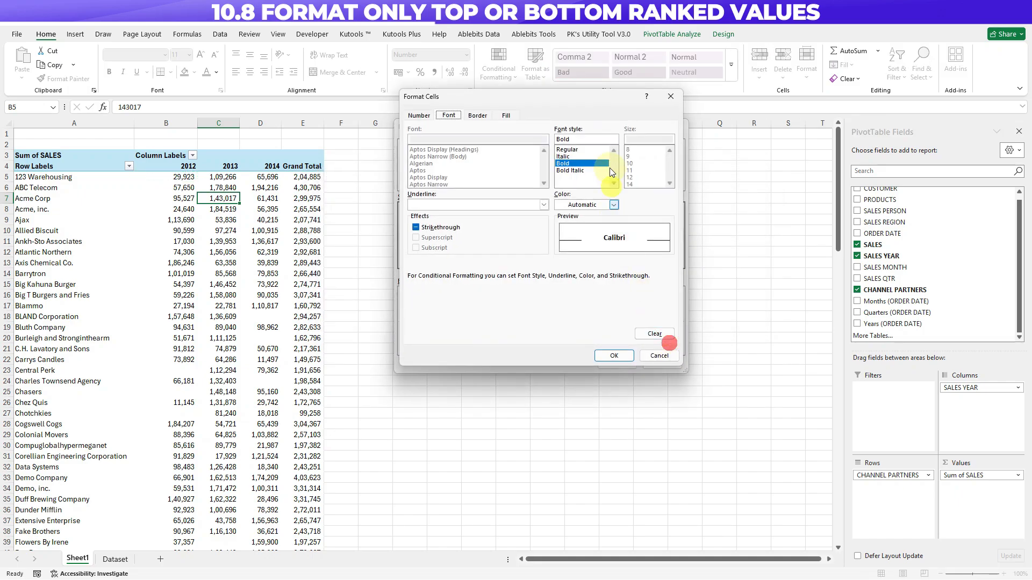
click(506, 115)
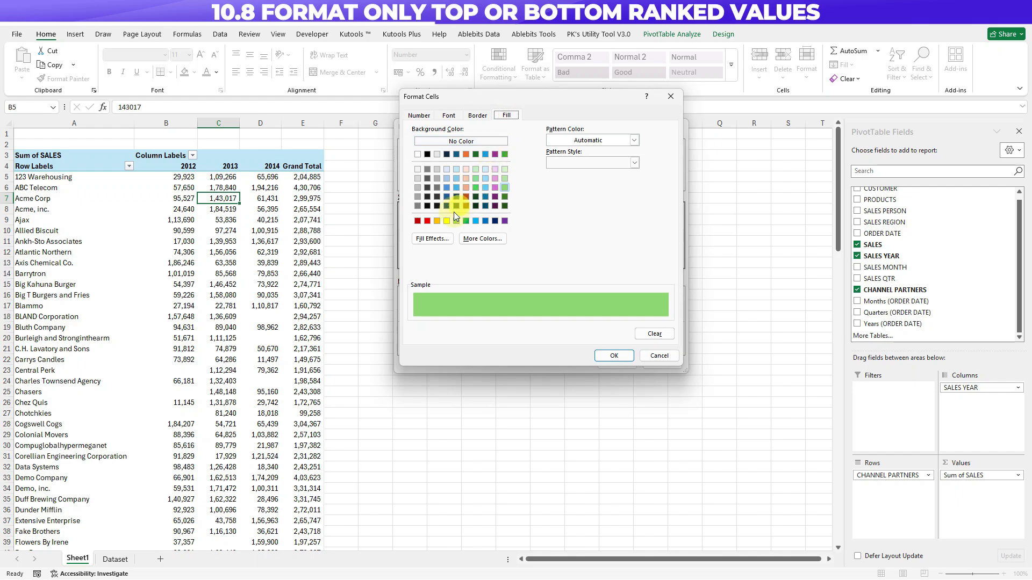
click(428, 221)
click(613, 356)
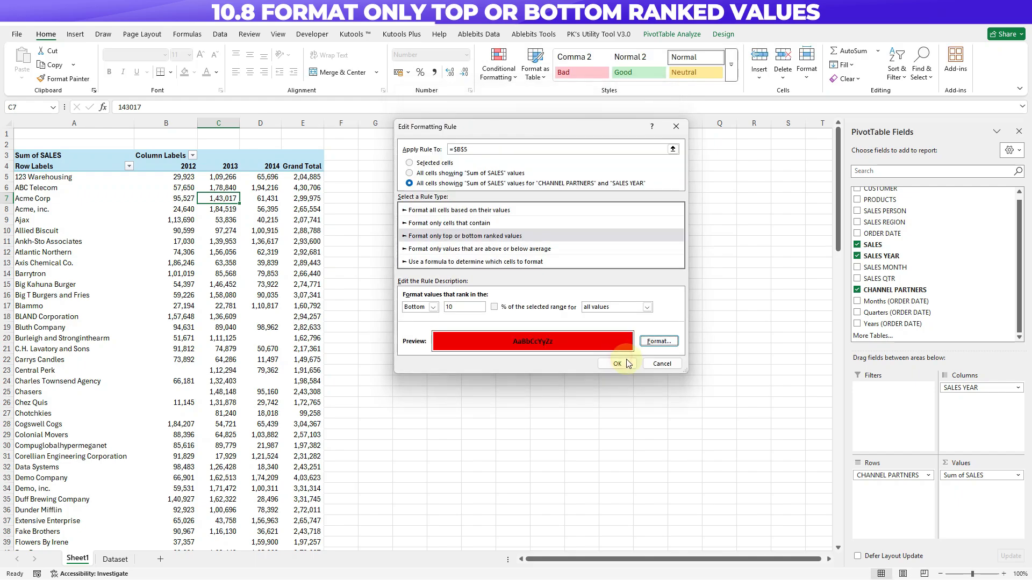
click(623, 367)
click(736, 317)
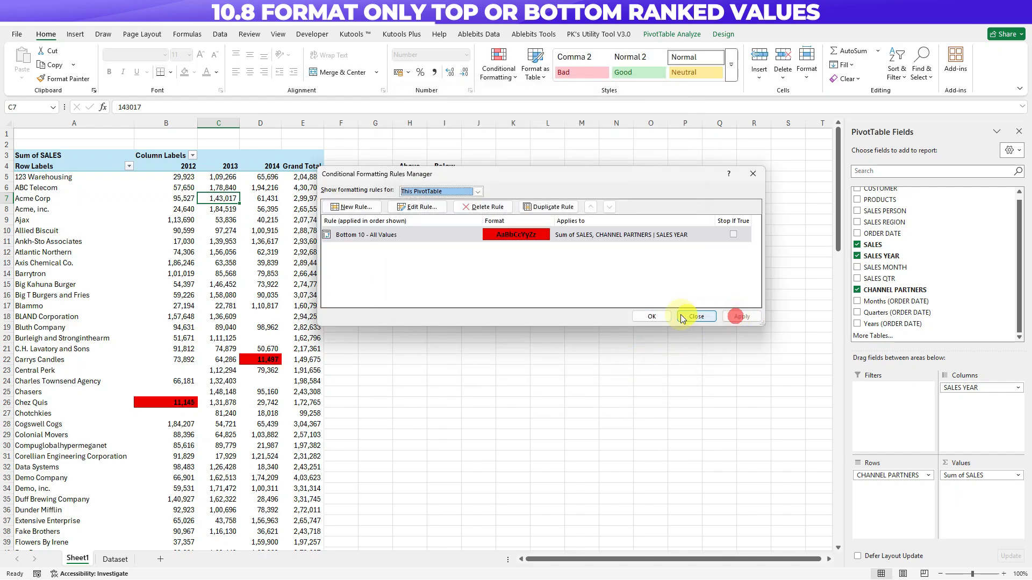
click(652, 316)
Step: Examine the red-highlighted bottom 10 sales values throughout the channel partner rows of the PivotTable
scroll(179, 415, down, 1)
scroll(179, 416, down, 20)
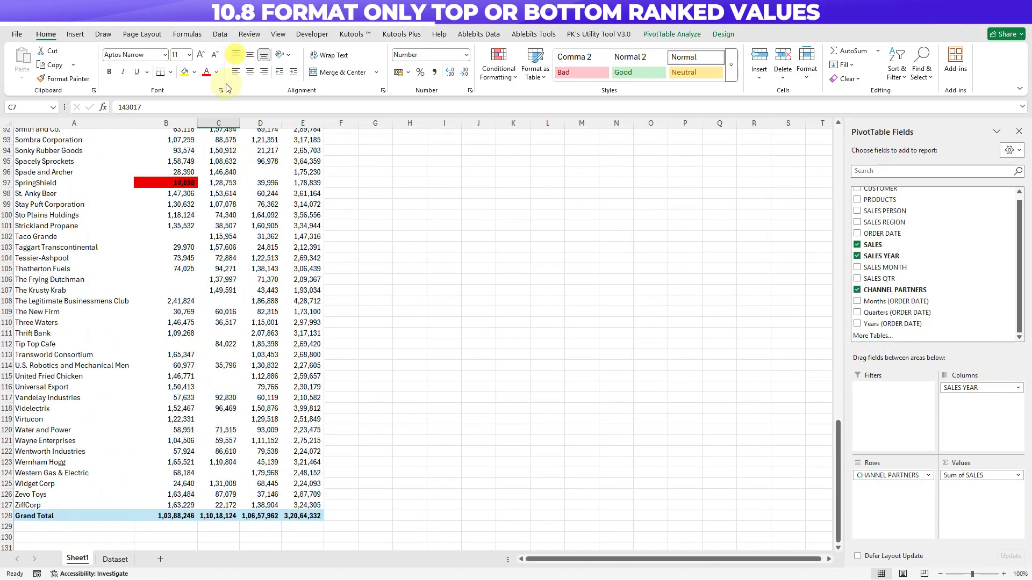
click(162, 191)
click(184, 181)
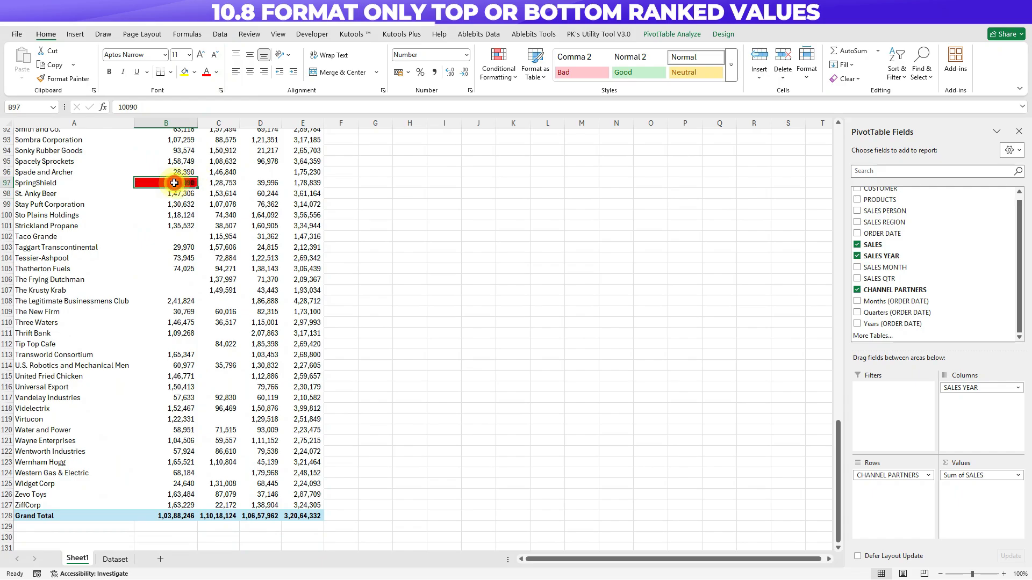
scroll(182, 178, up, 2)
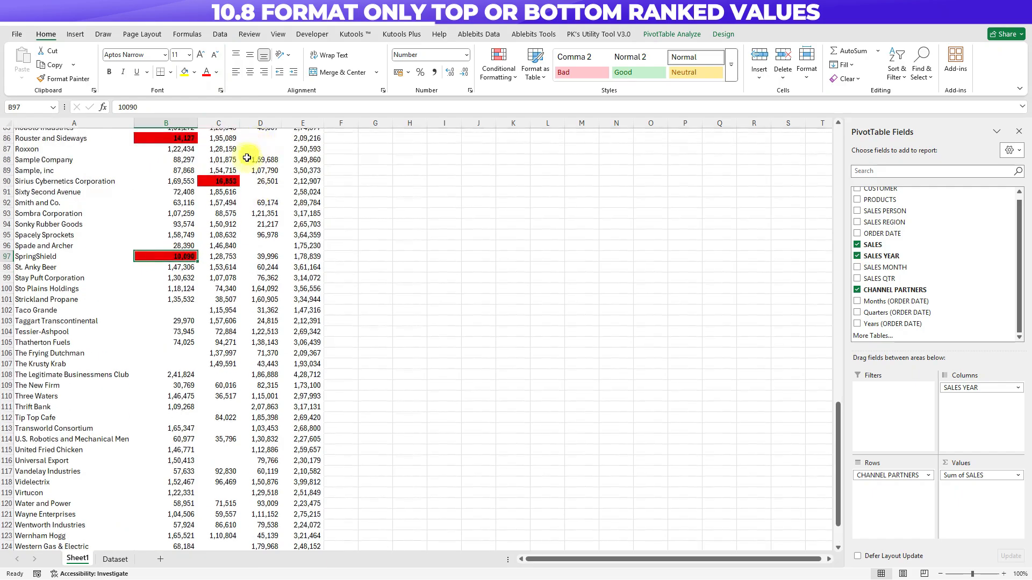
click(247, 158)
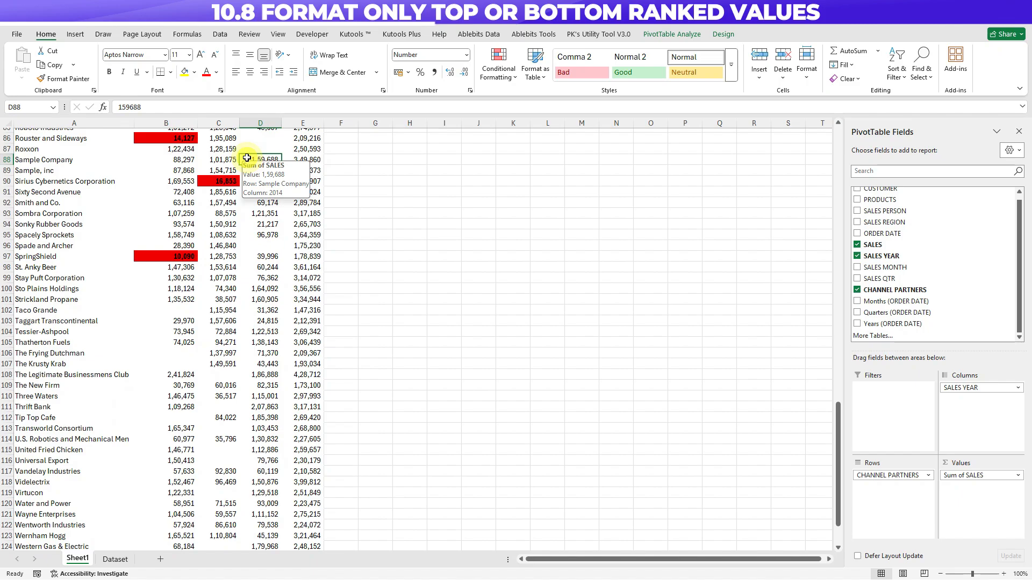
scroll(248, 158, up, 12)
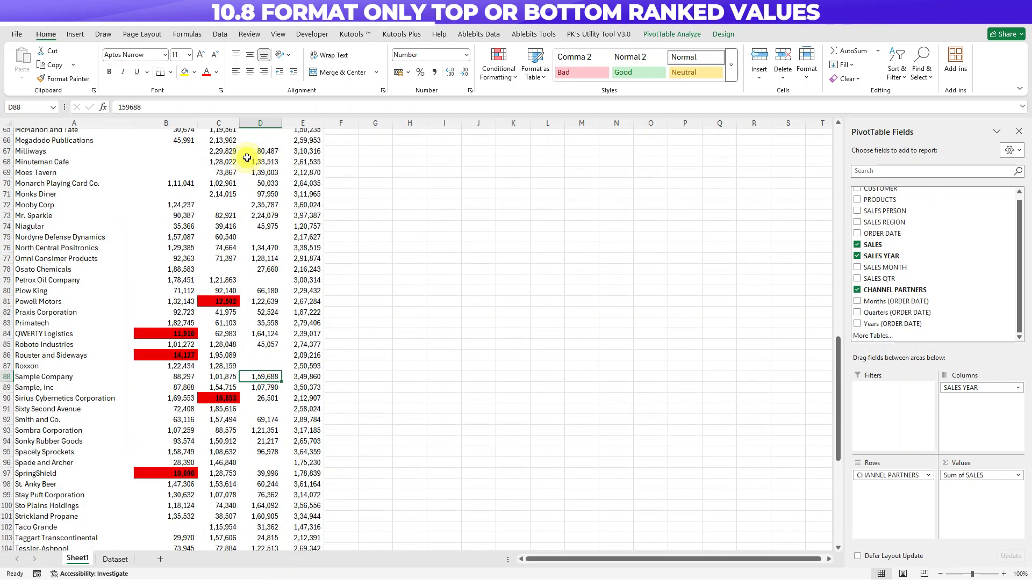
scroll(247, 158, up, 16)
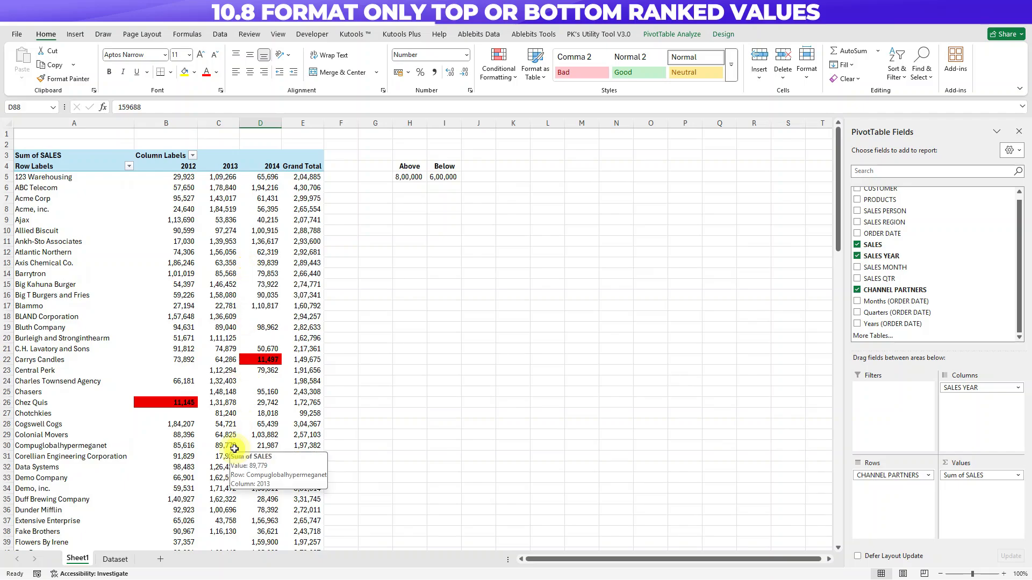
click(262, 358)
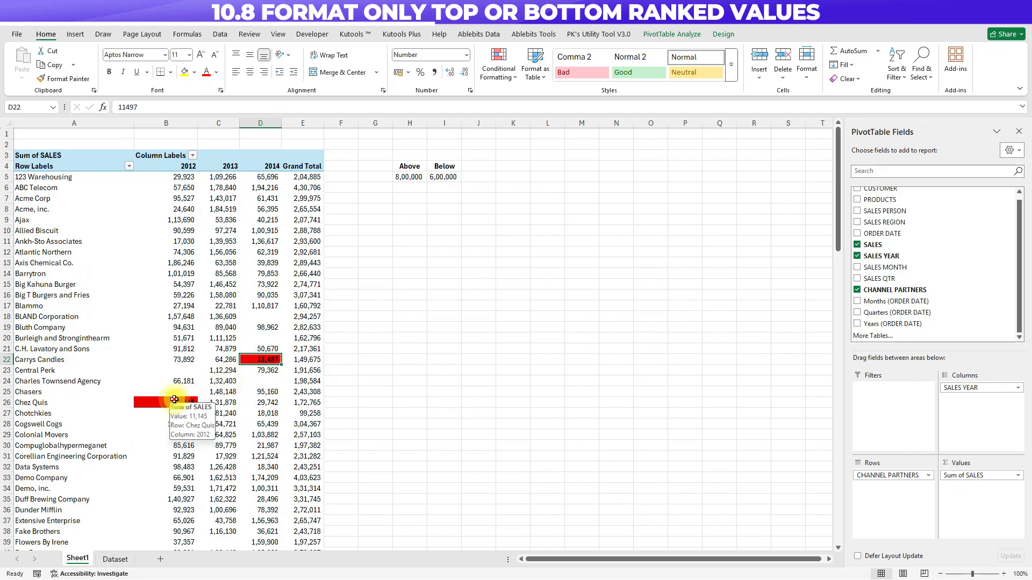
ctrl+click(174, 399)
scroll(203, 392, down, 2)
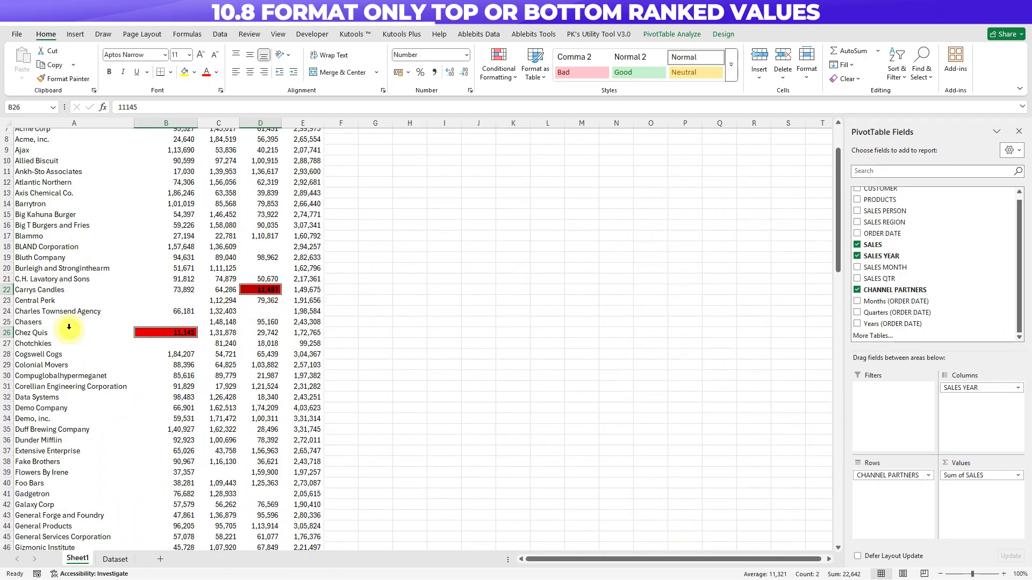
Step: Clear all conditional formatting rules from the channel partner PivotTable
click(180, 183)
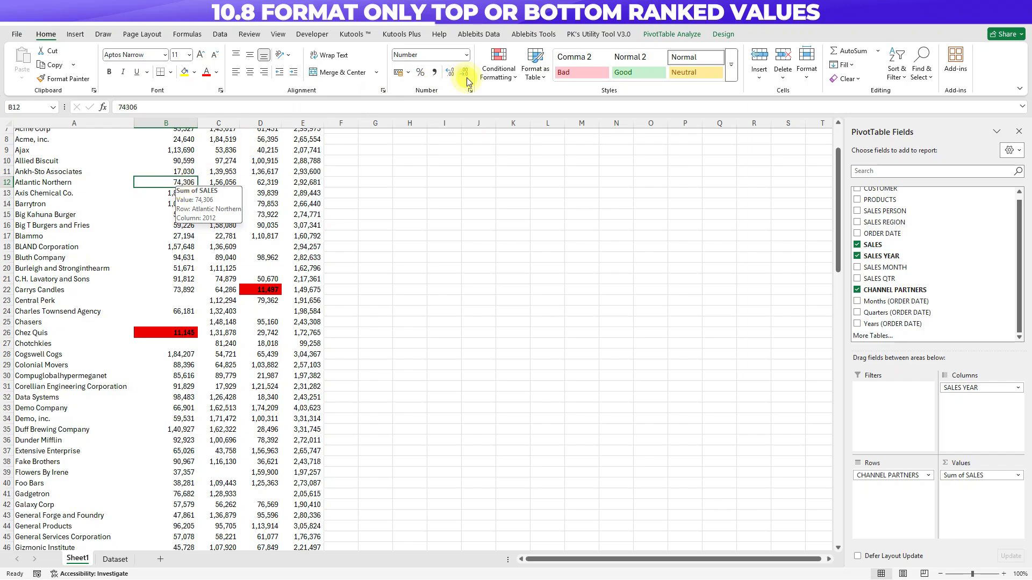
click(498, 67)
mouse_move(533, 224)
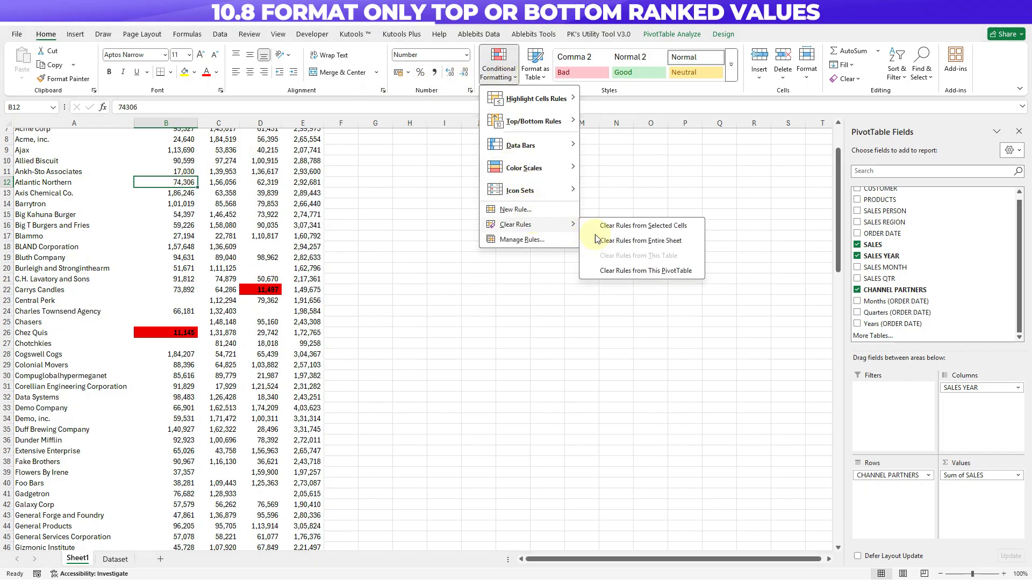
click(629, 269)
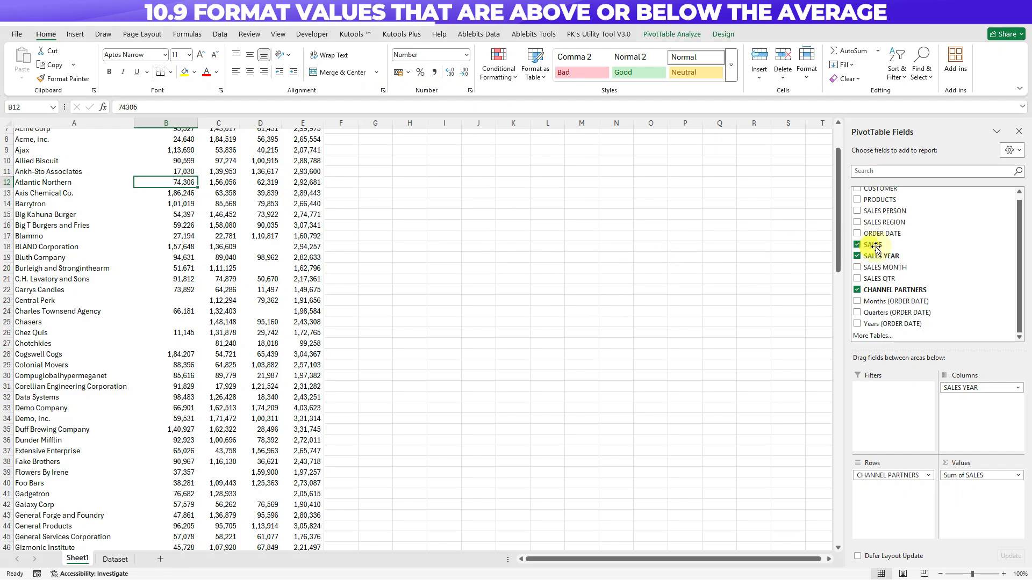
Step: Remove the CHANNEL PARTNERS field from the rows of the PivotTable
drag(885, 256, 741, 285)
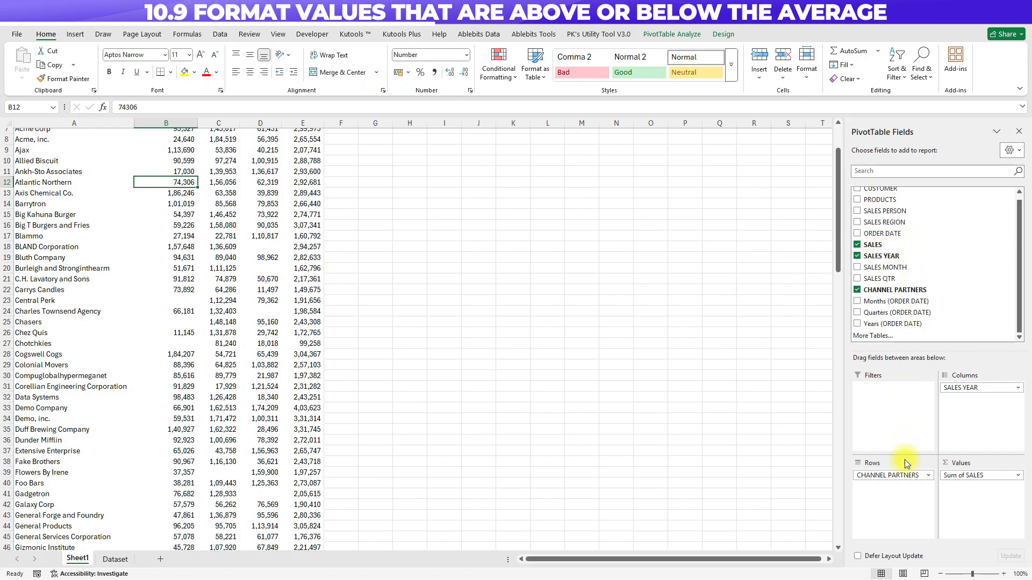
drag(890, 475, 760, 466)
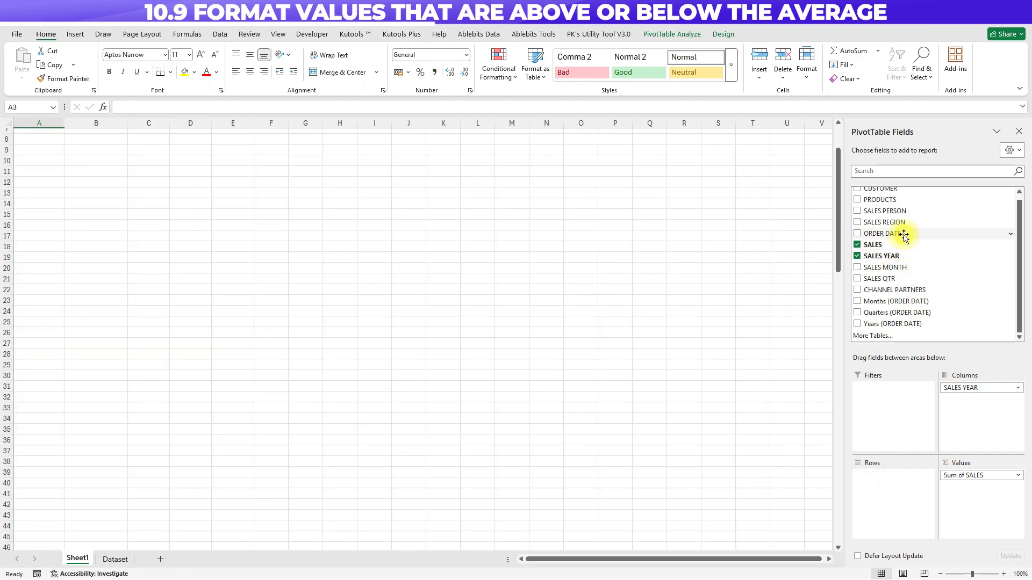
scroll(904, 237, up, 1)
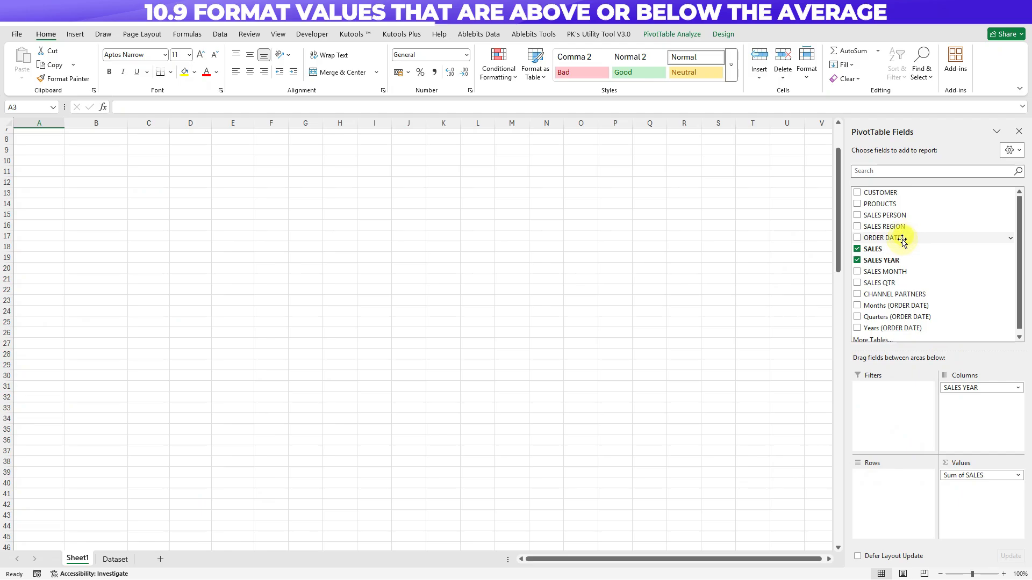
Step: Add the SALES PERSON field to the PivotTable rows and select the 2012 to 2014 sales values without the totals
drag(884, 215, 895, 486)
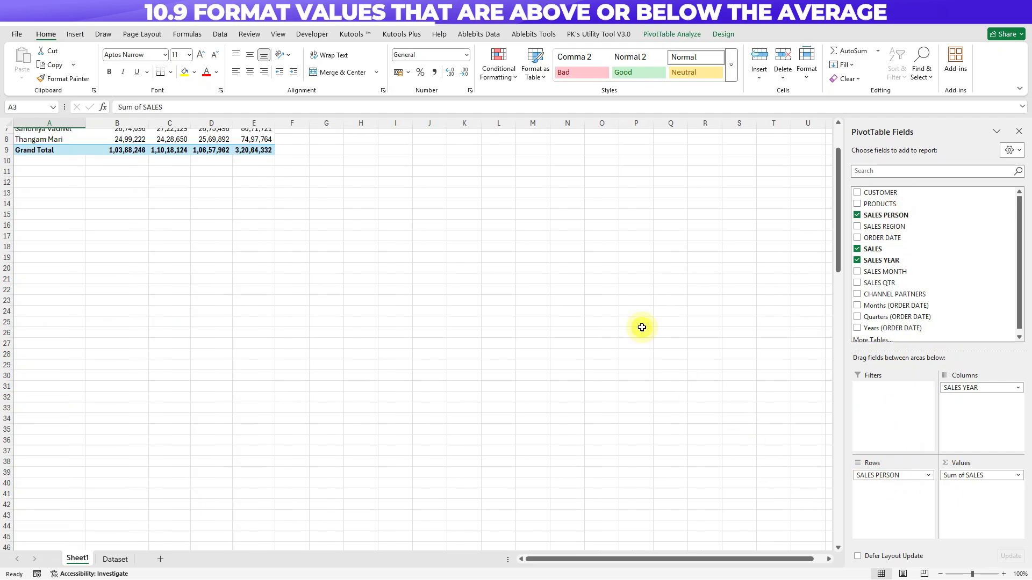
scroll(389, 288, up, 2)
click(112, 179)
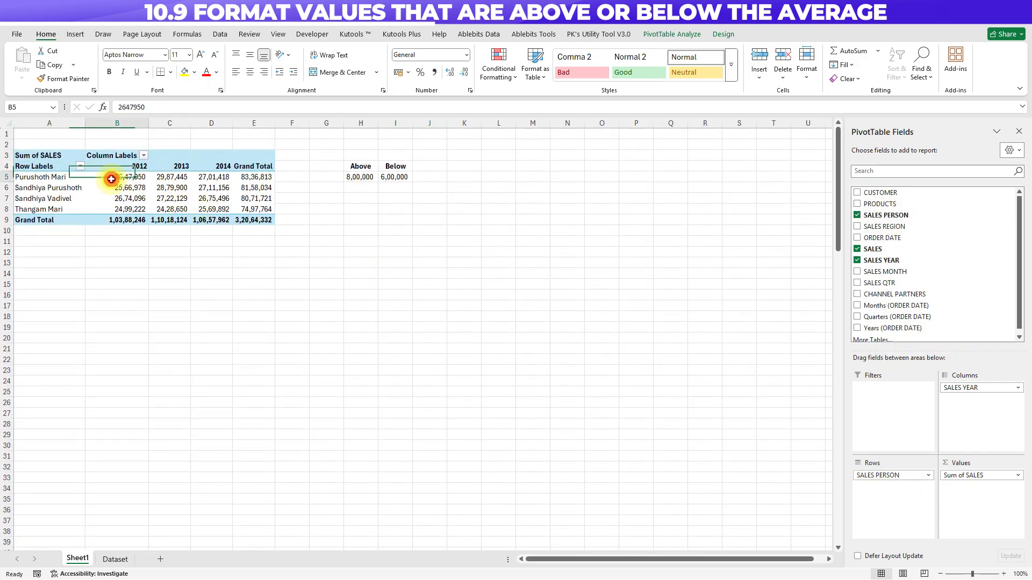
drag(111, 179, 215, 207)
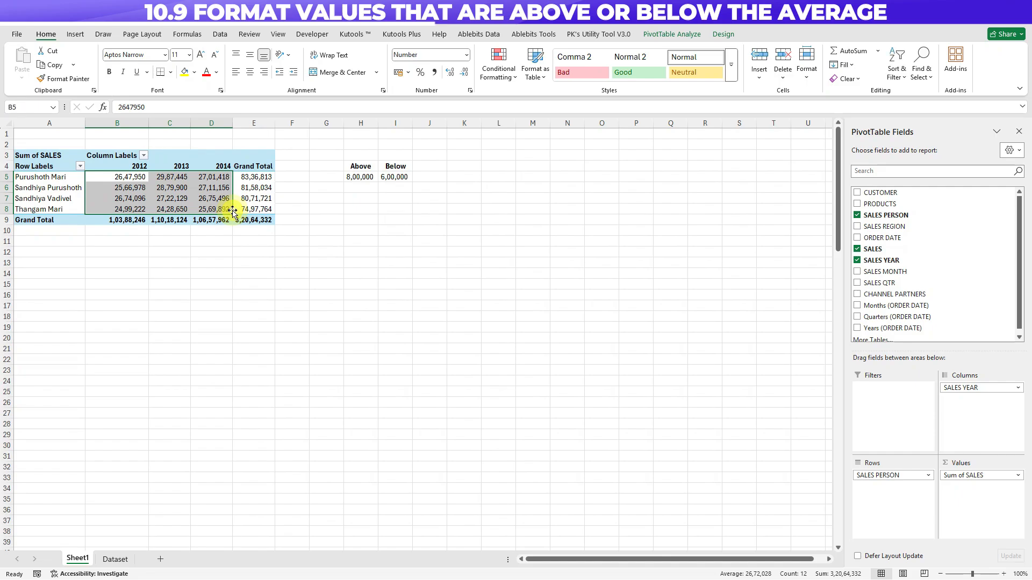
Step: Start a new above-average formatting rule covering all cells showing "Sum of SALES" values for "SALES PERSON" and "SALES YEAR"
click(160, 187)
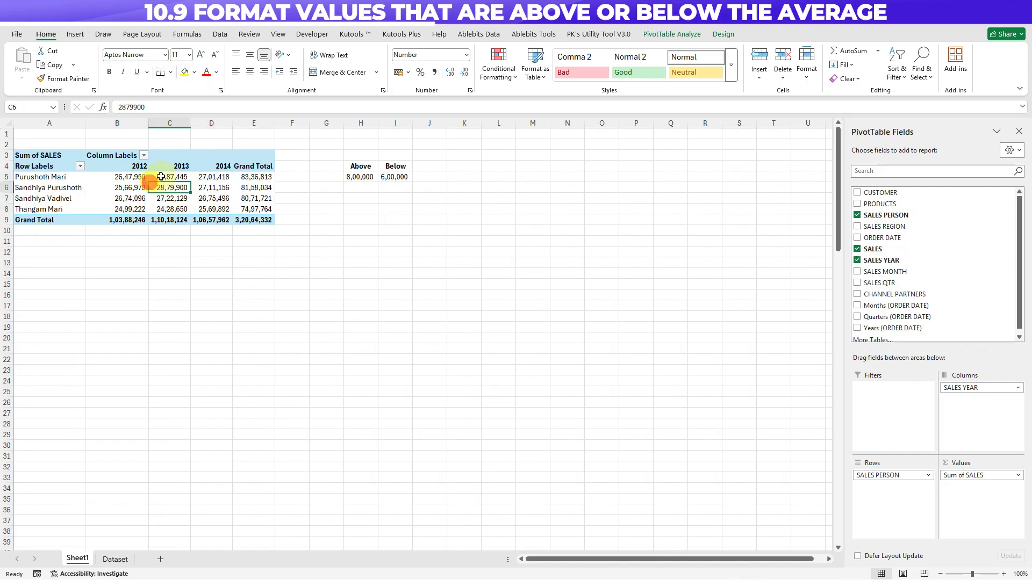
click(499, 67)
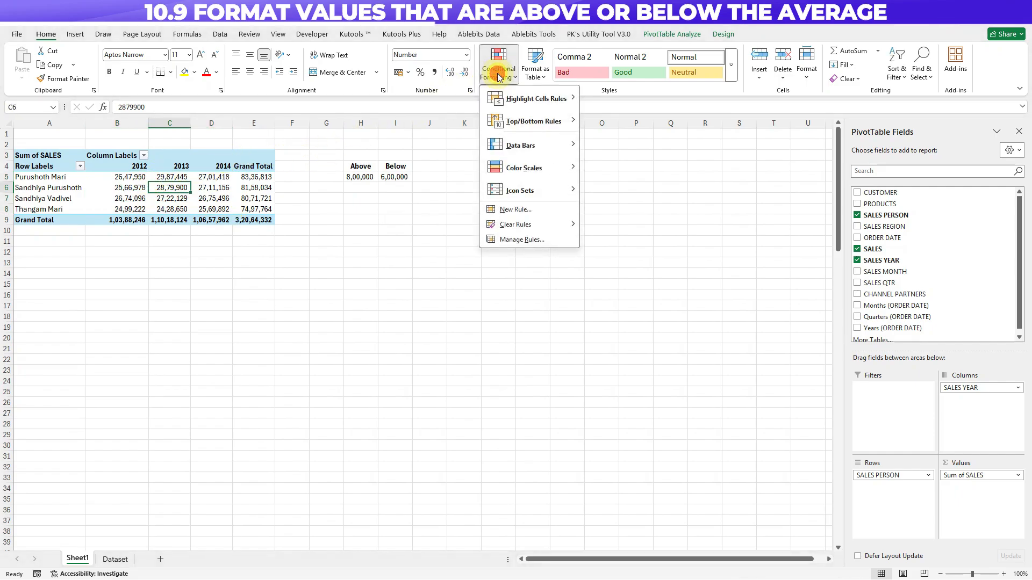
click(519, 214)
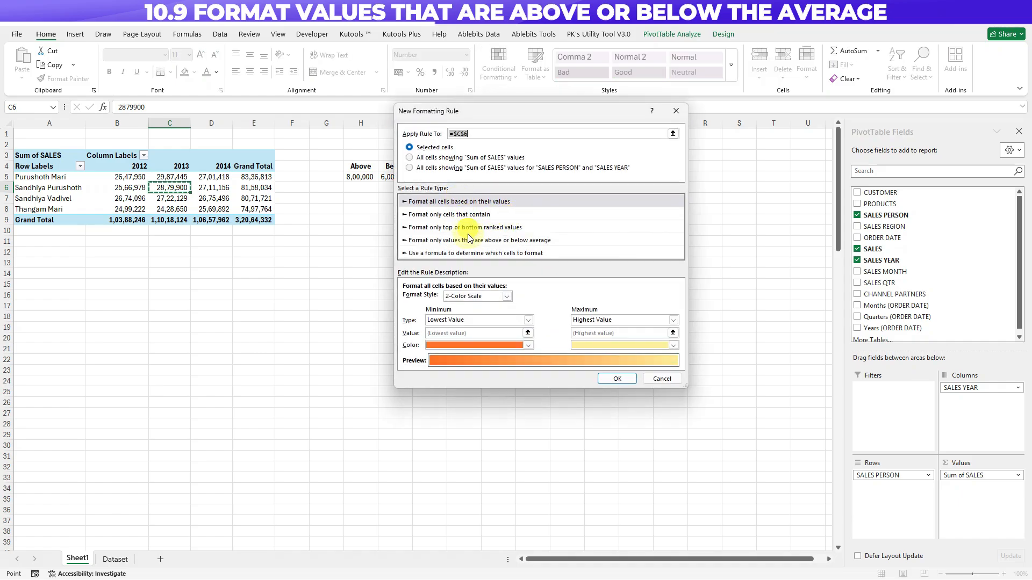
click(456, 227)
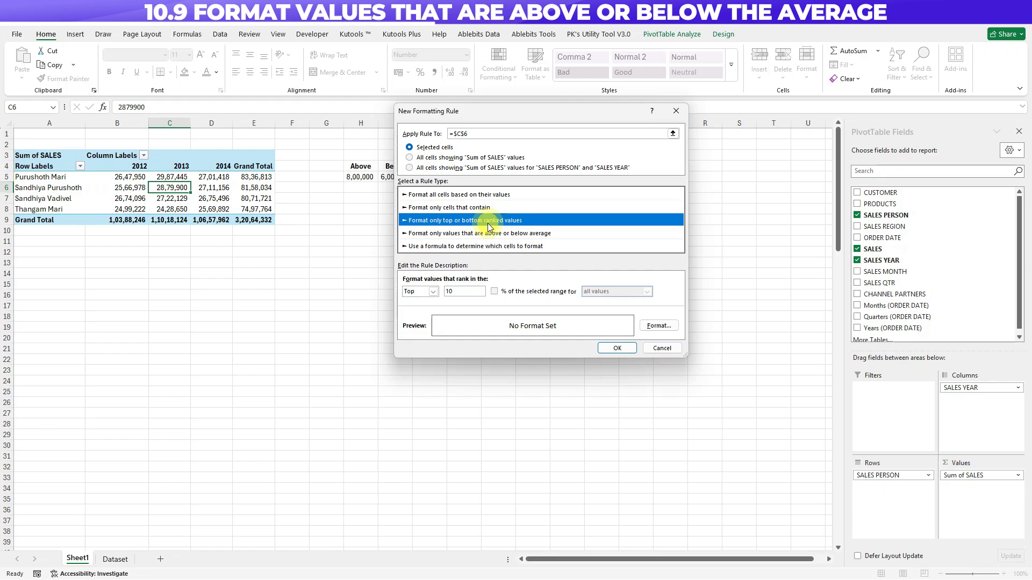
click(468, 235)
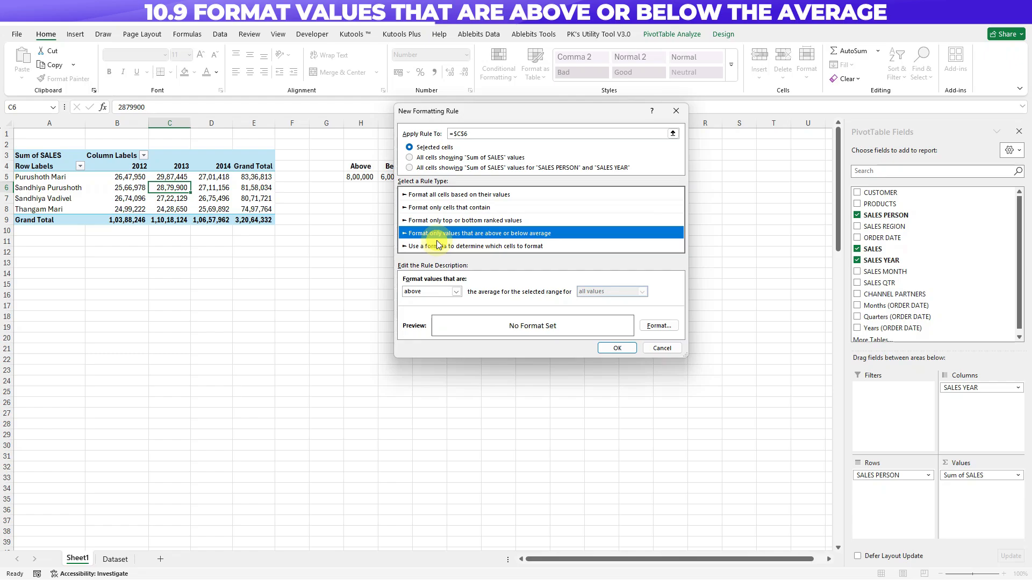
click(410, 169)
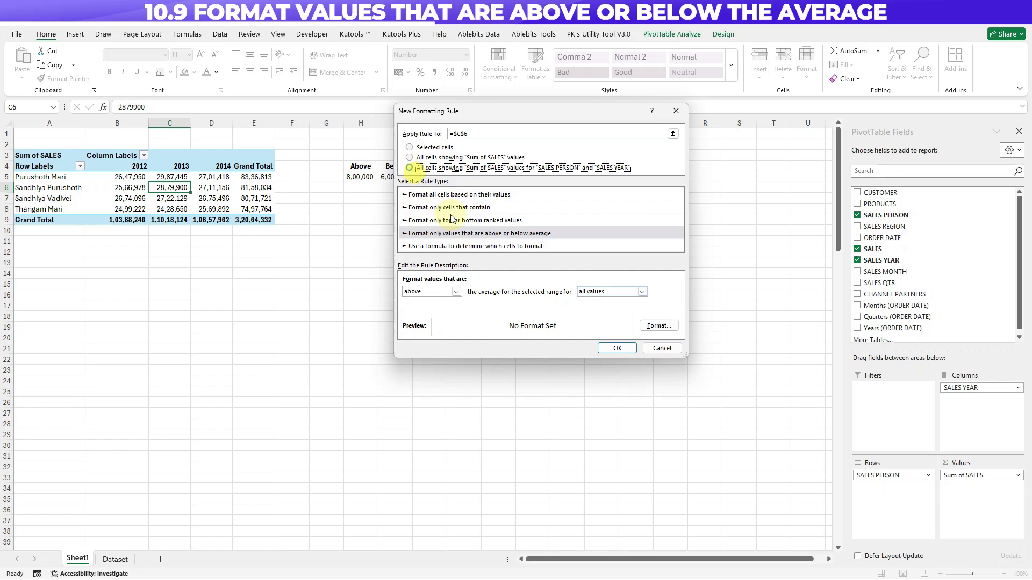
click(457, 290)
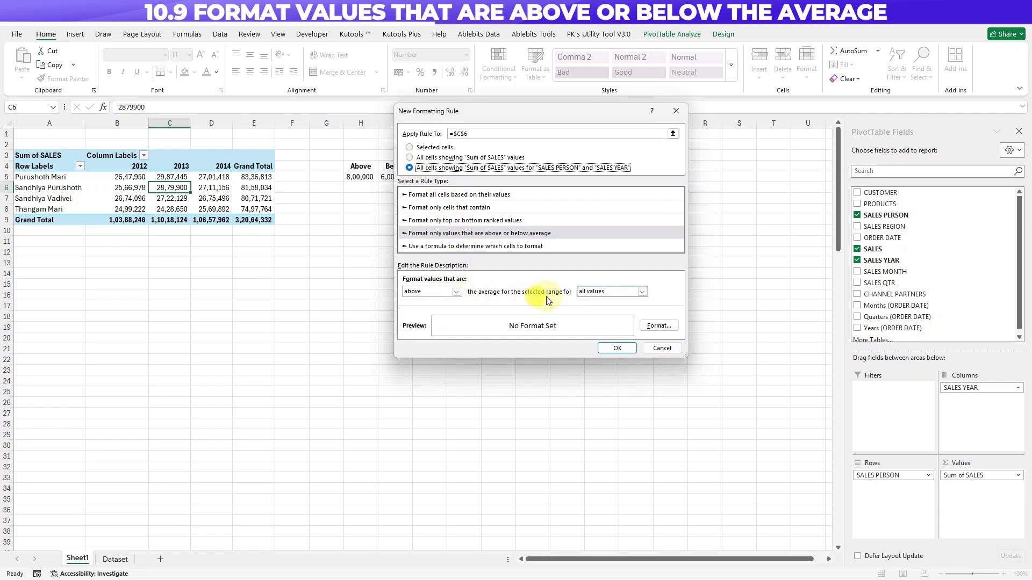
Step: Give the above-average rule a light green fill, an outline border and bold font, and apply it to the PivotTable
click(660, 326)
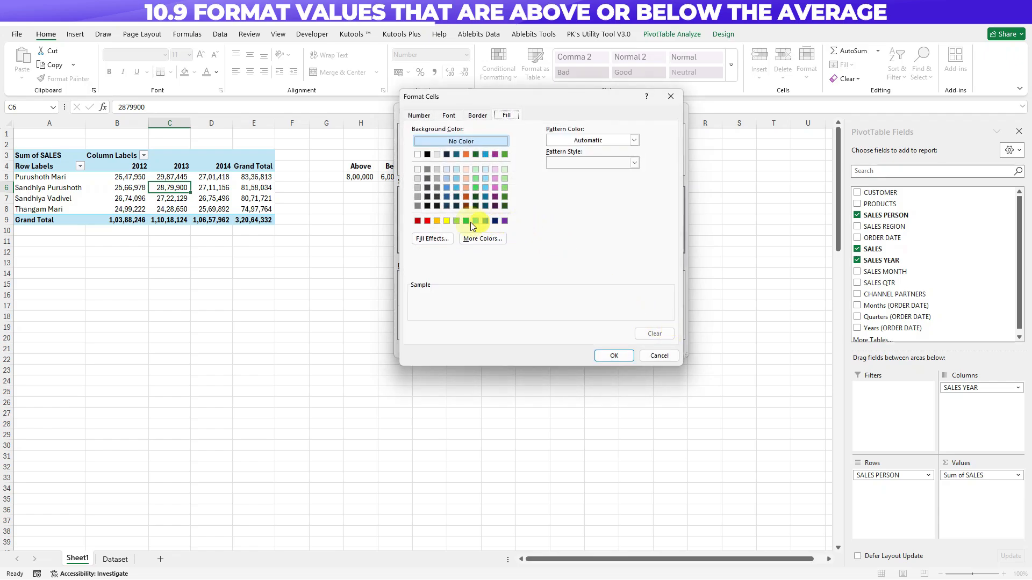
click(456, 221)
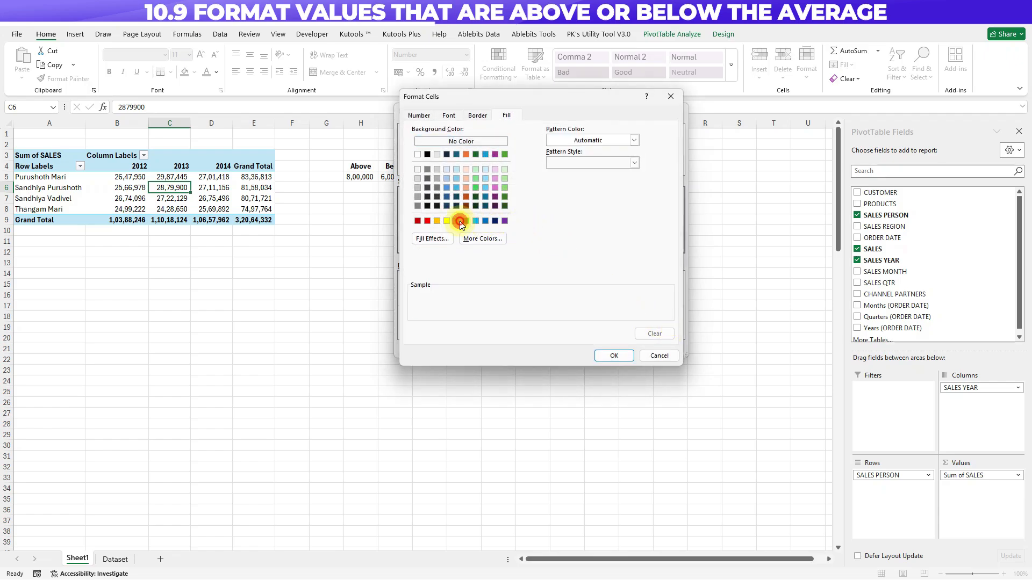
click(483, 115)
click(554, 142)
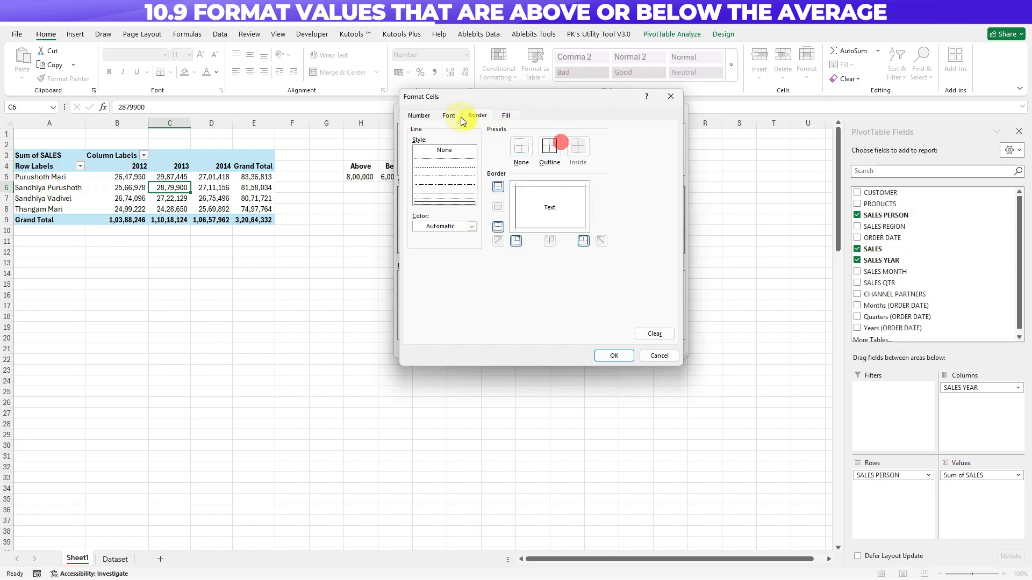
click(448, 115)
click(567, 164)
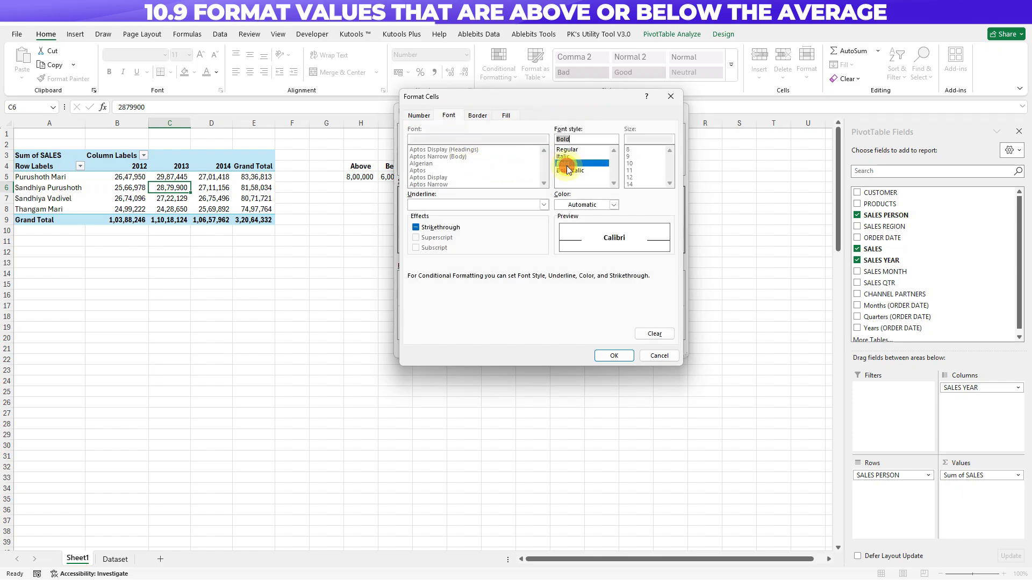
click(618, 356)
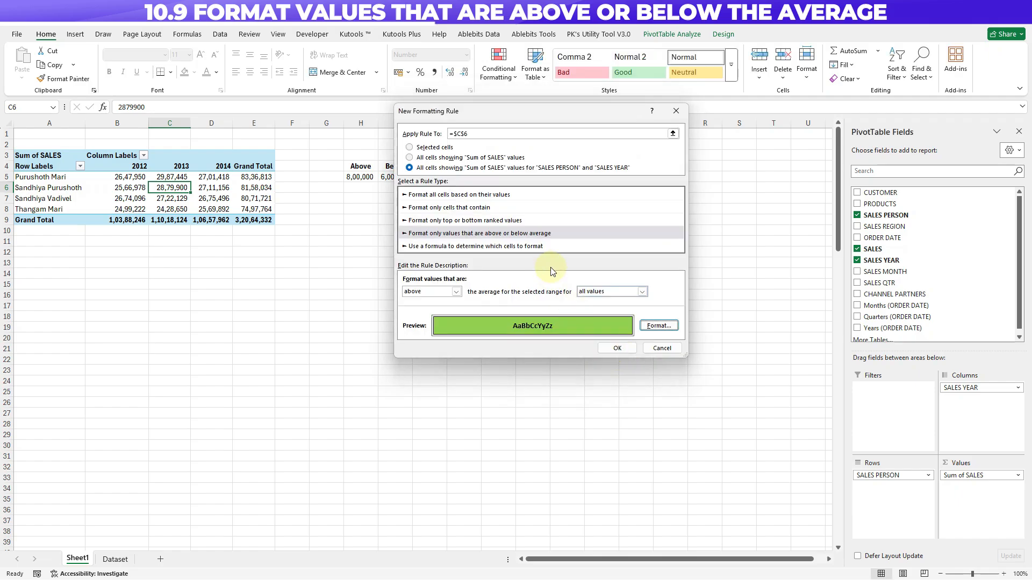
click(615, 348)
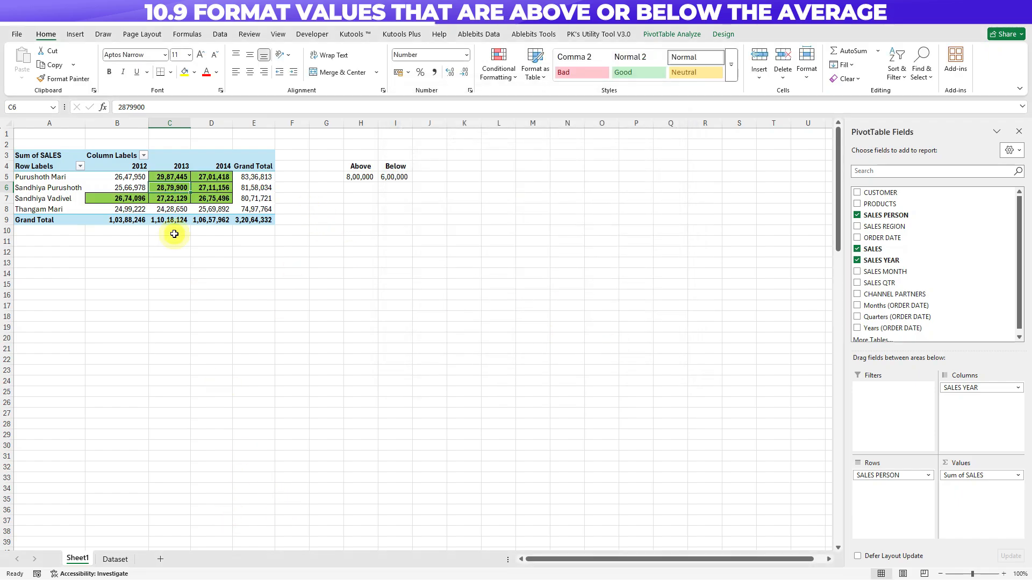
Step: Compare the green-highlighted cells with the average of all sales person values for 2012 to 2014
mouse_move(124, 179)
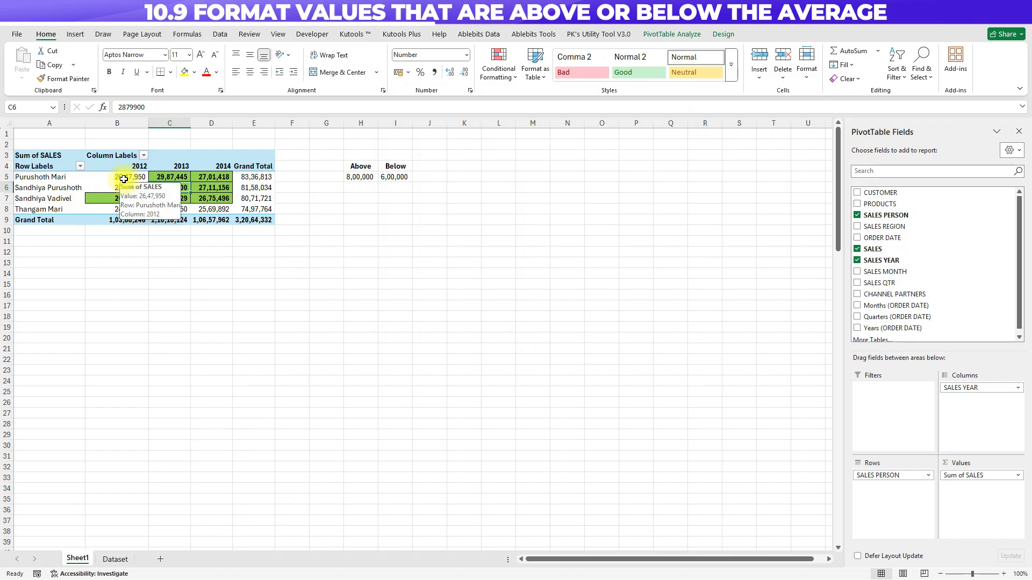
drag(124, 179, 210, 204)
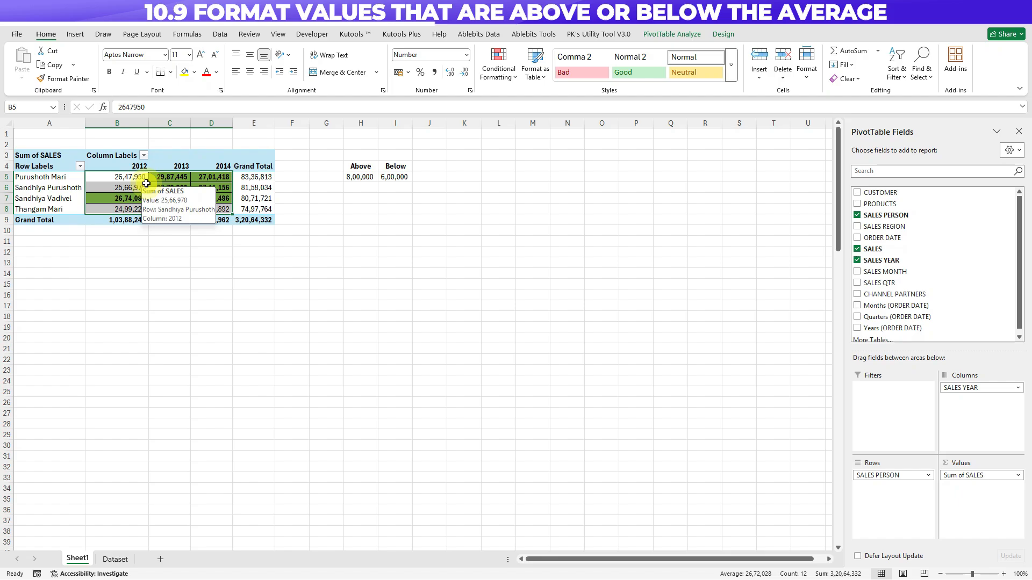
click(120, 197)
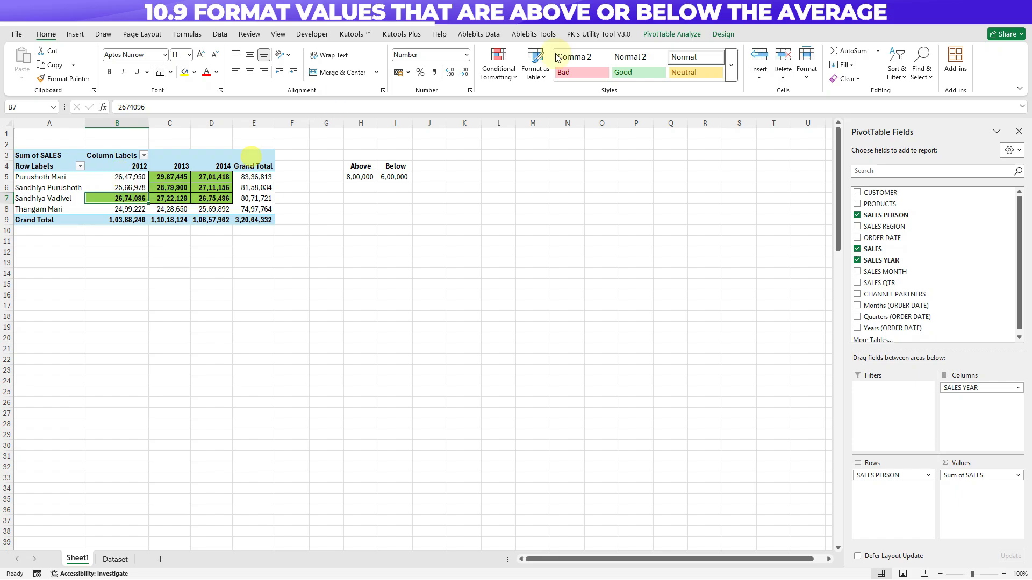
Step: Edit the PivotTable's Above Average rule so that it formats values below the average
click(496, 65)
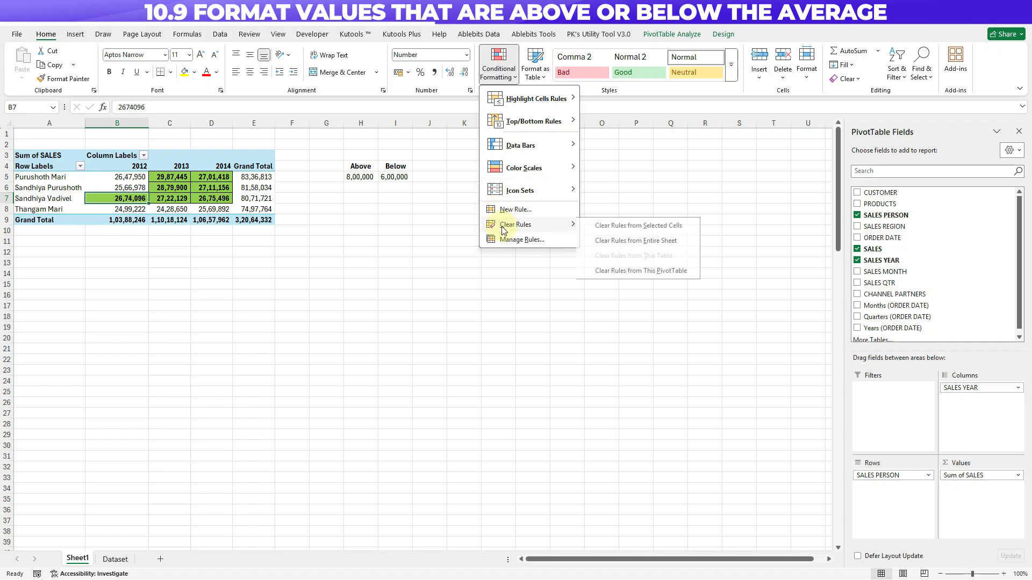
click(520, 240)
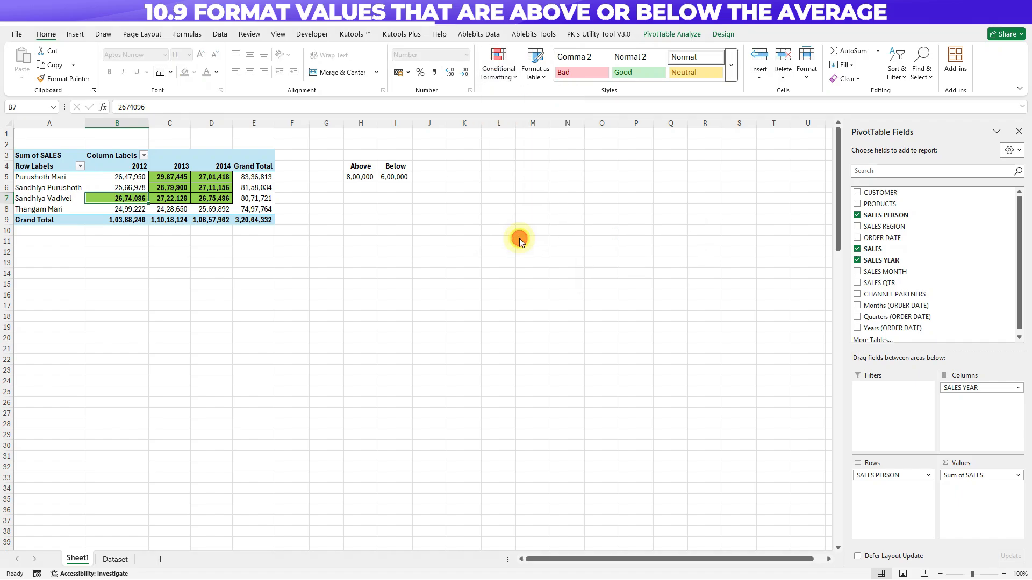
click(451, 218)
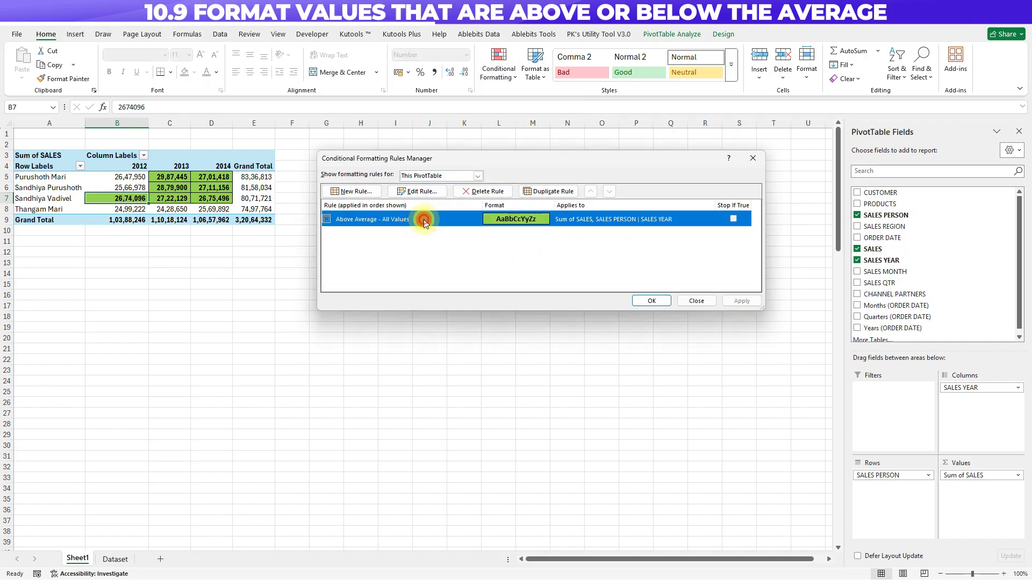
click(414, 191)
click(424, 292)
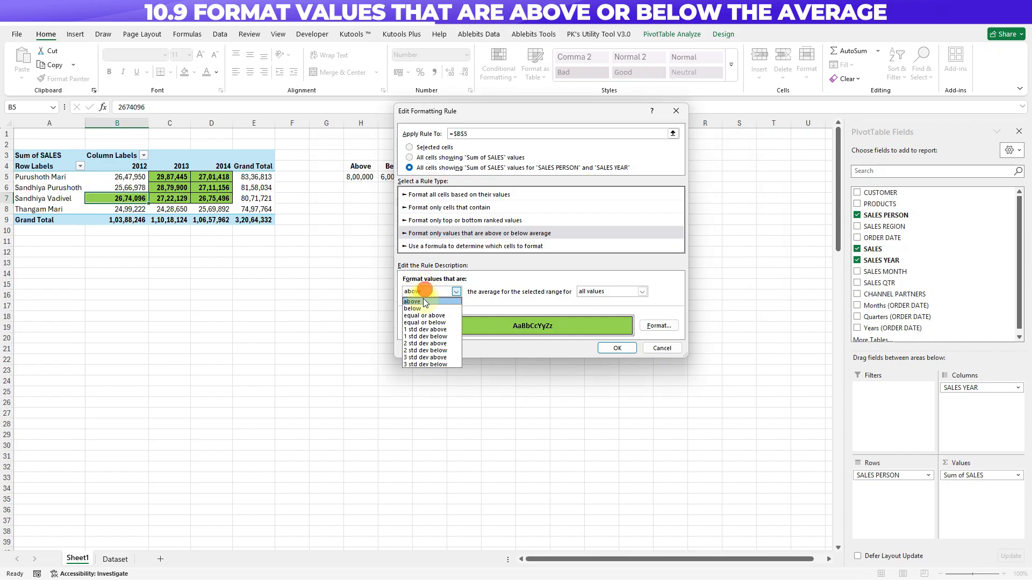
click(424, 309)
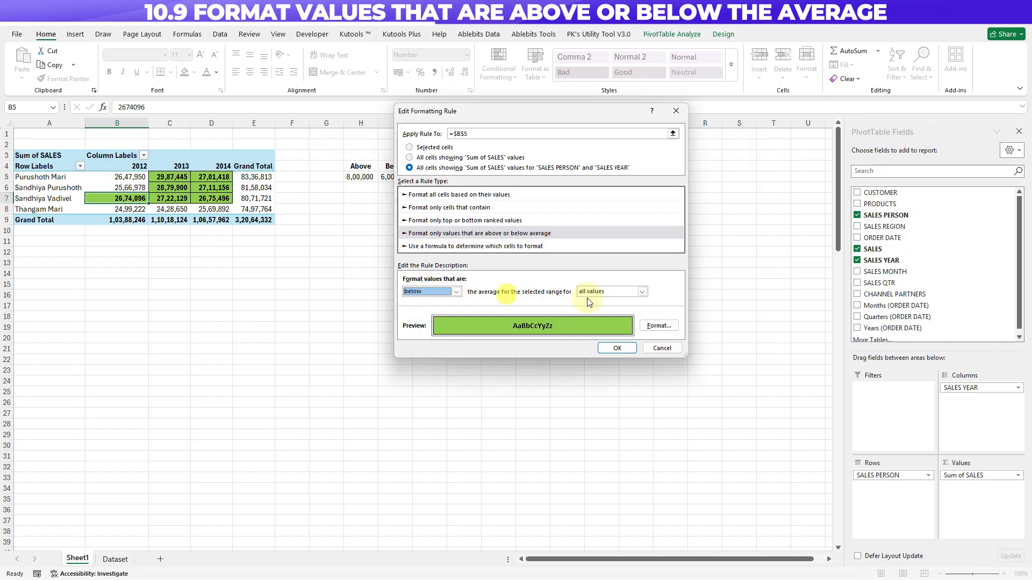
Step: Change the below-average rule's fill color to red and apply the rule to the PivotTable
click(660, 331)
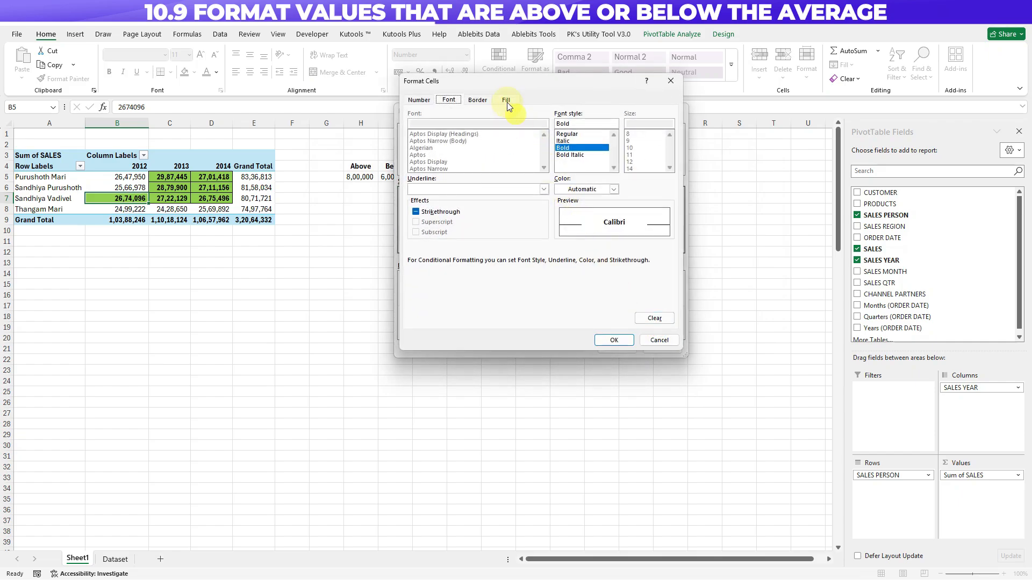
click(482, 101)
click(505, 100)
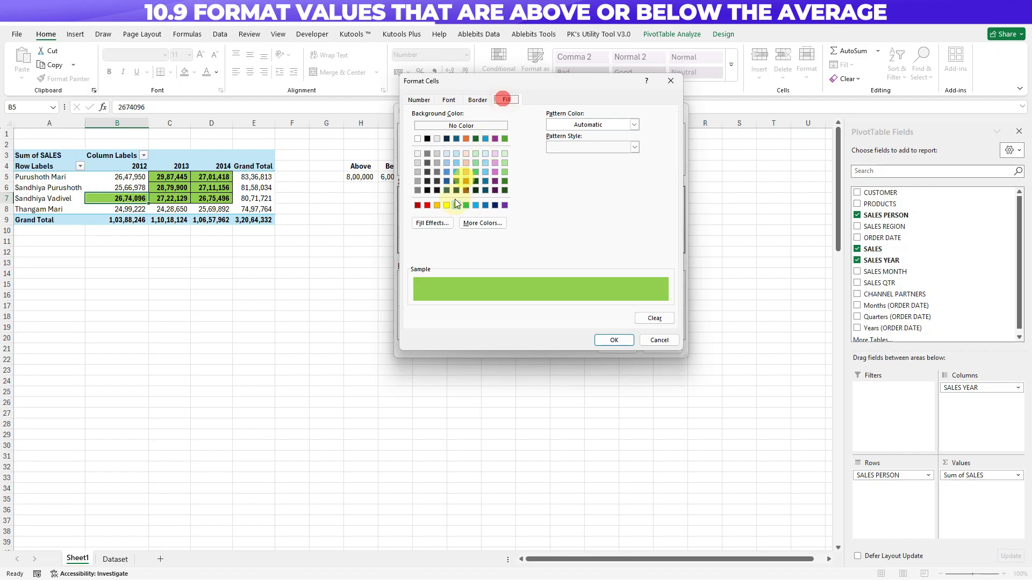
click(428, 206)
click(614, 340)
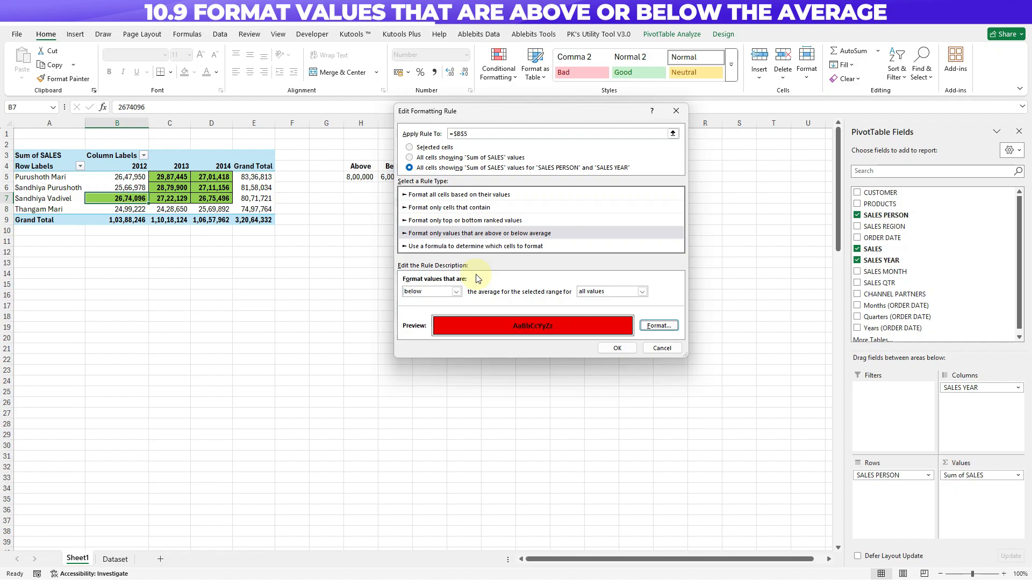
click(617, 349)
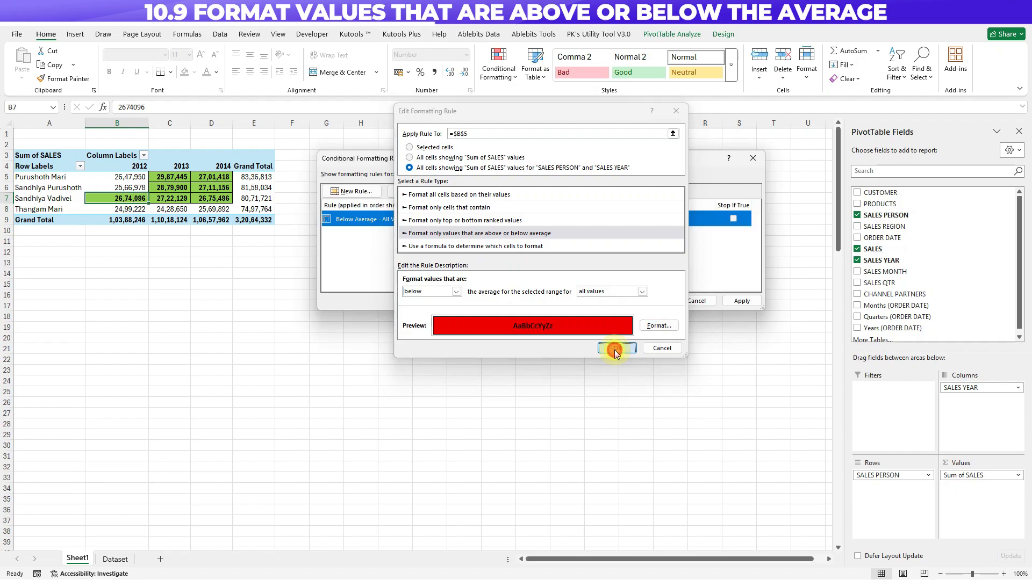
click(742, 301)
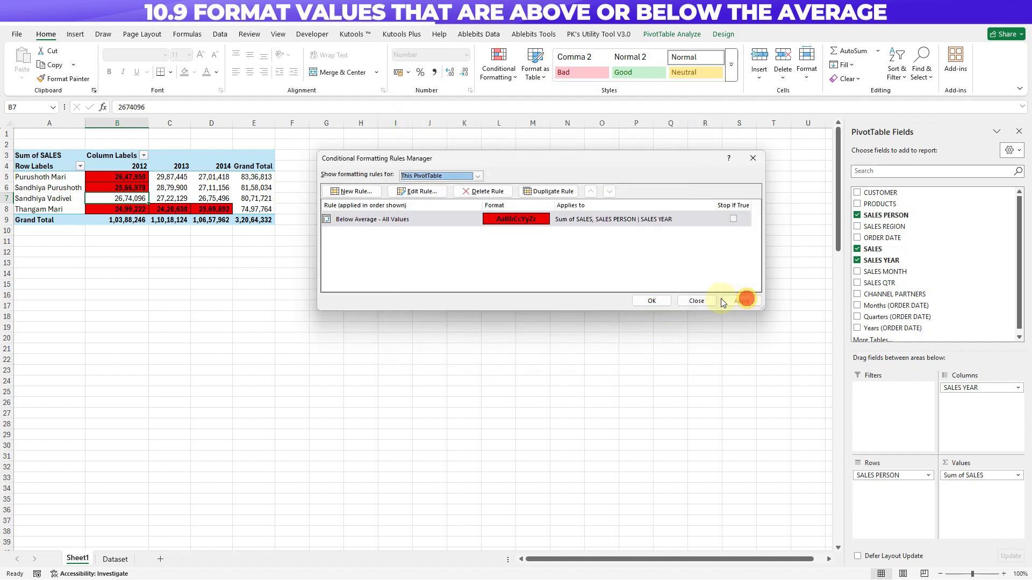
click(652, 300)
Step: Examine the red-highlighted below-average sales values in the last sales person's row
click(124, 211)
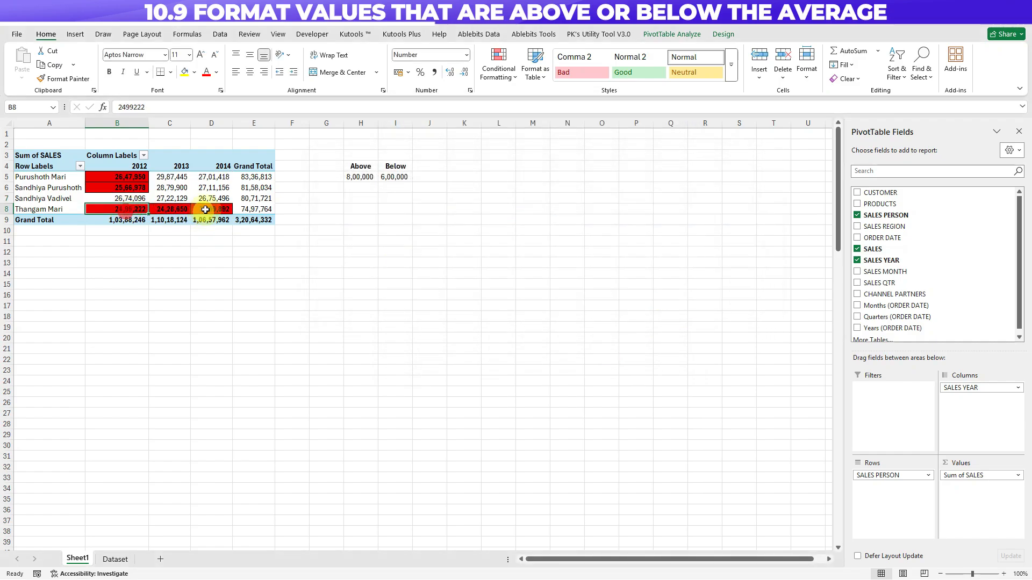
mouse_move(205, 210)
drag(205, 210, 113, 214)
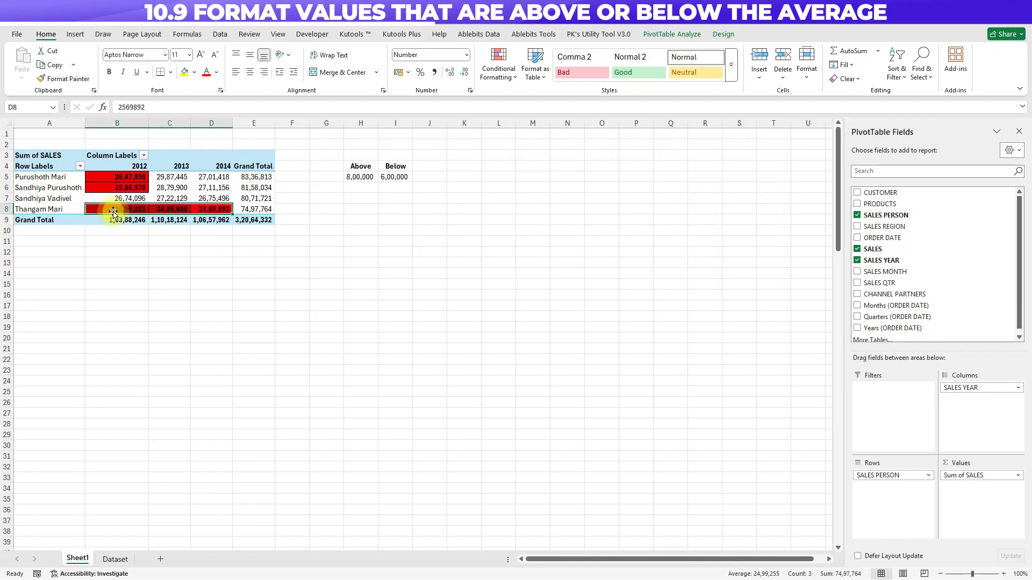
Step: Clear all conditional formatting rules from the sales person PivotTable
click(221, 188)
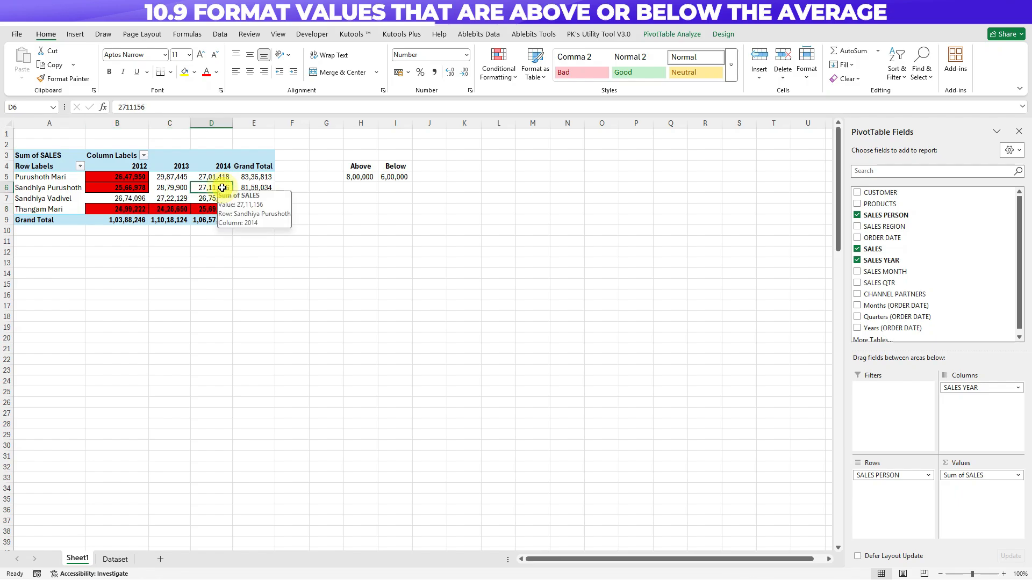
click(499, 69)
mouse_move(534, 226)
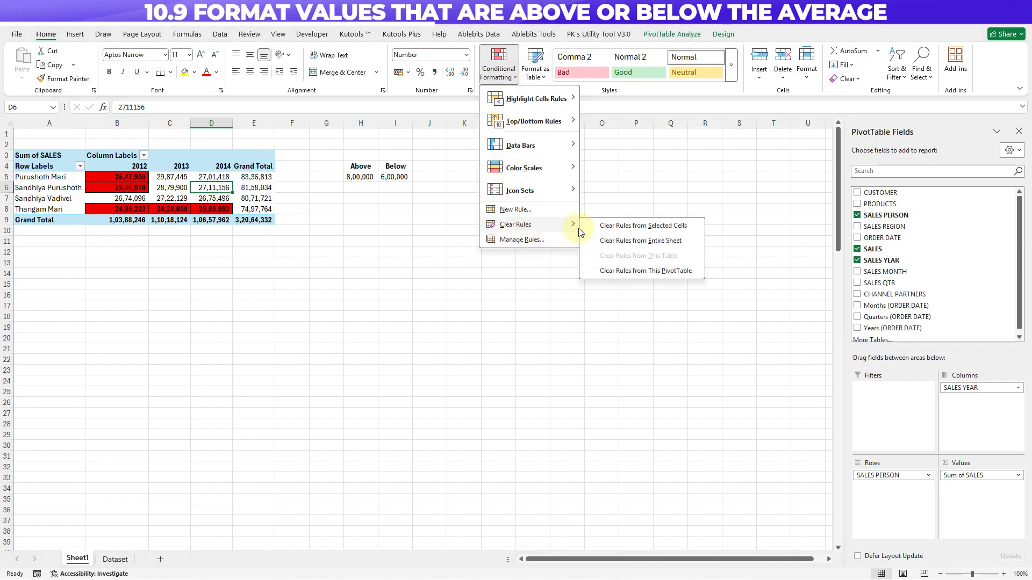
click(641, 273)
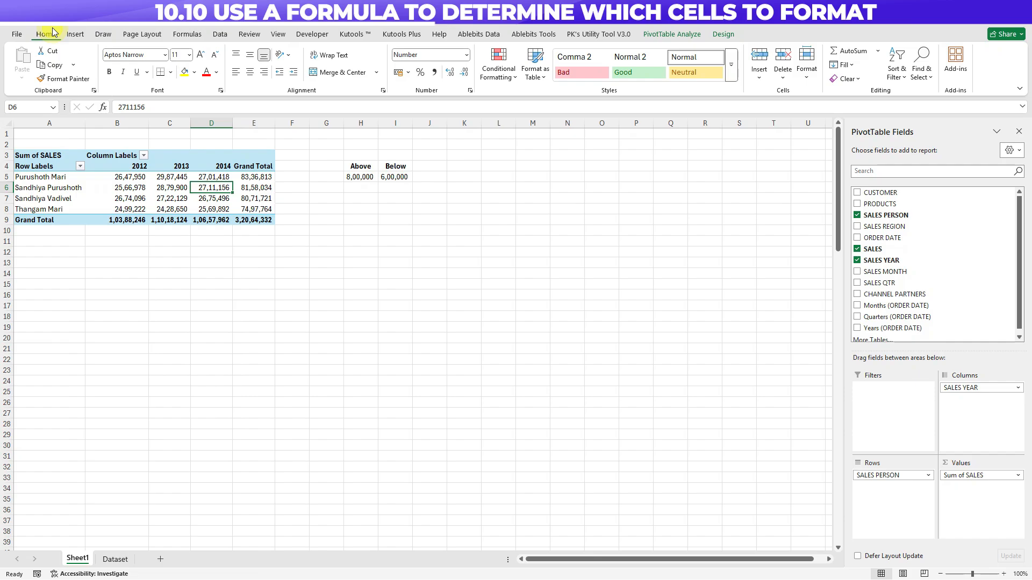
click(293, 188)
click(211, 188)
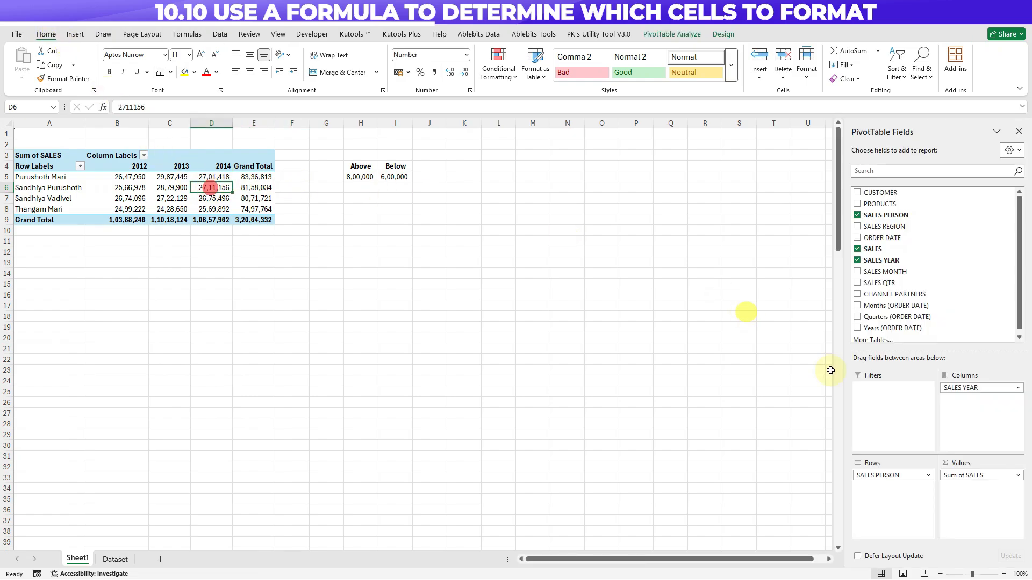
Step: Replace SALES PERSON with SALES MONTH in the PivotTable's row area
drag(887, 475, 811, 484)
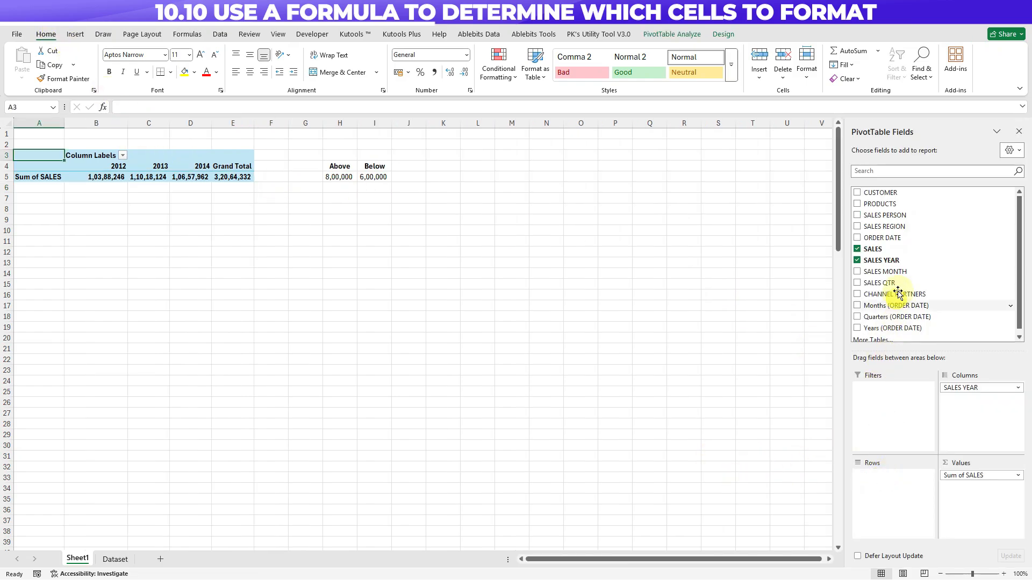
drag(887, 269, 891, 493)
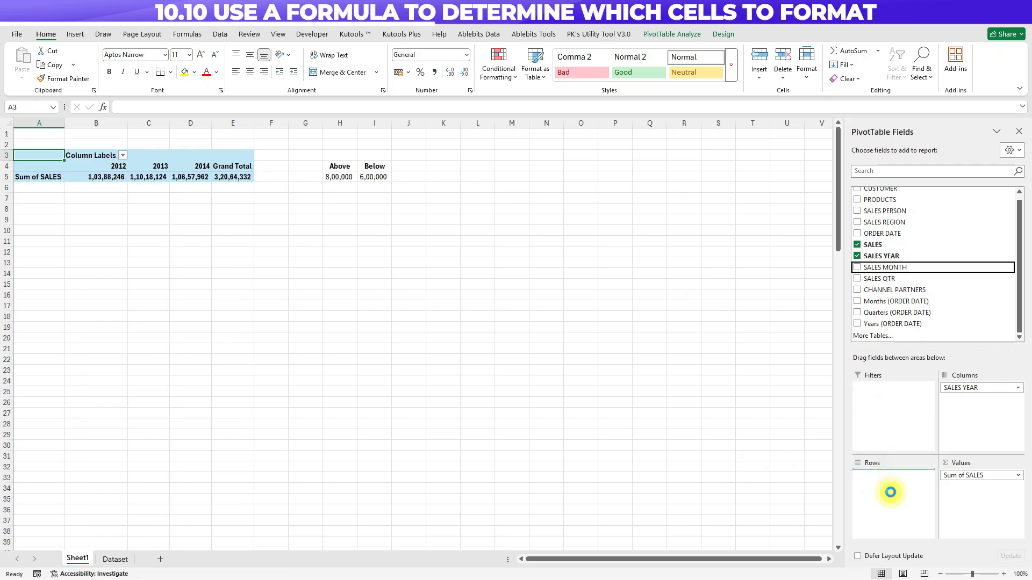
drag(46, 173, 41, 240)
drag(113, 177, 135, 285)
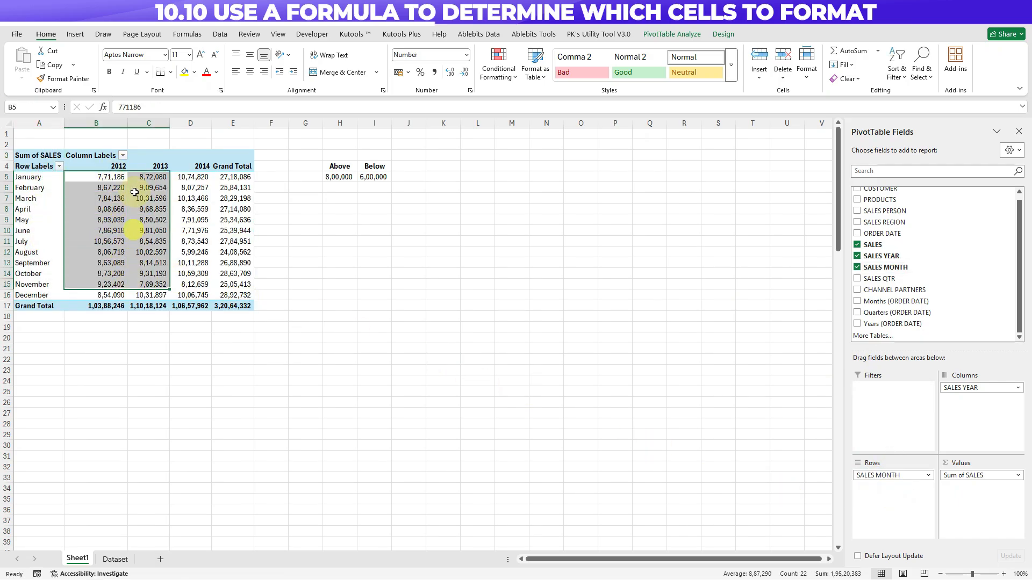
Step: Filter the PivotTable's sales years to exclude 2012, keeping 2013 and 2014
click(123, 155)
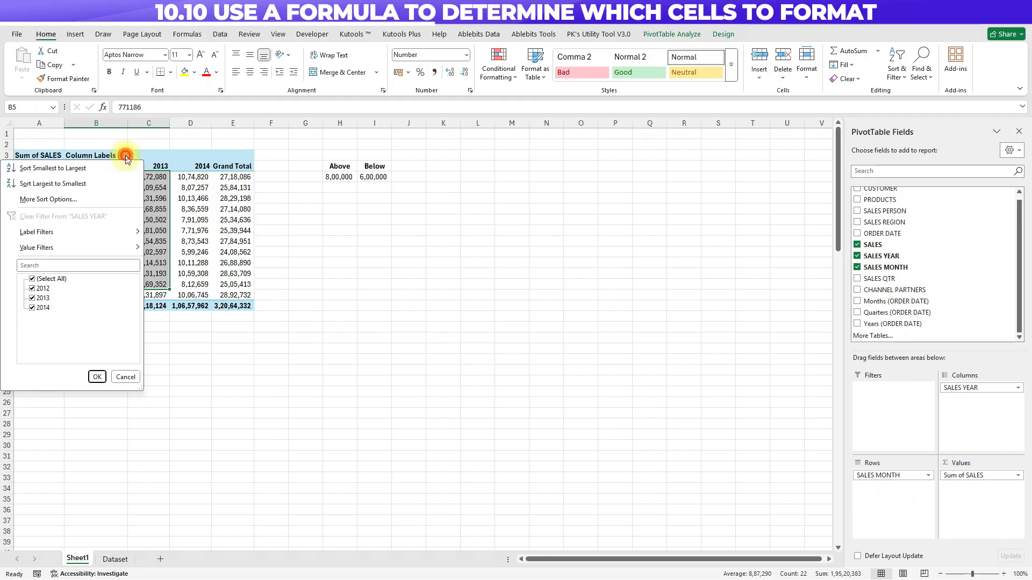
click(37, 296)
click(43, 289)
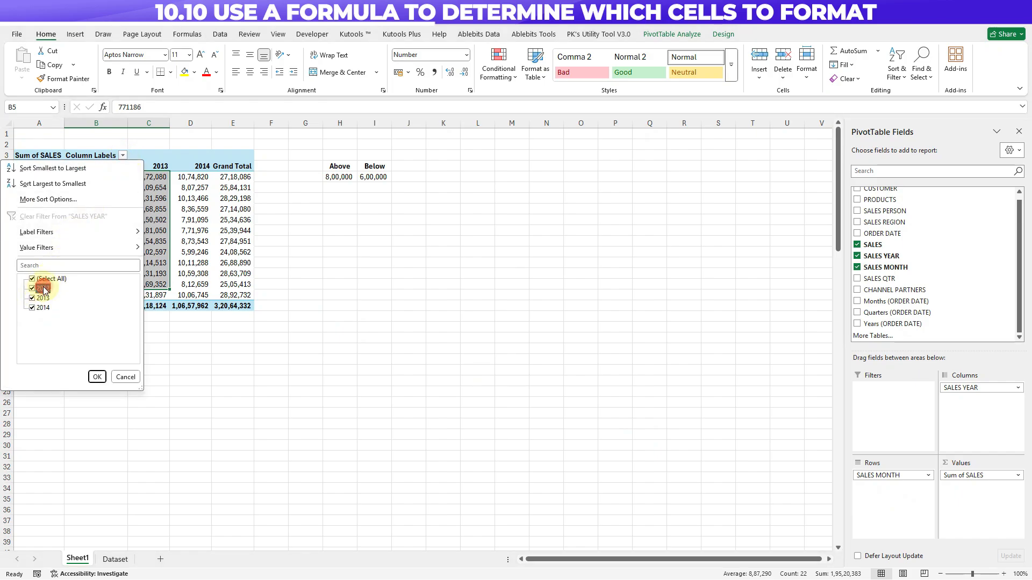
click(95, 376)
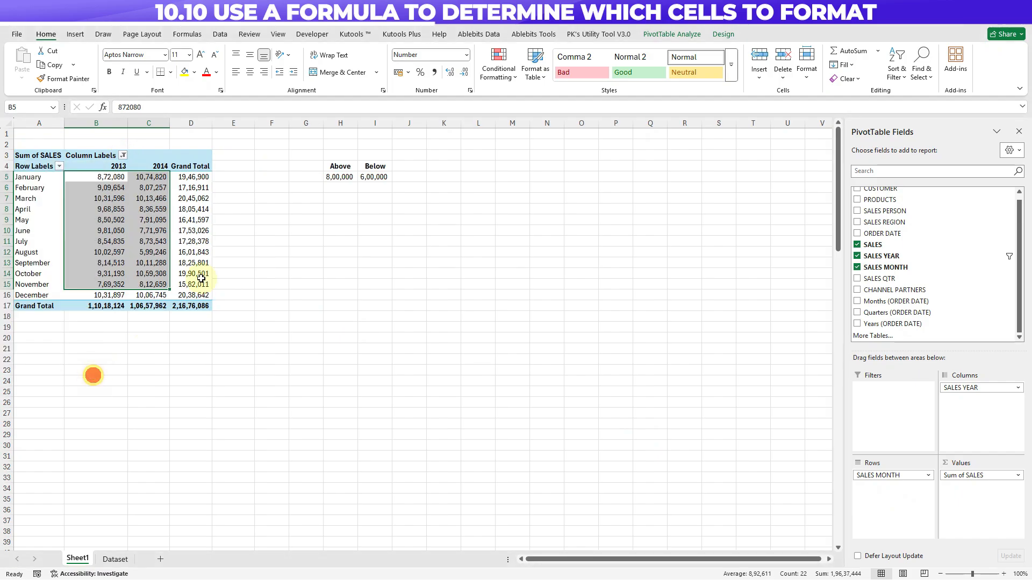
Step: Turn off the PivotTable's grand totals for both rows and columns
click(152, 178)
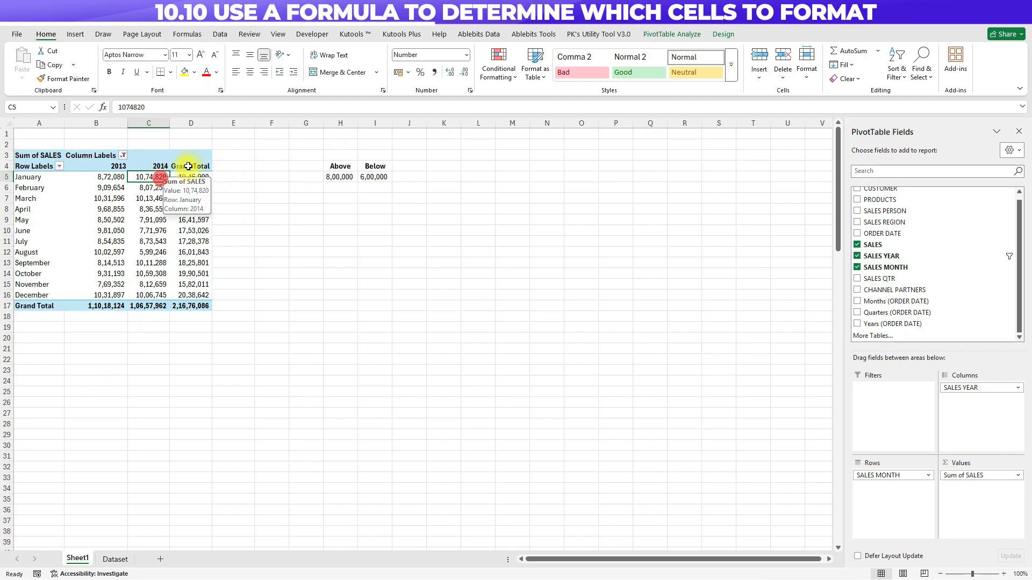
drag(107, 179, 154, 177)
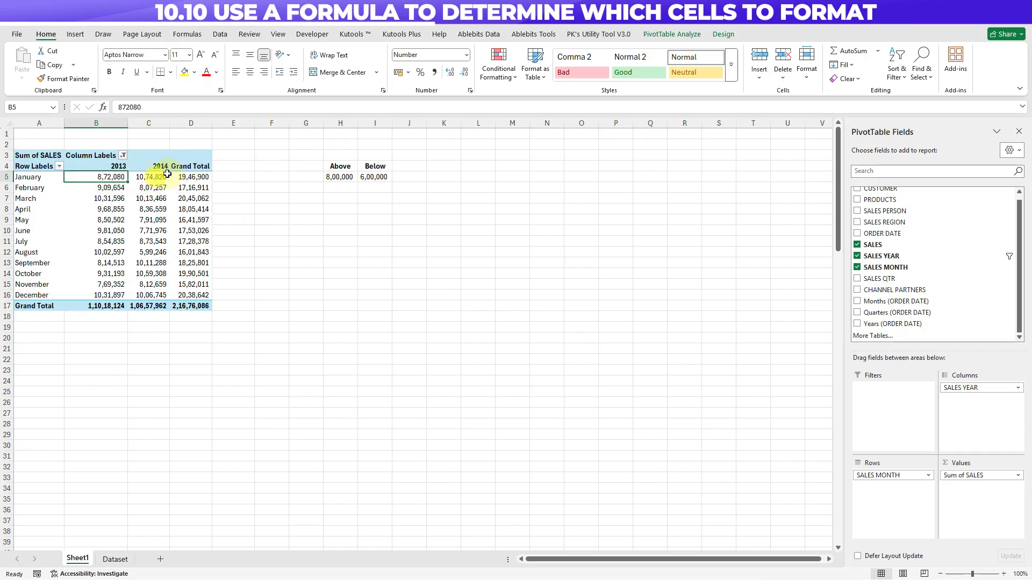
click(200, 165)
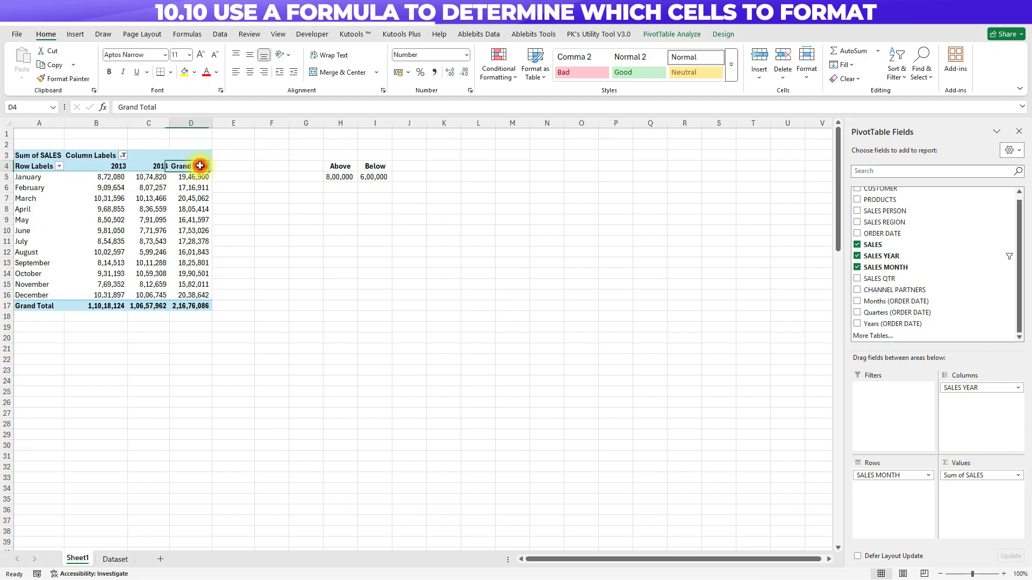
click(724, 33)
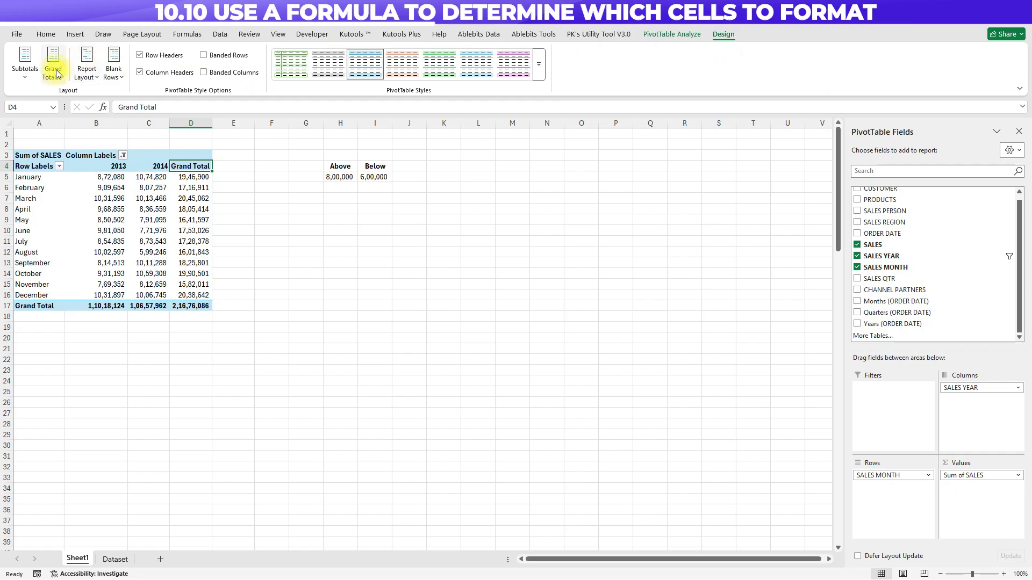
click(56, 86)
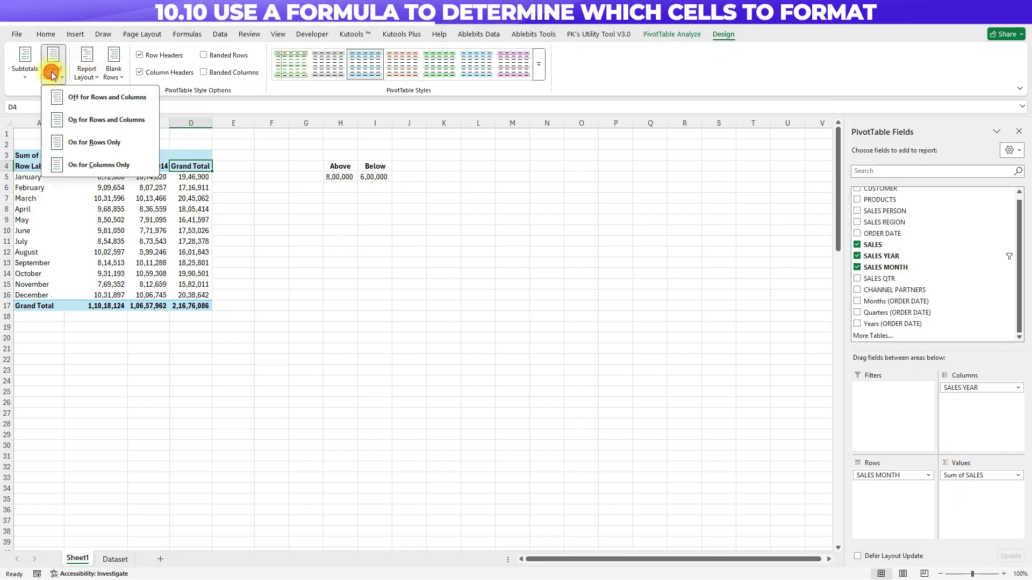
click(73, 97)
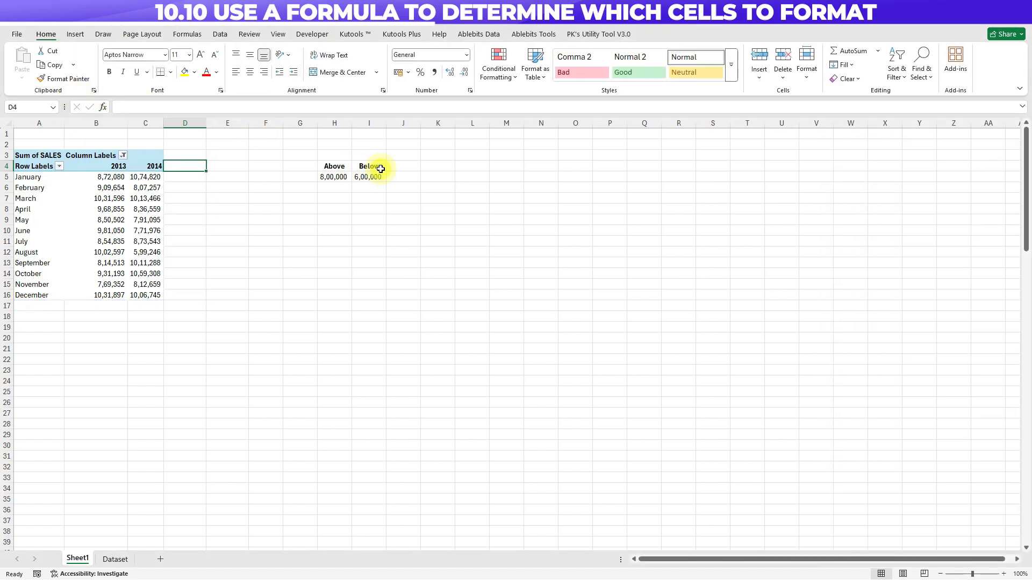
Step: Clear the Above and Below threshold values from columns H and I
drag(328, 123, 370, 120)
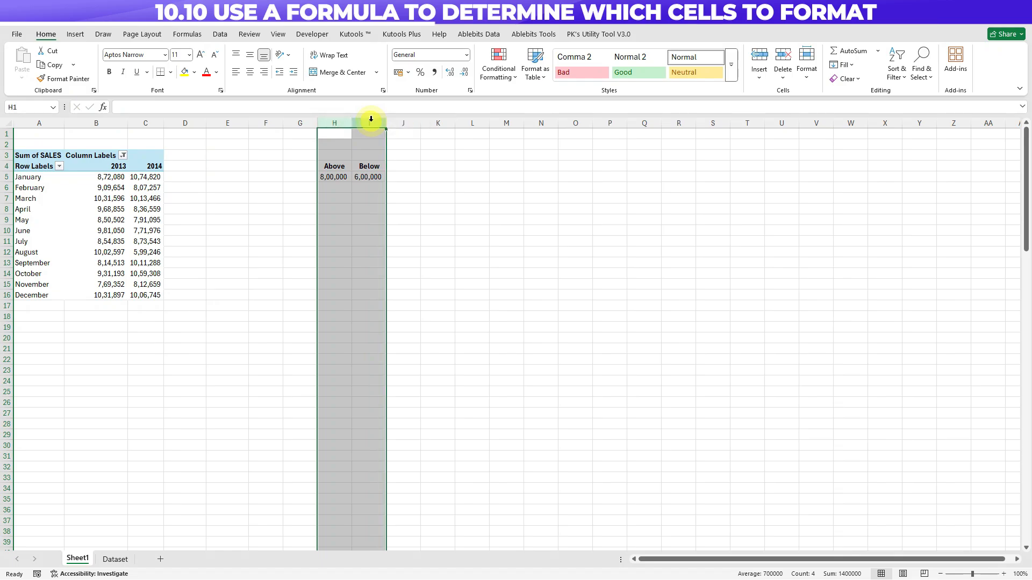
key(Delete)
click(73, 166)
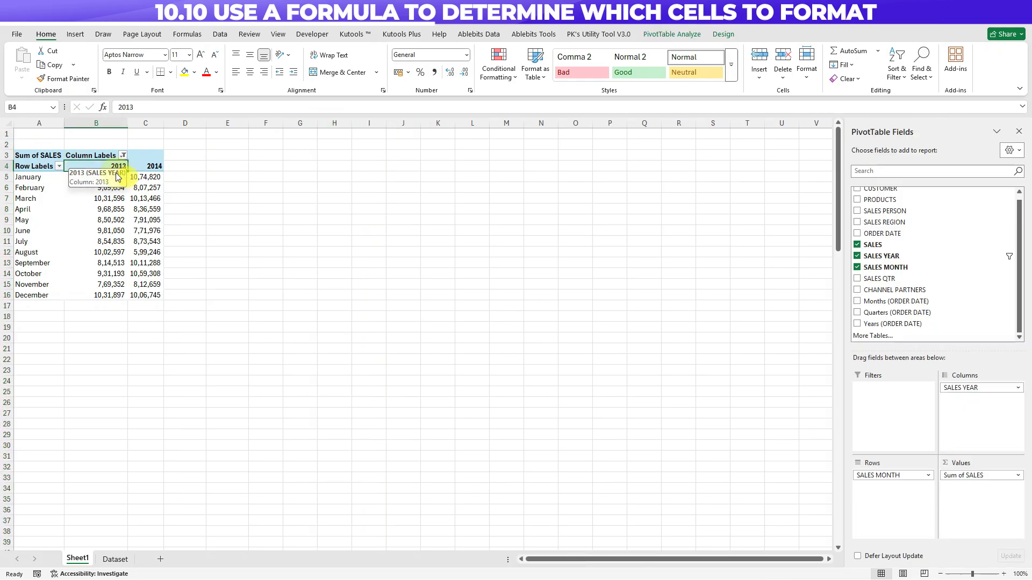
Step: Create a new conditional formatting rule for the monthly 2014 sales in C5:C16 that uses a formula to determine the cells
click(62, 177)
drag(140, 172, 142, 294)
drag(108, 175, 116, 300)
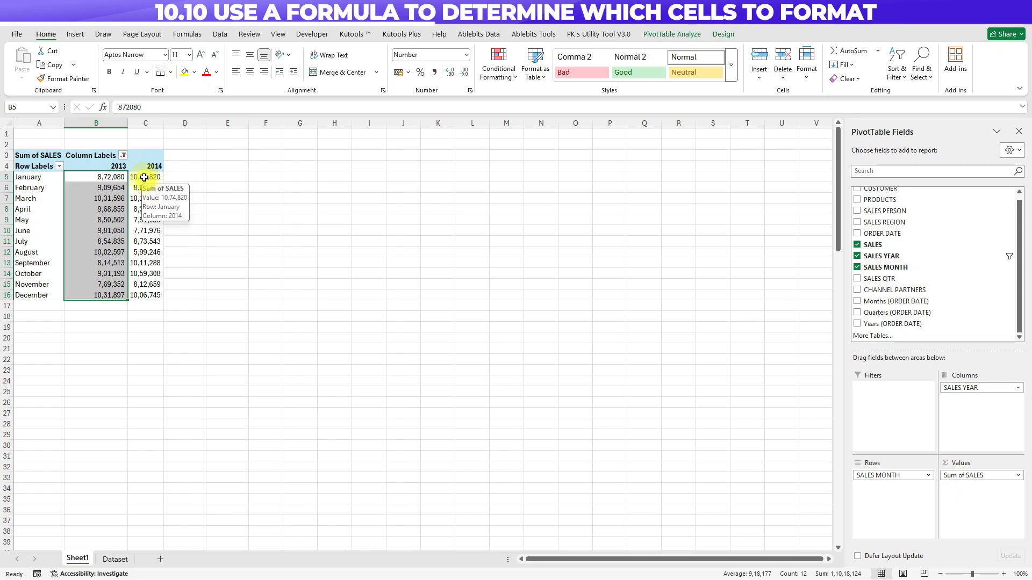
drag(144, 177, 145, 295)
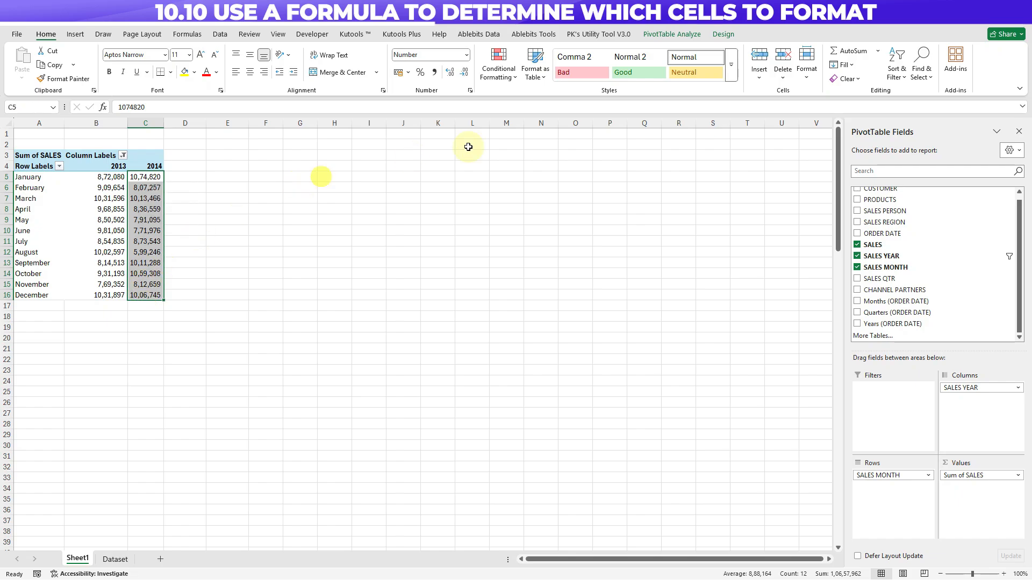
click(497, 69)
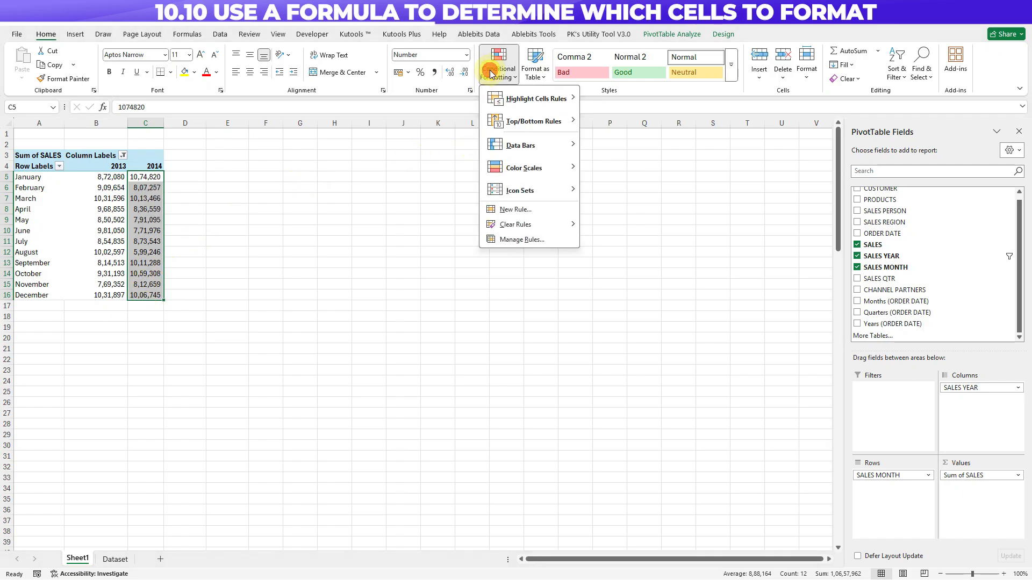
click(509, 210)
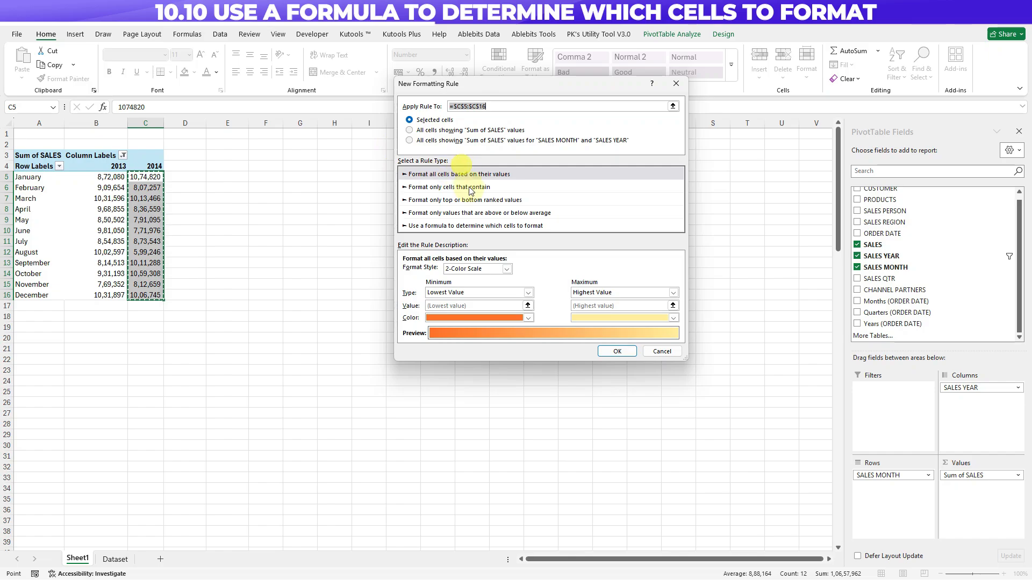
click(445, 226)
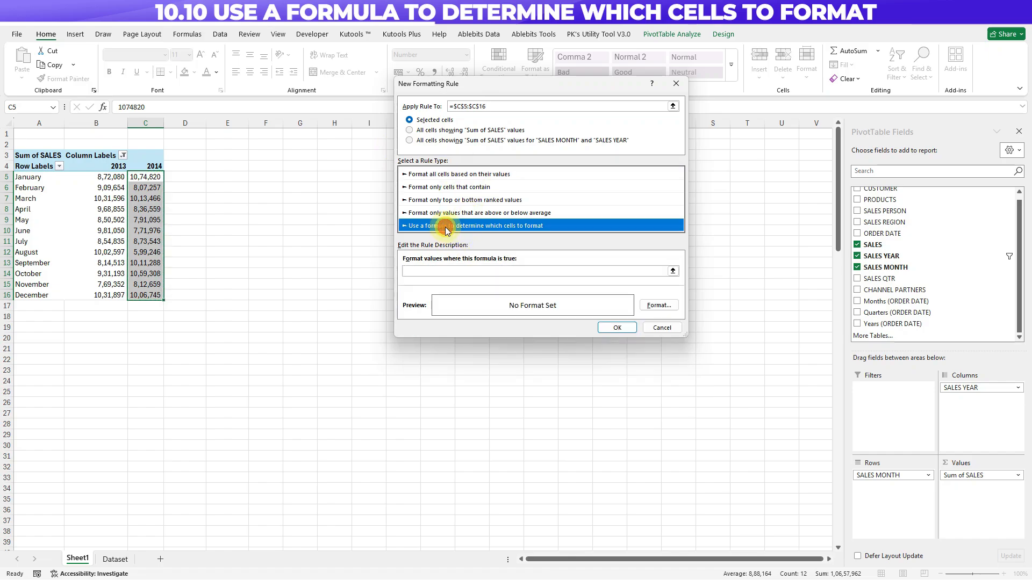
Step: Set the rule's formula to =B5<C5, with relative references to the January 2013 and 2014 sales
click(448, 272)
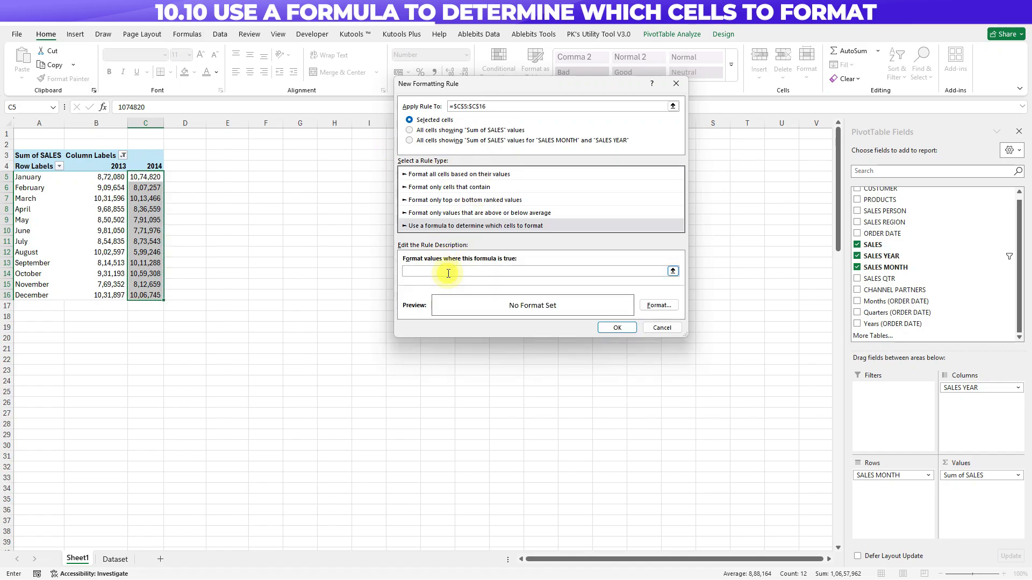
text(=)
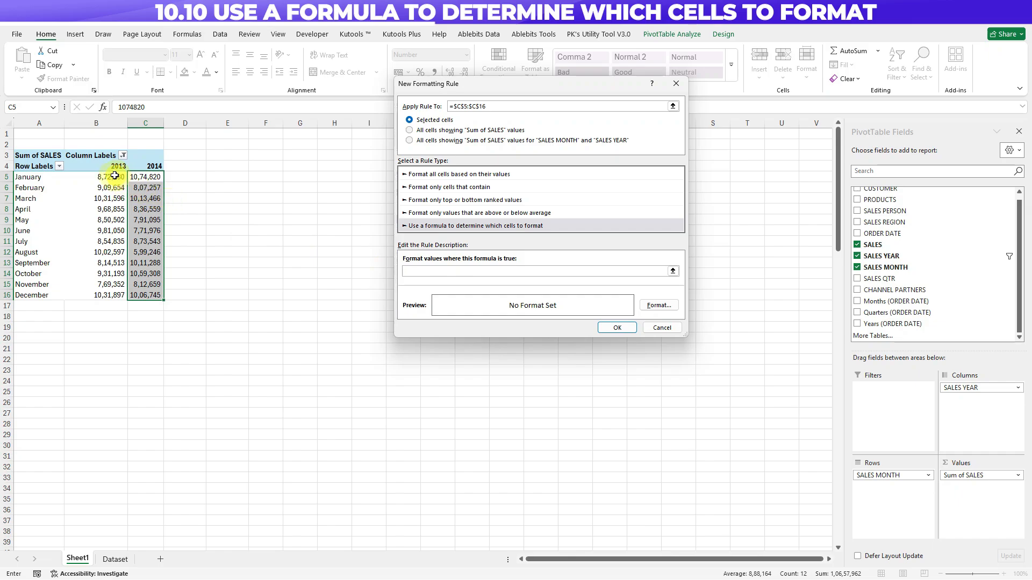
click(115, 176)
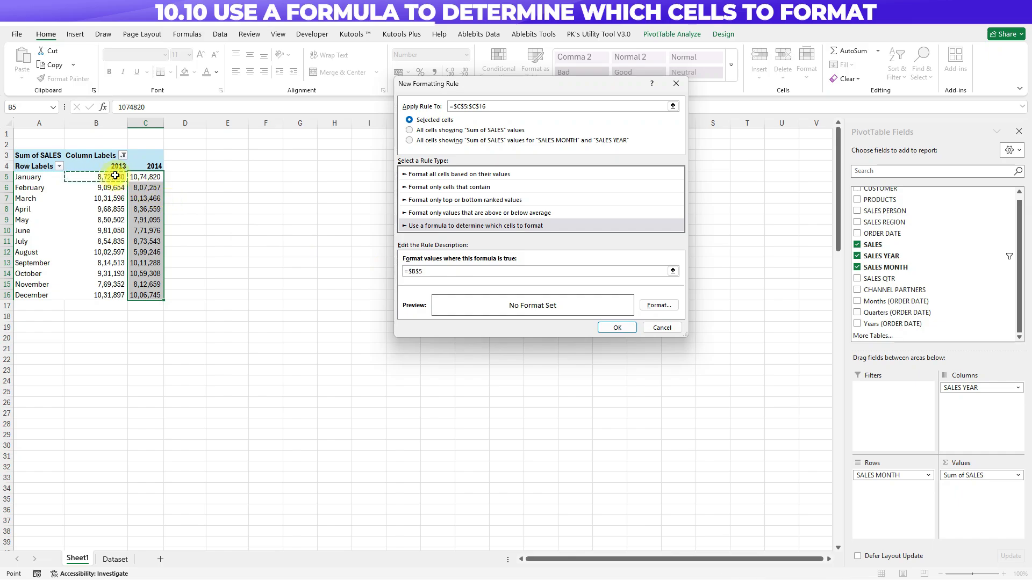
key(F4)
key(F4)
text(<)
click(146, 175)
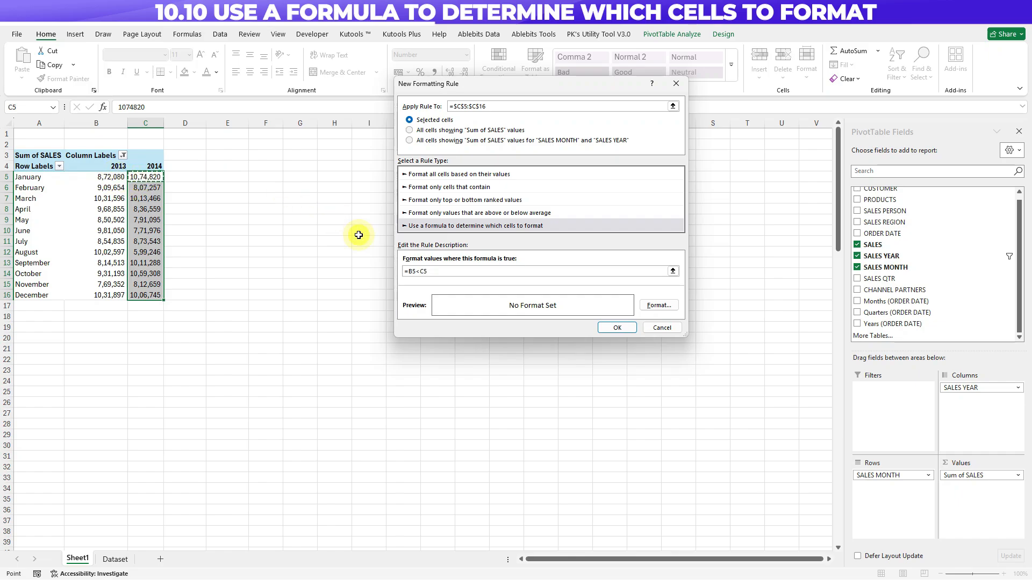
Step: Apply the rule with a green fill and italic font, and autofit the width of the 2014 column
click(656, 304)
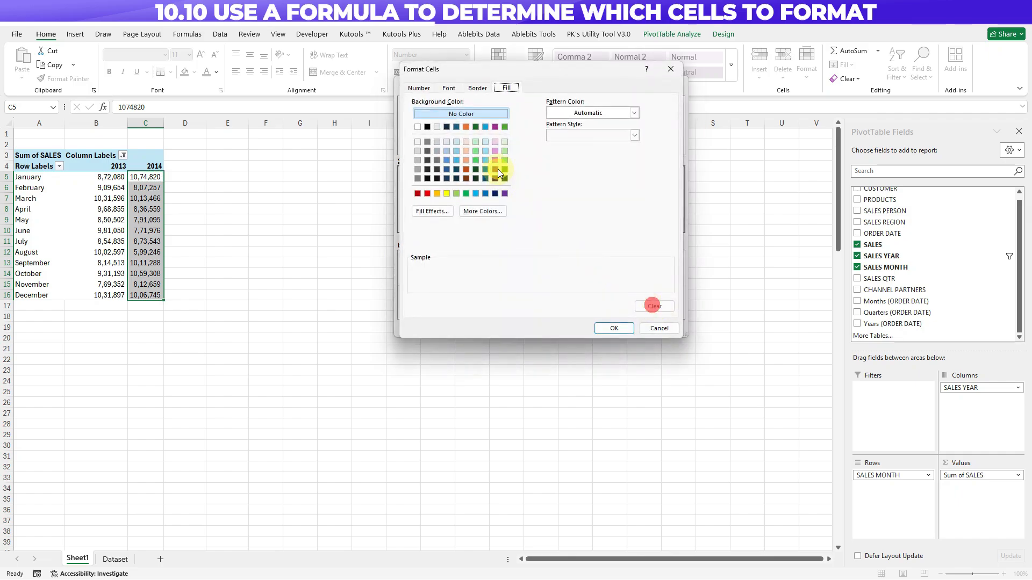
click(505, 127)
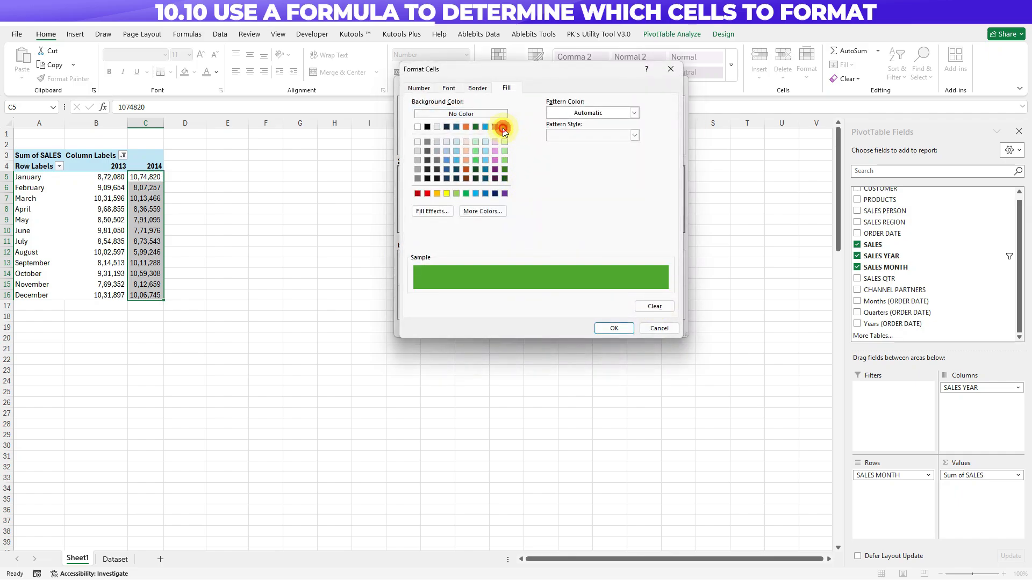
click(477, 89)
click(449, 88)
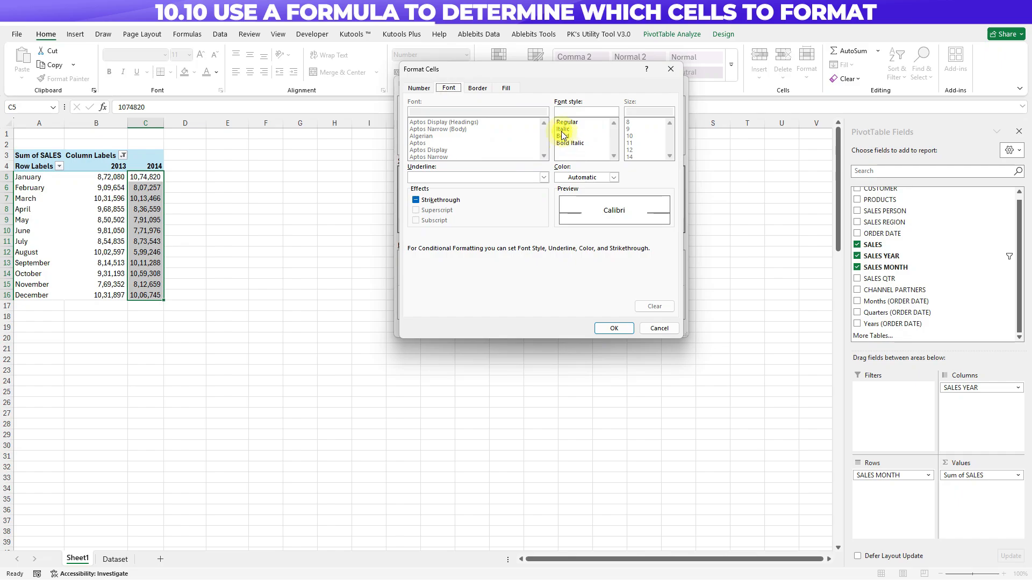
click(562, 135)
click(614, 328)
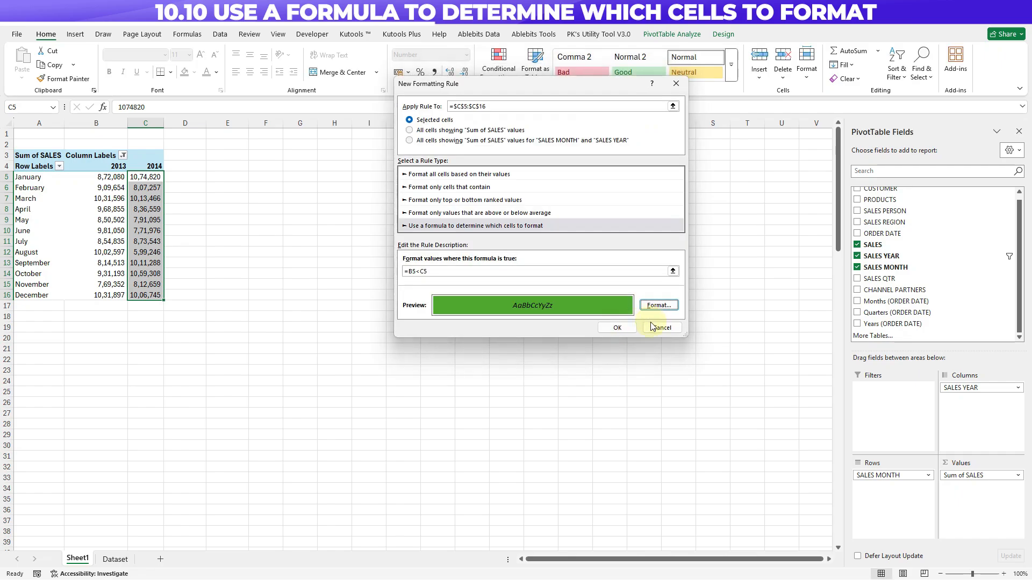
click(617, 327)
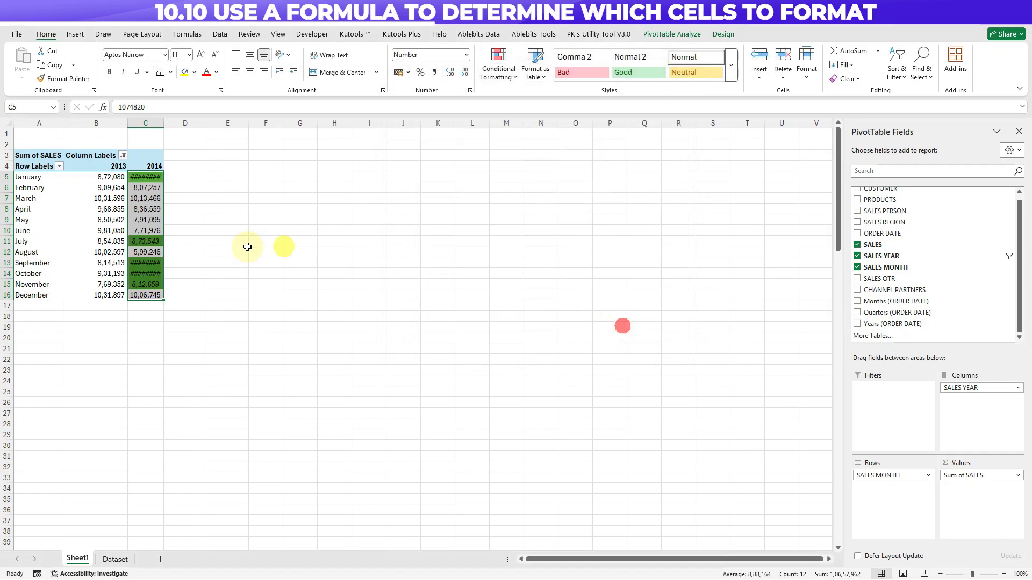
double_click(161, 120)
Step: Examine the green-highlighted and unhighlighted 2014 monthly sales against the corresponding 2013 values
click(117, 180)
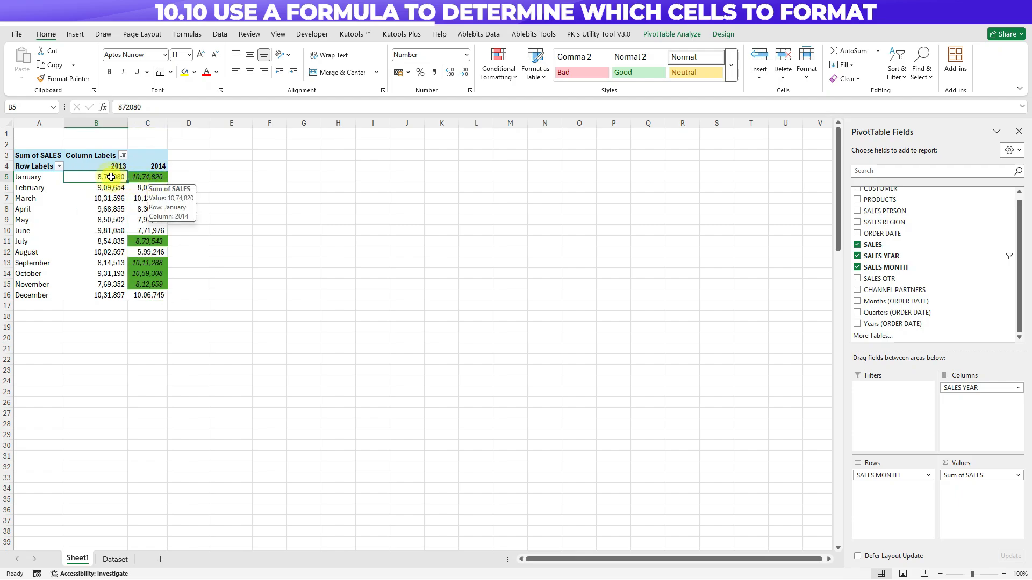
click(150, 176)
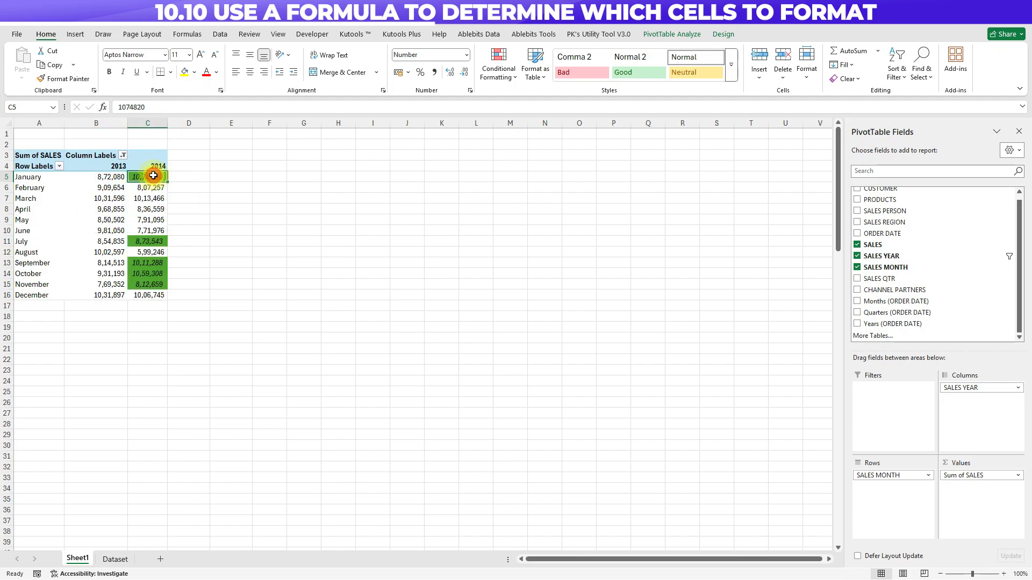
drag(147, 186, 156, 229)
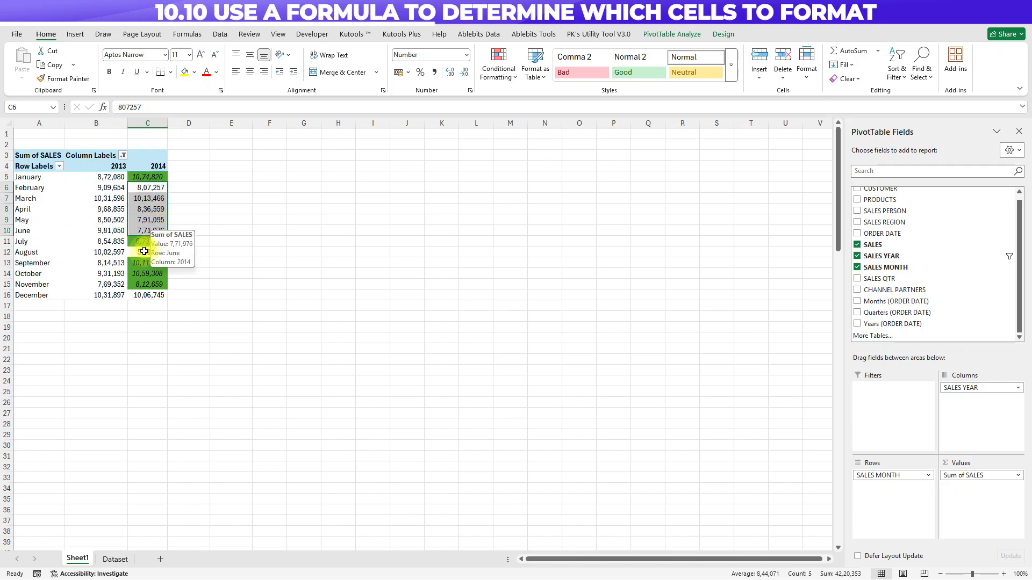
click(137, 244)
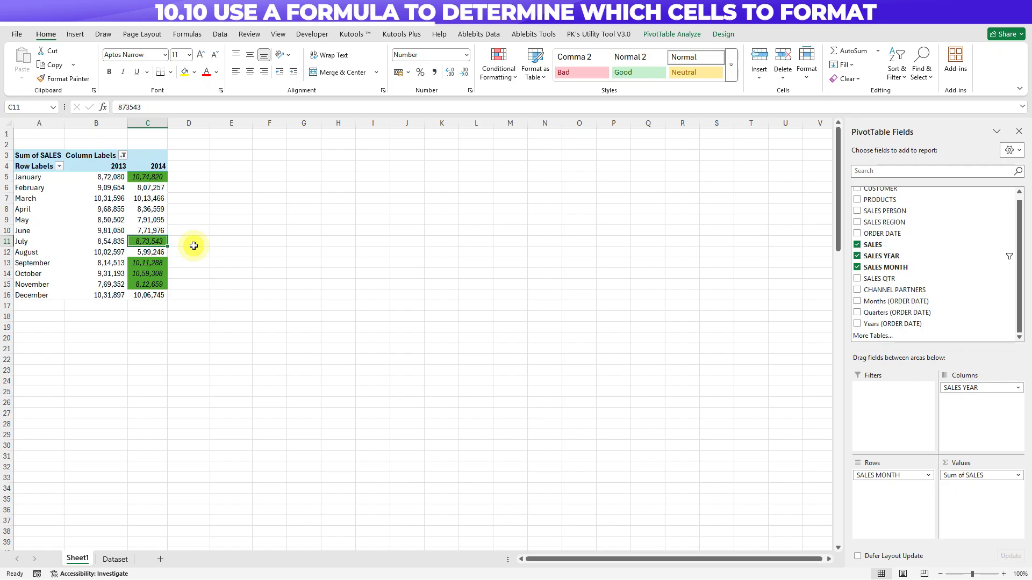
click(142, 251)
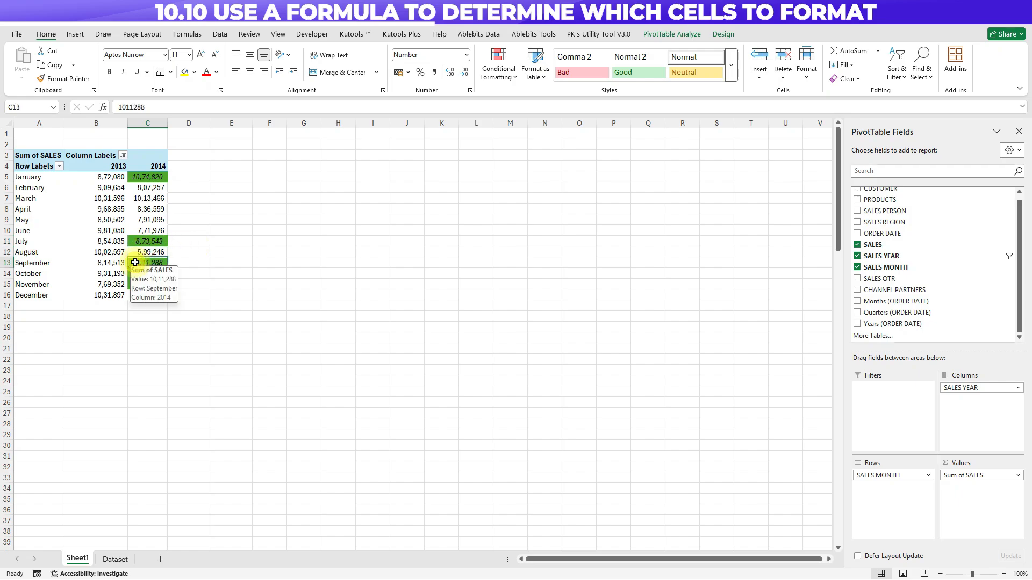
drag(135, 262, 140, 295)
click(182, 228)
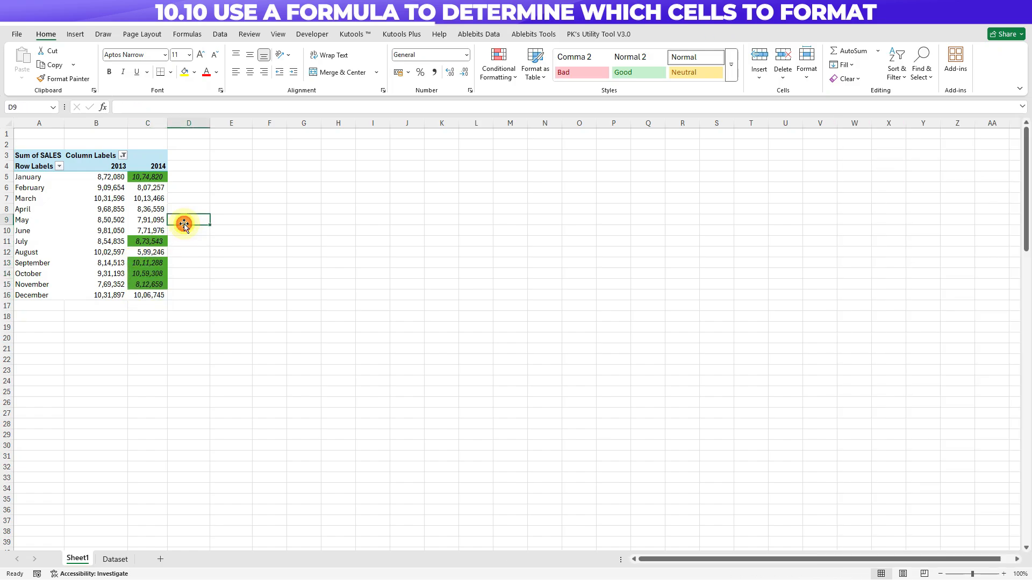
drag(102, 176, 156, 295)
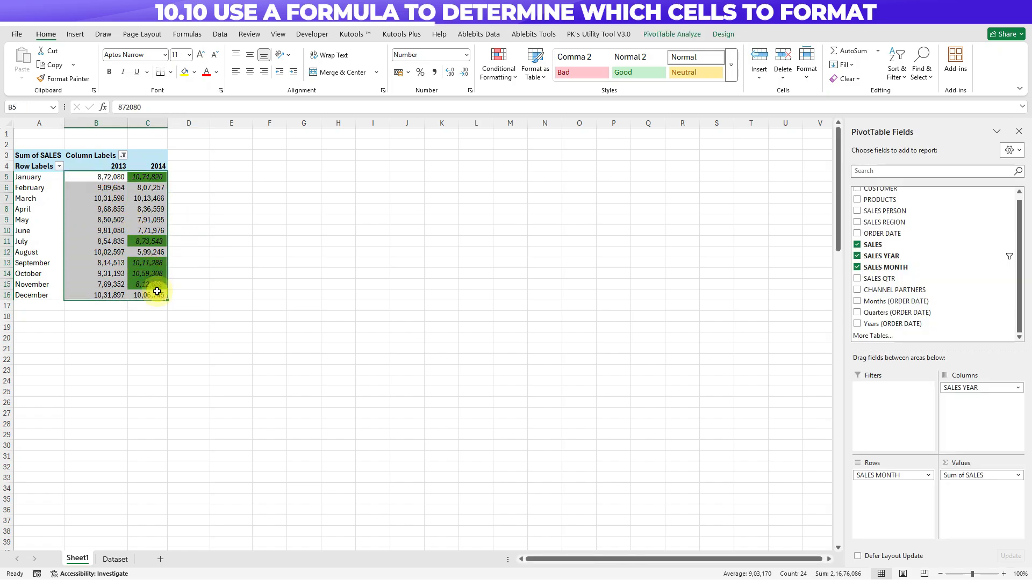
Step: Replace SALES MONTH with SALES QTR in the PivotTable rows and compare the formatted 2014 quarterly sales with 2013
drag(147, 176, 153, 300)
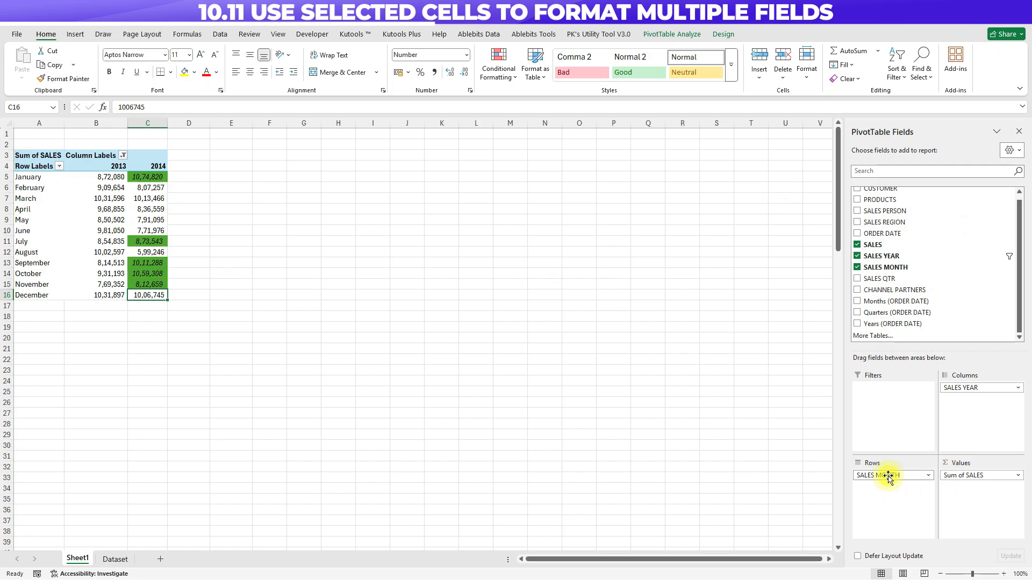
drag(888, 476, 698, 473)
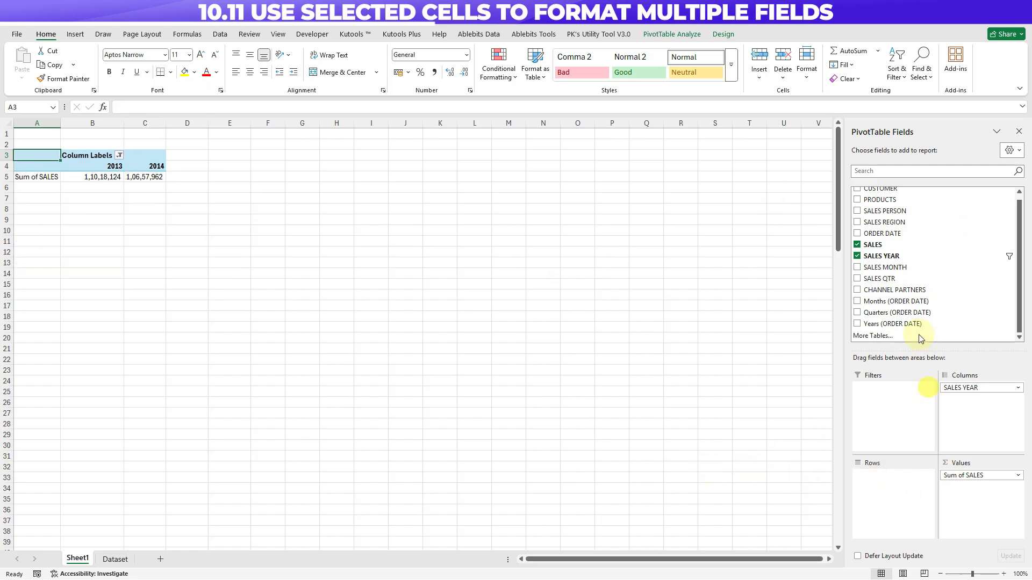
drag(898, 277, 893, 523)
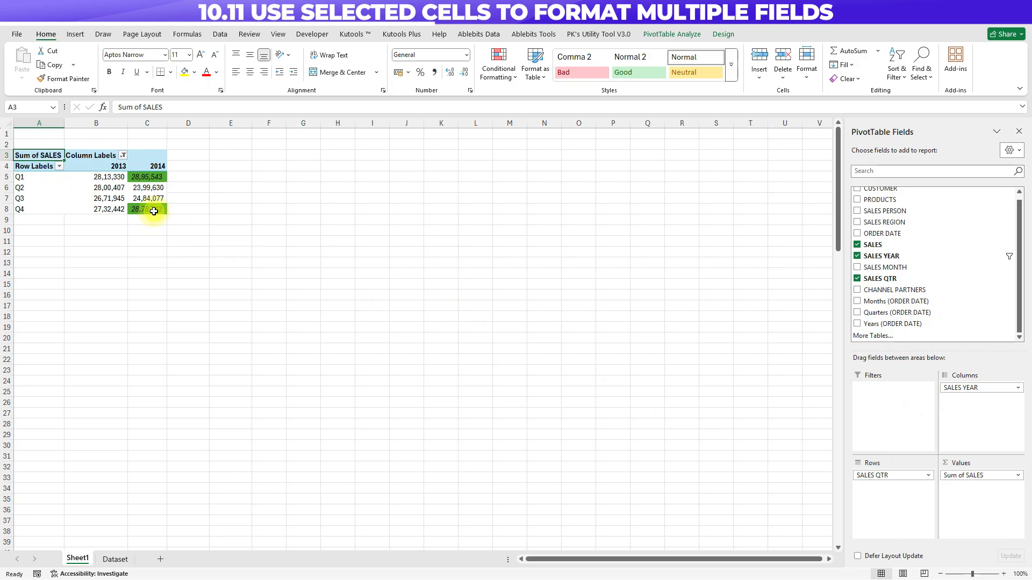
mouse_move(154, 211)
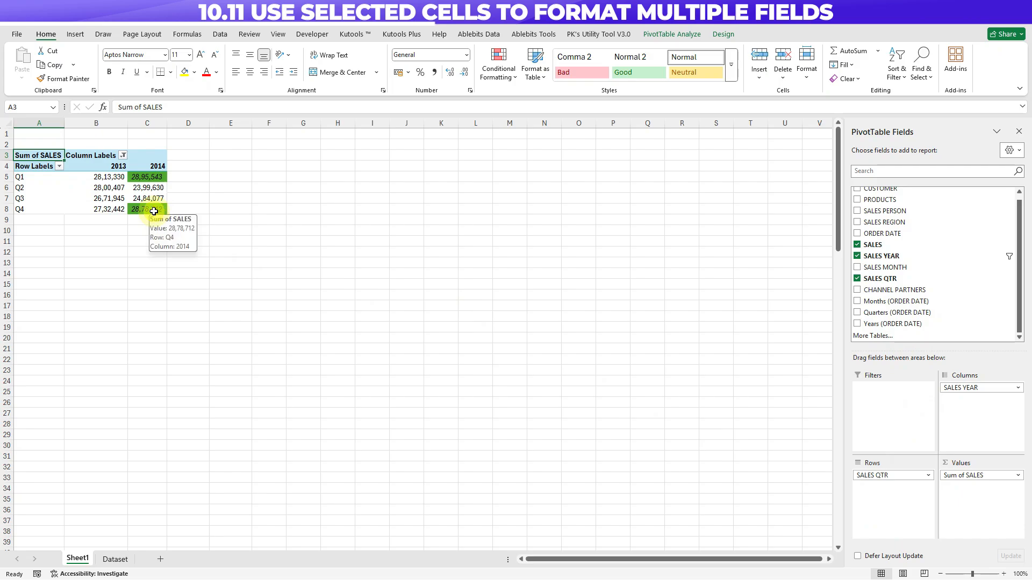
click(115, 178)
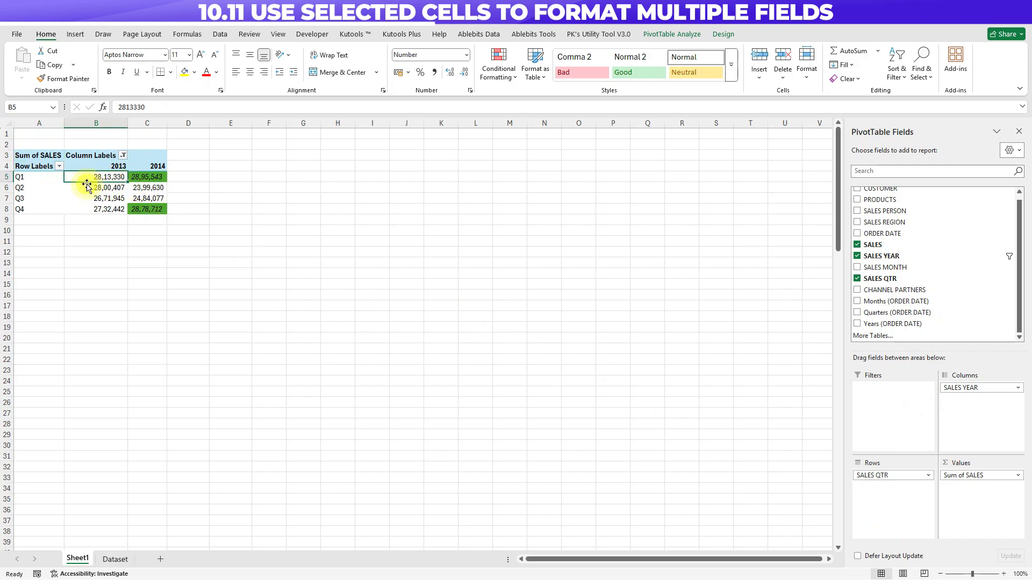
click(144, 177)
ctrl+click(137, 207)
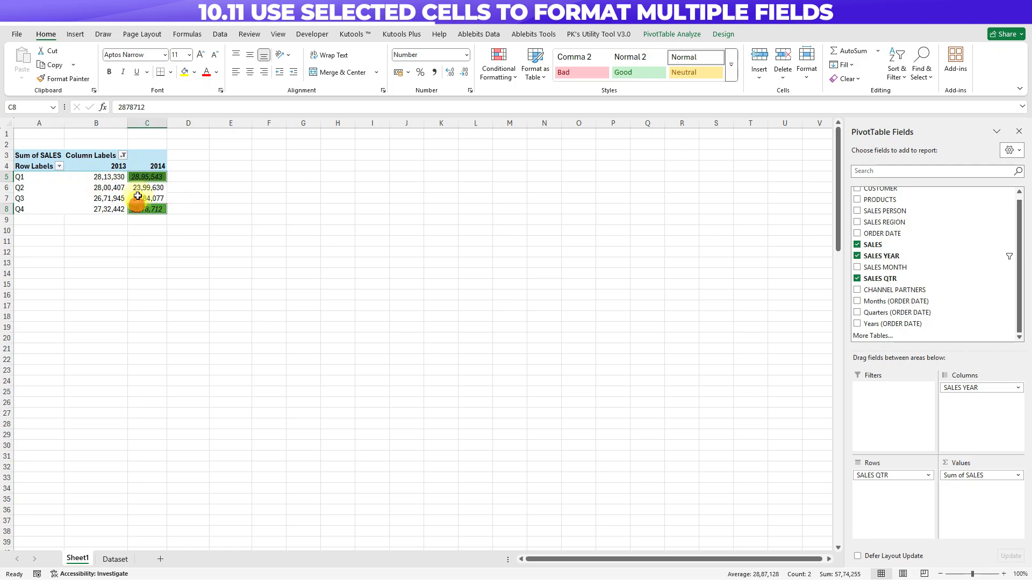
drag(142, 177, 142, 197)
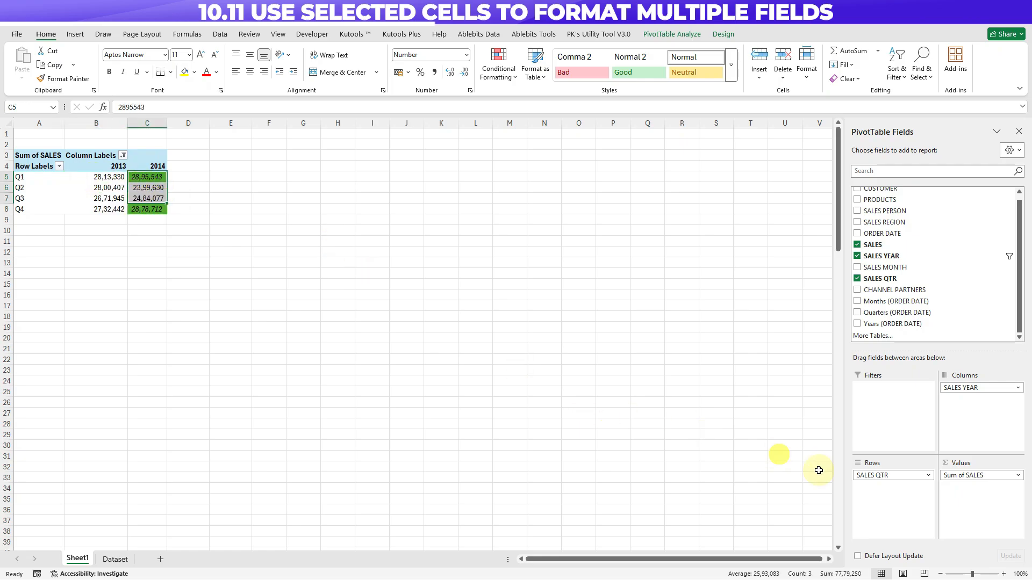
Step: Replace SALES QTR with SALES PERSON in the PivotTable rows and compare each salesperson's 2014 sales with 2013
drag(878, 476, 795, 433)
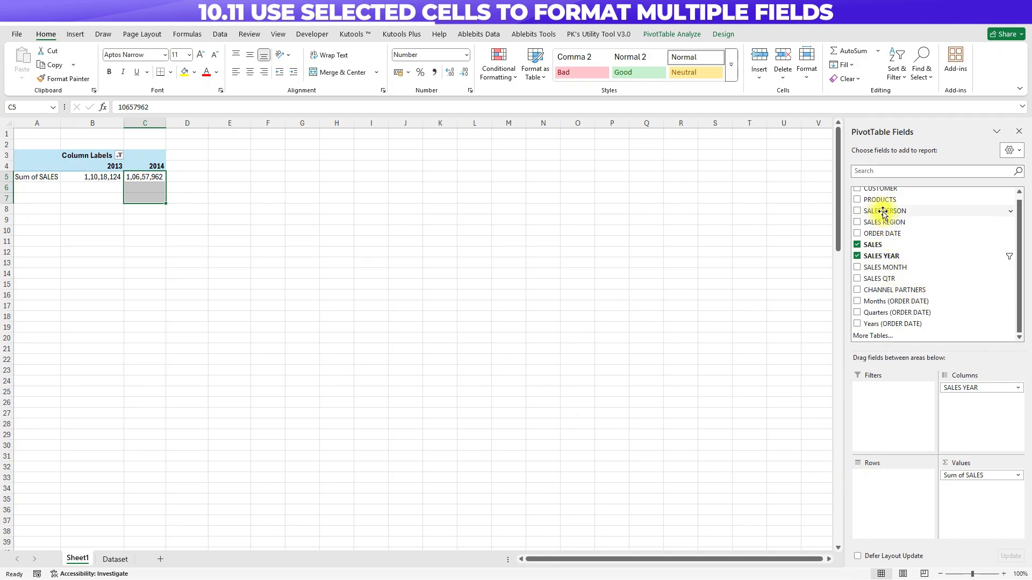
drag(884, 210, 895, 492)
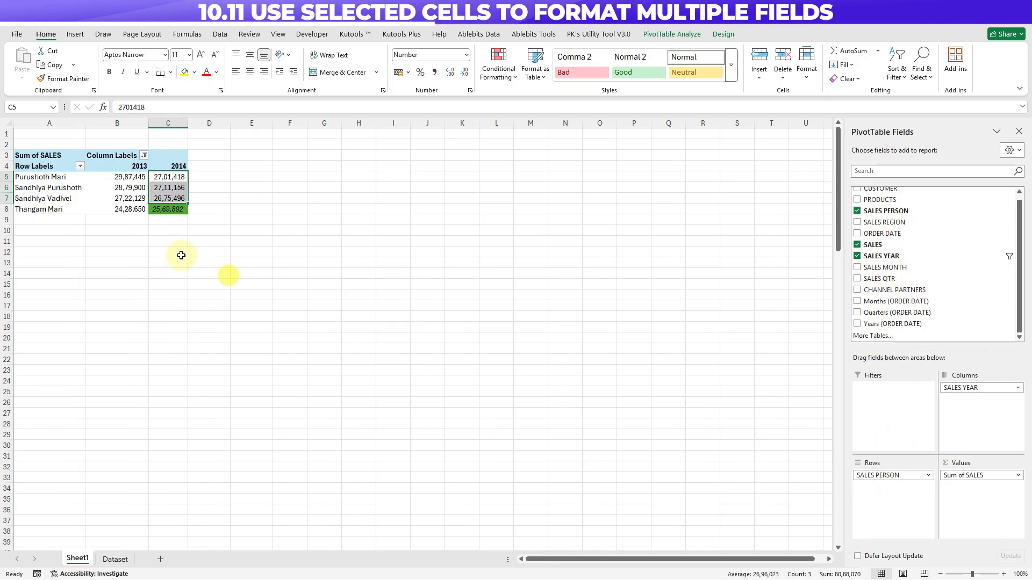
click(127, 186)
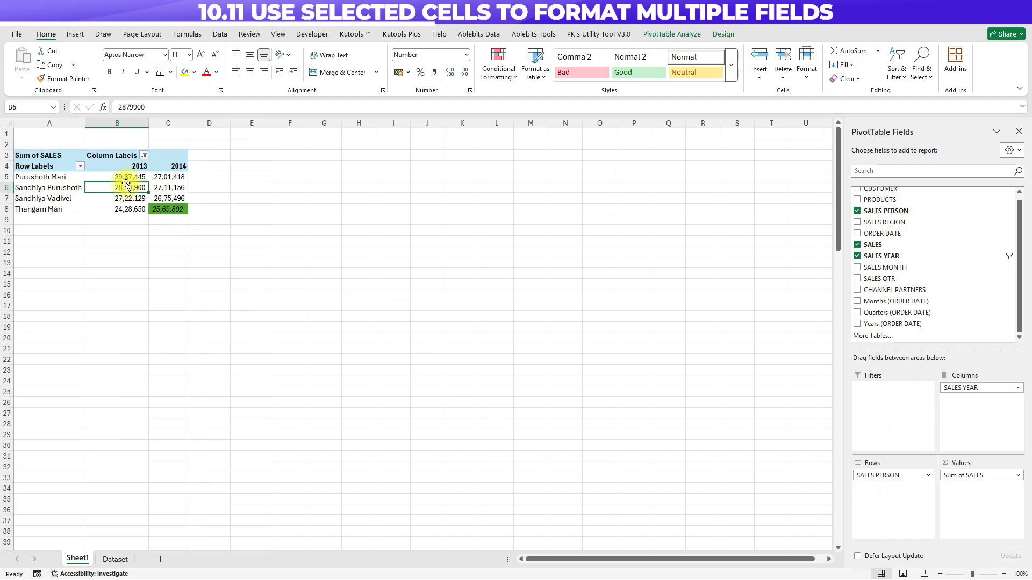
click(94, 209)
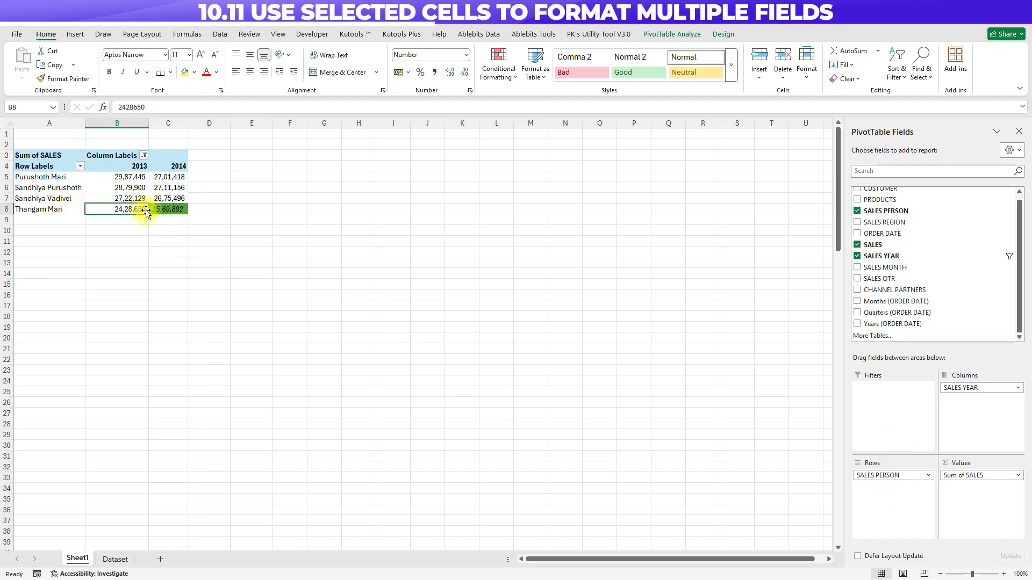
click(164, 209)
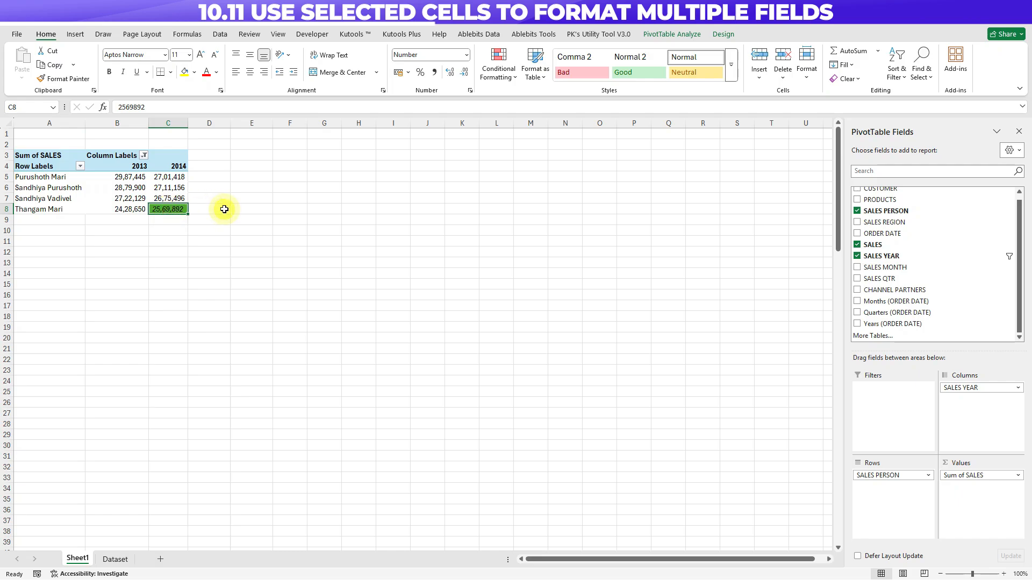
click(116, 210)
click(169, 209)
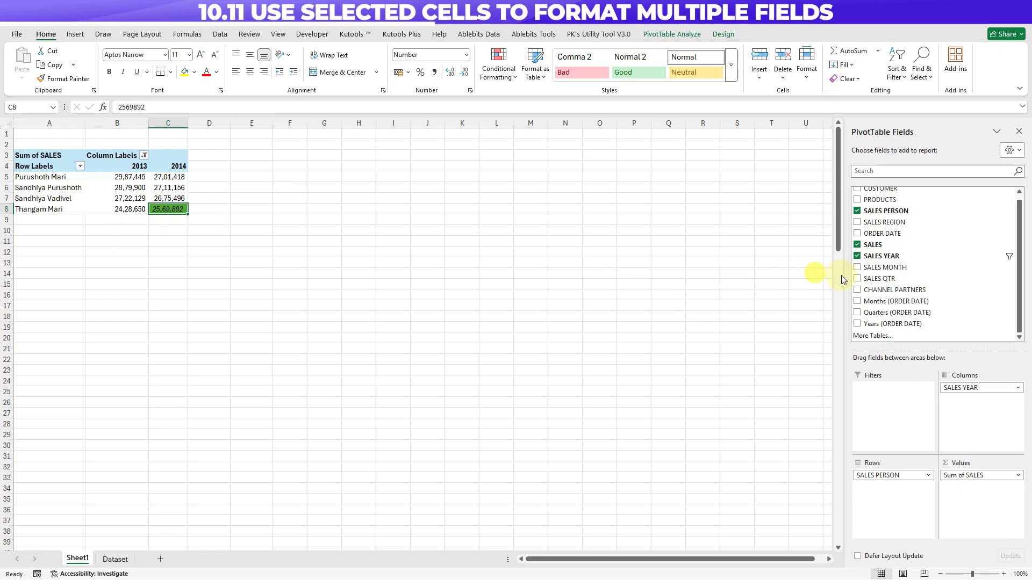
Step: Replace SALES PERSON with CUSTOMER in the PivotTable rows
scroll(886, 227, up, 1)
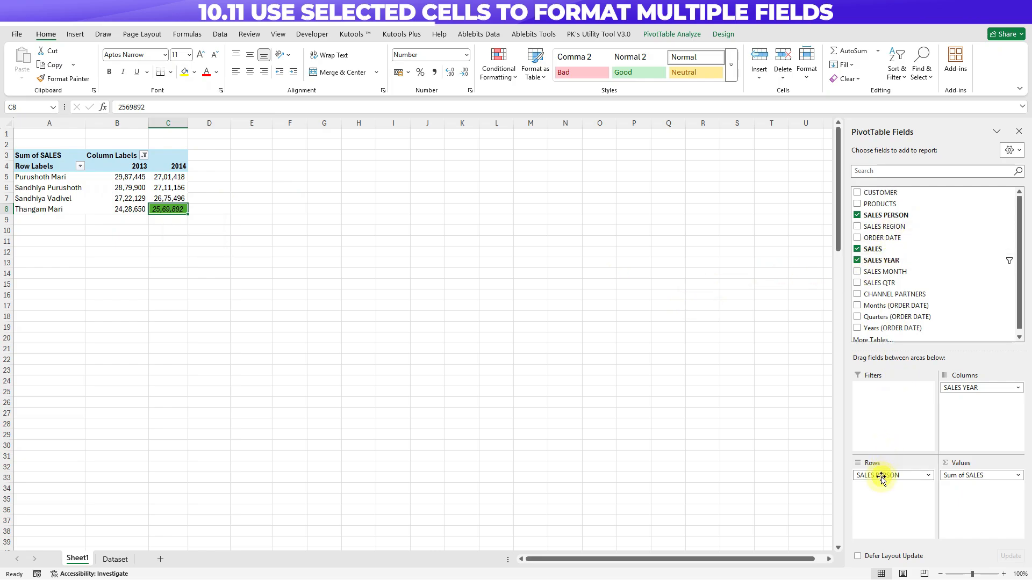
drag(882, 476, 737, 447)
drag(906, 196, 898, 499)
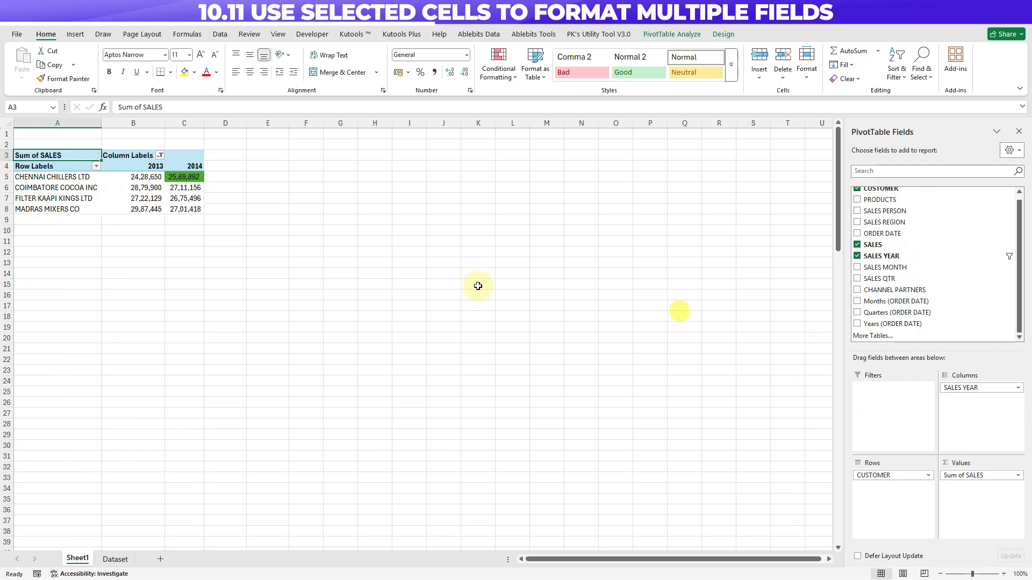
Step: Clear all conditional formatting rules from the PivotTable and remove the filter on SALES YEAR
click(127, 191)
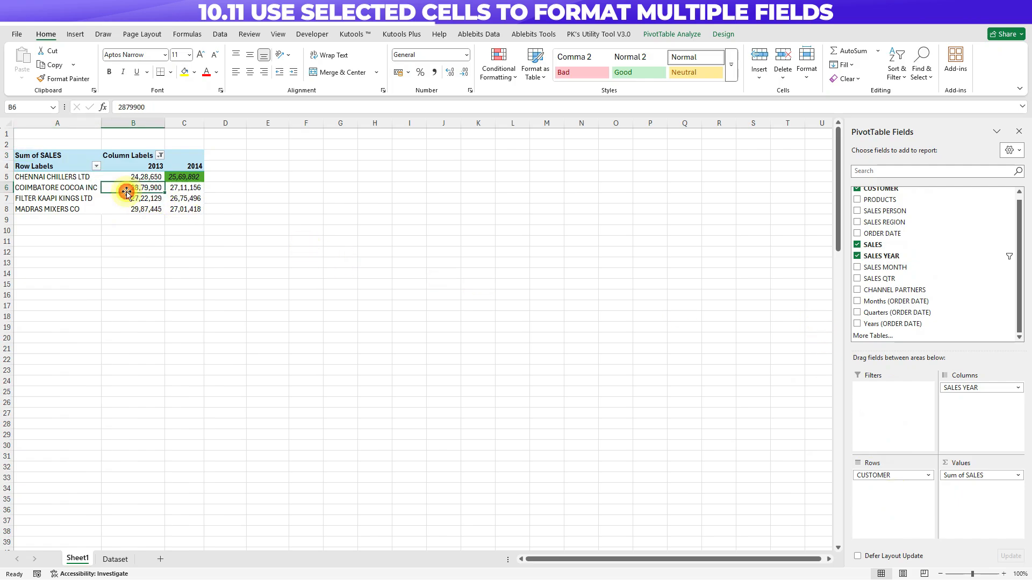
click(499, 68)
mouse_move(545, 226)
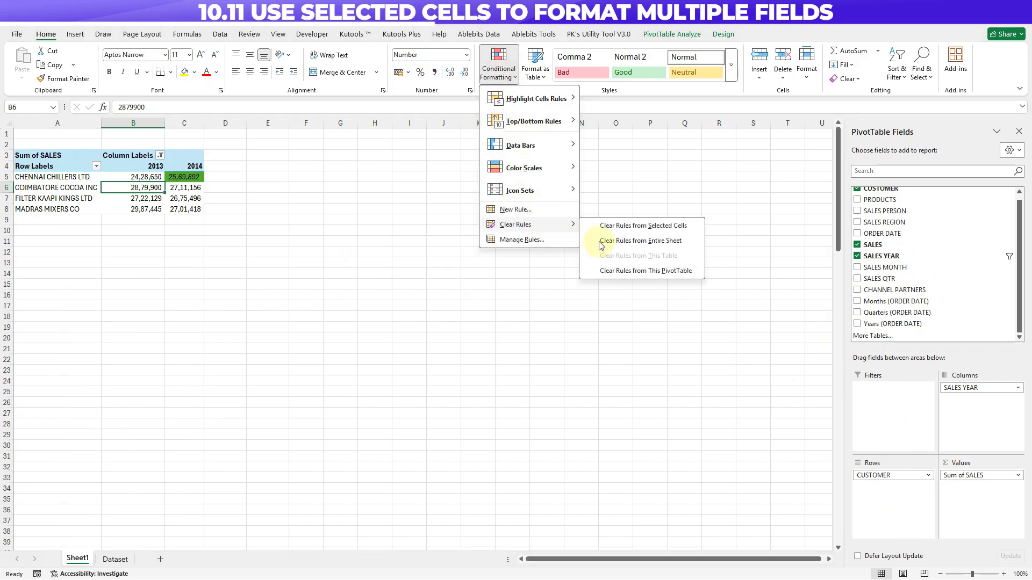
click(648, 271)
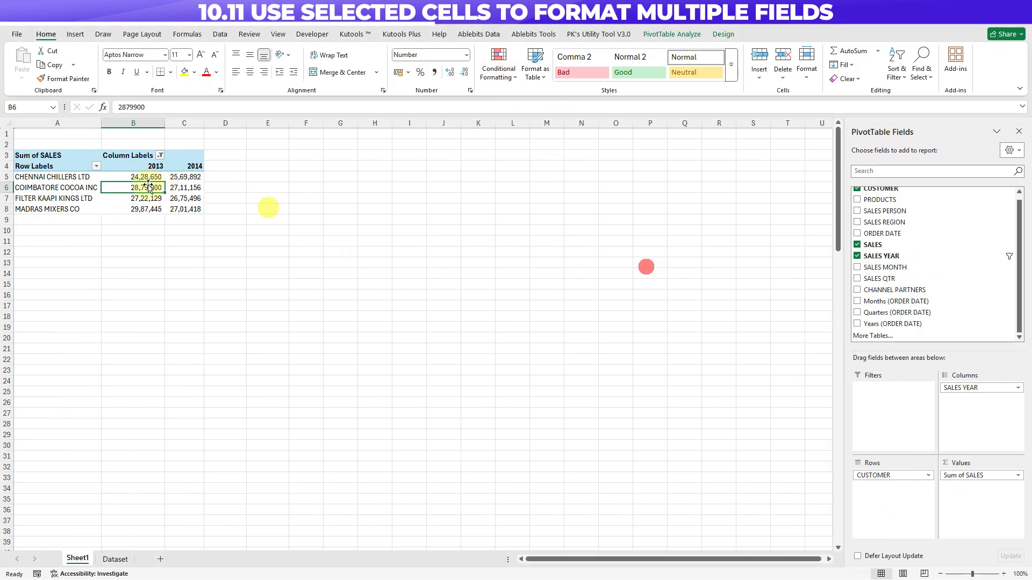
click(161, 156)
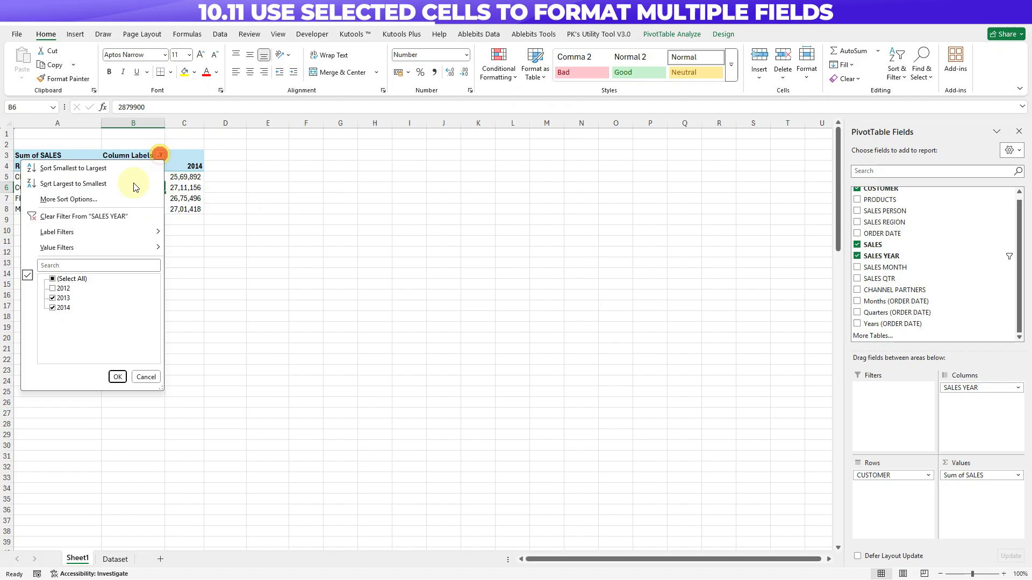
click(62, 216)
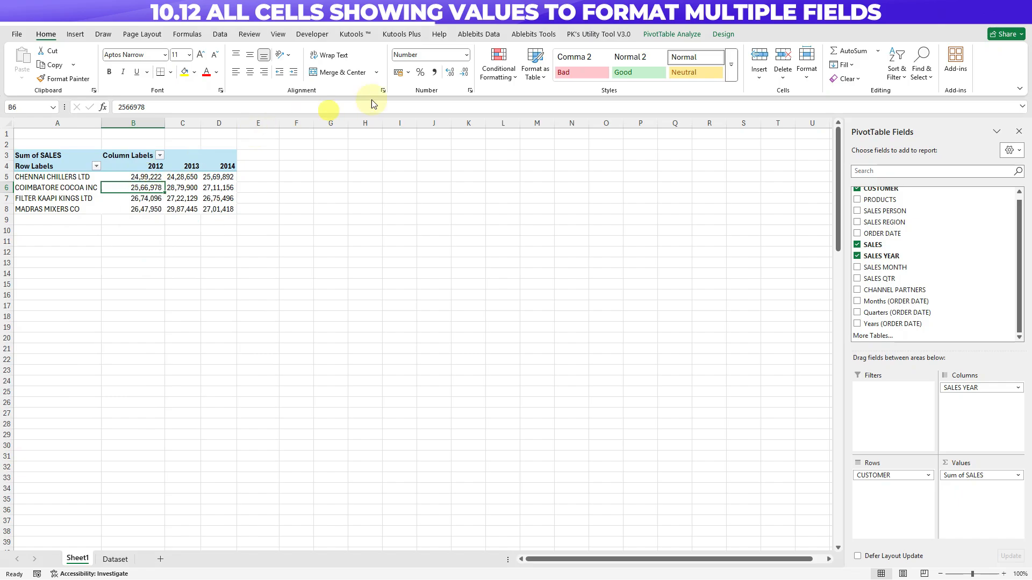
Step: Create a new formatting rule for all cells showing "Sum of SALES" values that formats the top 3 ranked values
click(489, 76)
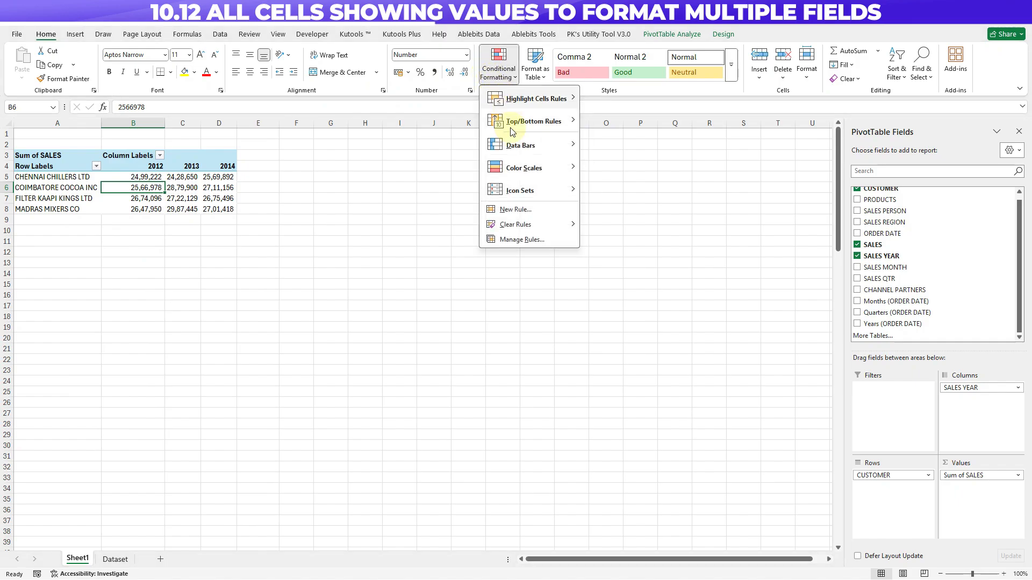
click(517, 211)
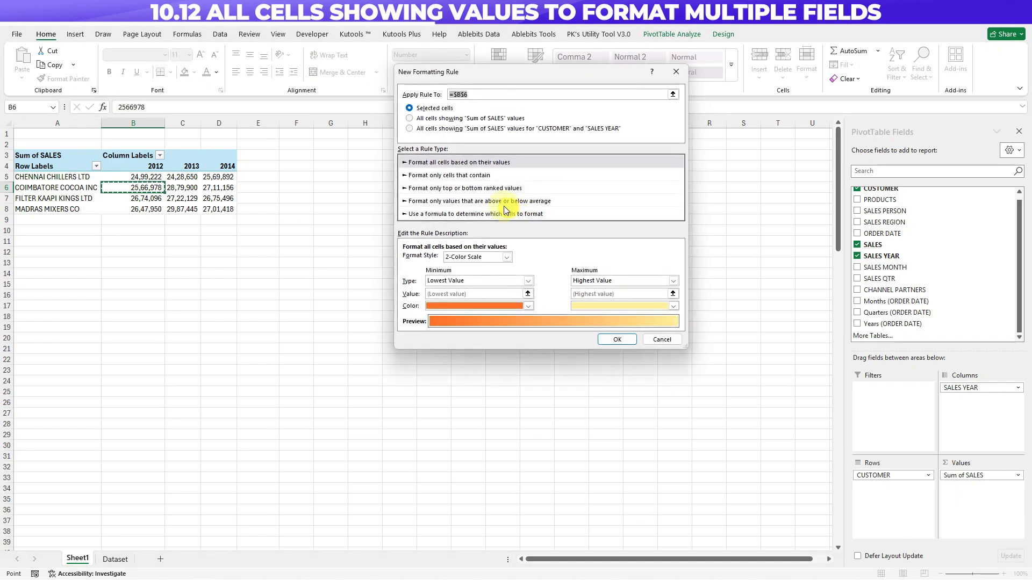
click(433, 120)
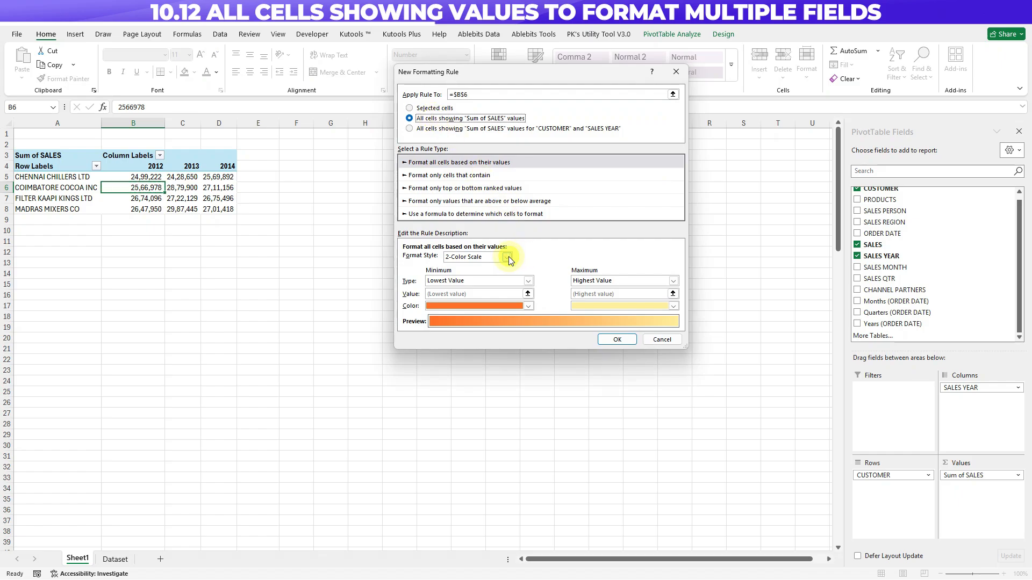
click(464, 176)
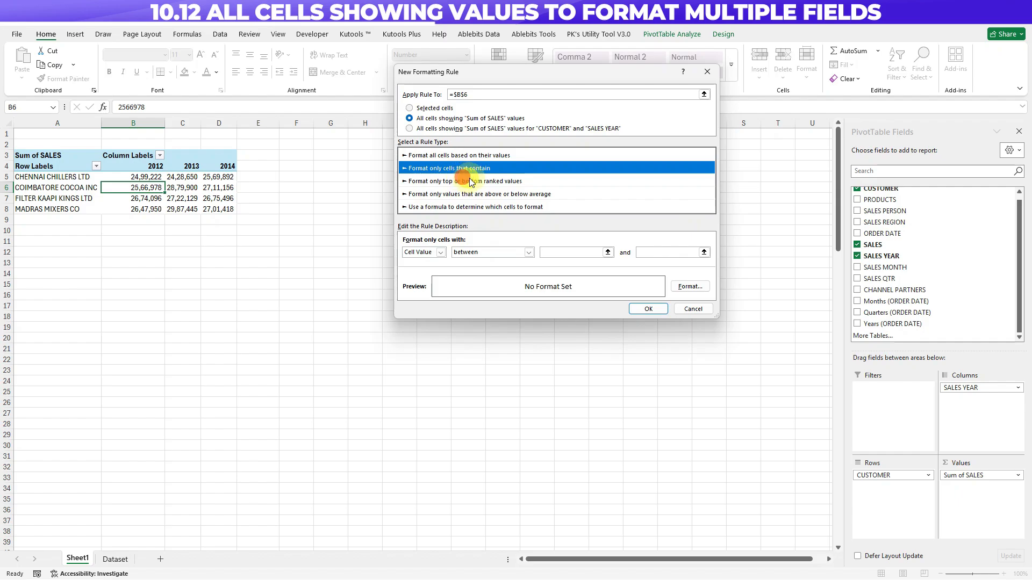
click(471, 182)
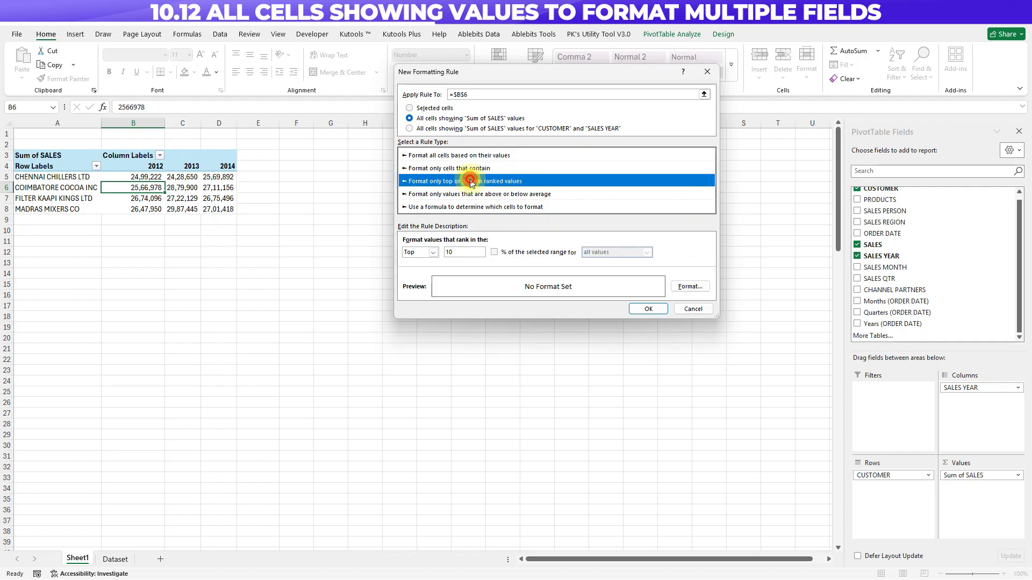
click(463, 251)
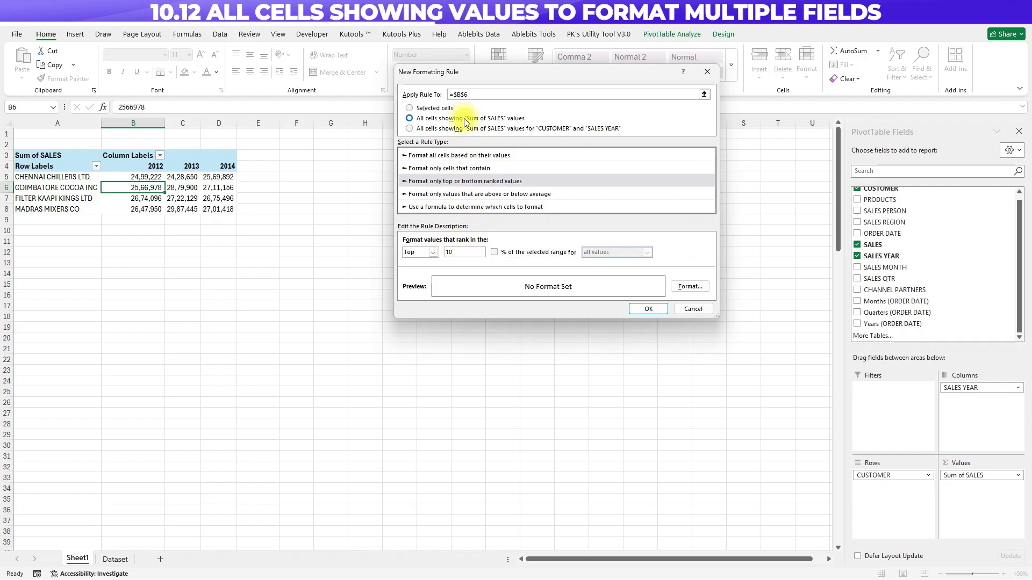
click(424, 129)
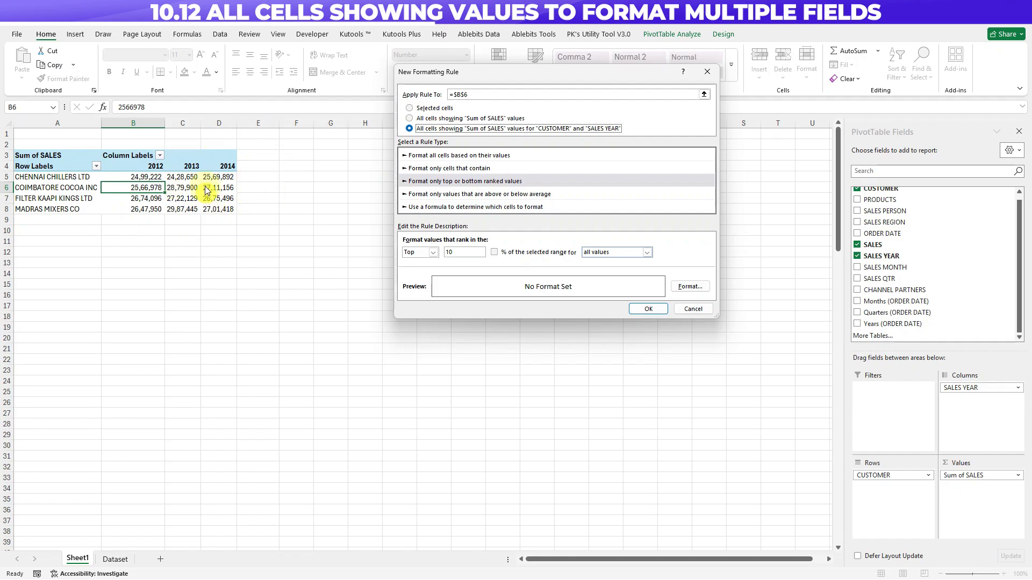
click(437, 119)
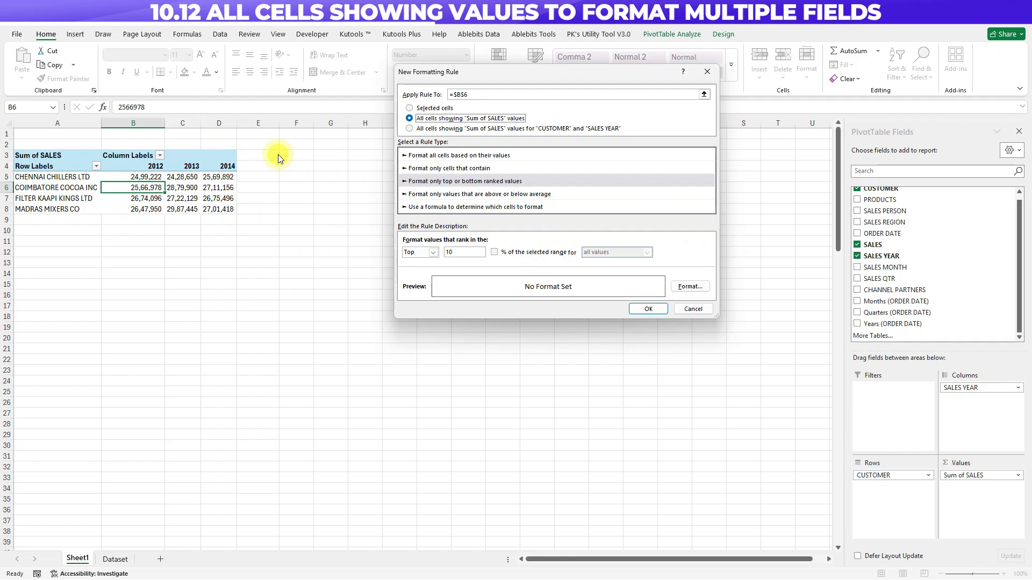
click(463, 253)
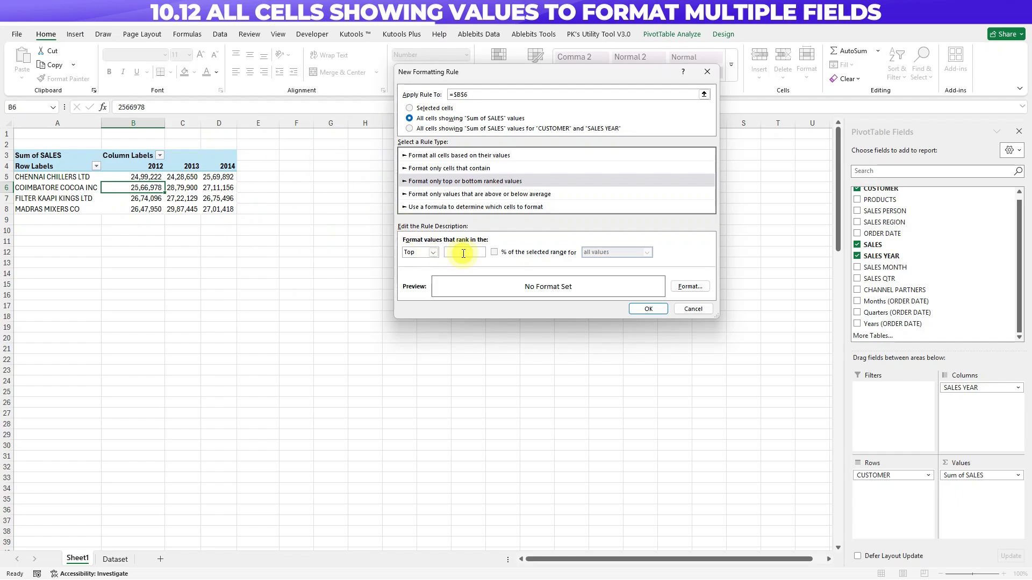
Step: Give the top 3 rule a bold font and bright blue fill, apply it, and check the highlighted 2013 sales
click(694, 286)
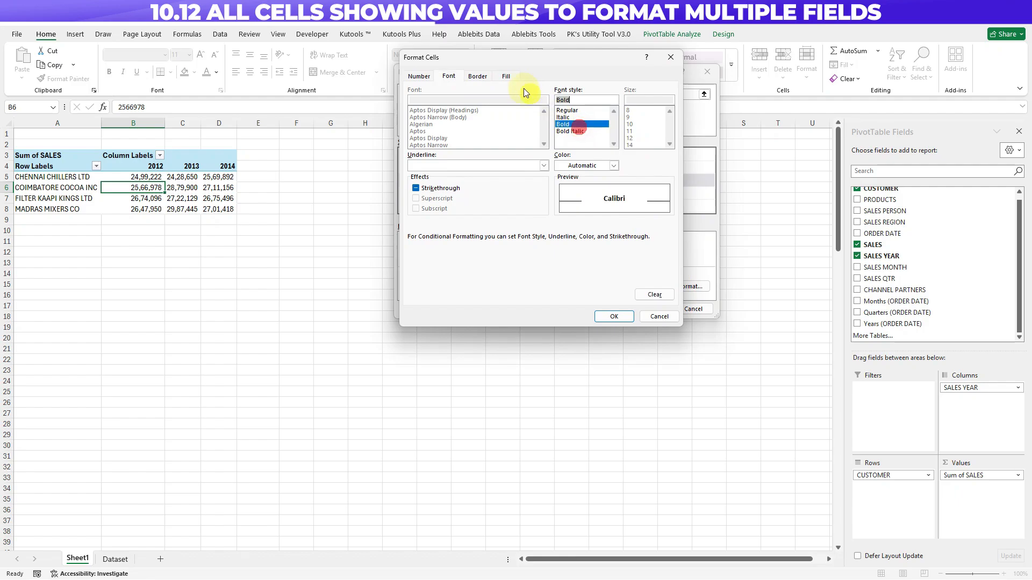
click(503, 77)
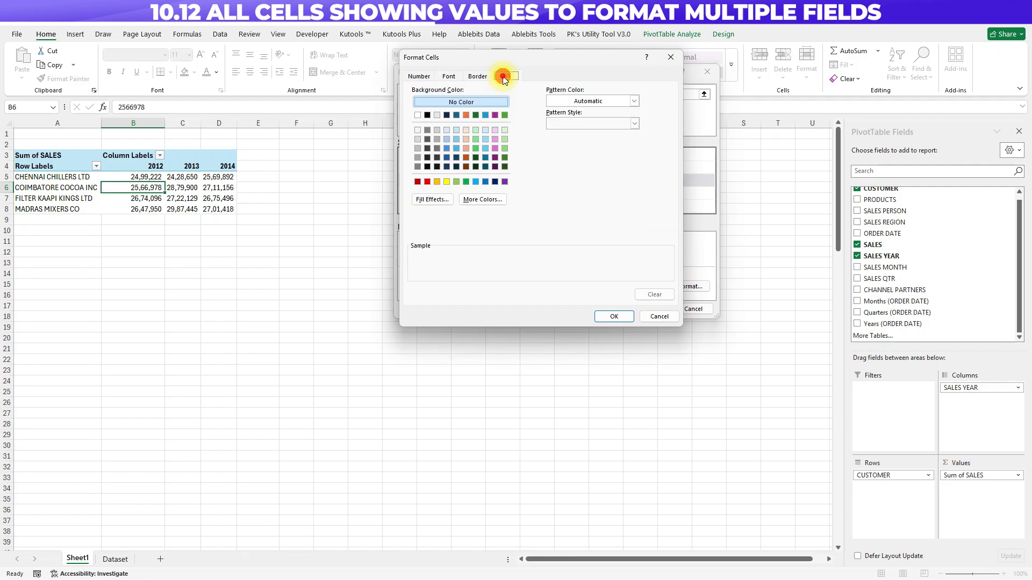
click(475, 181)
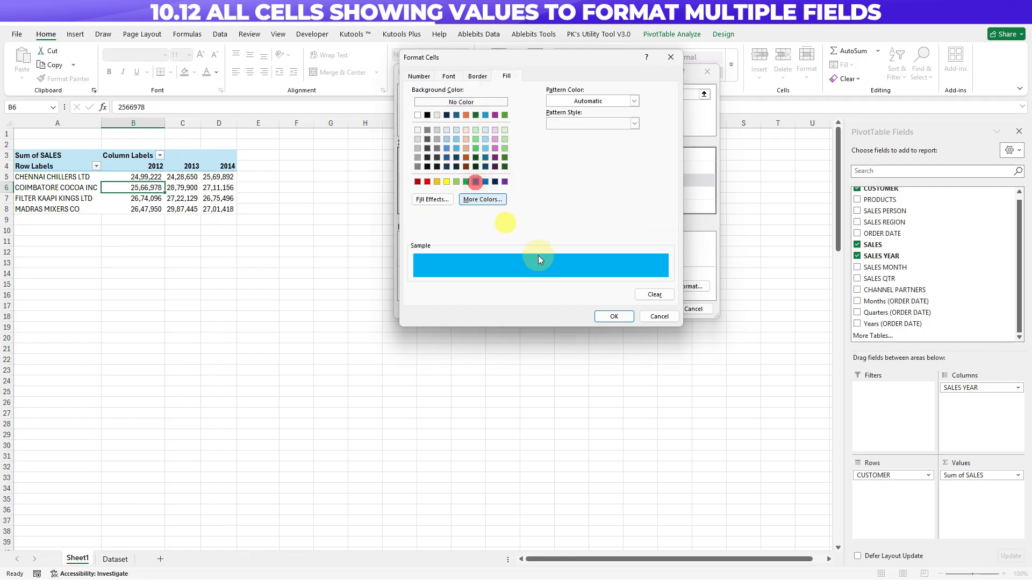
click(614, 316)
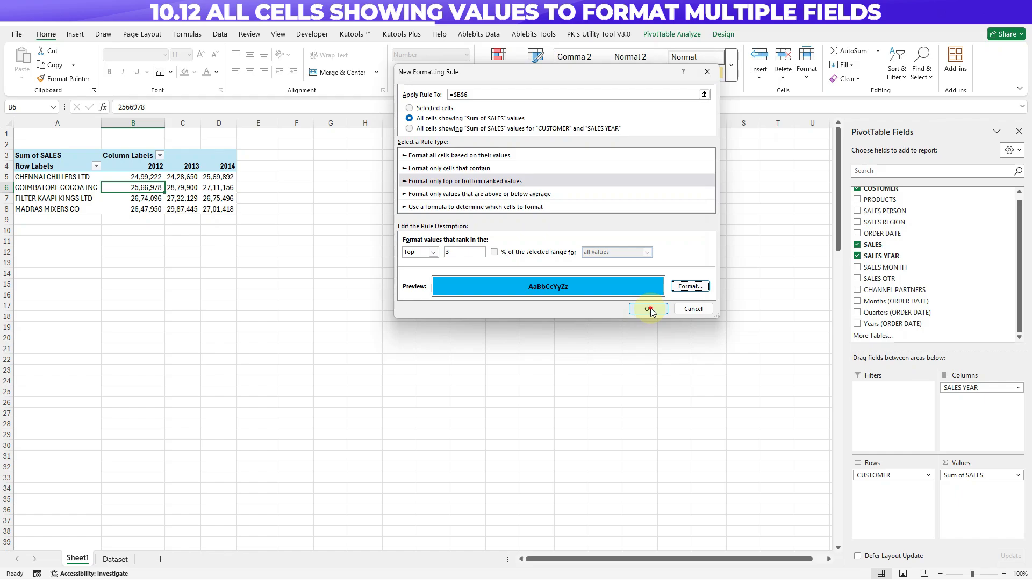
click(650, 310)
mouse_move(182, 188)
mouse_down()
mouse_move(180, 215)
mouse_move(189, 213)
mouse_move(178, 190)
mouse_up()
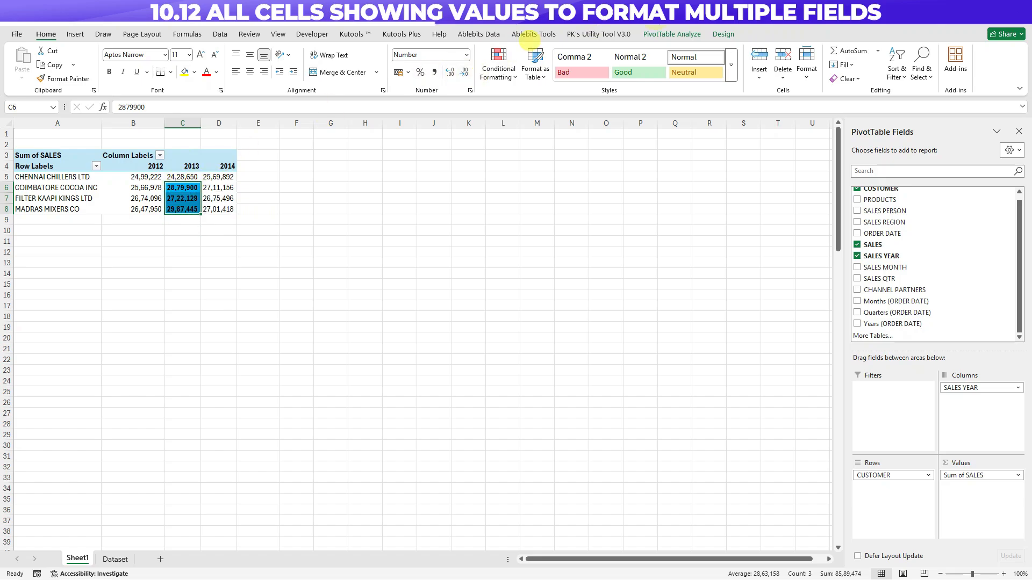
Step: Turn on grand totals for rows and columns and compare the highlighted totals with the customers' 2013 sales
click(723, 34)
click(59, 80)
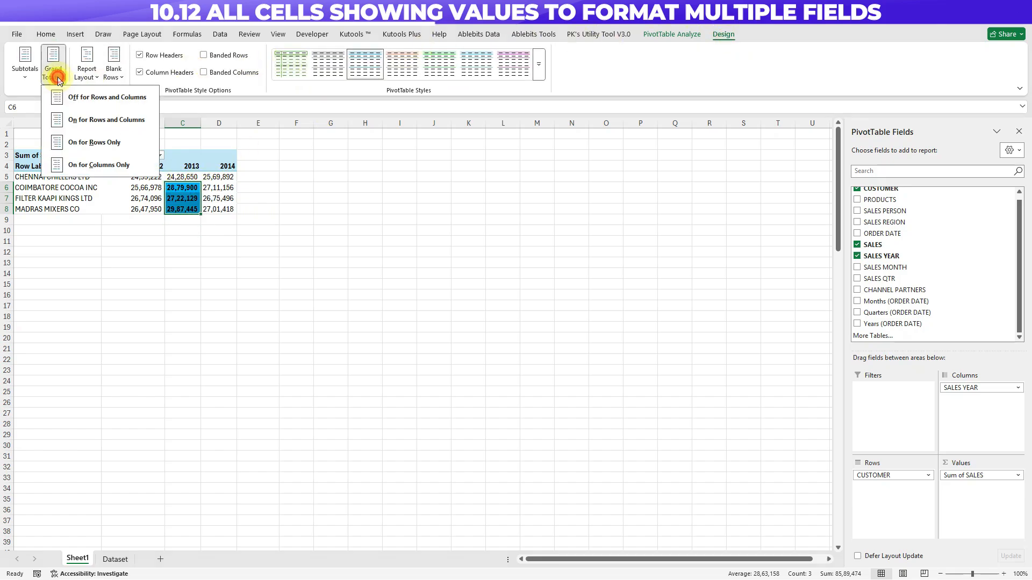
click(108, 120)
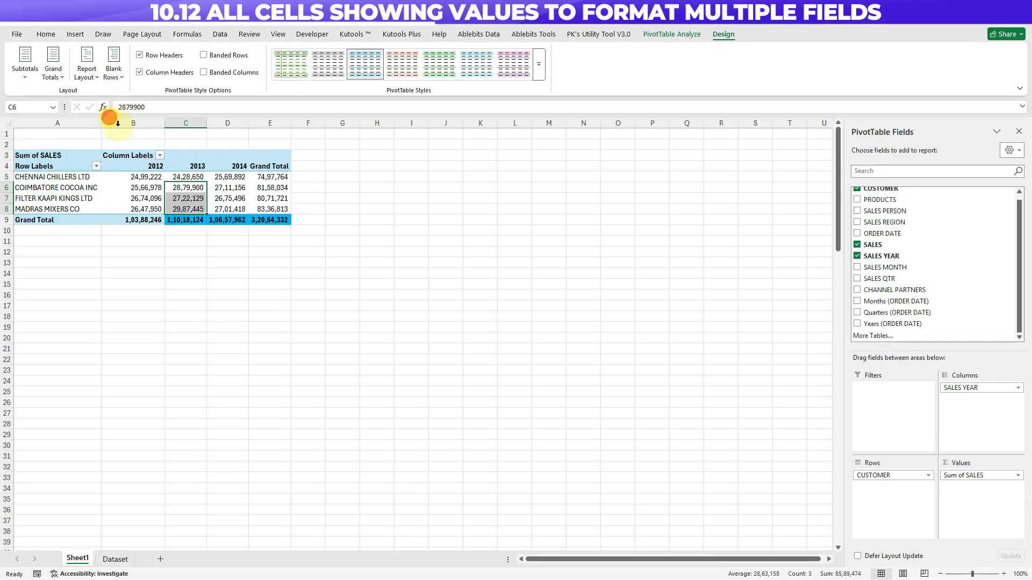
click(182, 221)
ctrl+click(276, 221)
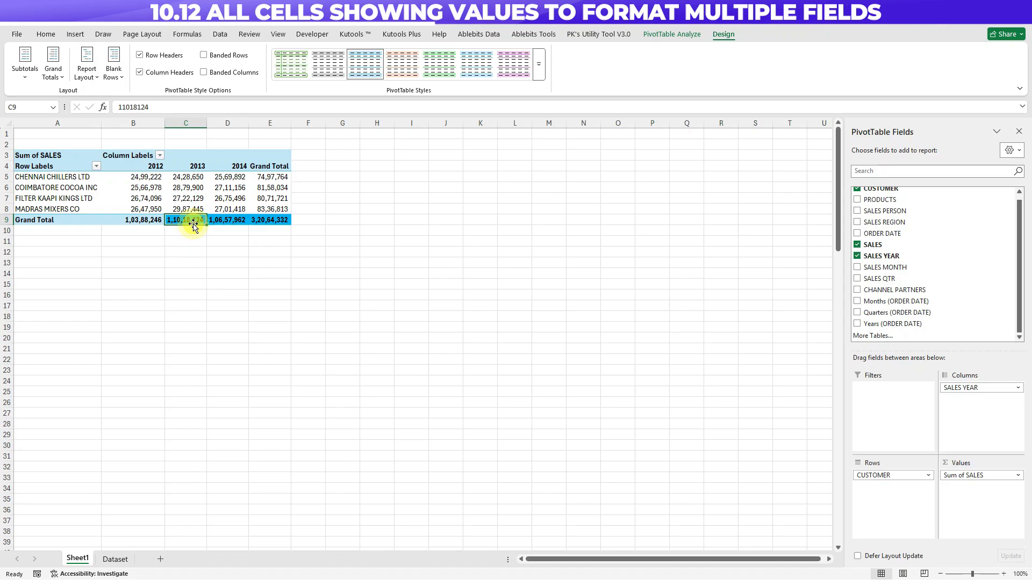
drag(190, 186, 193, 210)
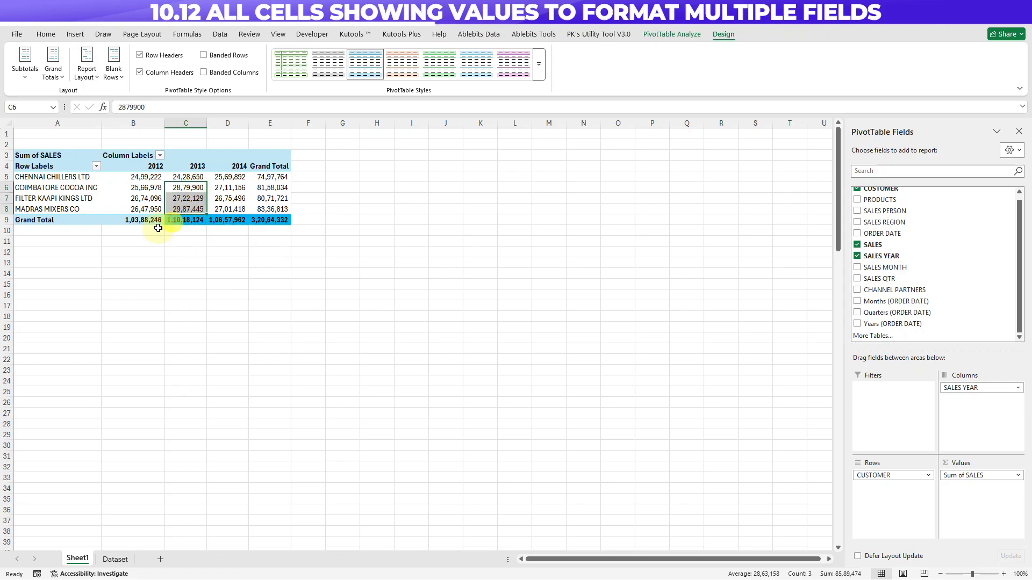
click(196, 221)
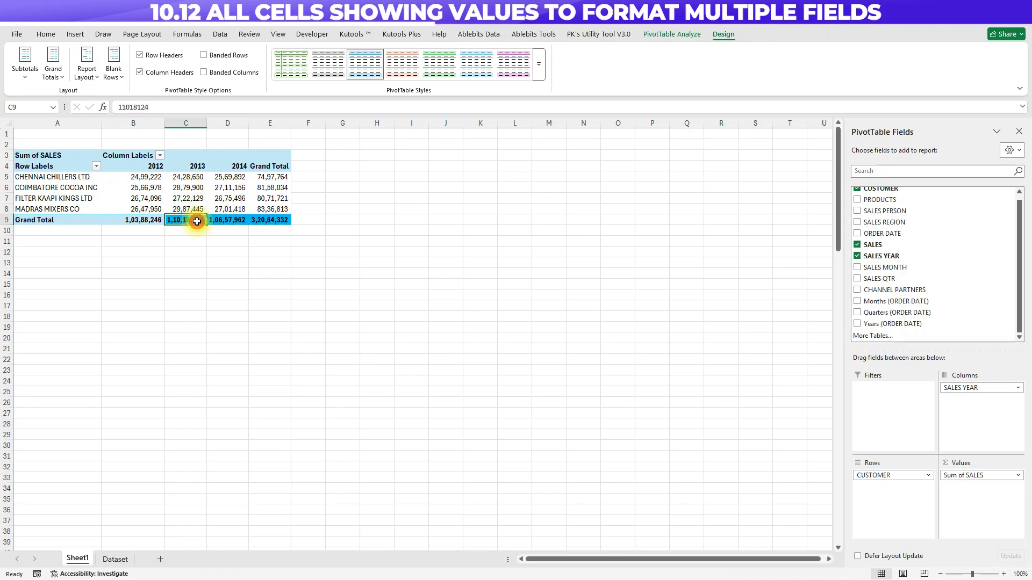
click(276, 176)
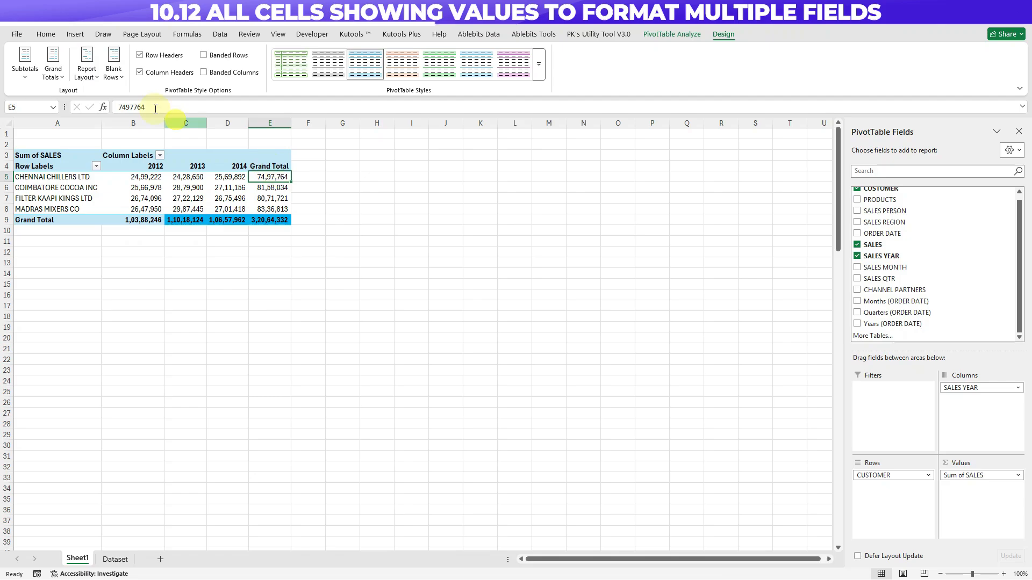
Step: Set grand totals on for rows only and examine the formatted customer totals in the Grand Total column
click(53, 71)
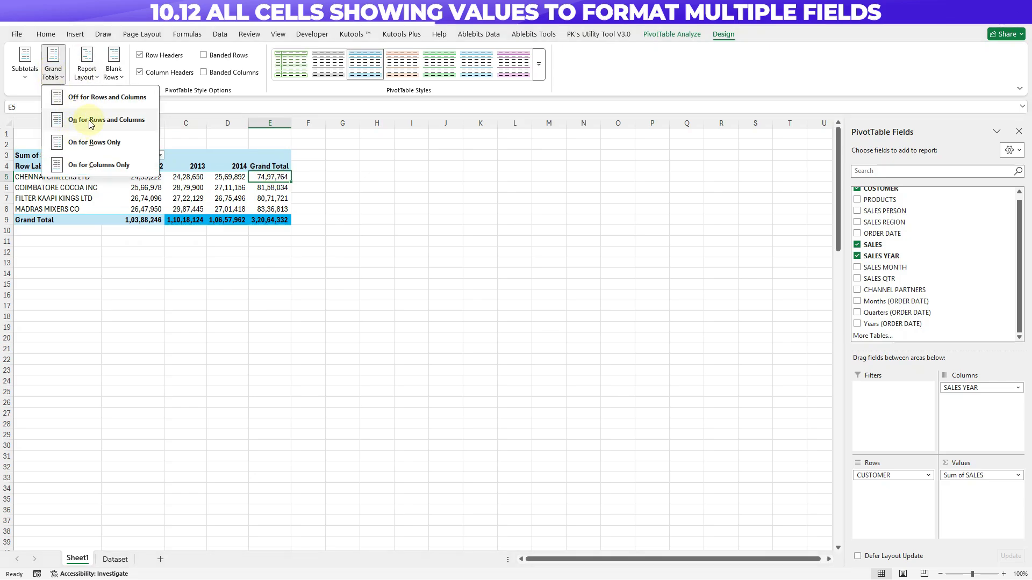
click(92, 142)
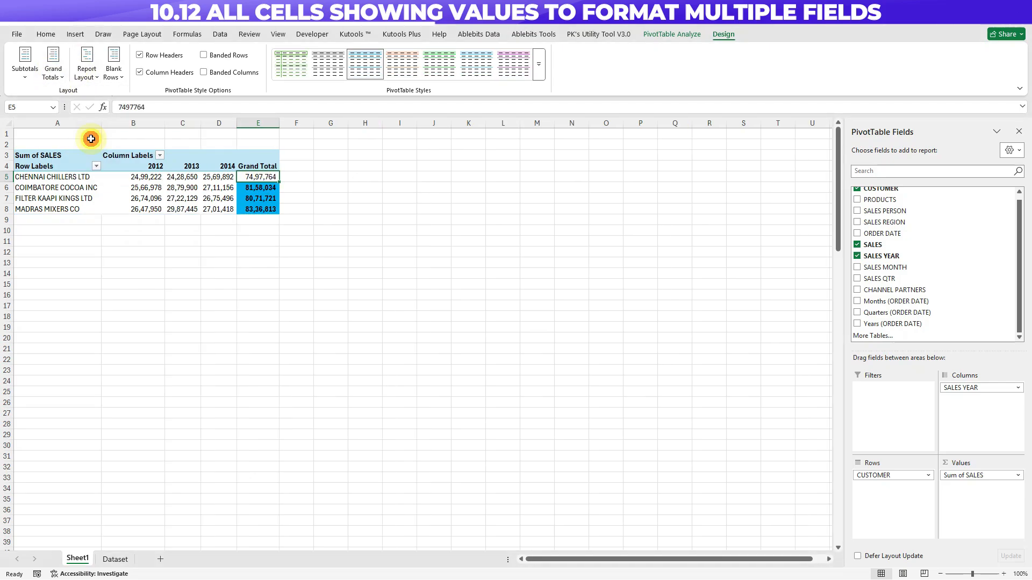
click(255, 187)
drag(255, 187, 258, 209)
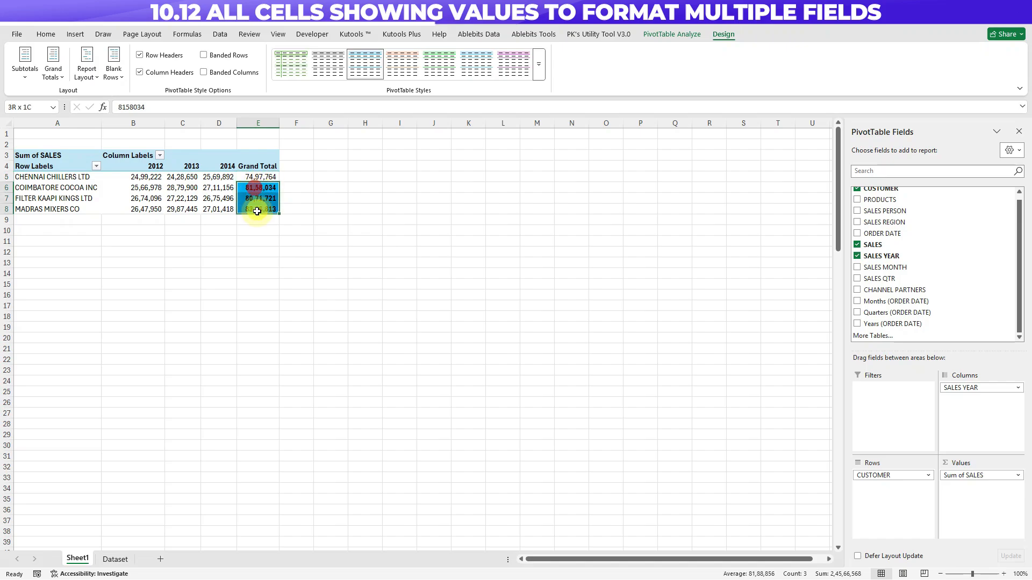
click(245, 176)
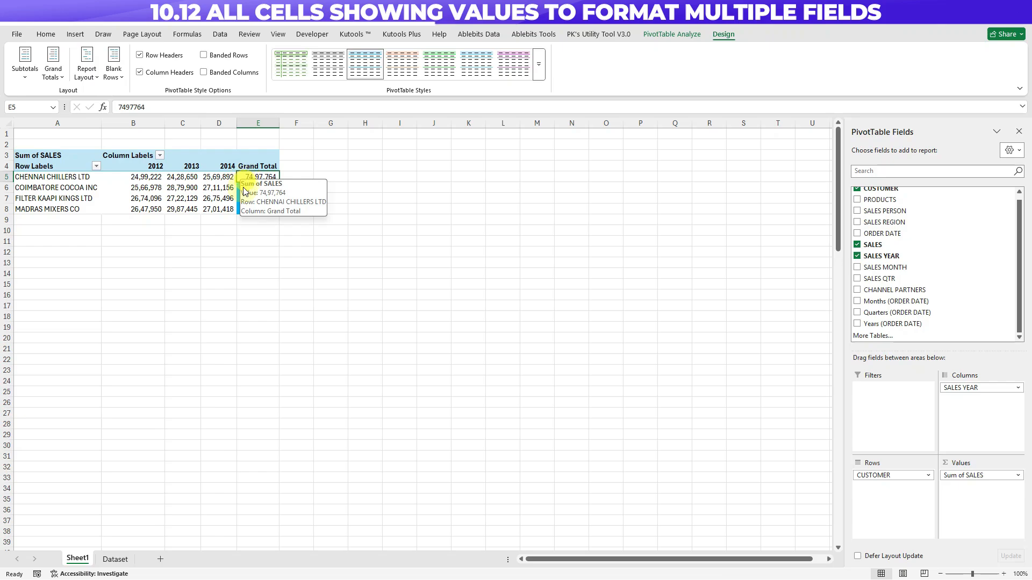
click(218, 187)
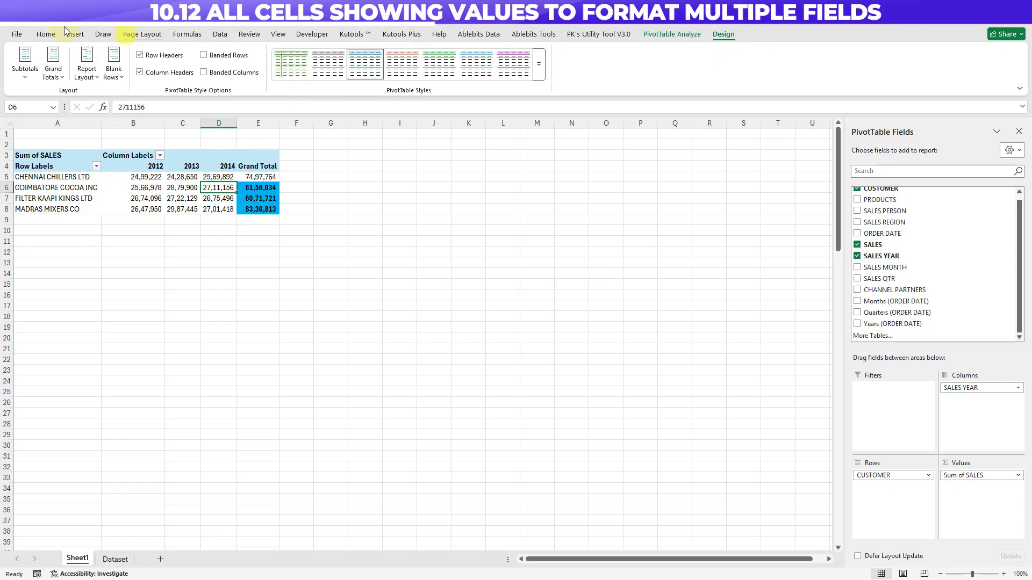
Step: Clear all conditional formatting rules from this PivotTable
click(45, 34)
click(498, 62)
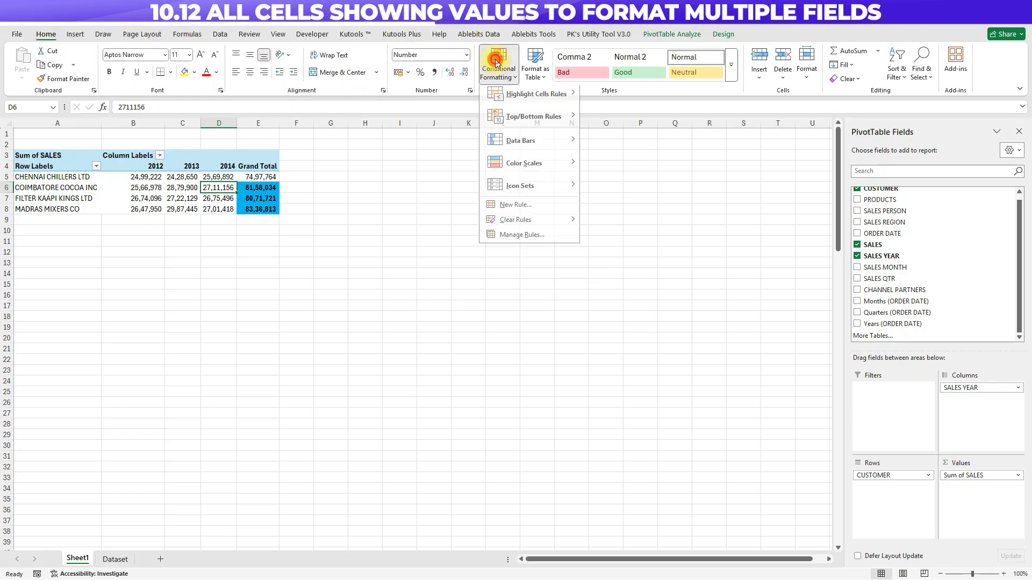
mouse_move(562, 225)
click(651, 270)
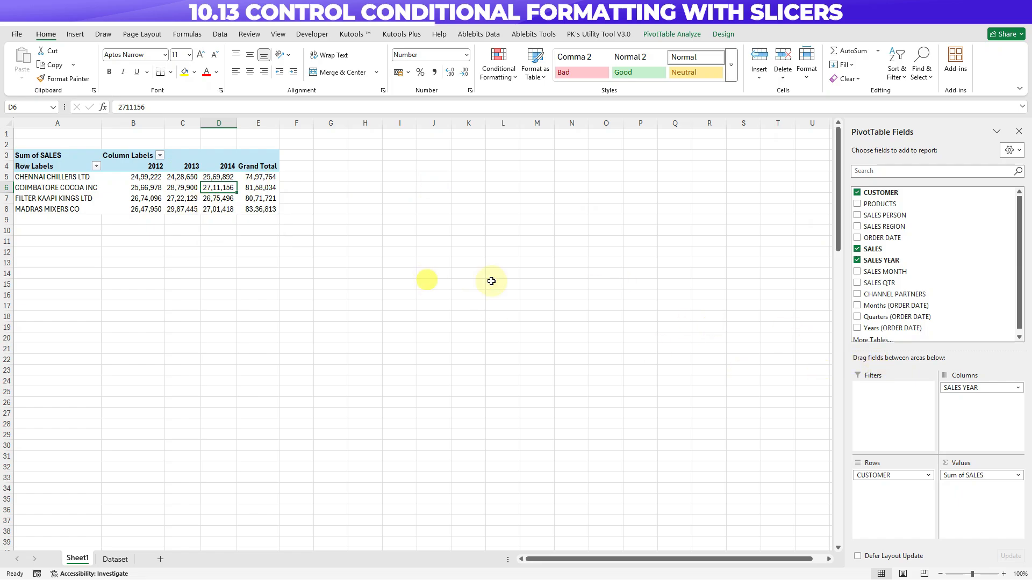
Step: Replace CUSTOMER with SALES MONTH in the PivotTable rows and remove SALES YEAR from the columns
drag(879, 480, 739, 457)
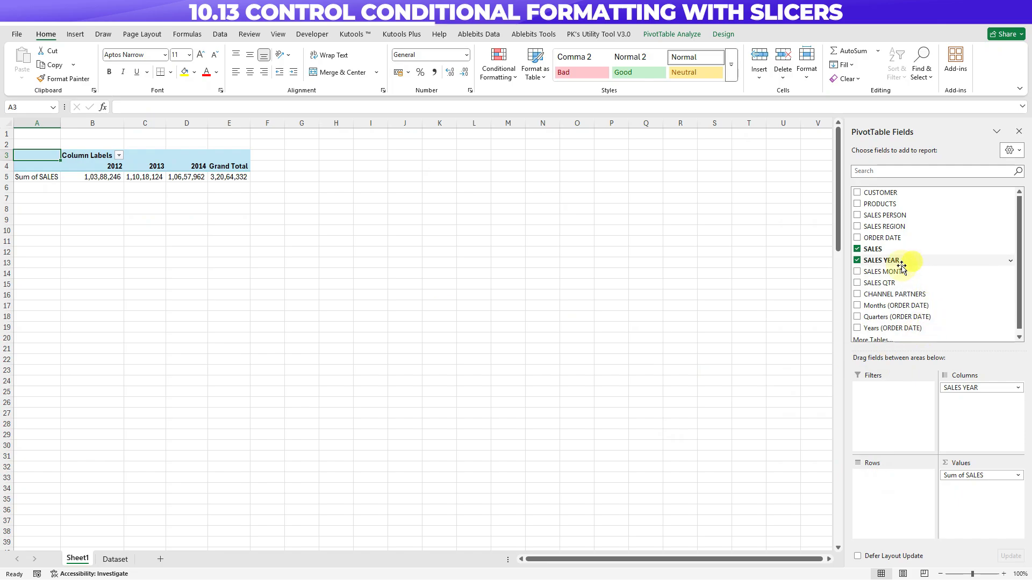
drag(893, 271, 895, 486)
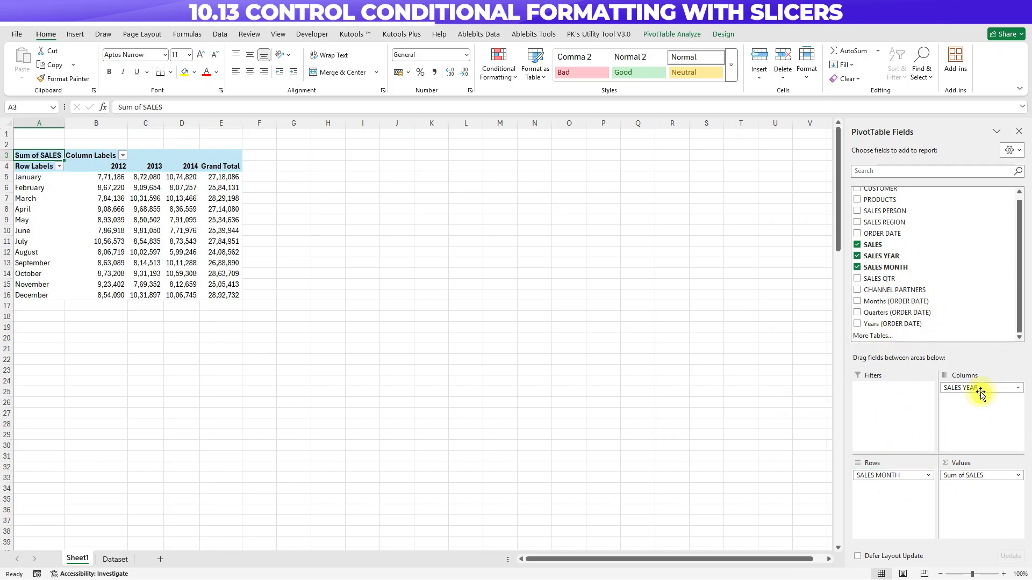
drag(980, 391, 618, 362)
click(92, 175)
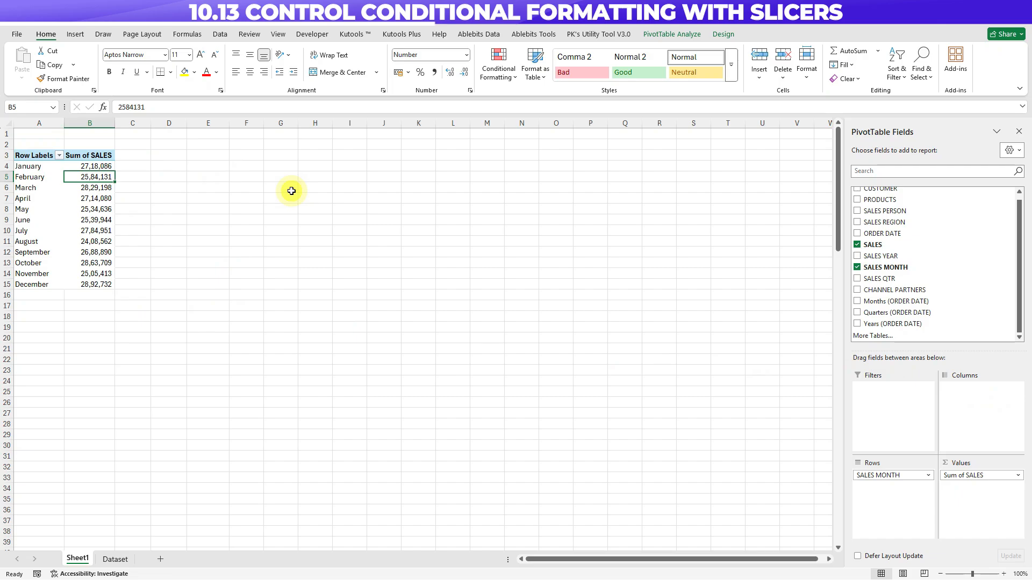
Step: Enter the values 50 to 95 in increments of 5 in cells L4 to L13
click(453, 168)
text(50)
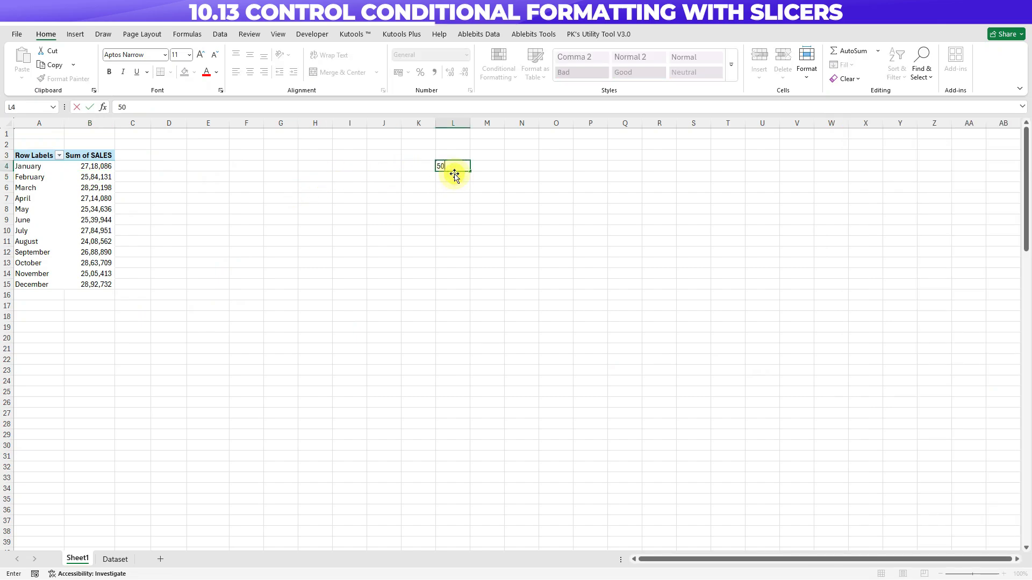
key(Return)
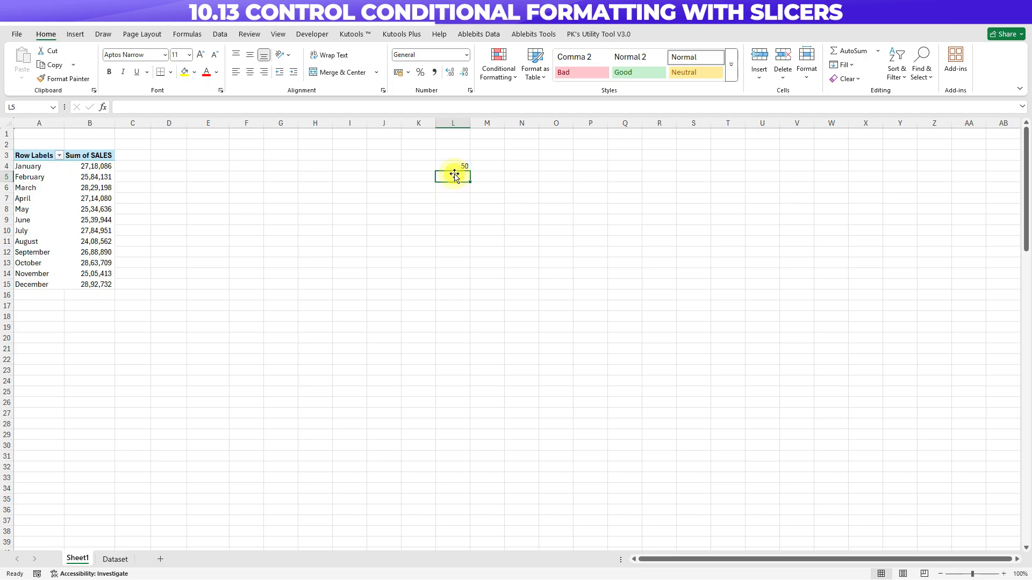
text(55)
key(Return)
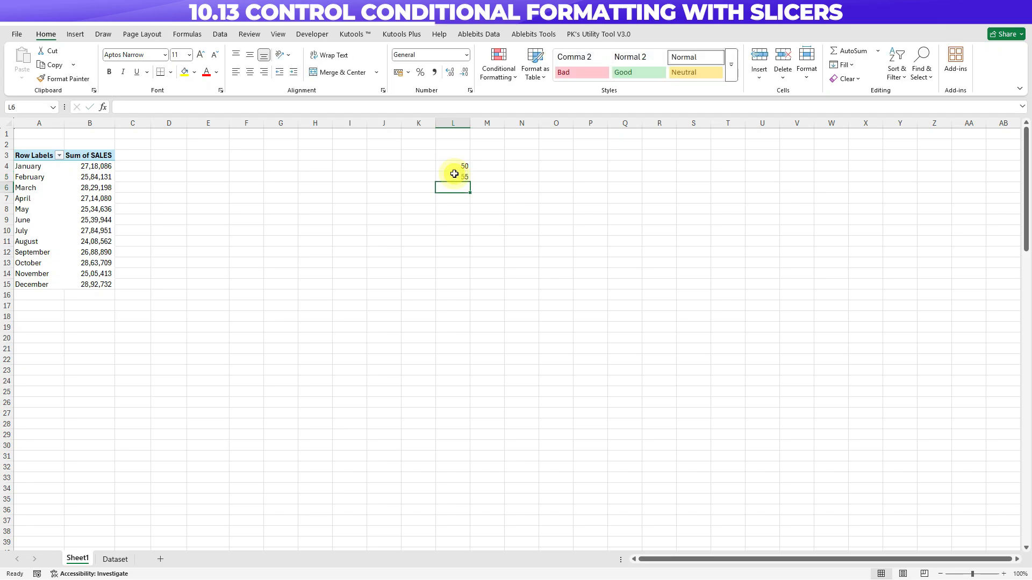
text(60 65 70 75 80 85 90 95)
Step: Add the bold heading "Percentage" in L3, fit column L to its contents, and center it horizontally and vertically
click(453, 155)
text(Percentage)
key(ctrl+Return)
key(ctrl+b)
double_click(471, 122)
click(471, 120)
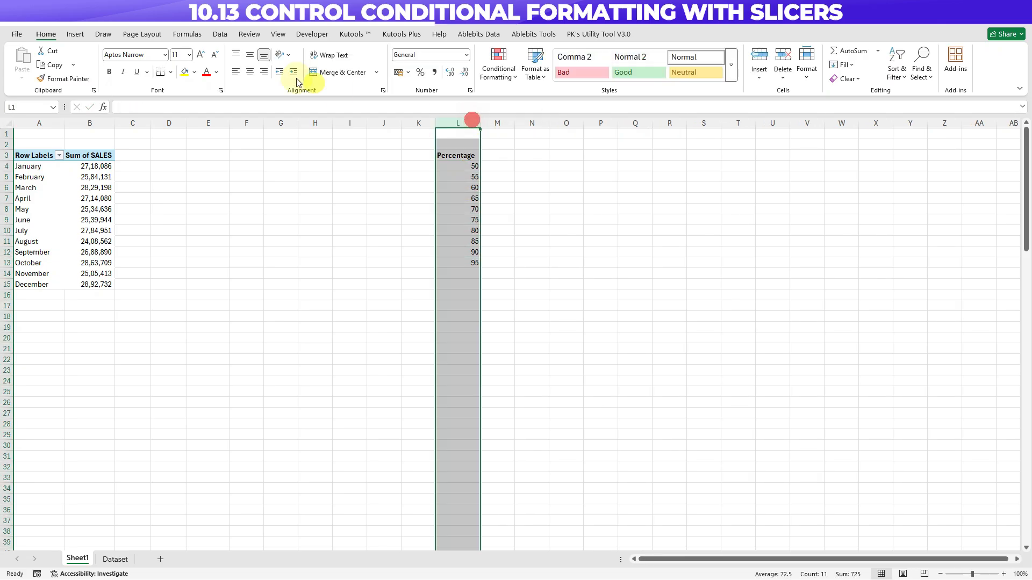
click(250, 72)
click(250, 54)
Step: Create a PivotTable from the percentage list L3:L13, placed on the existing worksheet at N3
click(454, 157)
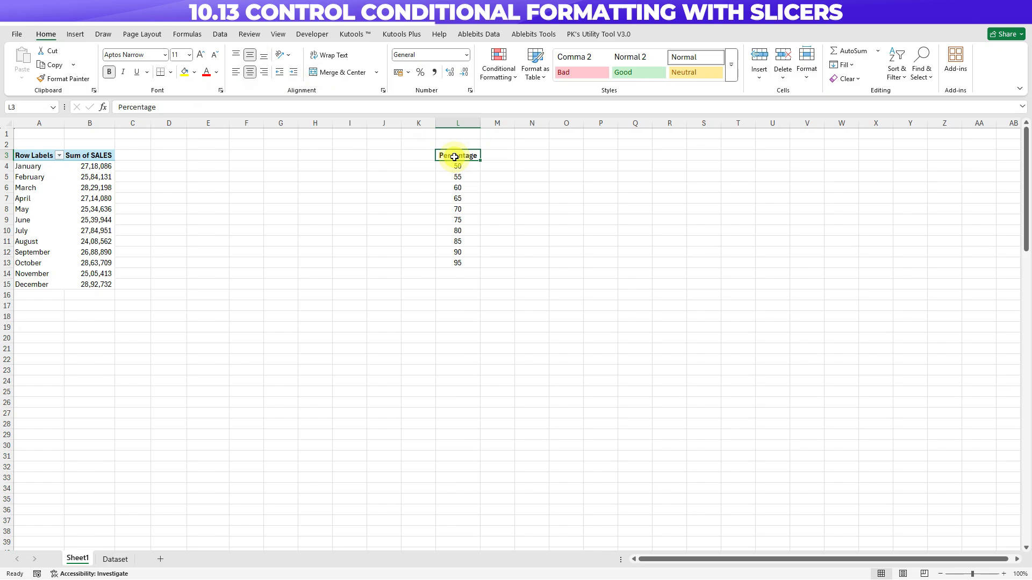
click(75, 34)
click(27, 76)
click(68, 92)
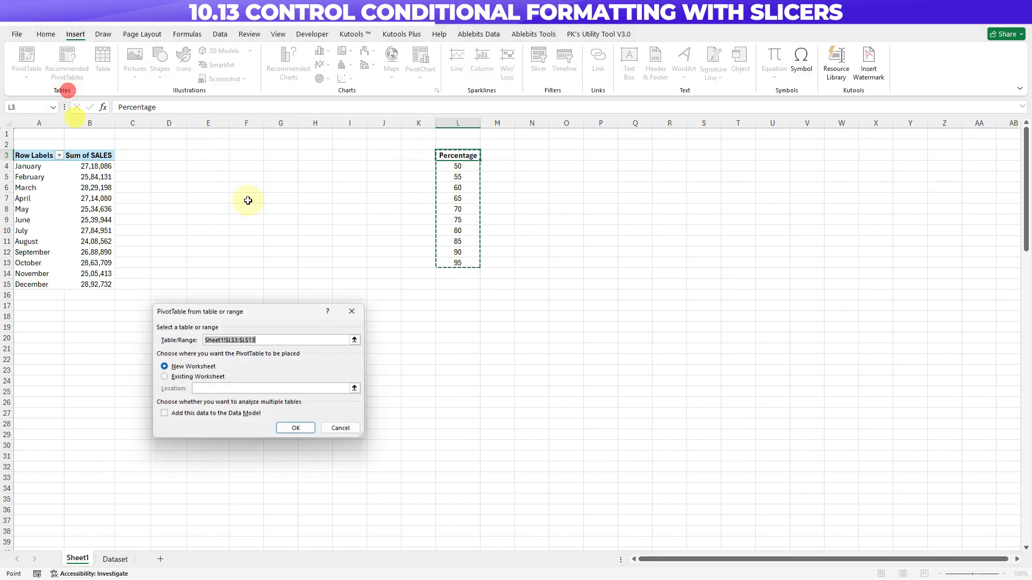
click(203, 377)
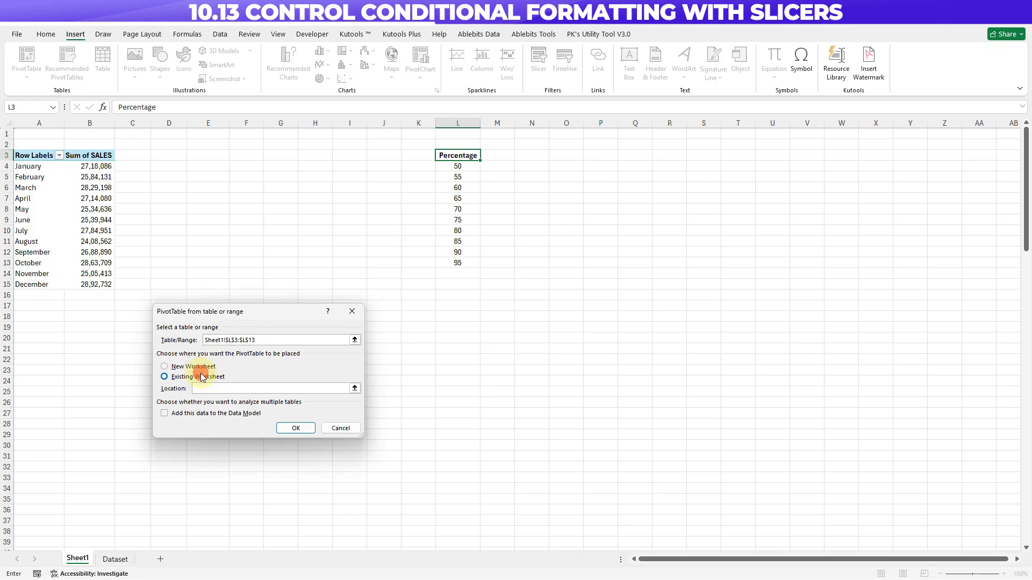
click(532, 157)
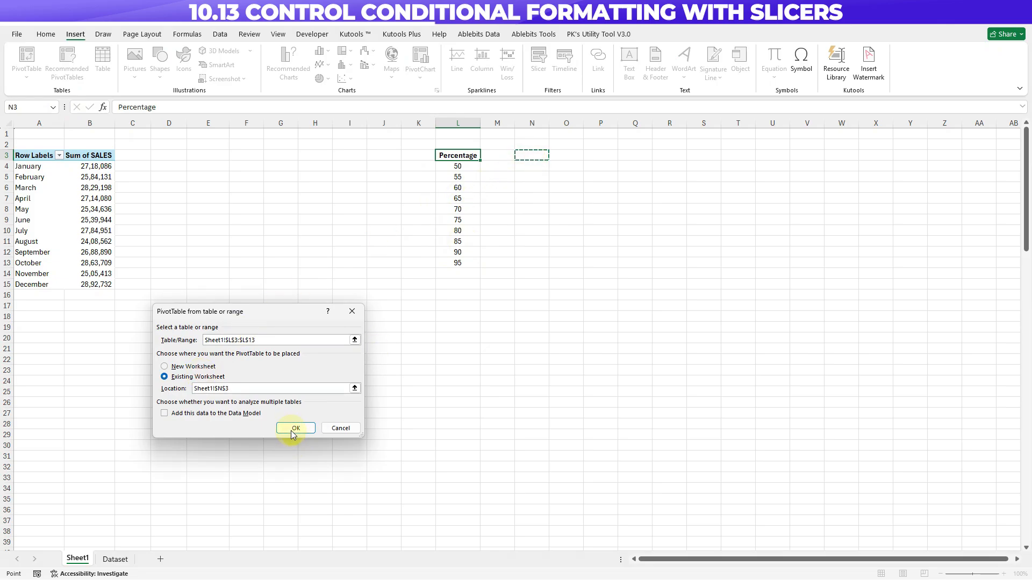
click(295, 430)
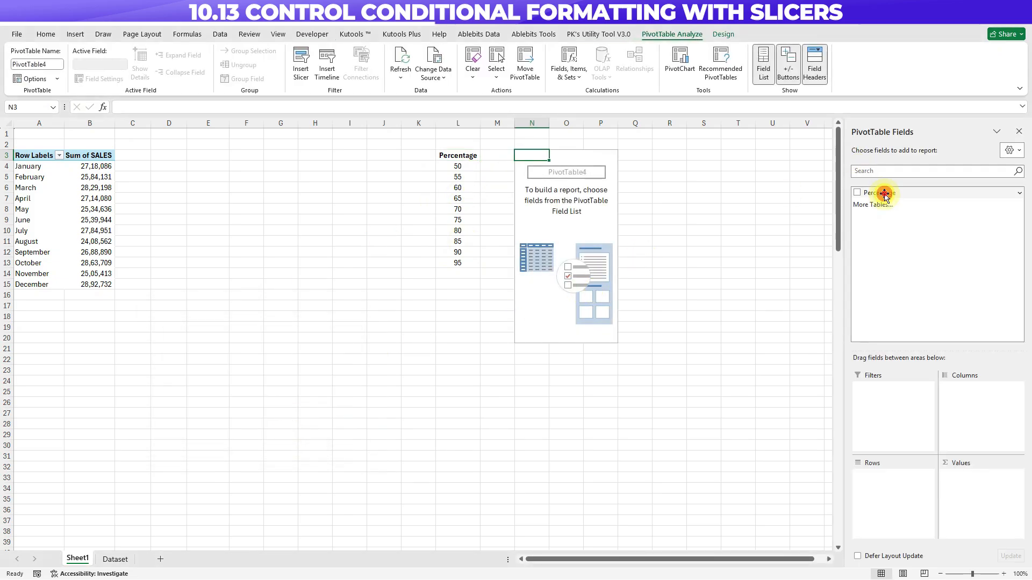
Step: Add Percentage to the new PivotTable's rows and turn off grand totals for rows and columns
drag(884, 194, 890, 478)
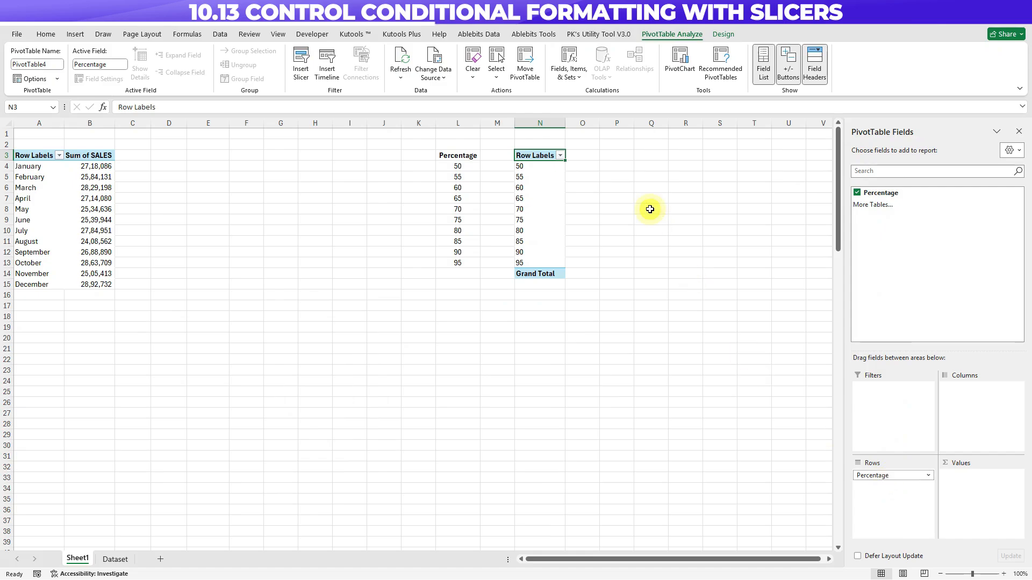
click(715, 35)
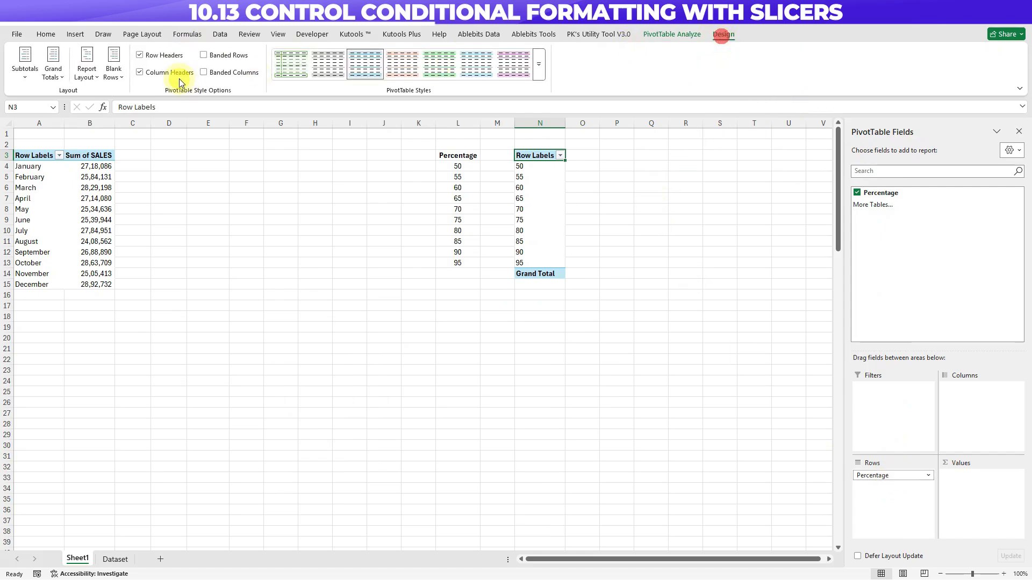
click(51, 77)
click(81, 97)
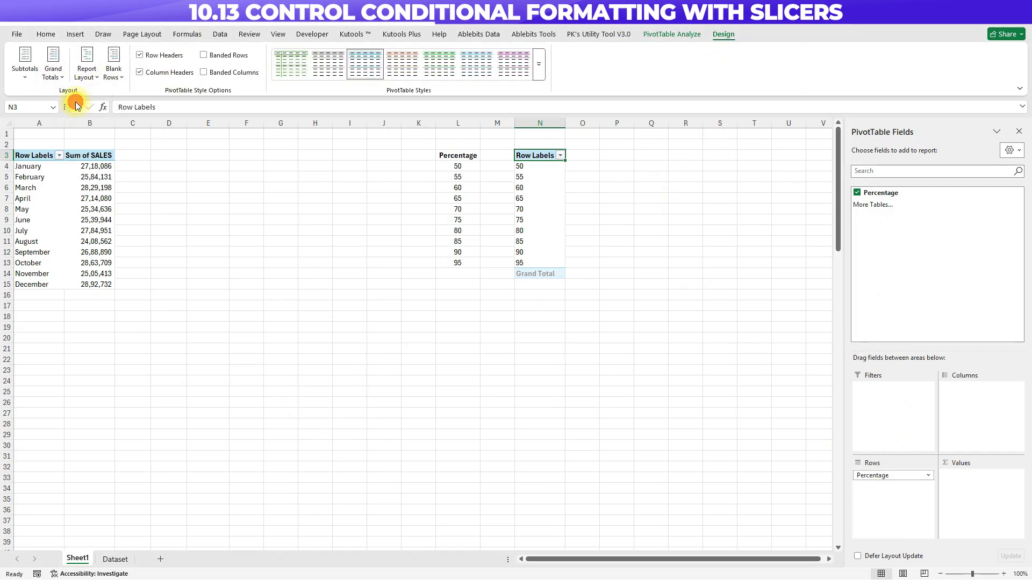
Step: Insert a slicer for the Percentage field and place it between the sales PivotTable and the percentage list
click(75, 34)
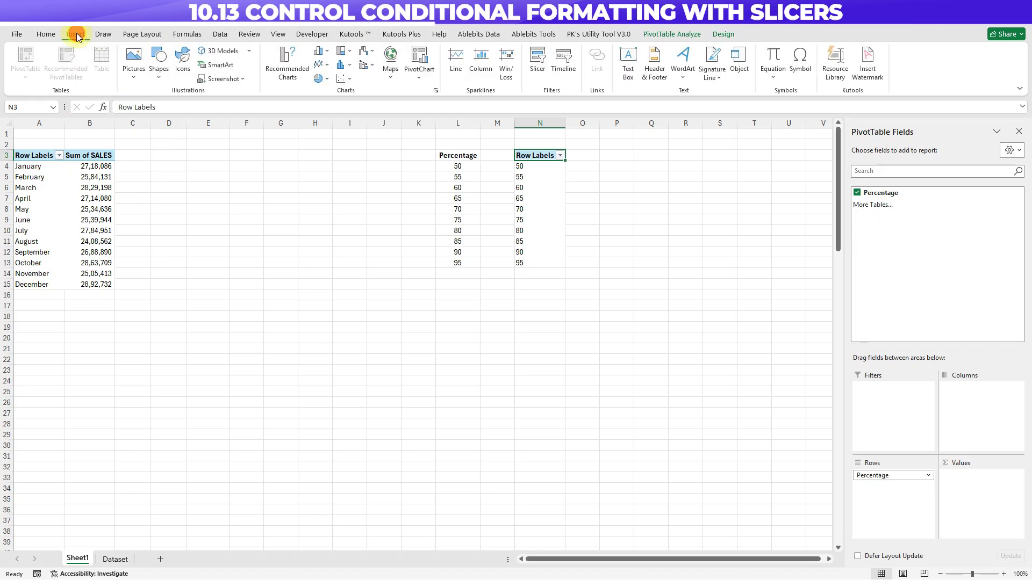
click(548, 65)
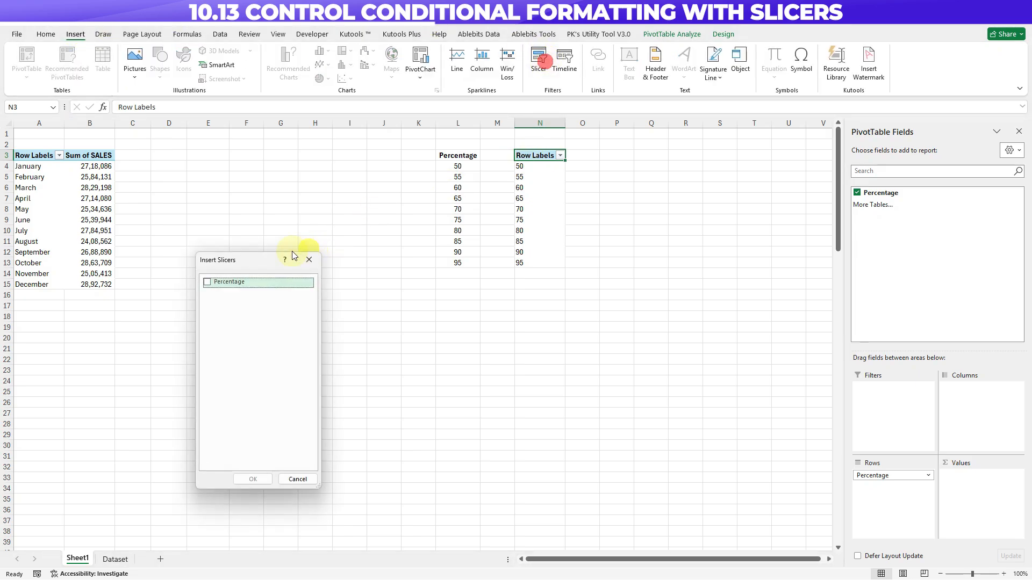
click(214, 281)
click(207, 282)
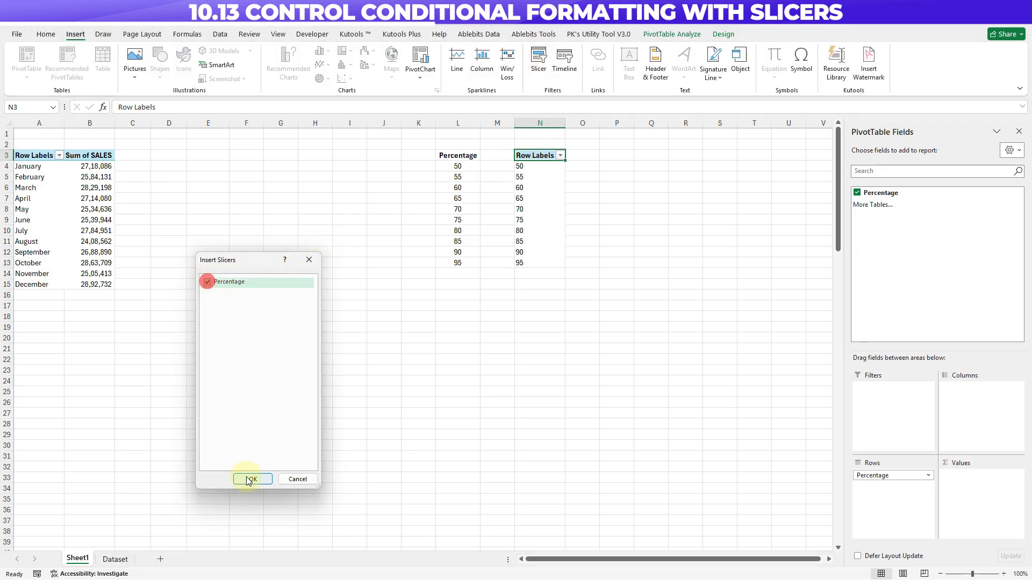
click(245, 478)
drag(385, 280, 235, 172)
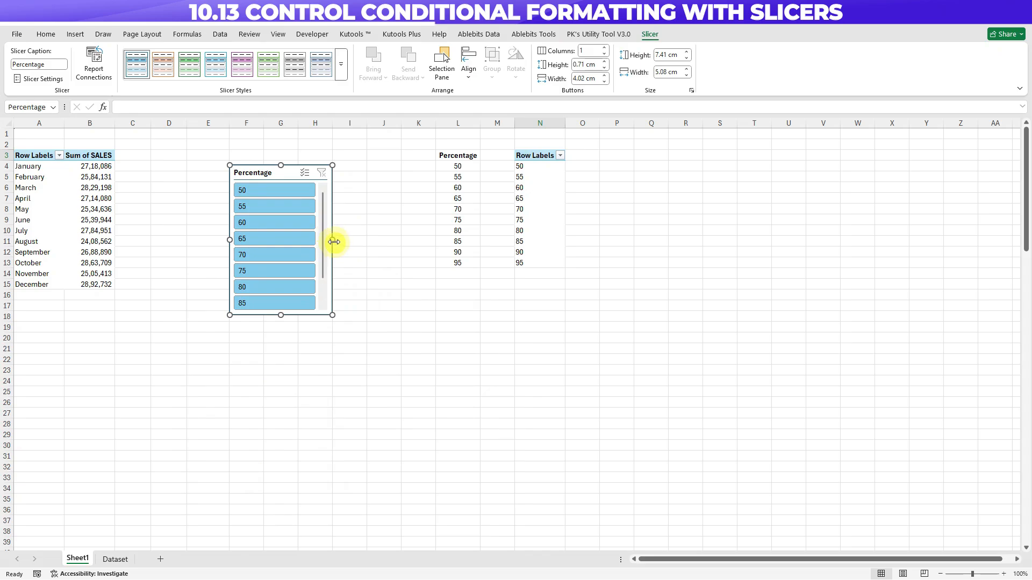
Step: Arrange the Percentage slicer in 5 columns, resize it to about 8.76 cm wide and 2.83 cm high, and filter to 50
drag(330, 240, 392, 237)
click(604, 48)
click(605, 49)
click(604, 48)
click(605, 49)
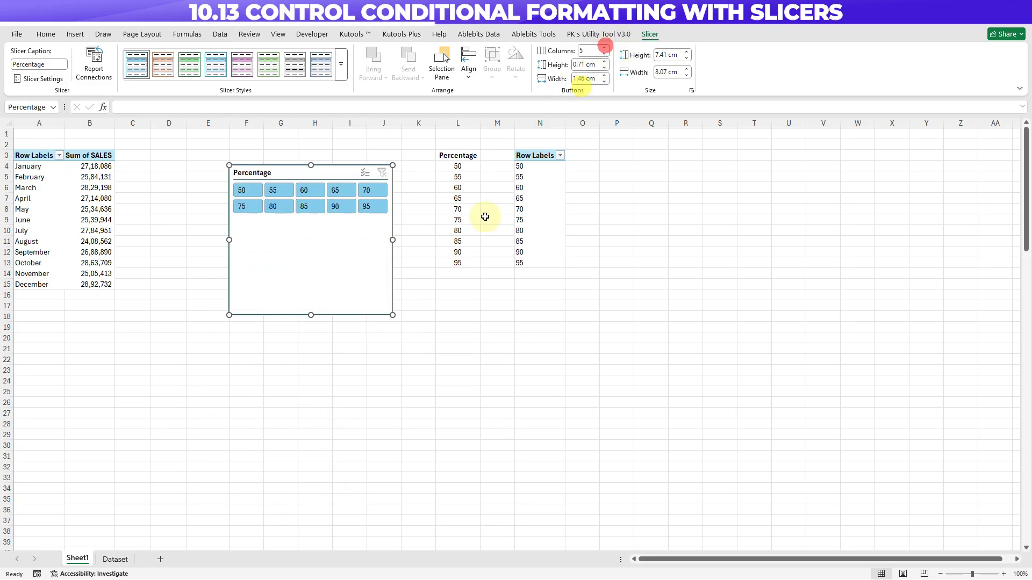
drag(312, 314, 318, 222)
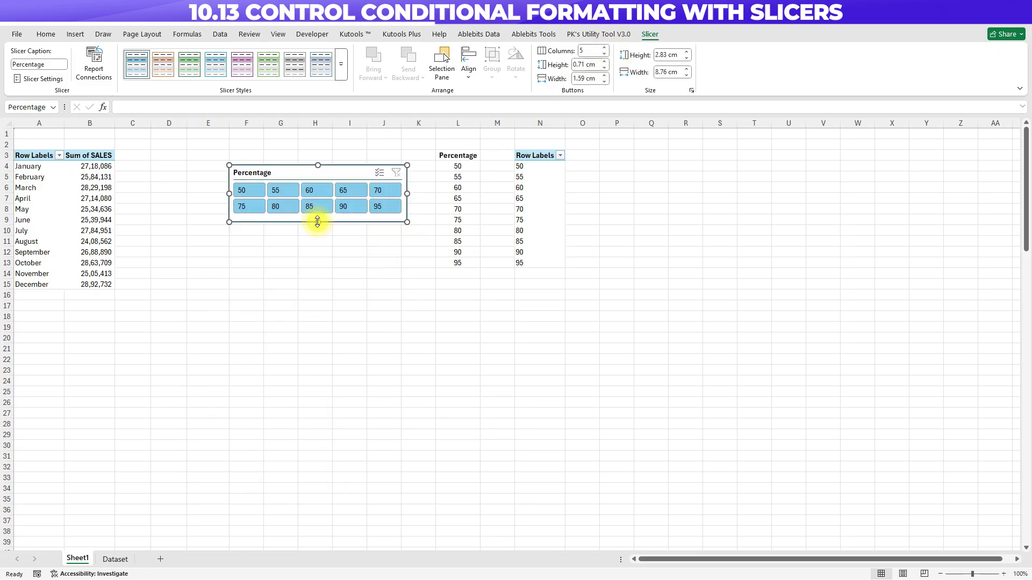
click(247, 189)
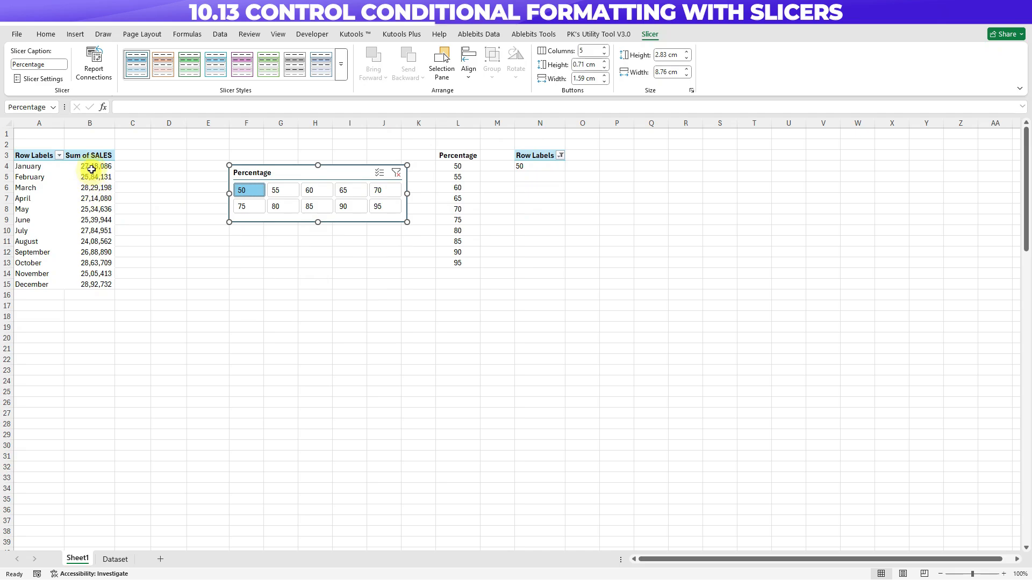
Step: Try the Percentage slicer at 55, and undo the last two slicer selections so all percentages are included again
drag(91, 167, 92, 274)
click(282, 193)
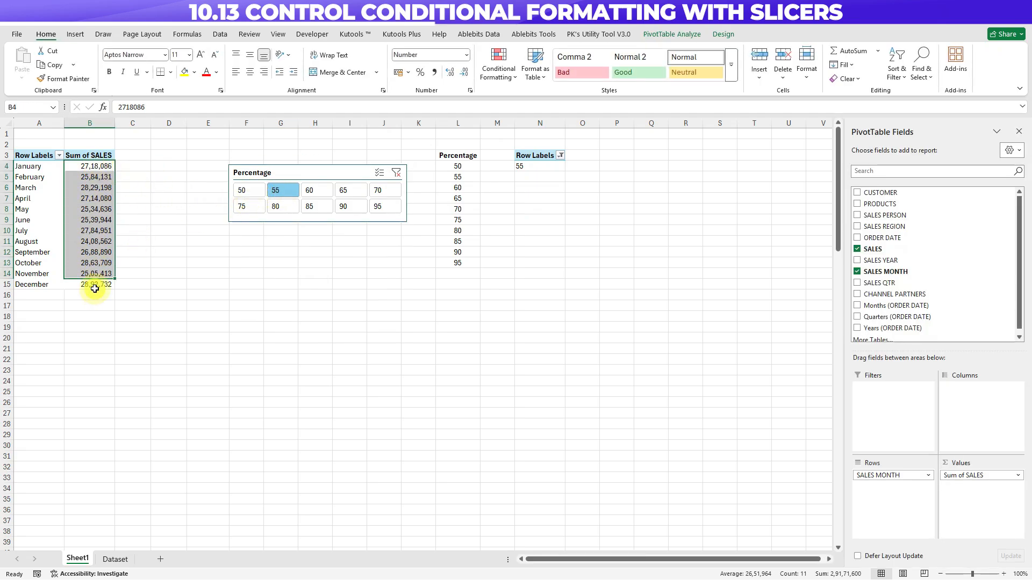
key(ctrl+z)
key(ctrl+z)
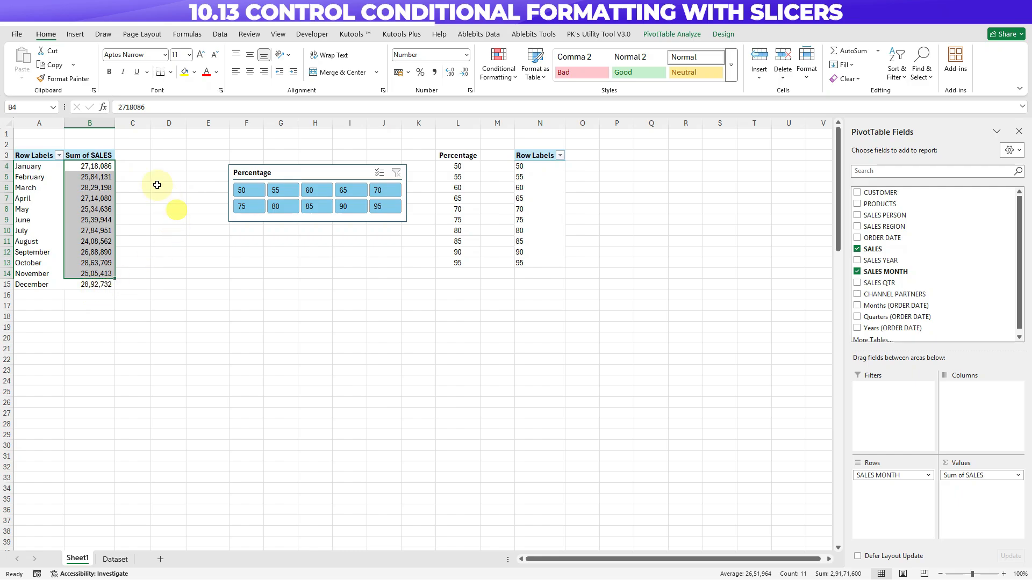
click(157, 185)
Step: Start a new conditional formatting rule from B4 for all cells showing "Sum of SALES" values, using the 3-Color Scale style
click(92, 166)
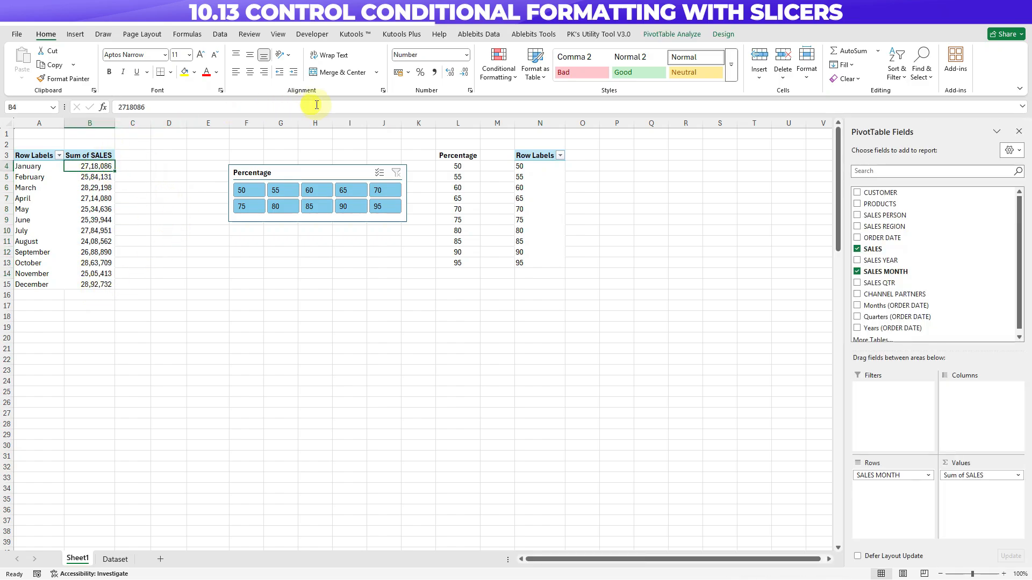
click(499, 71)
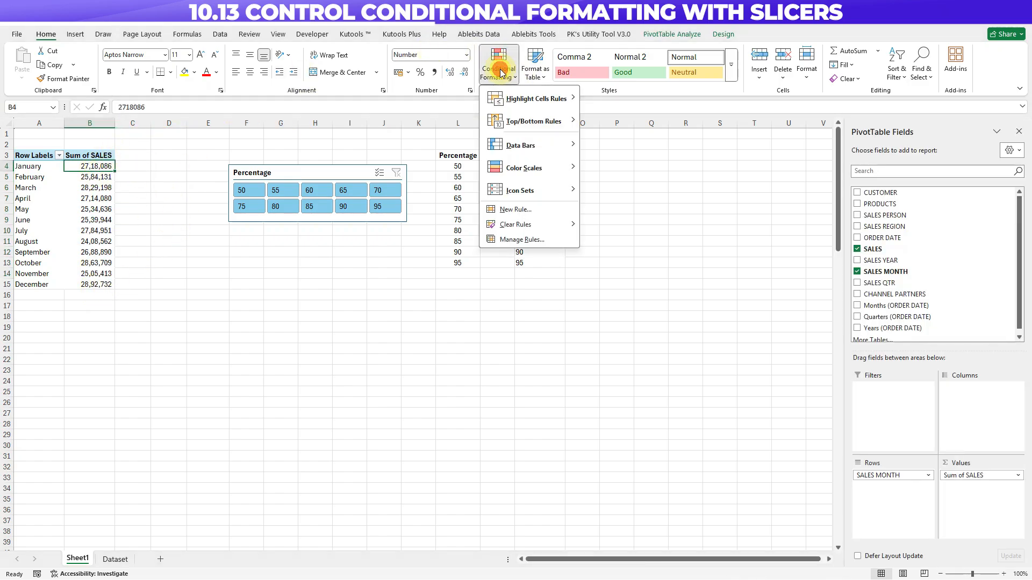
click(513, 209)
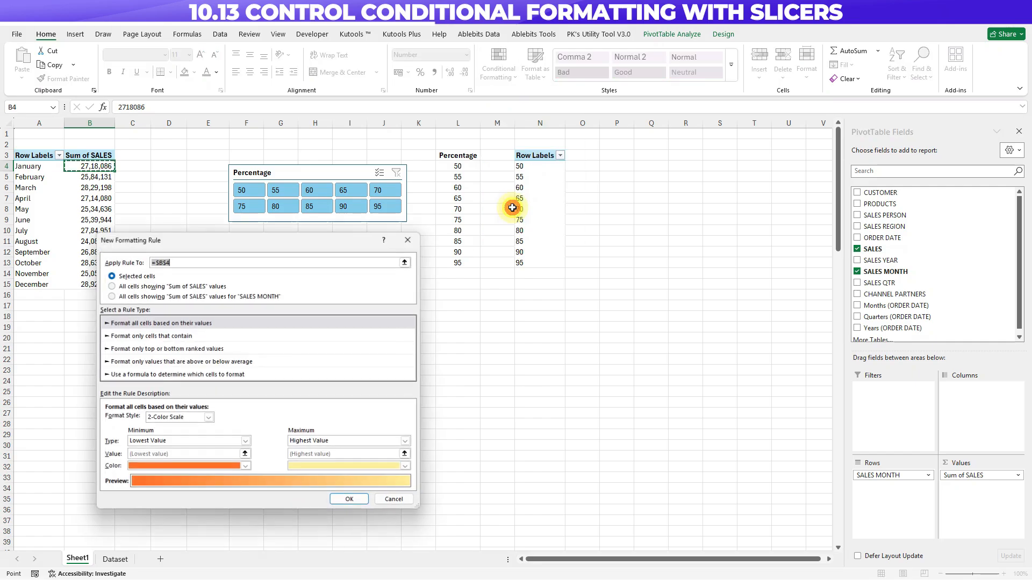
click(120, 287)
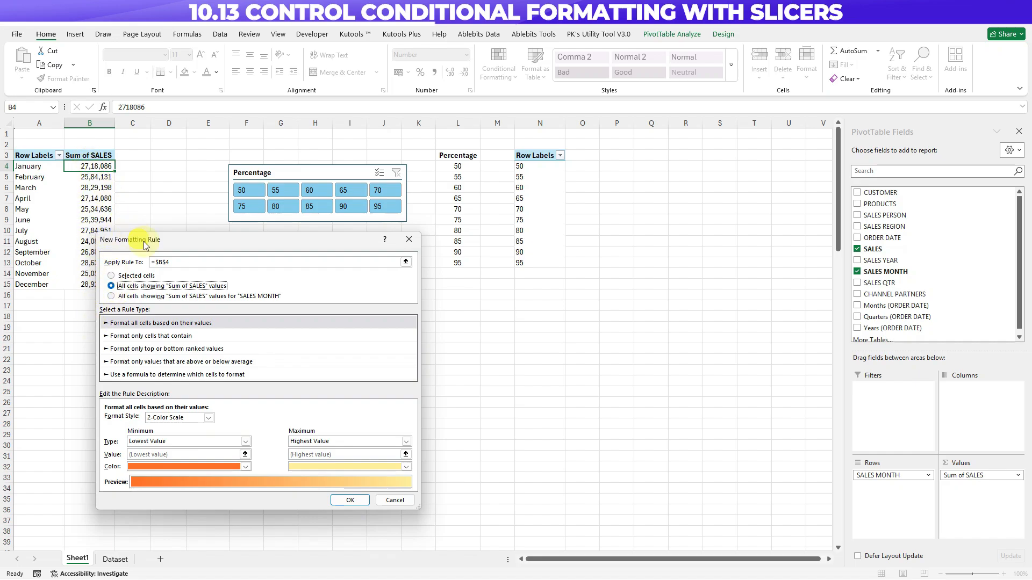
drag(156, 246, 488, 158)
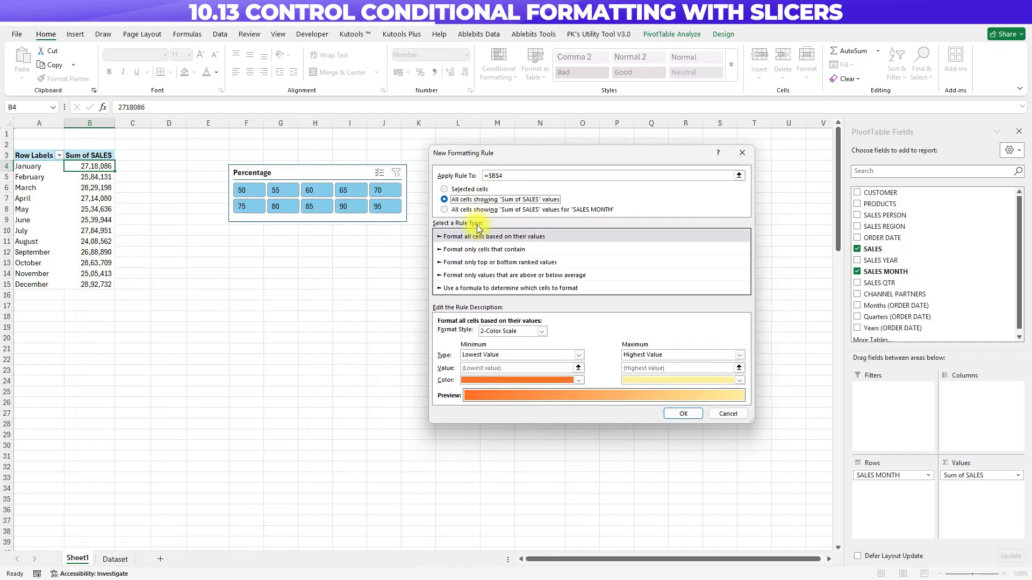
click(509, 330)
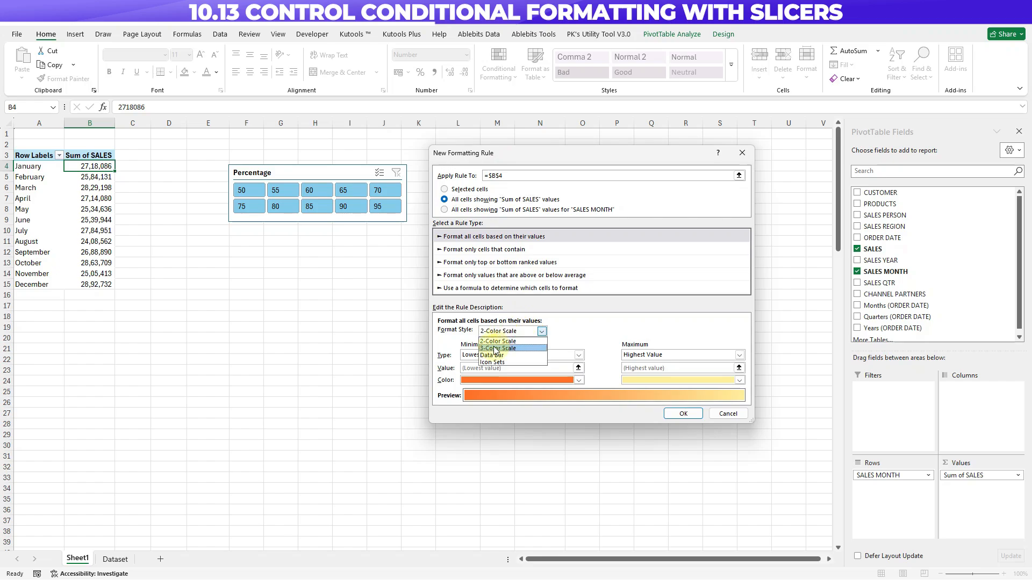
click(495, 348)
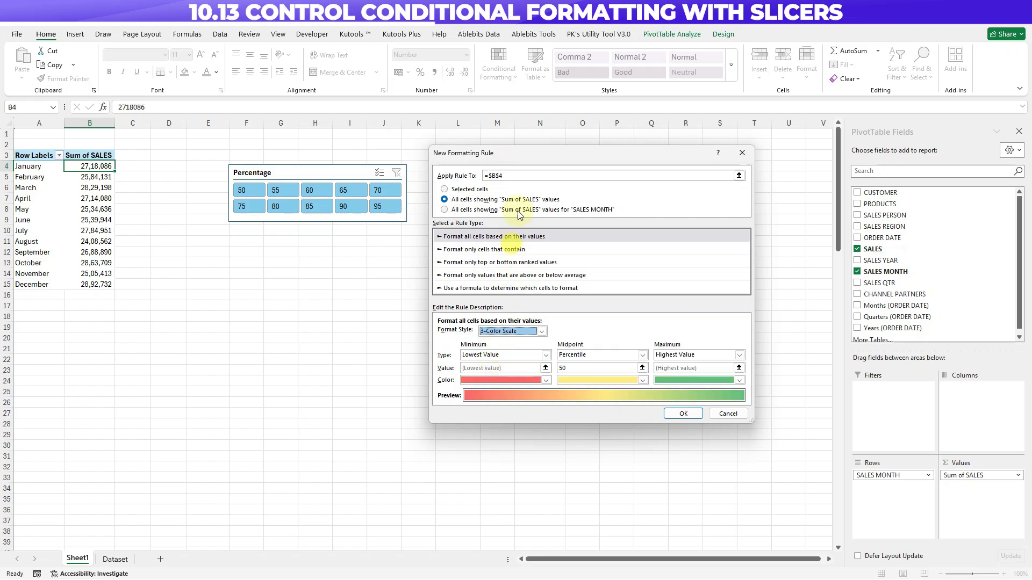
drag(524, 161, 548, 176)
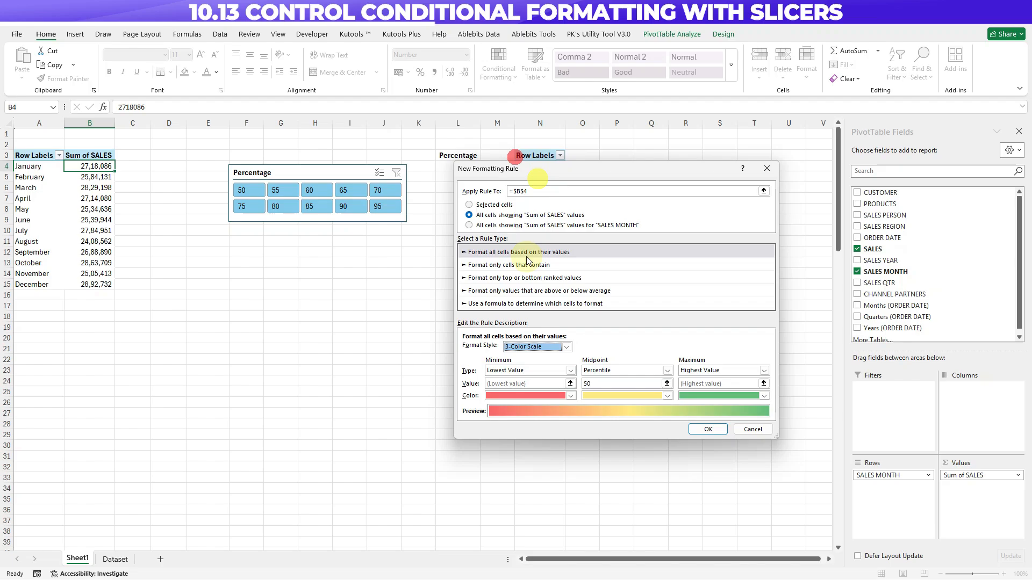
Step: Set the rule's minimum and maximum types to Percent, and link the maximum value to cell $N$4 of the percentage PivotTable
click(513, 371)
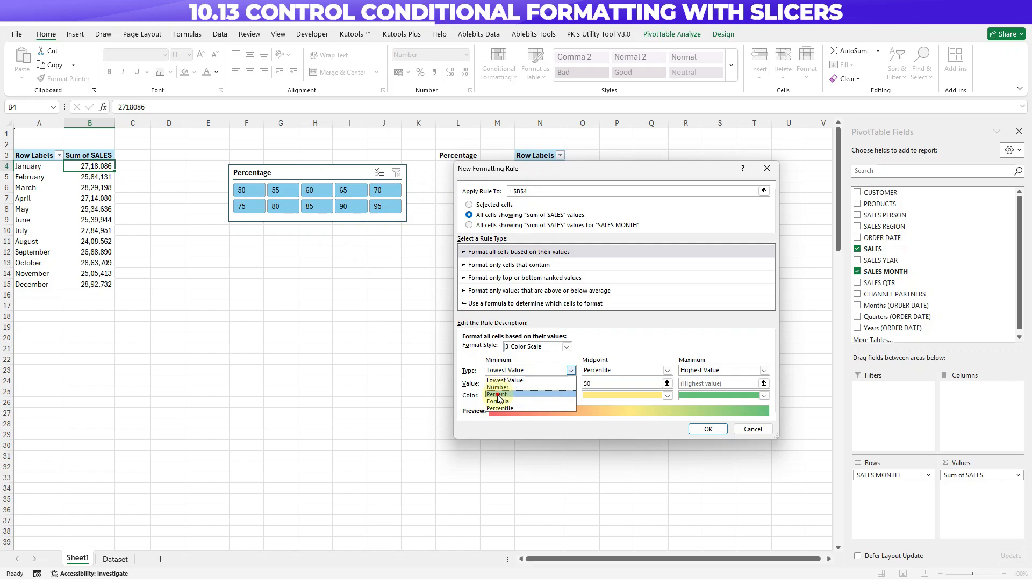
click(496, 394)
click(699, 370)
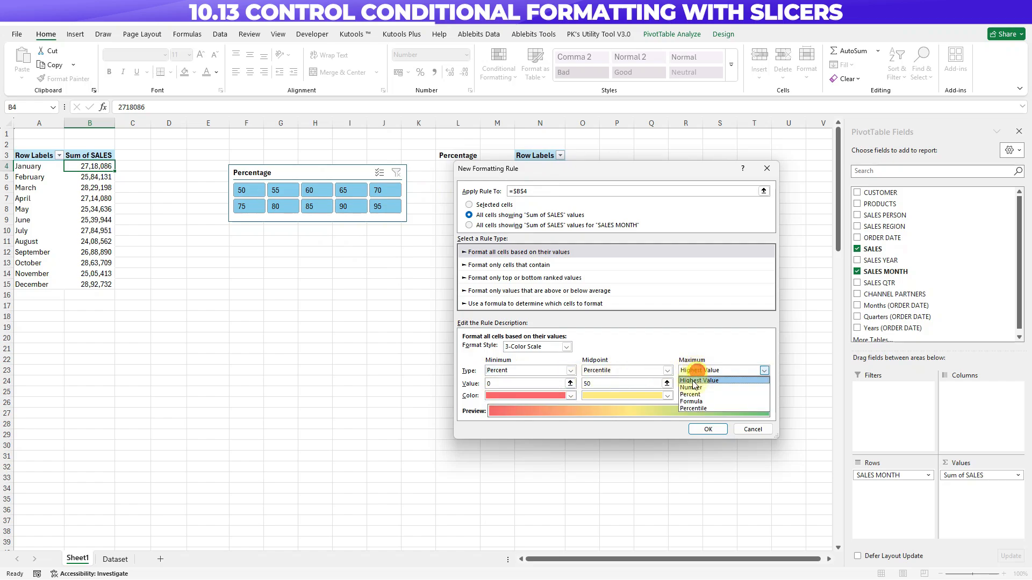
click(691, 396)
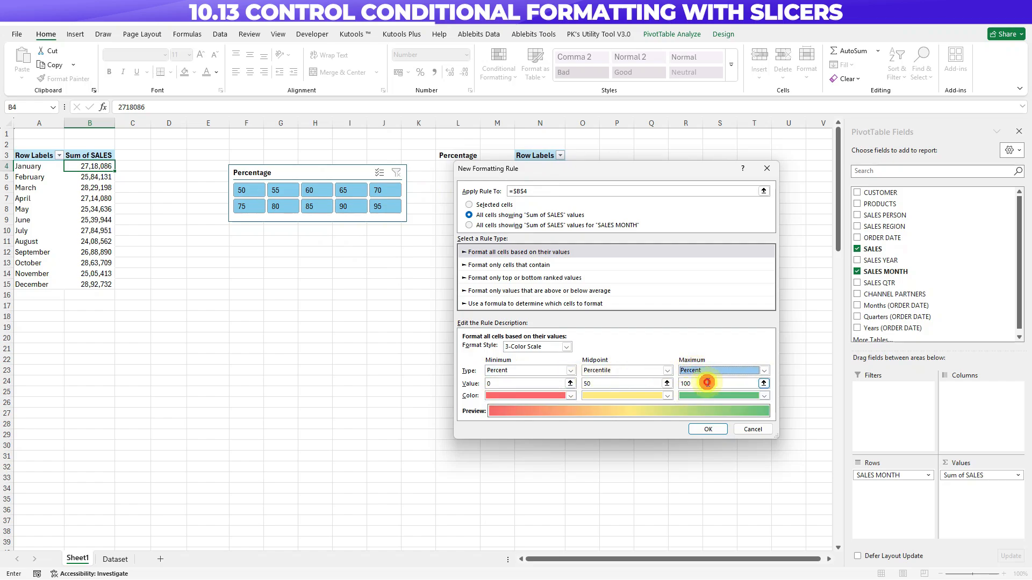
drag(707, 382, 672, 385)
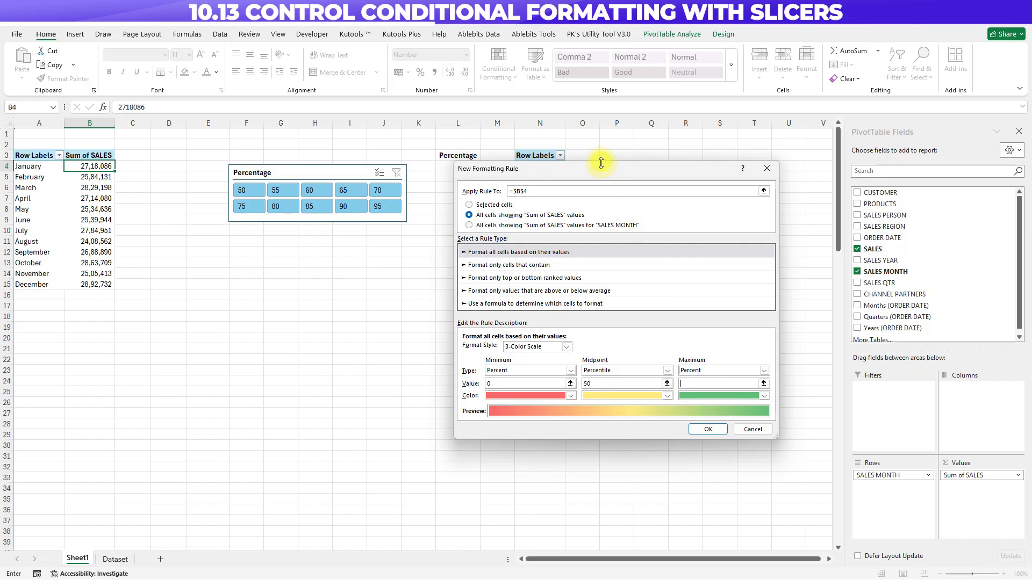
drag(603, 170, 351, 289)
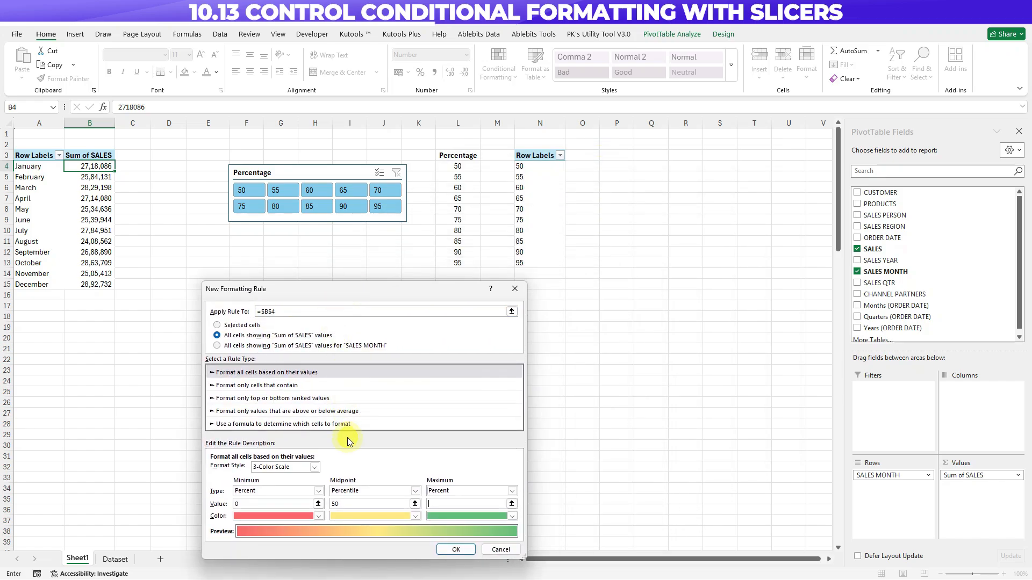
click(530, 167)
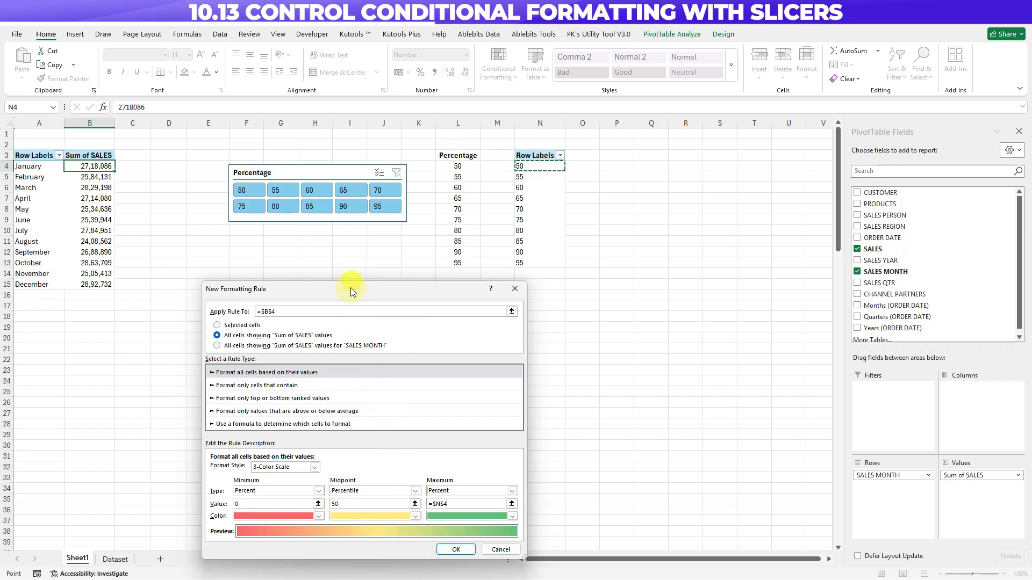
drag(351, 288, 351, 166)
Step: Color the scale's minimum red, midpoint yellow and maximum green, and apply the rule
click(319, 394)
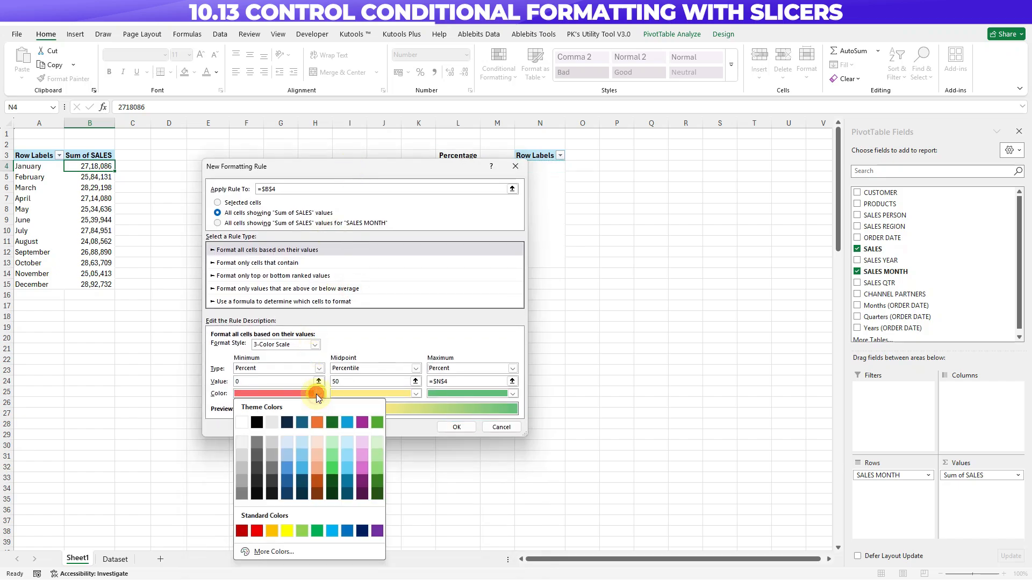
click(256, 531)
click(479, 395)
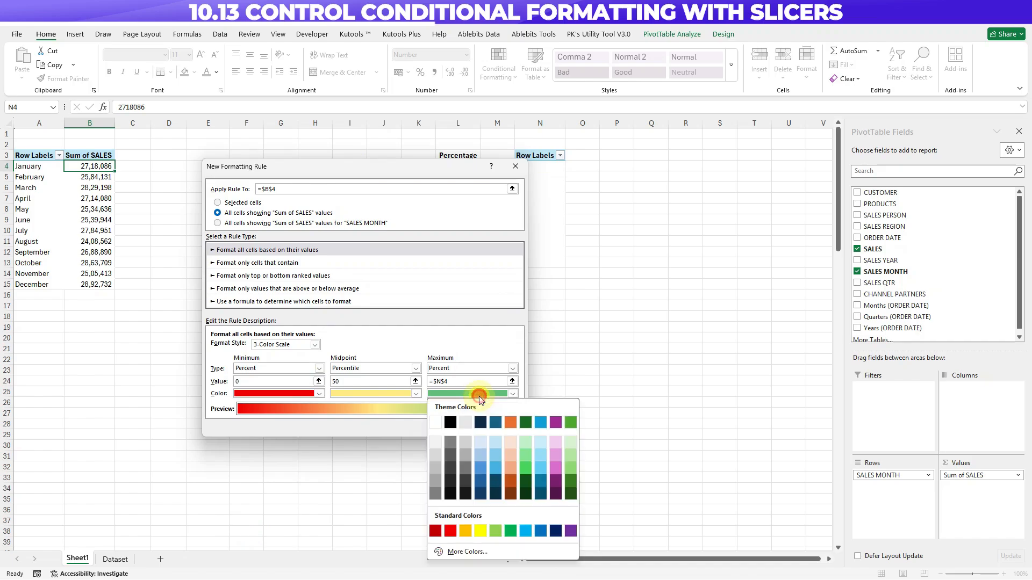
click(571, 423)
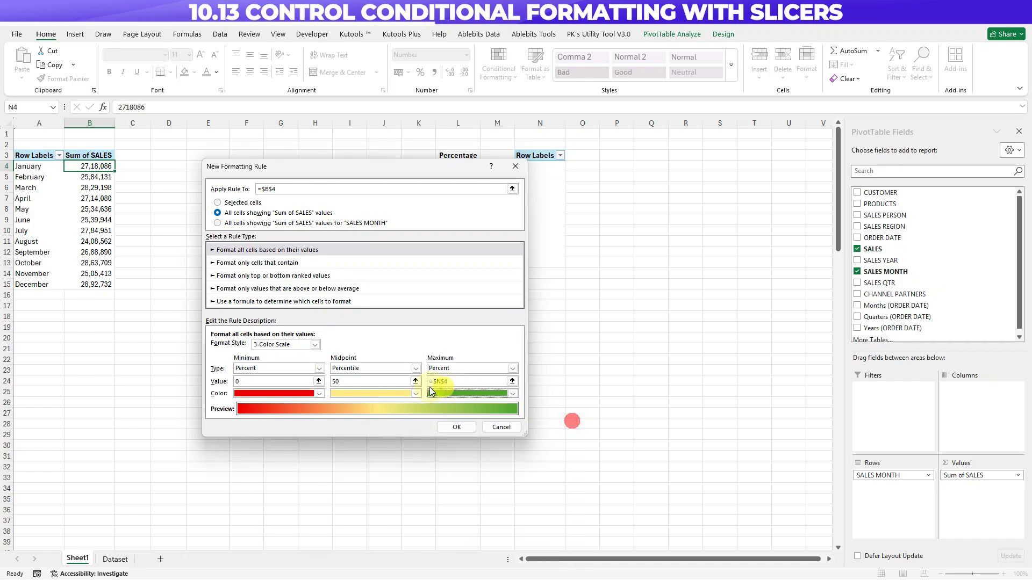
click(414, 394)
click(380, 531)
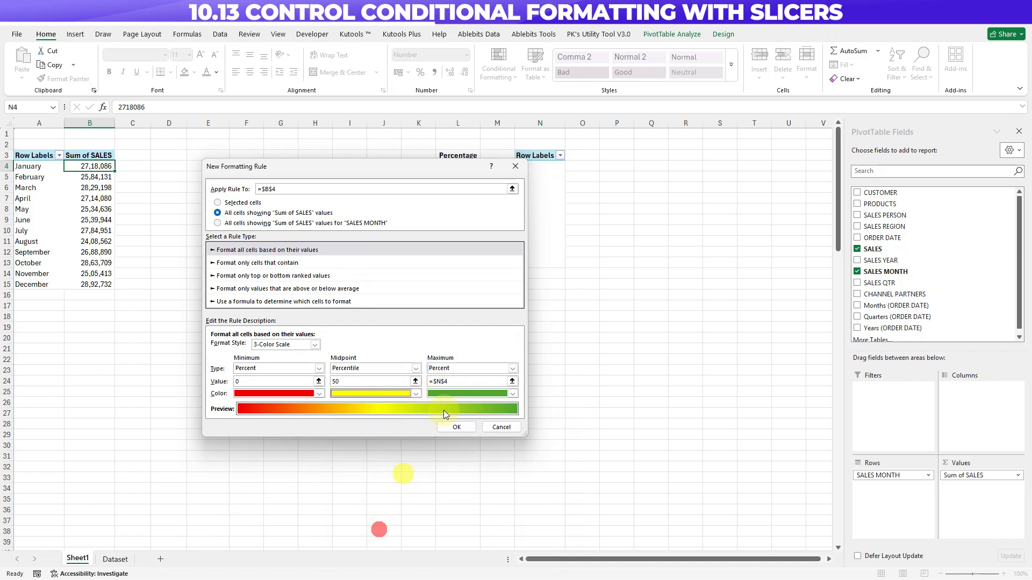
click(454, 427)
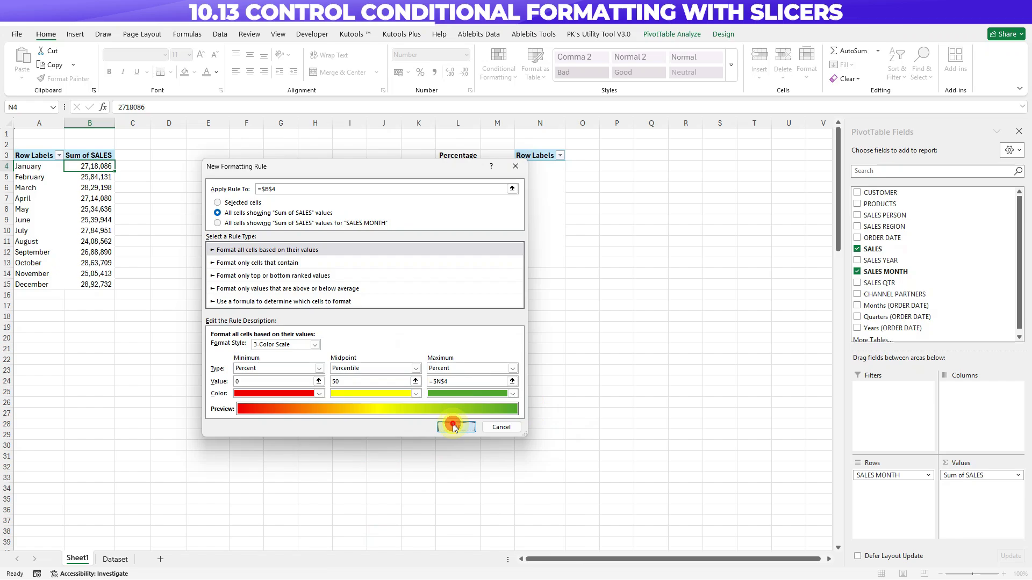
Step: Examine the monthly sales colors while stepping the Percentage slicer from 50 through 95, and clear the slicer filter
click(86, 166)
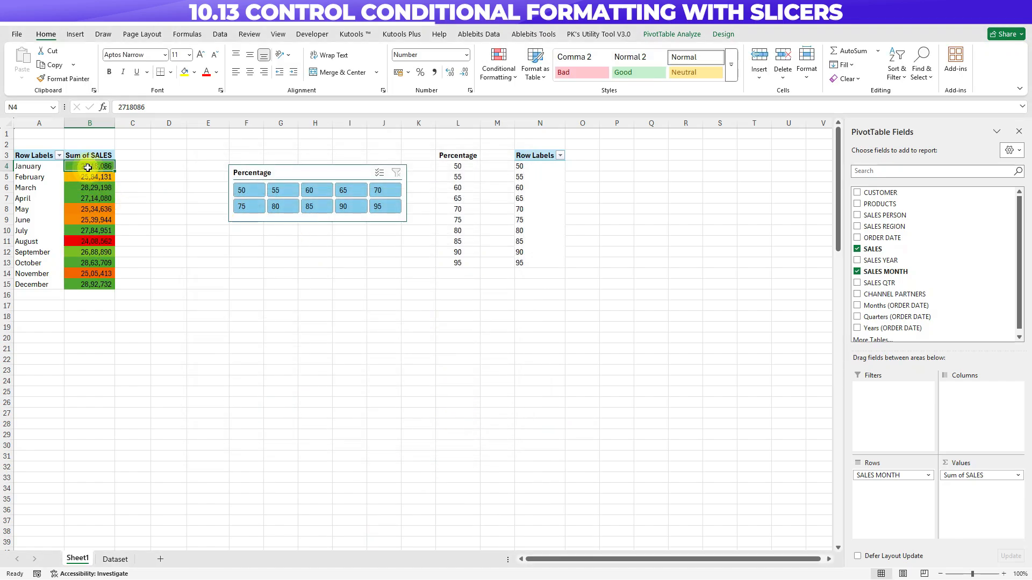
shift+click(81, 284)
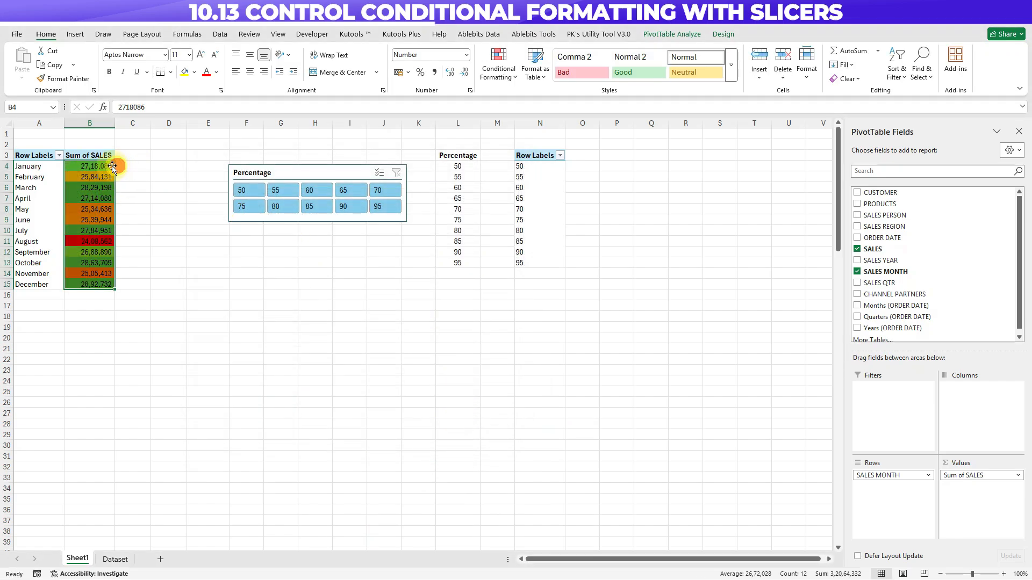
click(157, 166)
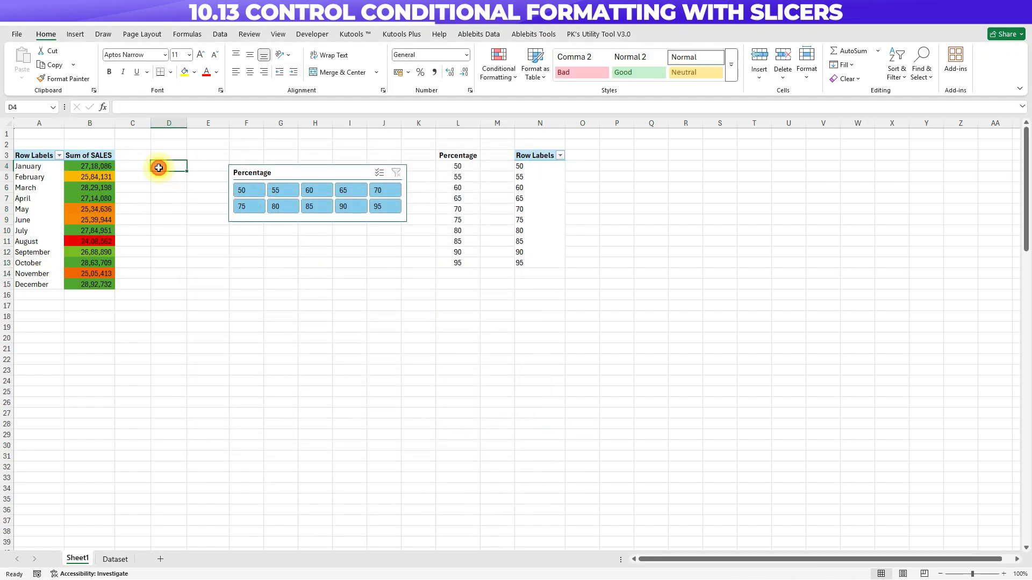
click(241, 190)
click(284, 194)
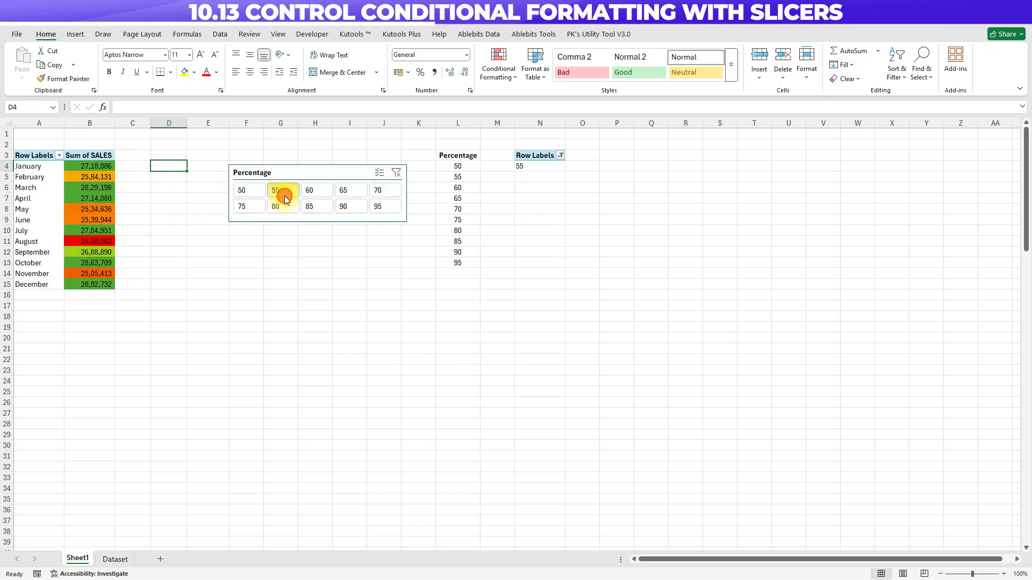
click(312, 190)
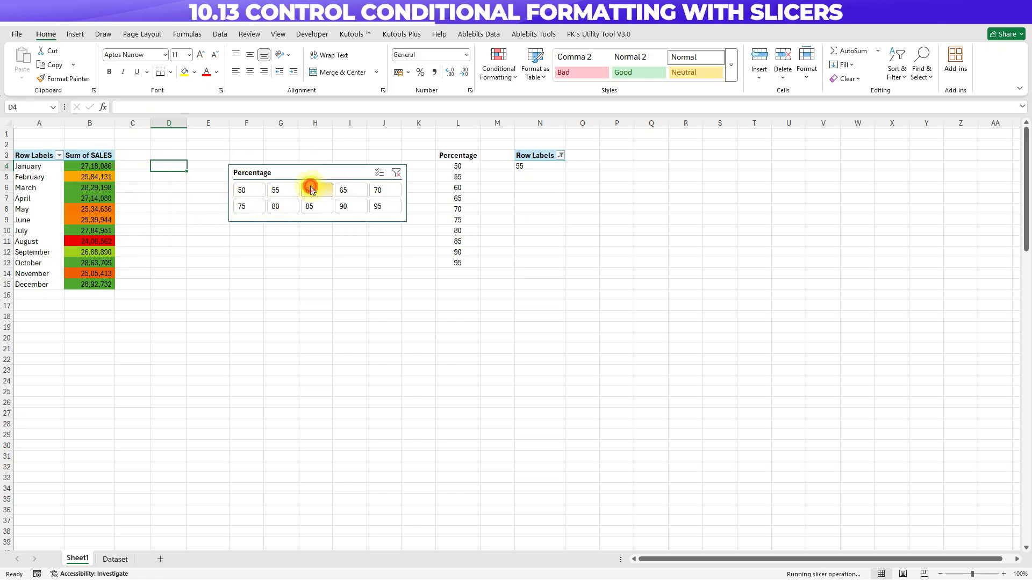
click(347, 192)
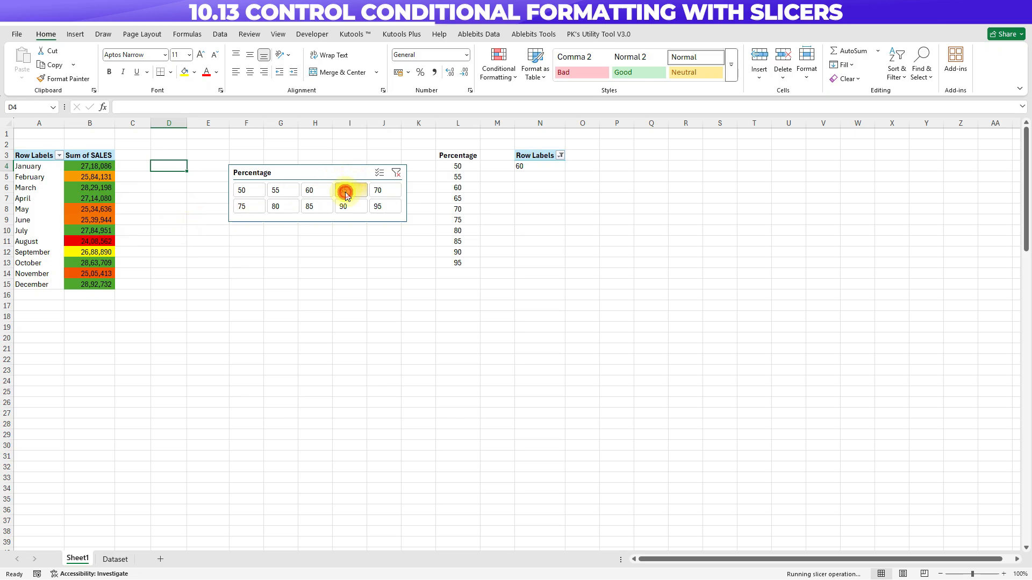
click(387, 195)
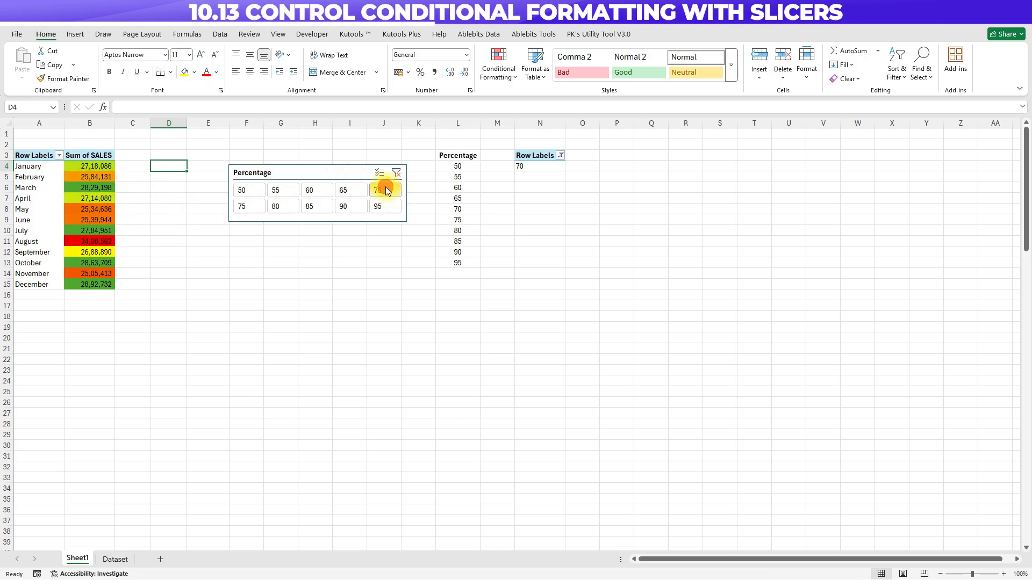
click(249, 207)
click(280, 208)
click(319, 208)
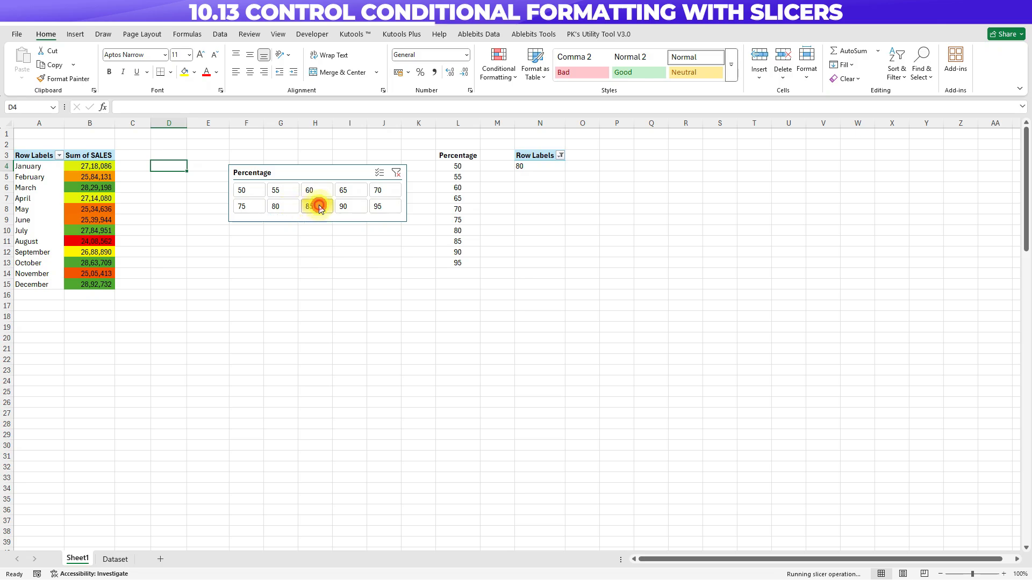
click(343, 207)
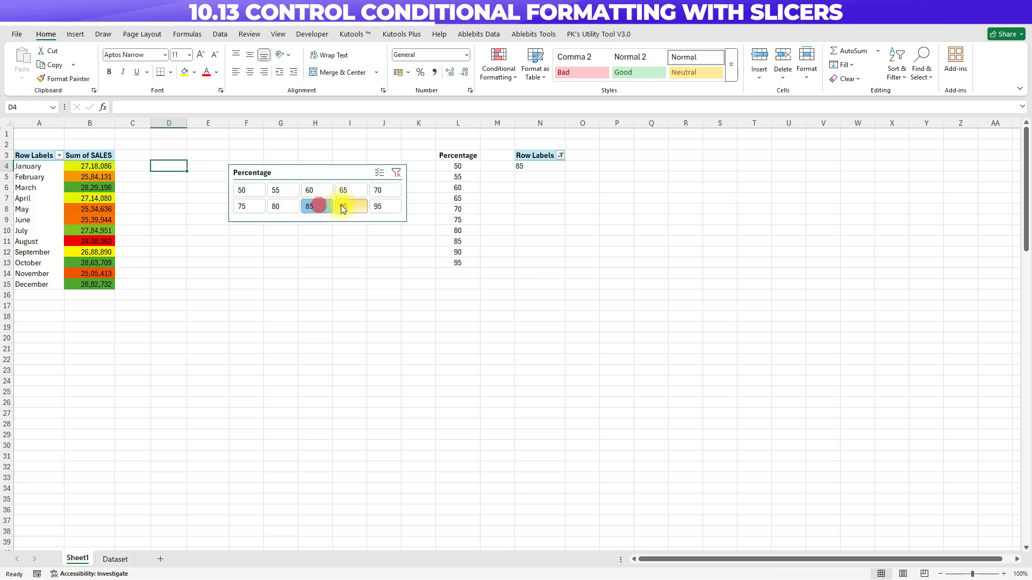
click(384, 208)
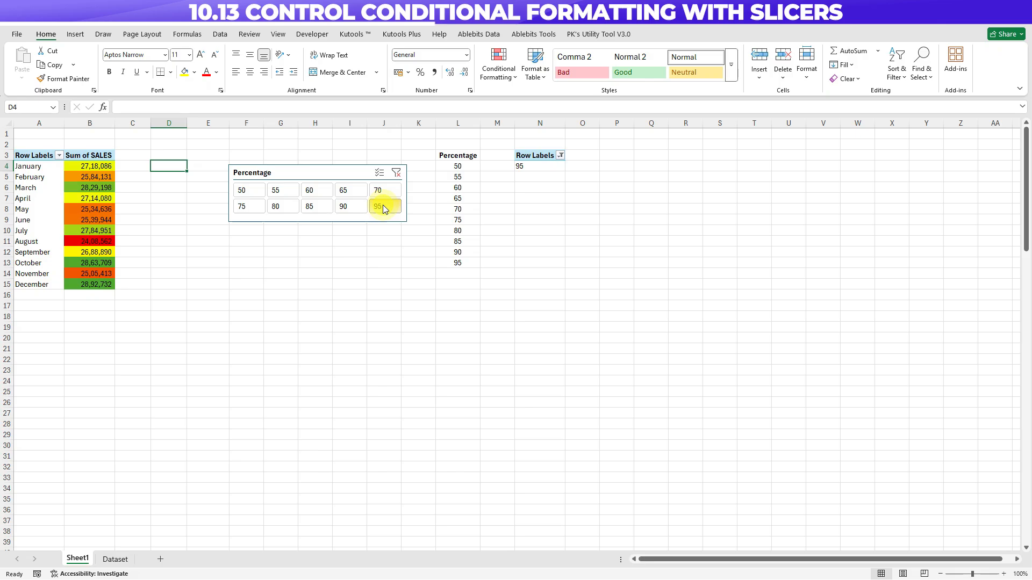
click(396, 172)
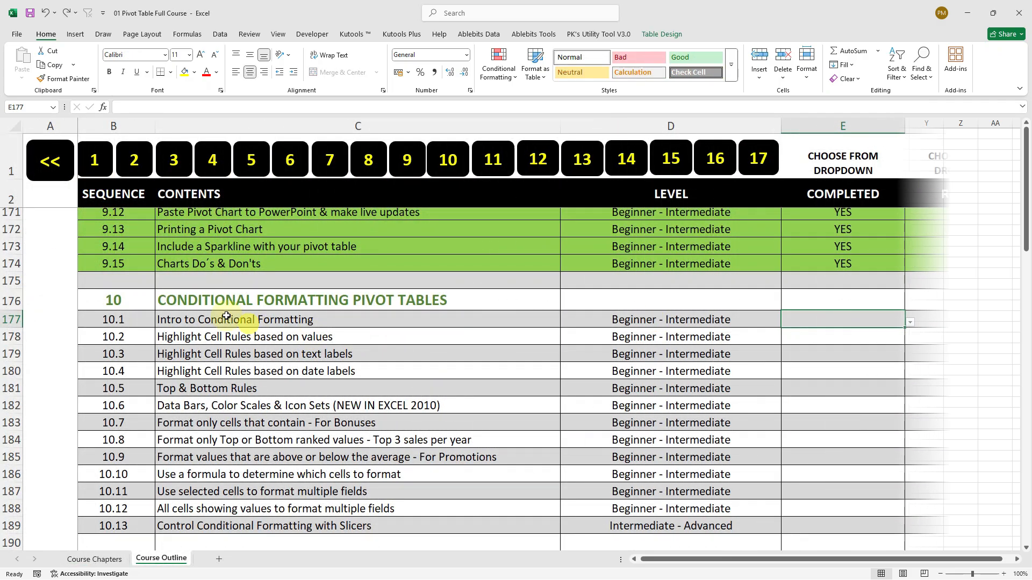
Step: In the Course Outline sheet of the 01 Pivot Table Full Course workbook, mark lesson 10.1 as completed with YES
drag(86, 297, 289, 293)
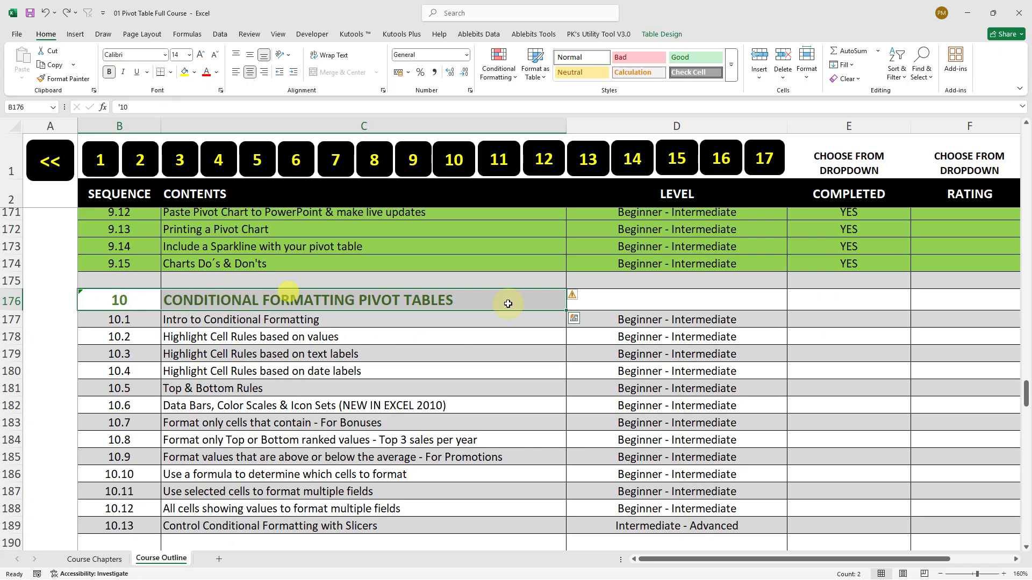
click(828, 318)
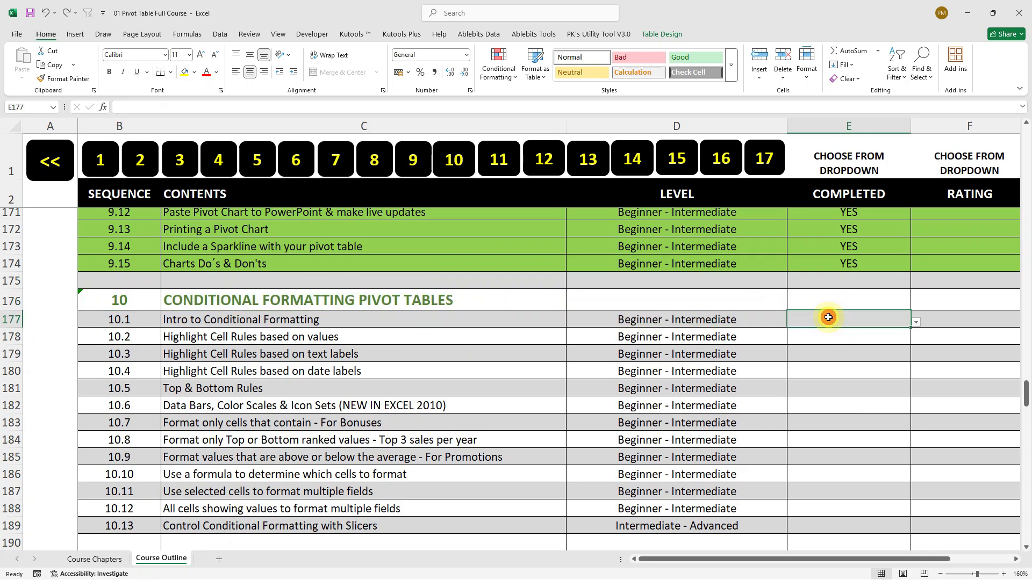
key(alt+Down)
key(Down)
key(Return)
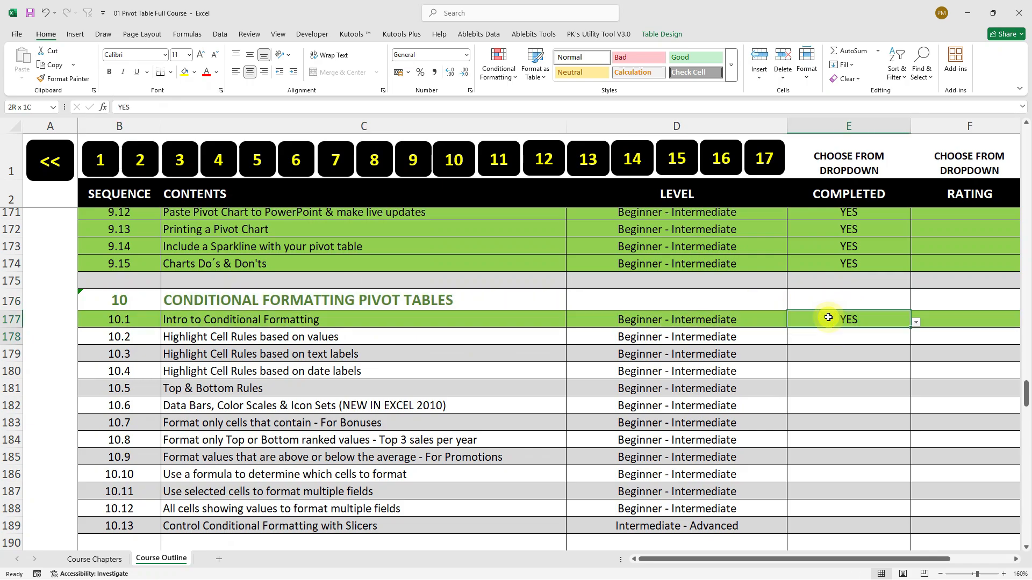
Step: Fill the YES completion mark down from lesson 10.1 through lesson 10.13
key(shift+Down)
key(shift+Down)
key(shift+Down)
key(shift+Down)
key(shift+Down)
key(shift+Down)
key(shift+Down)
key(shift+Down)
key(shift+Down)
key(shift+Down)
key(shift+Down)
key(shift+Down)
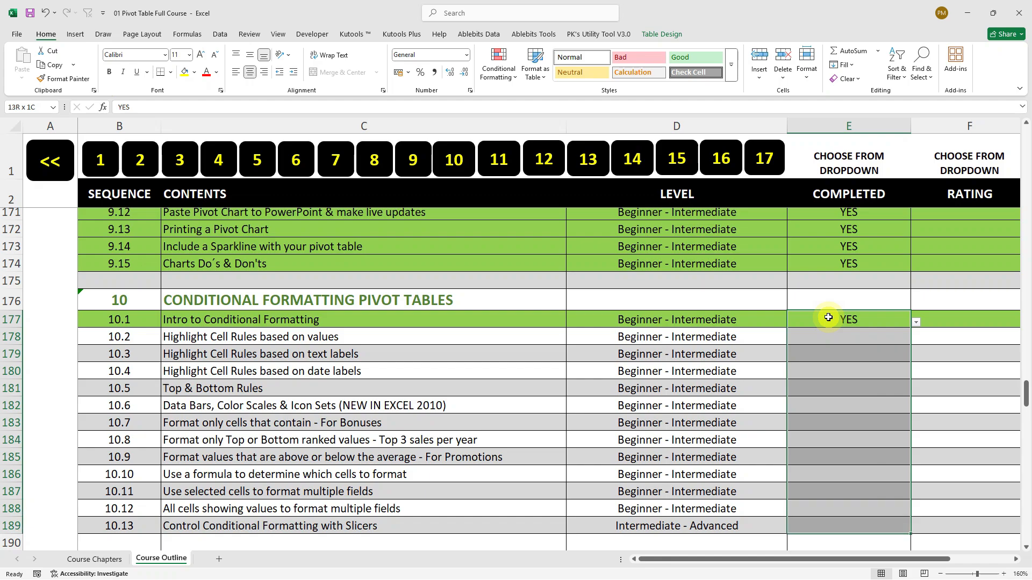
key(ctrl+d)
scroll(828, 318, down, 1)
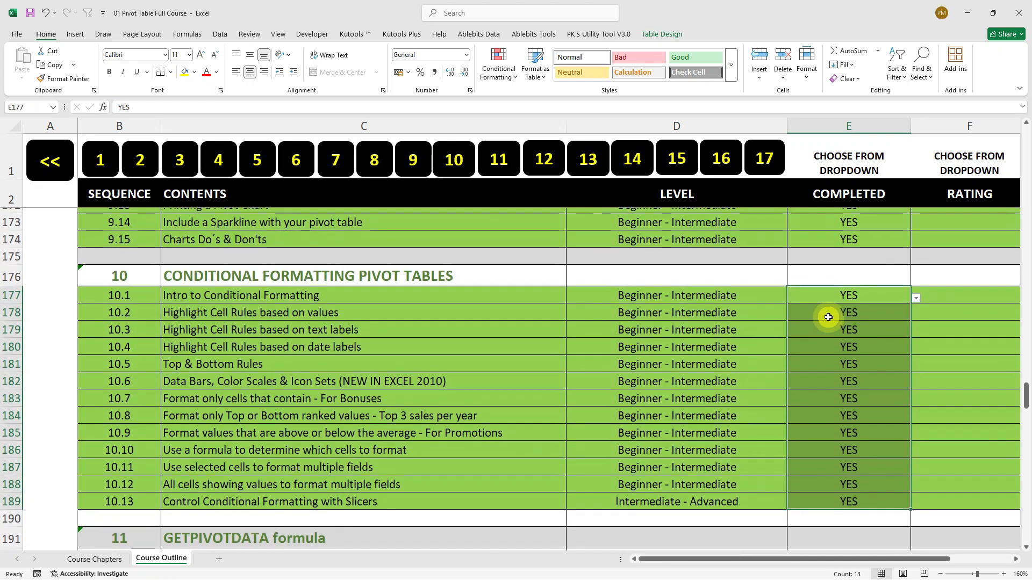